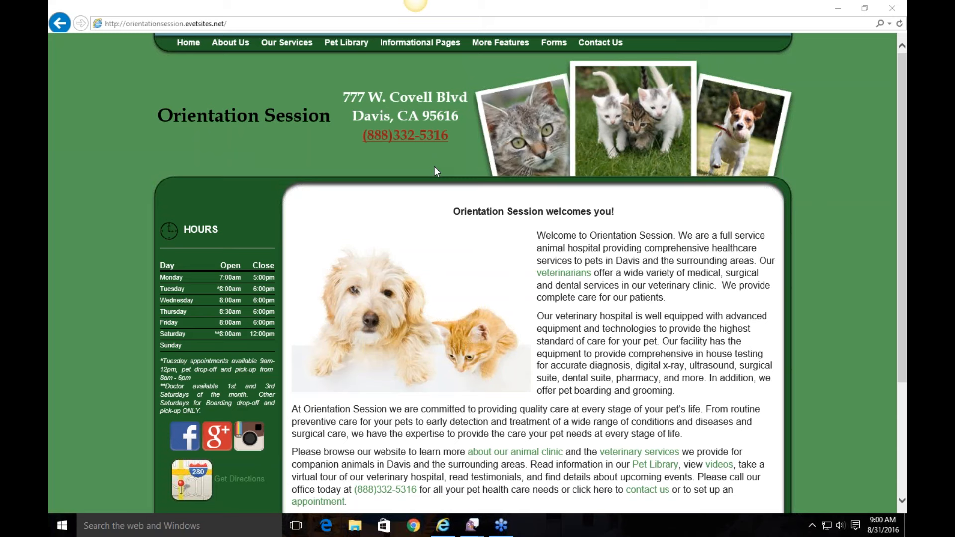
Step: Focus the browser and scroll the home page past the welcome text and hours to the footer
{"action": "left_click", "coordinate": [801, 215]}
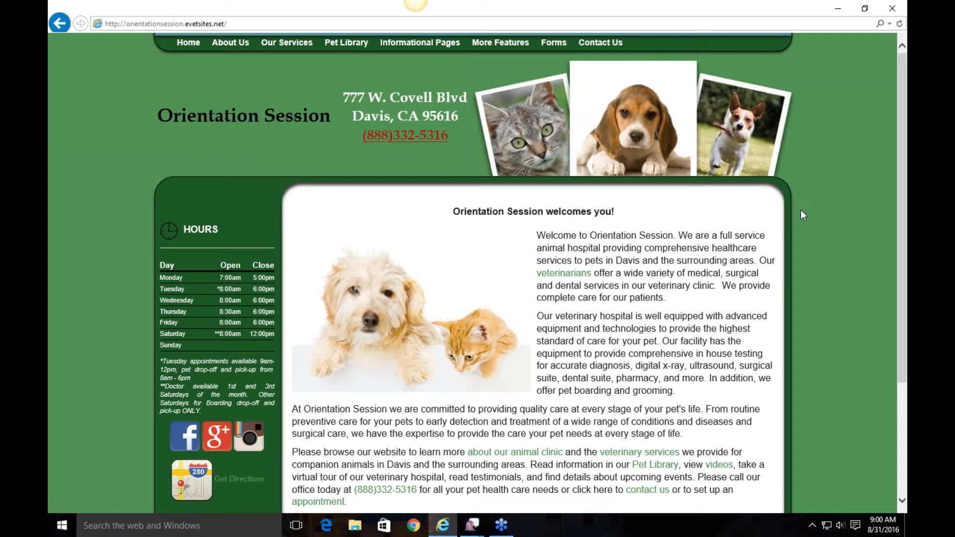
{"action": "scroll", "coordinate": [801, 214], "scroll_direction": "down", "scroll_amount": 3}
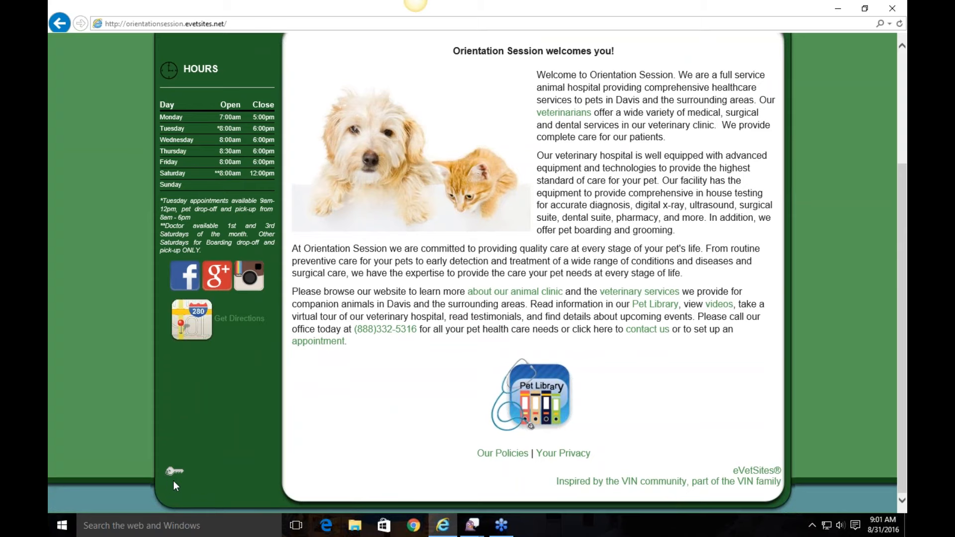
Step: Log in through the footer key icon with the admin user name and its password
{"action": "left_click", "coordinate": [174, 472]}
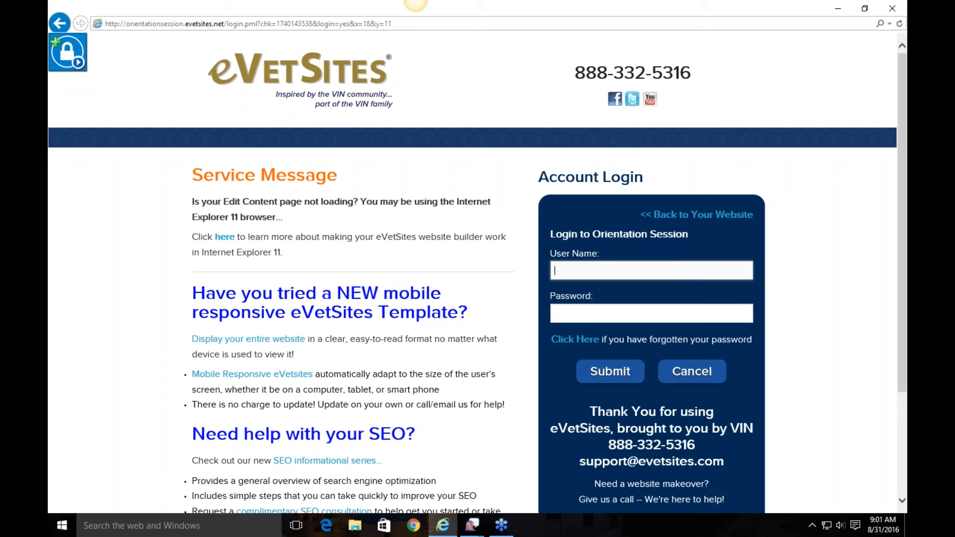
{"action": "type", "text": "adminis"}
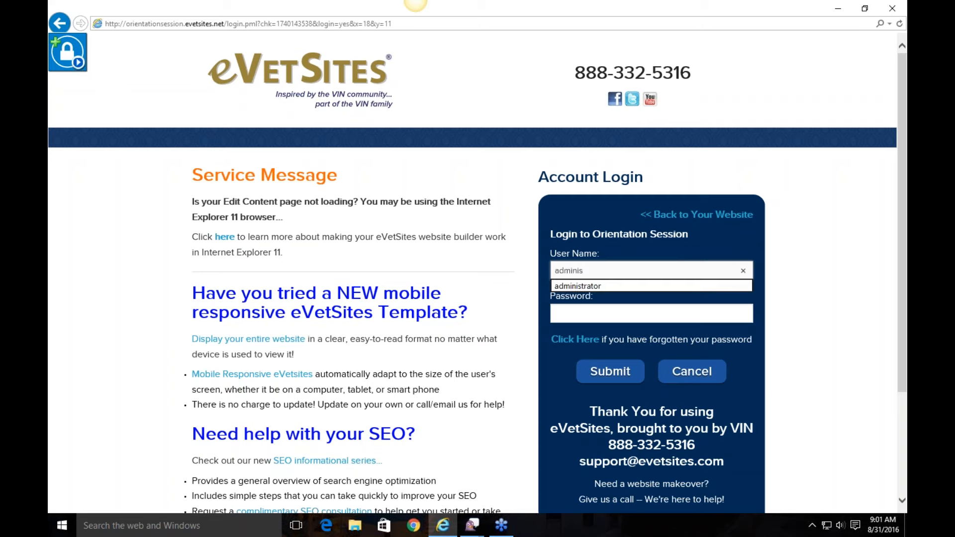
{"action": "left_click", "coordinate": [607, 287]}
{"action": "left_click", "coordinate": [615, 308]}
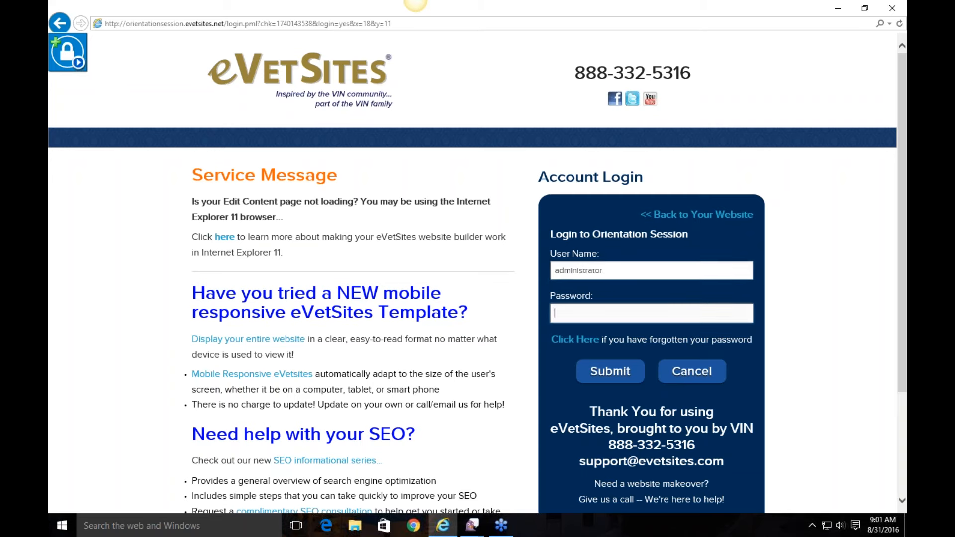
{"action": "type", "text": "•••••••••"}
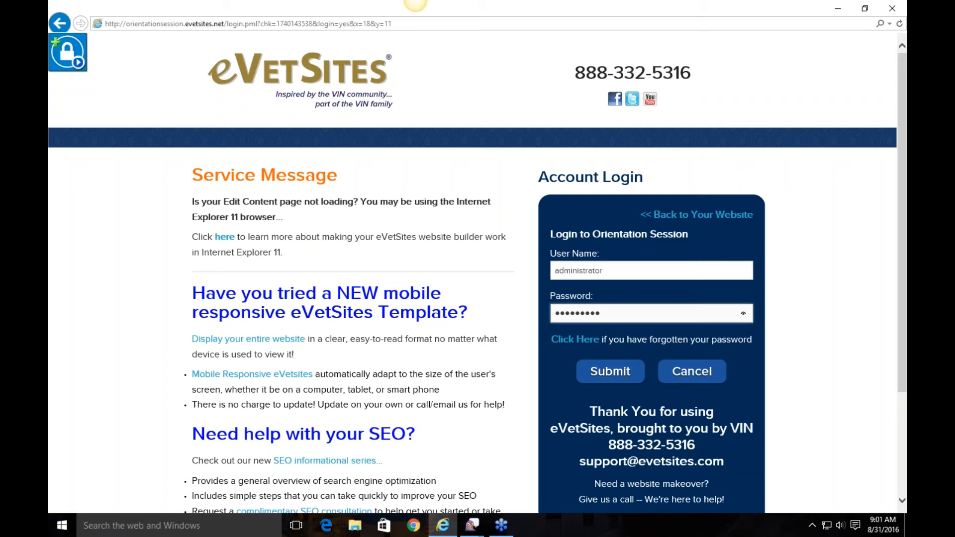
{"action": "left_click", "coordinate": [621, 382]}
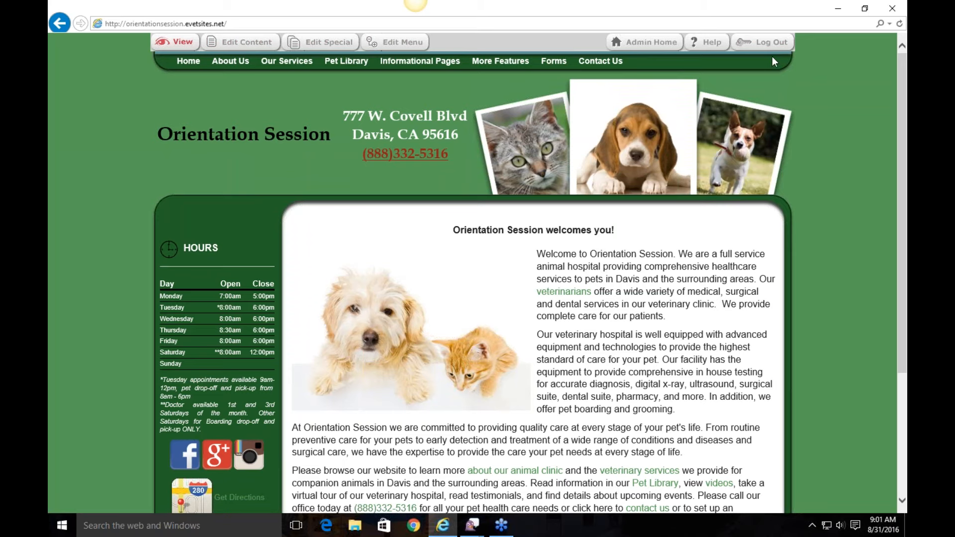
Step: After browsing the navigation menus, open the About Us page and launch Admin Home
{"action": "mouse_move", "coordinate": [174, 69]}
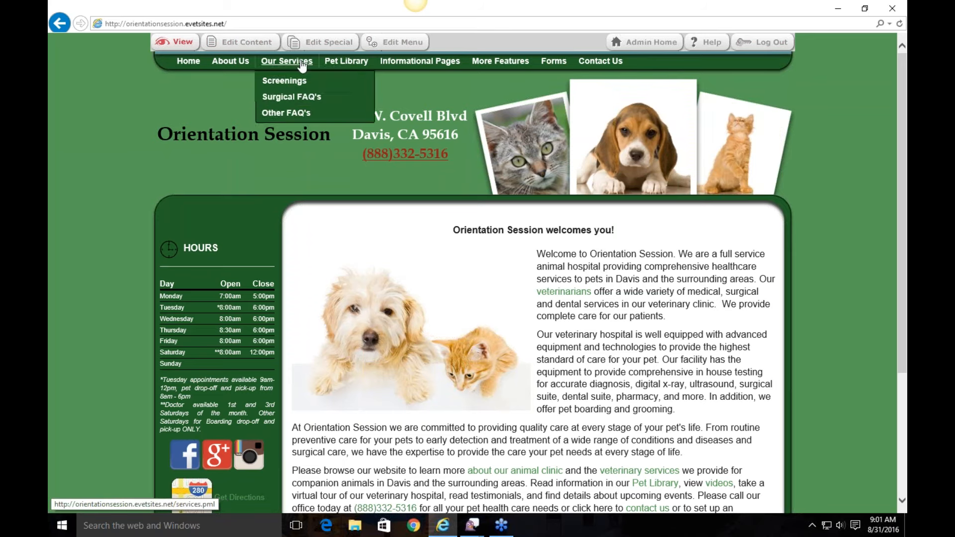
{"action": "mouse_move", "coordinate": [421, 61]}
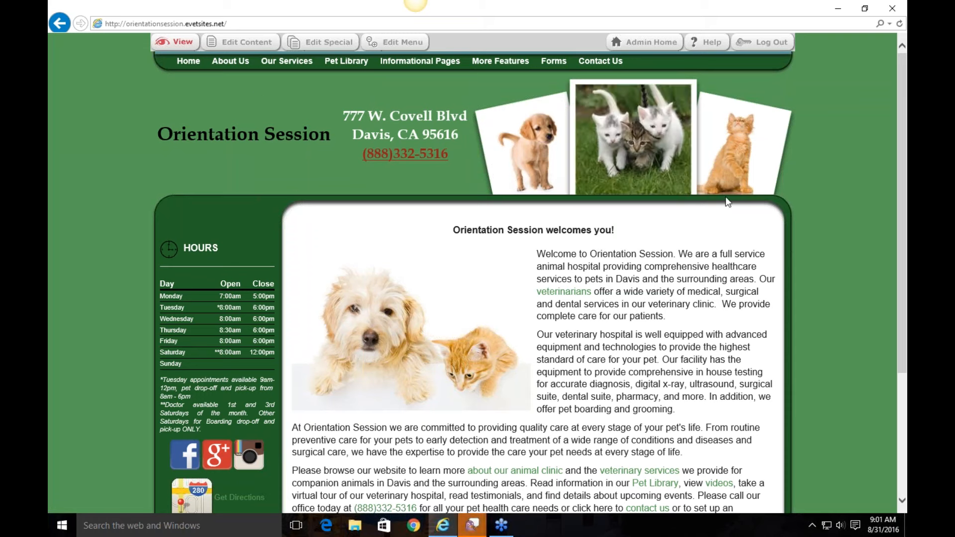
{"action": "scroll", "coordinate": [790, 161], "scroll_direction": "down", "scroll_amount": 4}
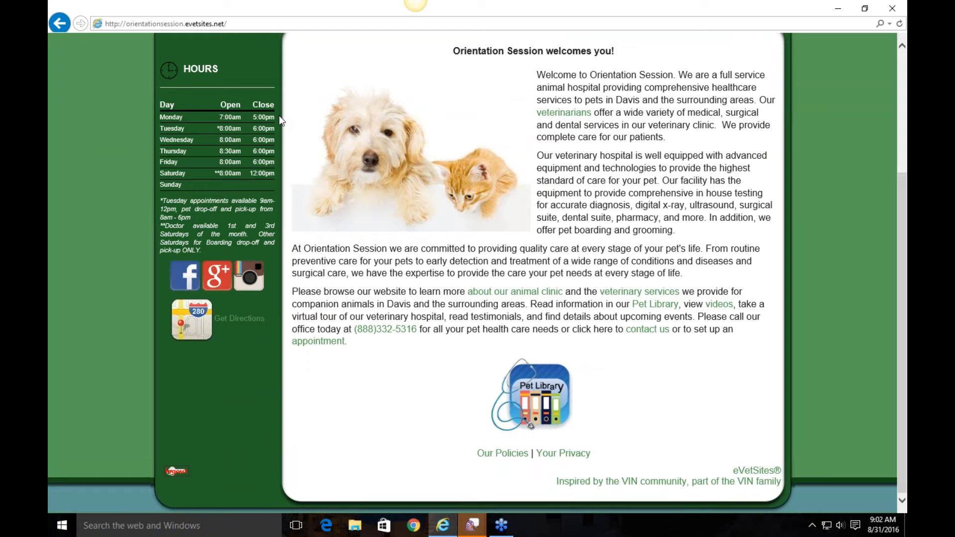
{"action": "scroll", "coordinate": [270, 68], "scroll_direction": "up", "scroll_amount": 1}
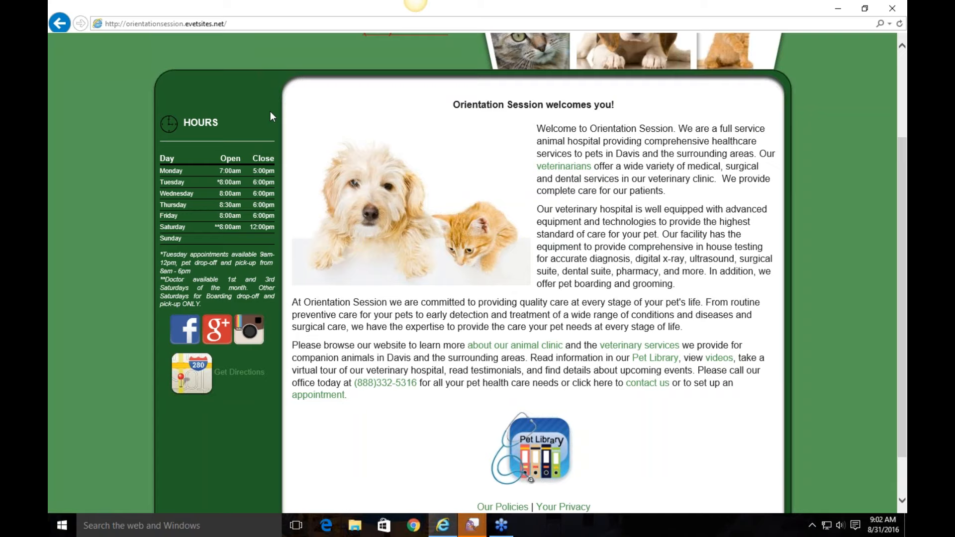
{"action": "scroll", "coordinate": [270, 111], "scroll_direction": "down", "scroll_amount": 1}
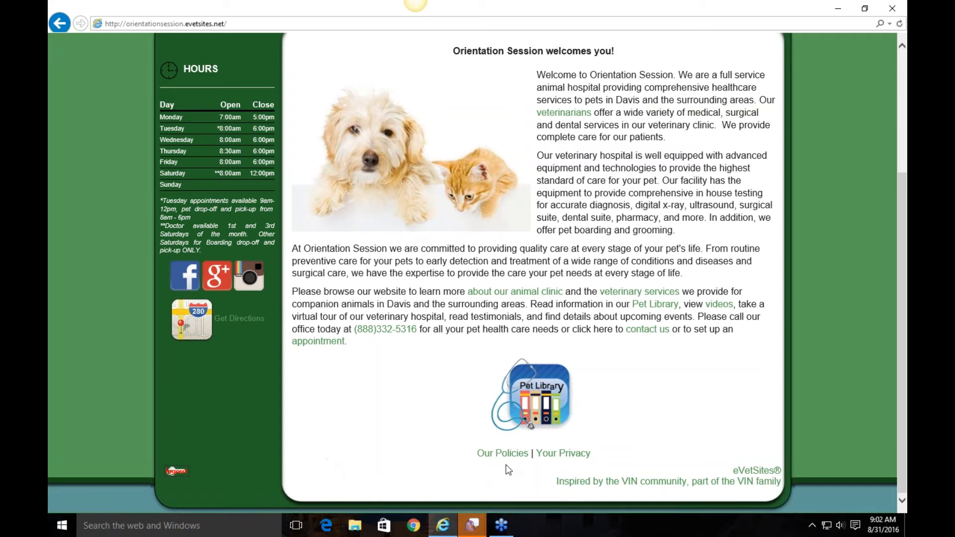
{"action": "scroll", "coordinate": [507, 467], "scroll_direction": "up", "scroll_amount": 2}
{"action": "scroll", "coordinate": [187, 194], "scroll_direction": "up", "scroll_amount": 3}
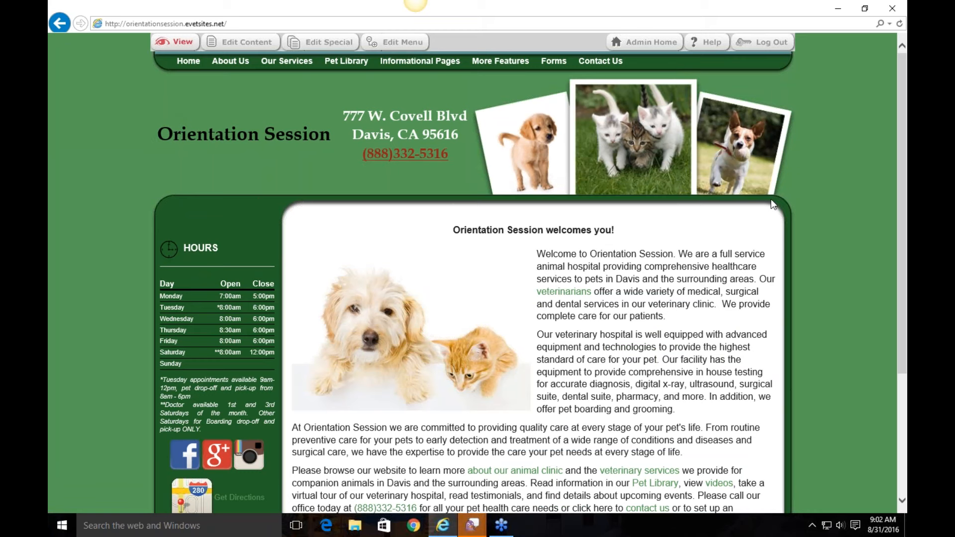
{"action": "left_click", "coordinate": [230, 60]}
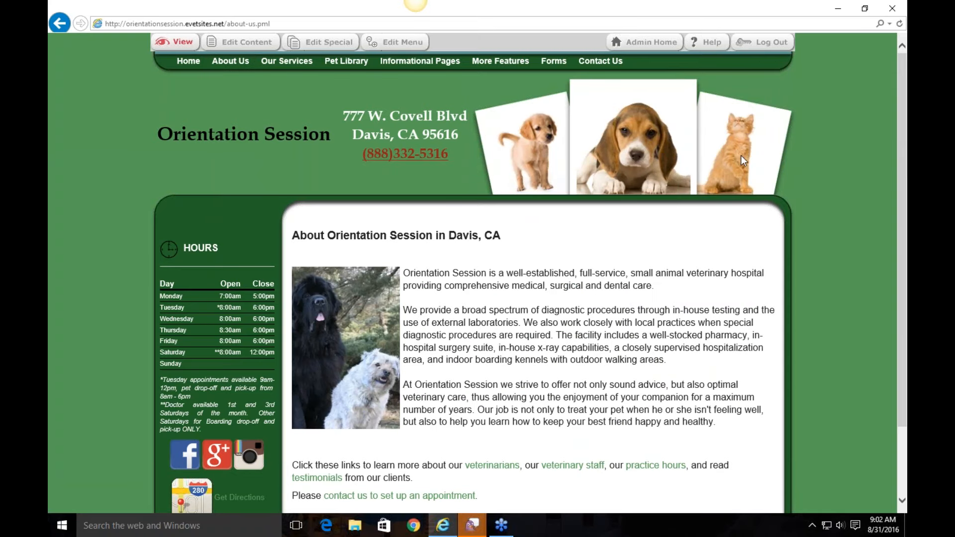
{"action": "left_click", "coordinate": [656, 44]}
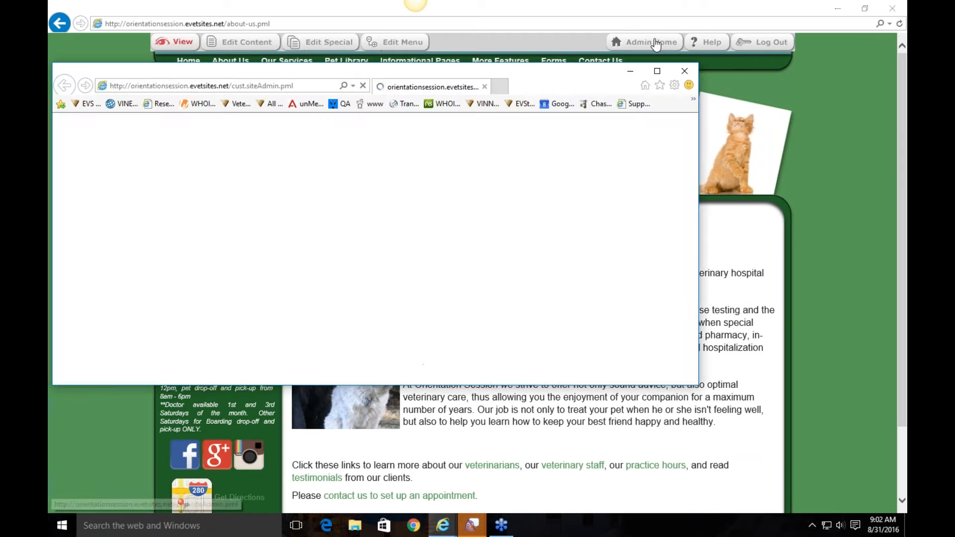
Step: Maximize the Admin Home window and drop down the Administration page list
{"action": "left_click", "coordinate": [657, 71]}
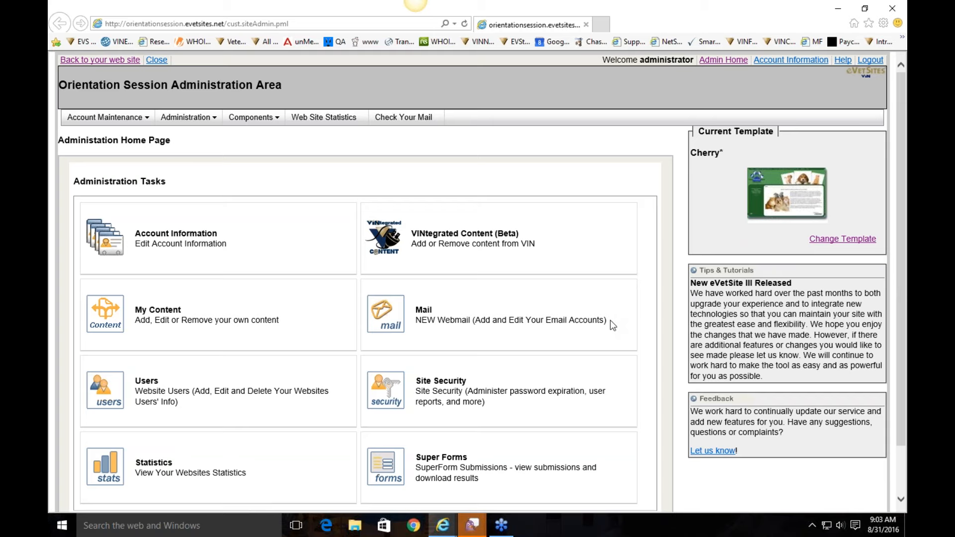
{"action": "left_click", "coordinate": [175, 118]}
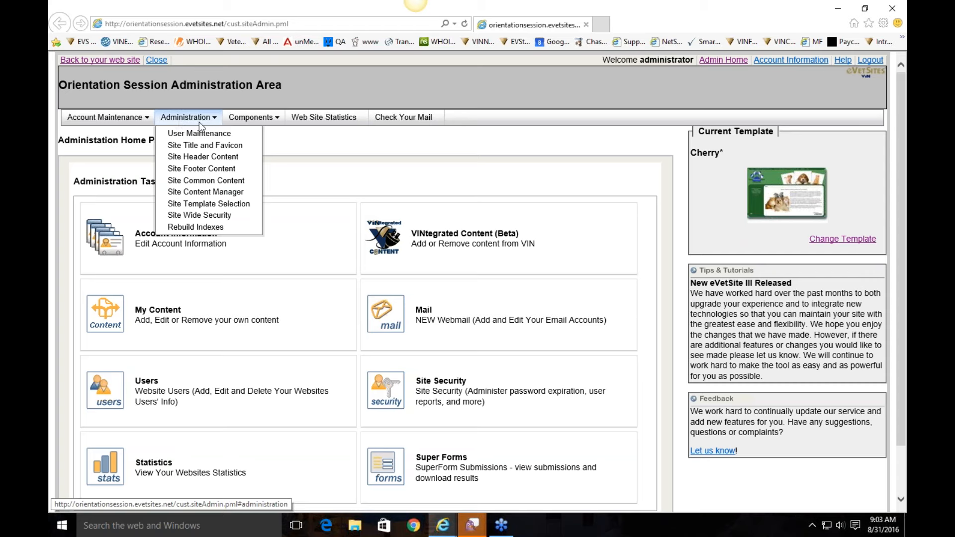
Step: Open Site Header Content and select the Orientation Session title text
{"action": "left_click", "coordinate": [237, 158]}
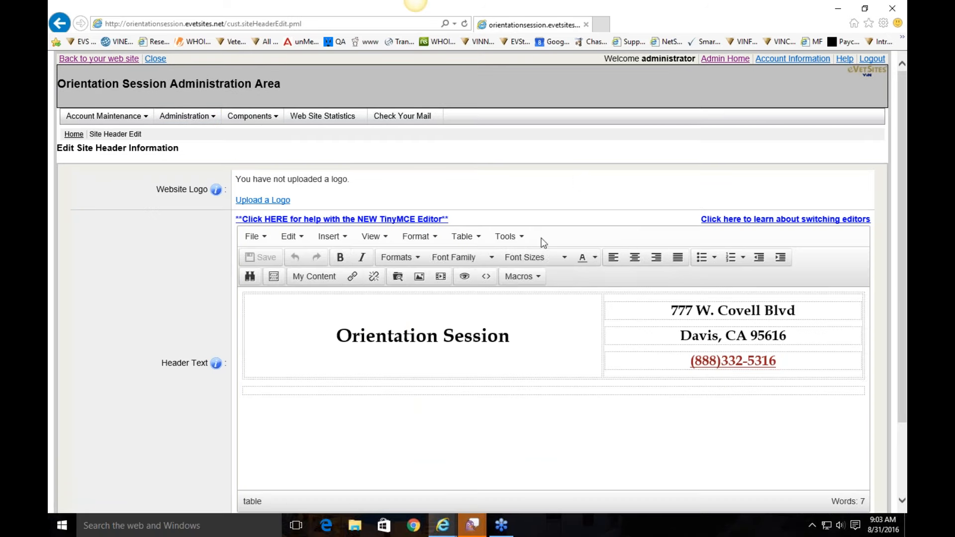
{"action": "left_click", "coordinate": [525, 327]}
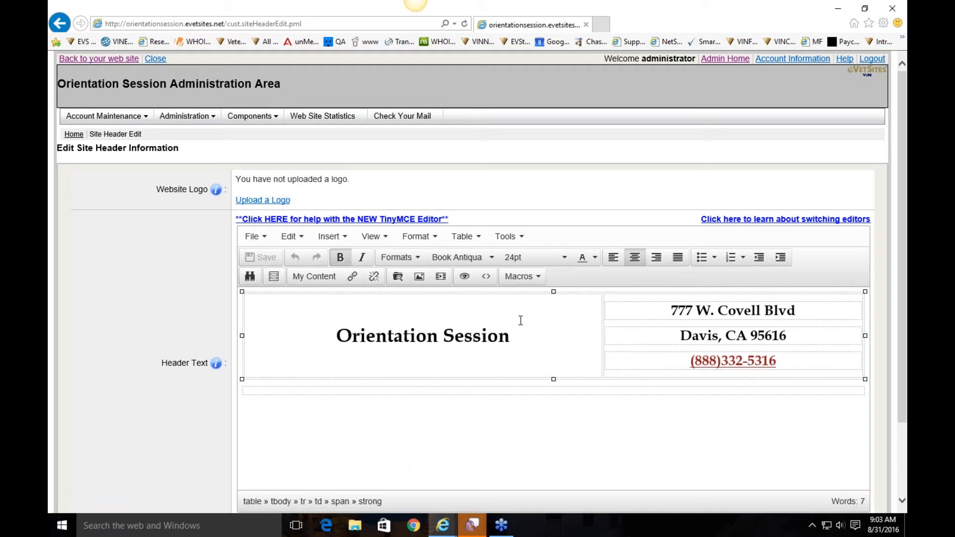
{"action": "left_click_drag", "start_coordinate": [529, 336], "coordinate": [345, 346]}
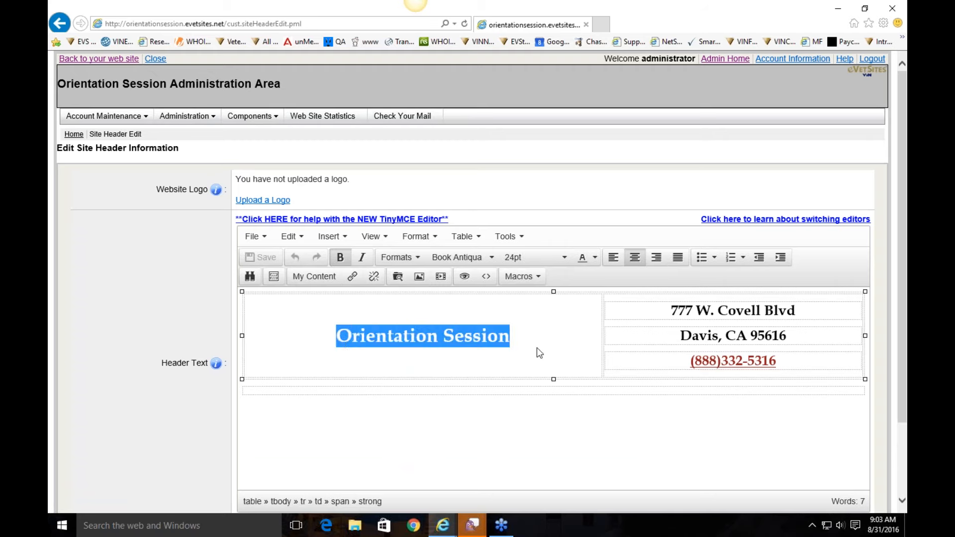
{"action": "left_click", "coordinate": [523, 339]}
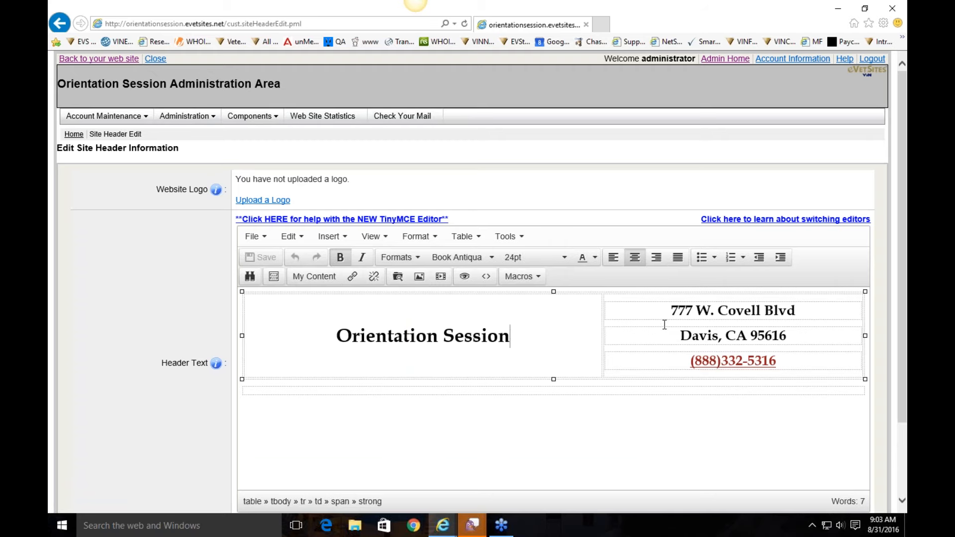
Step: Select the street address and city lines, then the phone number with its context menu
{"action": "left_click_drag", "start_coordinate": [671, 311], "coordinate": [790, 343]}
{"action": "left_click", "coordinate": [790, 343]}
{"action": "left_click", "coordinate": [781, 363]}
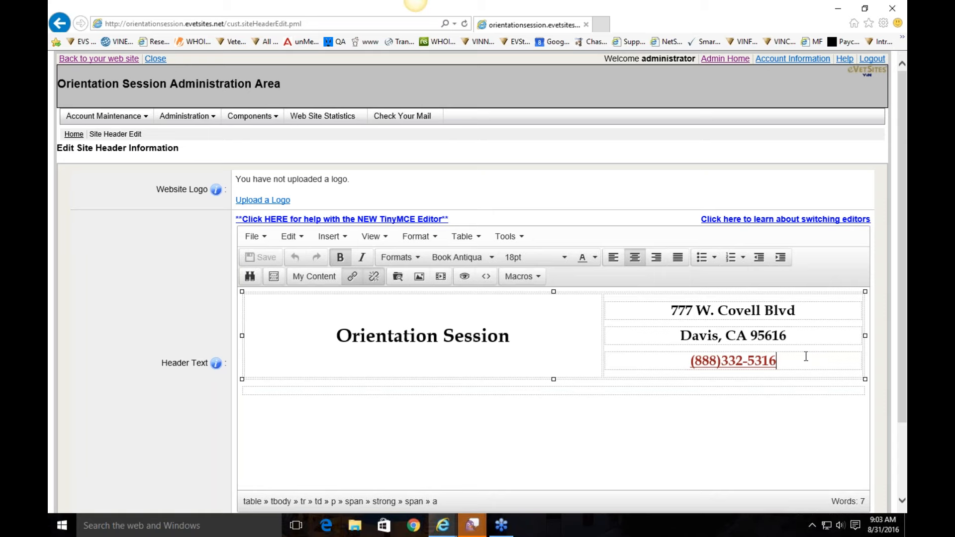
{"action": "left_click_drag", "start_coordinate": [789, 359], "coordinate": [691, 360]}
{"action": "right_click", "coordinate": [724, 362]}
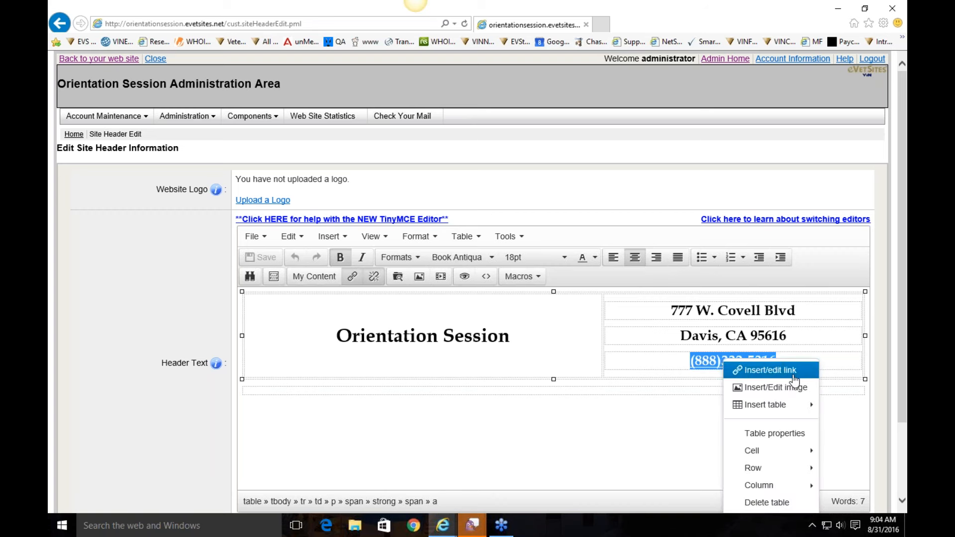
{"action": "left_click", "coordinate": [760, 375]}
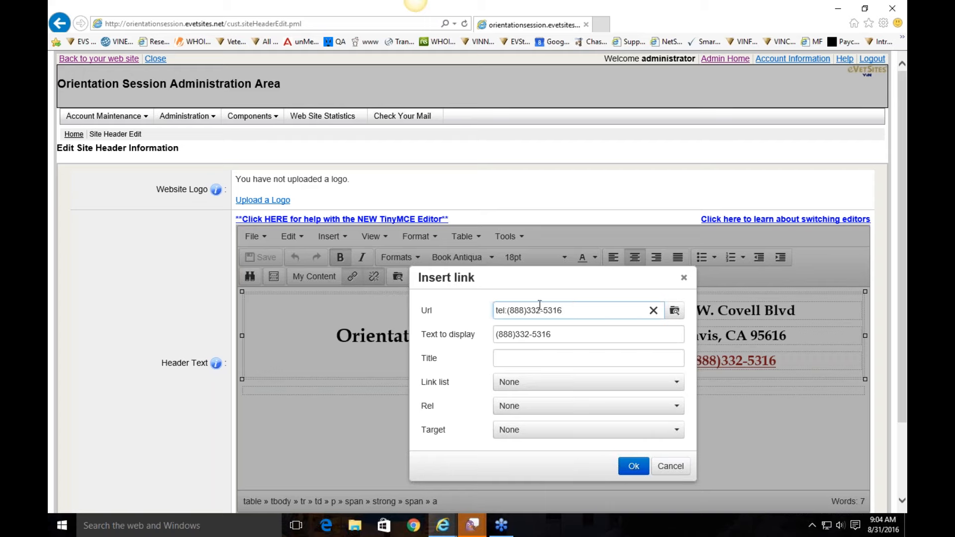
{"action": "left_click", "coordinate": [671, 467]}
{"action": "left_click", "coordinate": [794, 361]}
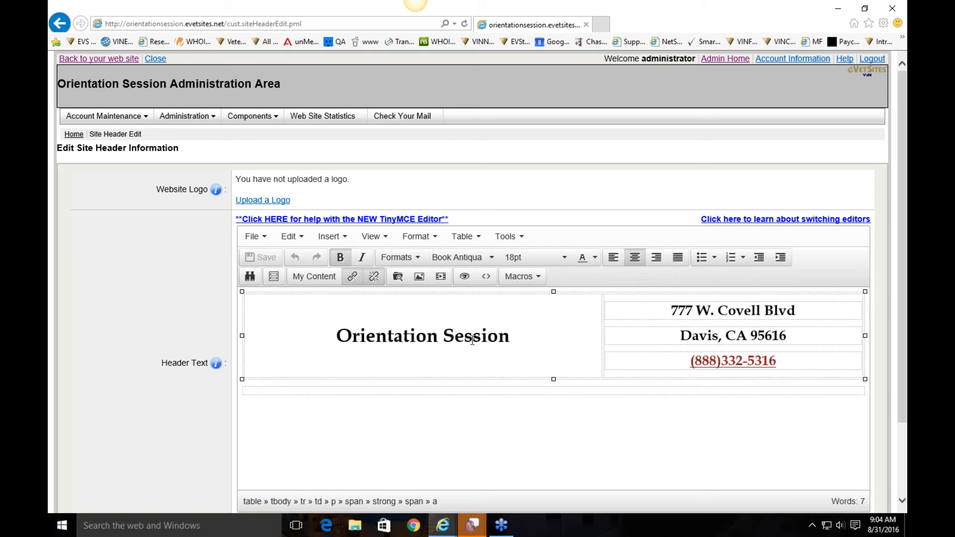
{"action": "left_click", "coordinate": [517, 341]}
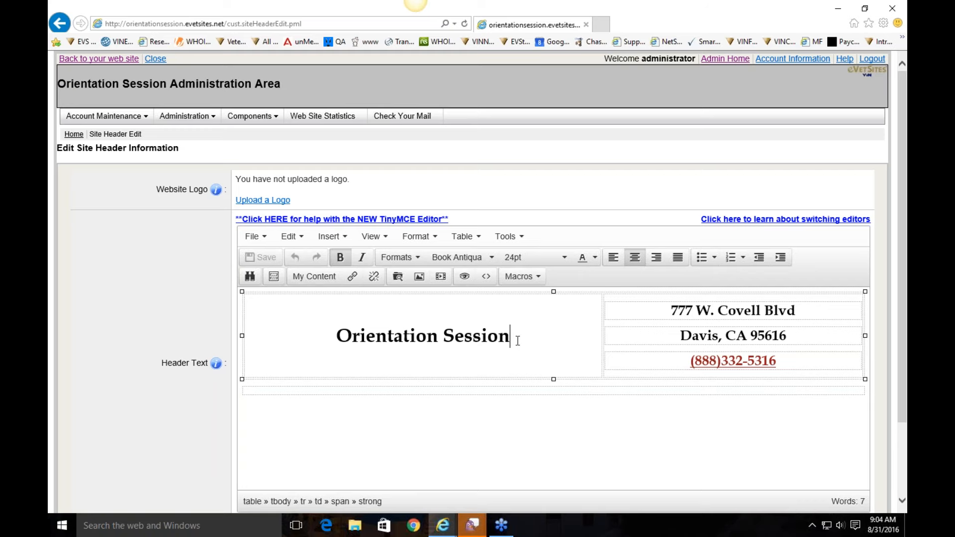
{"action": "scroll", "coordinate": [518, 341], "scroll_direction": "down", "scroll_amount": 2}
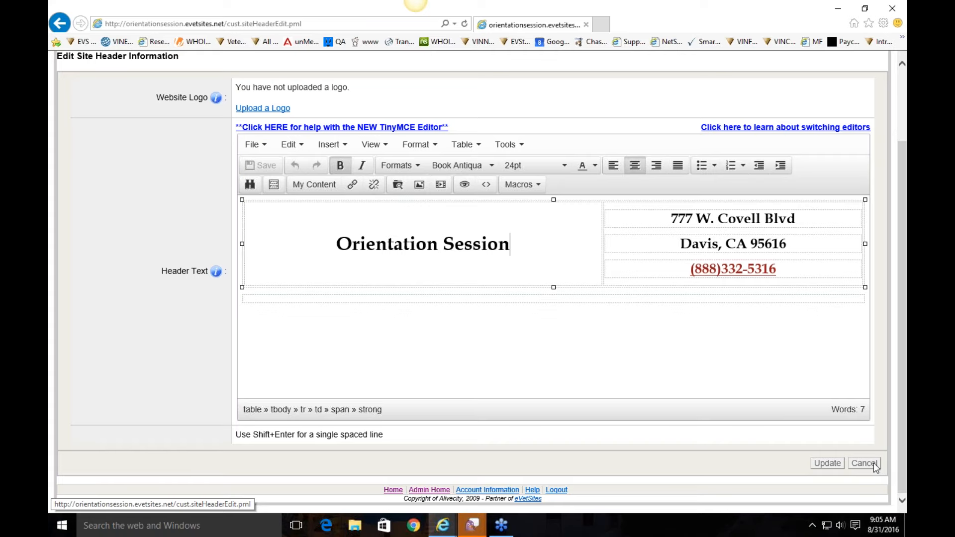
{"action": "scroll", "coordinate": [411, 263], "scroll_direction": "up", "scroll_amount": 3}
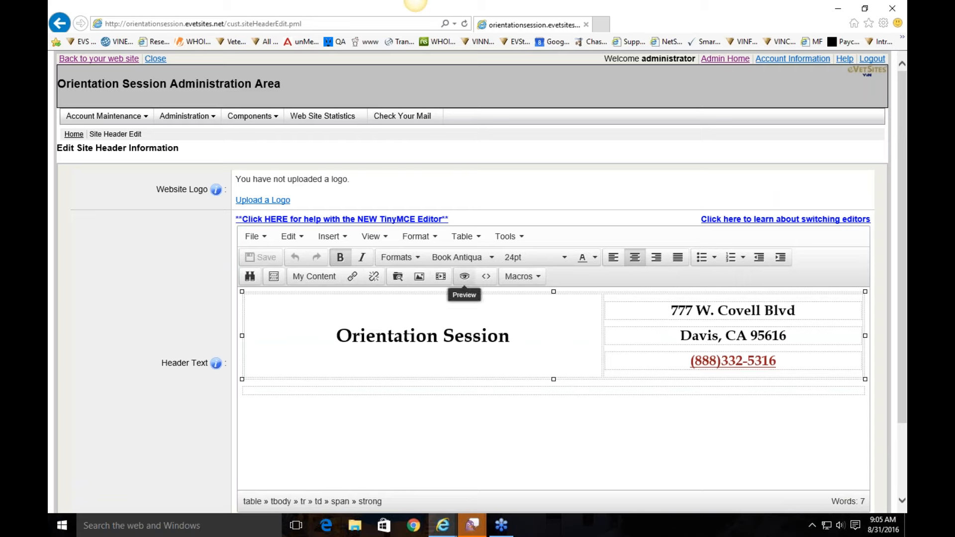
Step: Apply a blue text colour after checking the font family and size lists
{"action": "left_click", "coordinate": [463, 258]}
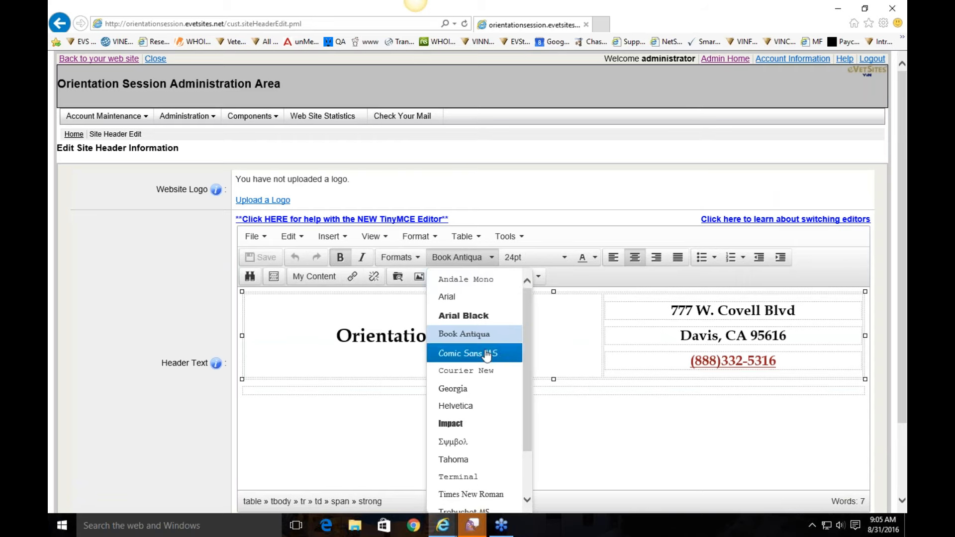
{"action": "left_click", "coordinate": [538, 257]}
{"action": "left_click", "coordinate": [538, 258]}
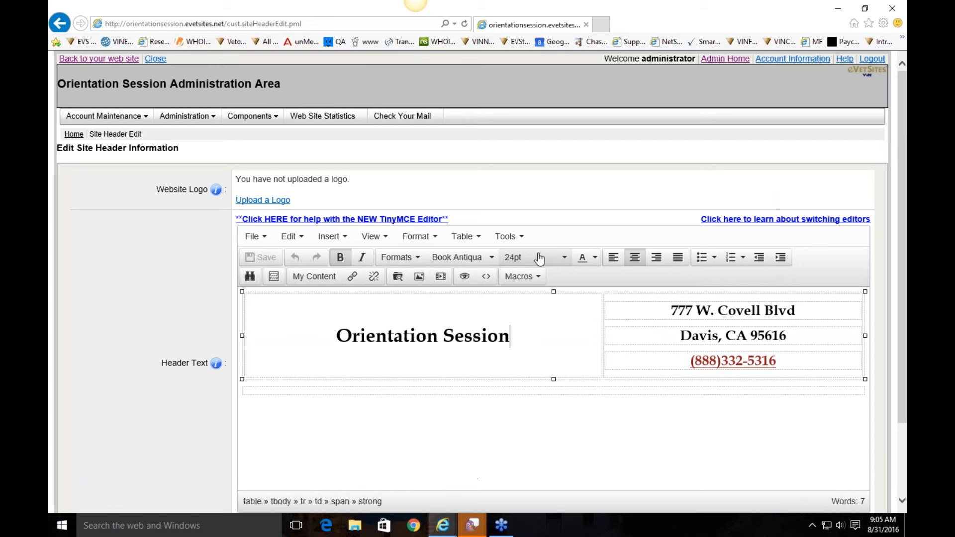
{"action": "left_click", "coordinate": [595, 257]}
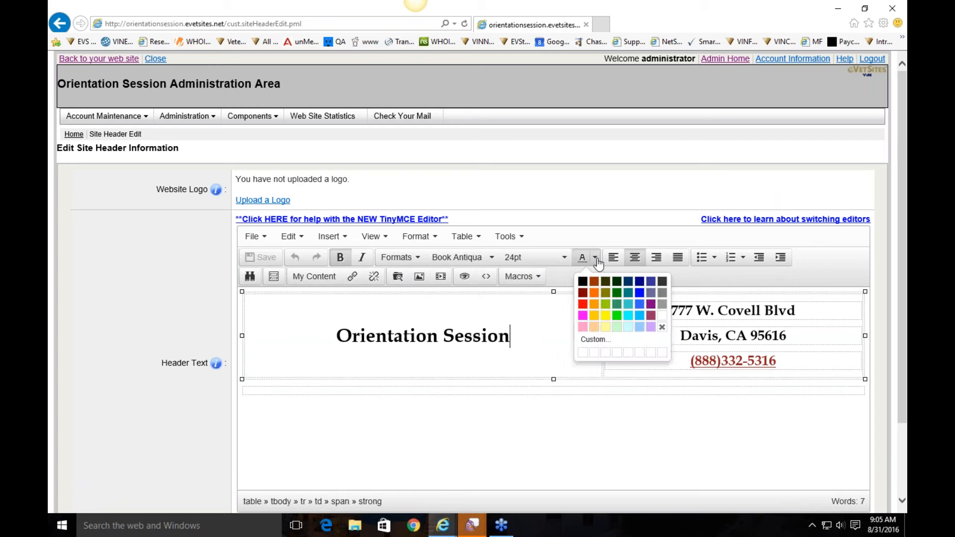
{"action": "left_click", "coordinate": [638, 294]}
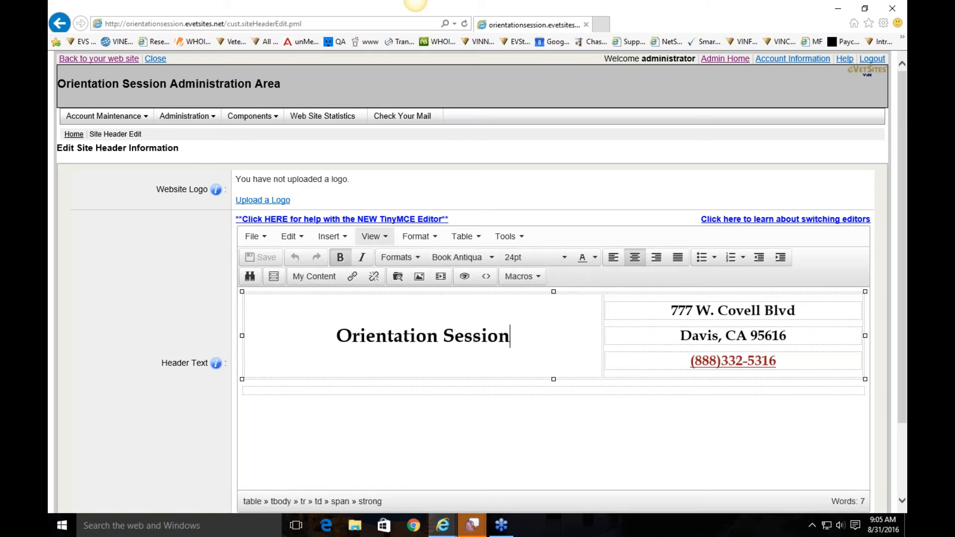
Step: Set the whole Orientation Session header title in Arial Black
{"action": "triple_click", "coordinate": [468, 337]}
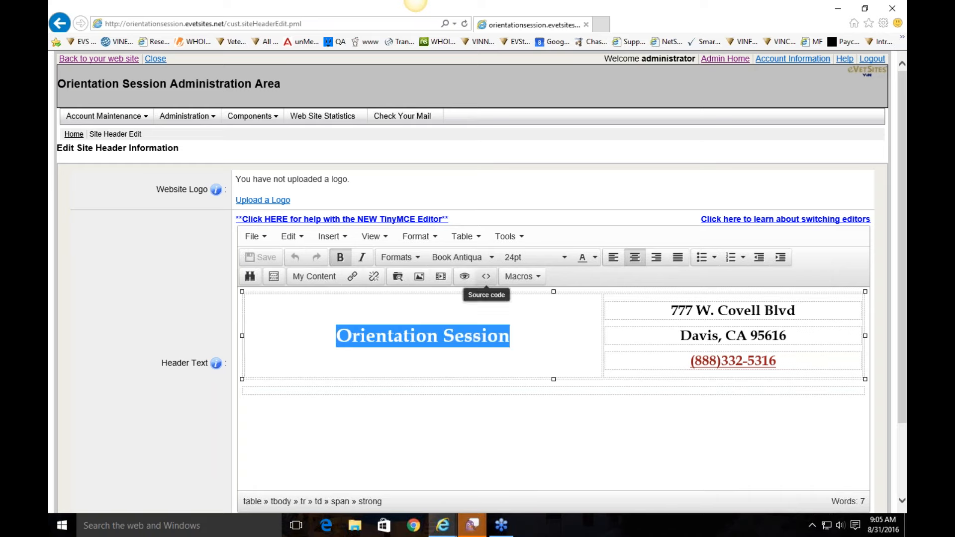
{"action": "left_click", "coordinate": [463, 258]}
{"action": "left_click", "coordinate": [468, 316]}
{"action": "left_click", "coordinate": [540, 338]}
Step: Save the header edits and head back to the Administration menu
{"action": "scroll", "coordinate": [538, 315], "scroll_direction": "down", "scroll_amount": 1}
{"action": "scroll", "coordinate": [811, 450], "scroll_direction": "down", "scroll_amount": 2}
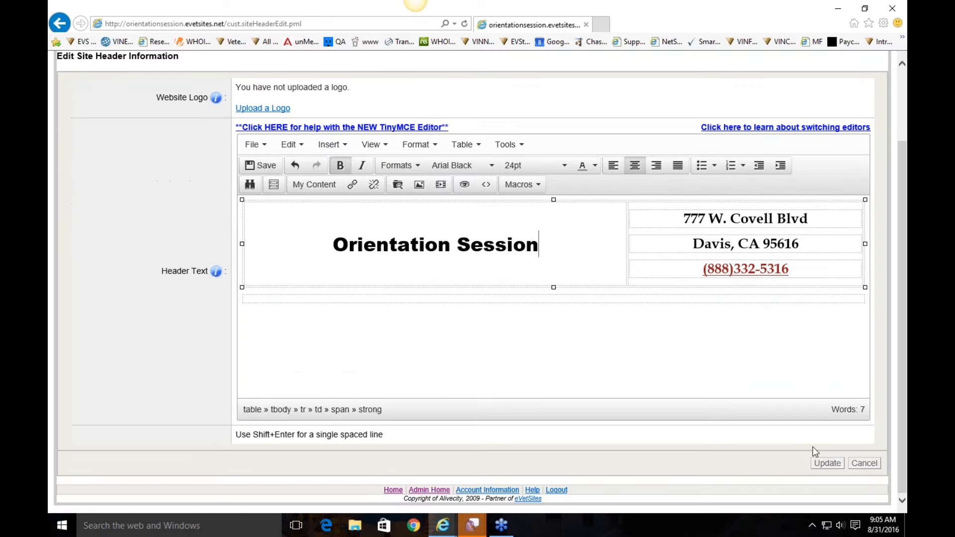
{"action": "left_click", "coordinate": [853, 463]}
{"action": "scroll", "coordinate": [289, 113], "scroll_direction": "up", "scroll_amount": 2}
{"action": "mouse_move", "coordinate": [212, 117]}
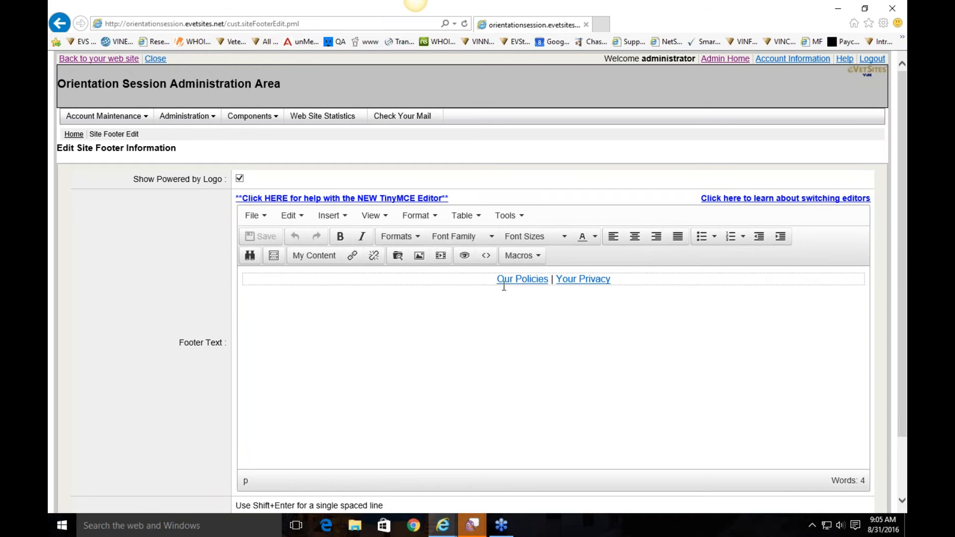
Step: Keep the Our Policies | Your Privacy footer links unchanged and press Update
{"action": "left_click", "coordinate": [459, 275]}
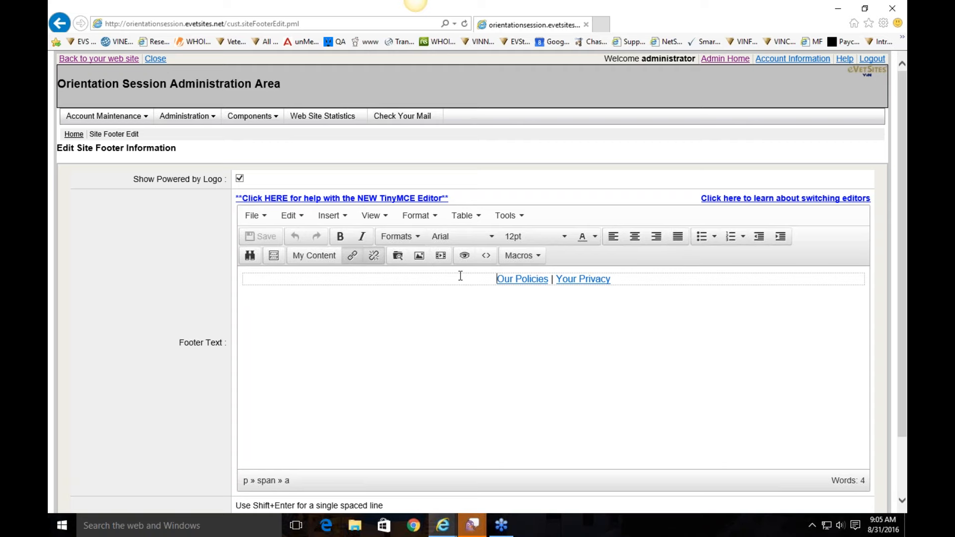
{"action": "left_click_drag", "start_coordinate": [651, 284], "coordinate": [487, 286]}
{"action": "left_click", "coordinate": [573, 280]}
{"action": "left_click", "coordinate": [667, 279]}
{"action": "scroll", "coordinate": [667, 279], "scroll_direction": "down", "scroll_amount": 1}
{"action": "scroll", "coordinate": [667, 280], "scroll_direction": "down", "scroll_amount": 2}
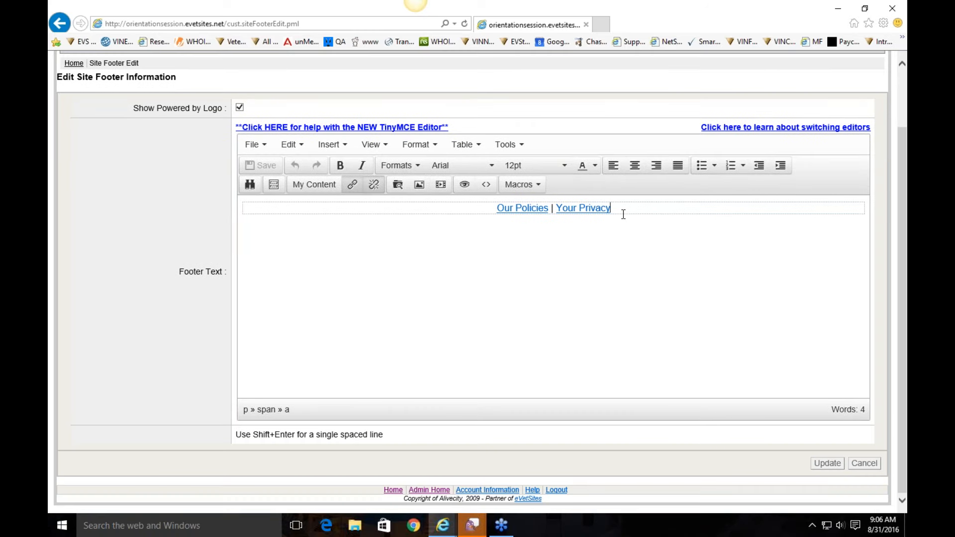
{"action": "left_click", "coordinate": [828, 463]}
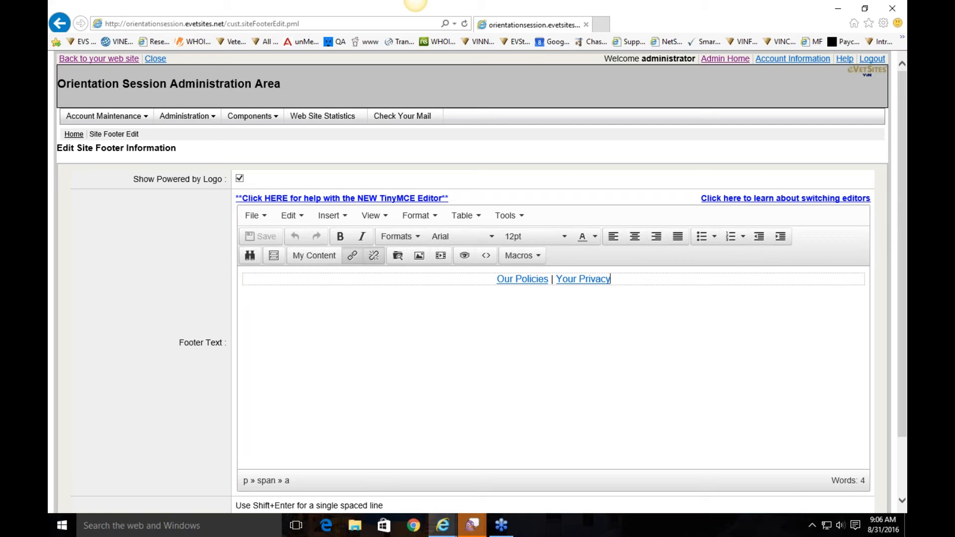
{"action": "mouse_move", "coordinate": [205, 117]}
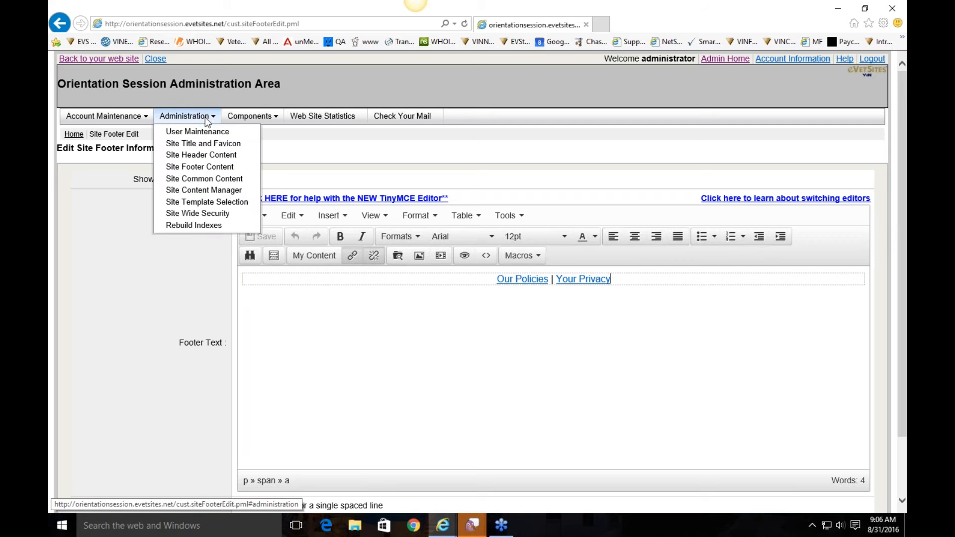
Step: In Site Common Content, change Monday from 7:00am–5:00pm to 8:00am–6:00pm
{"action": "left_click", "coordinate": [220, 178]}
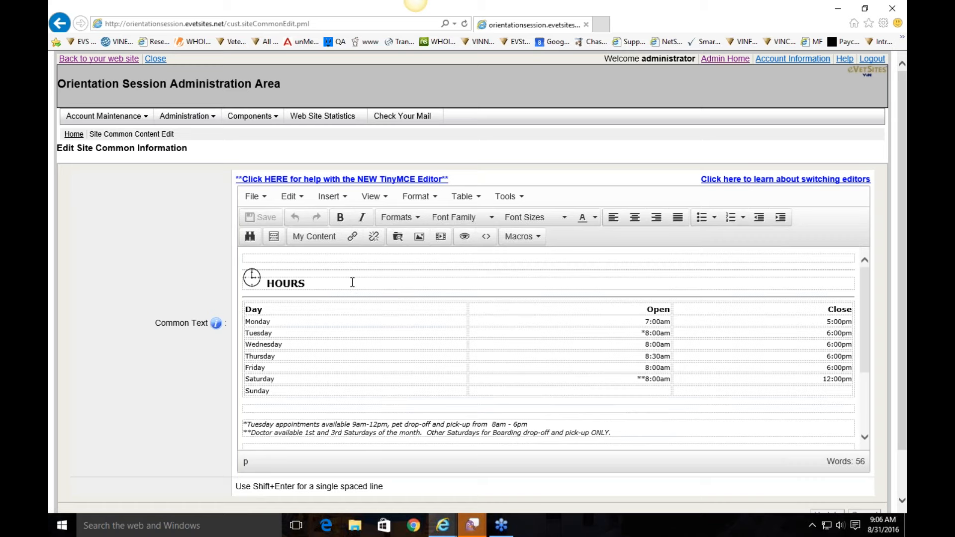
{"action": "left_click", "coordinate": [384, 257]}
{"action": "left_click", "coordinate": [653, 321]}
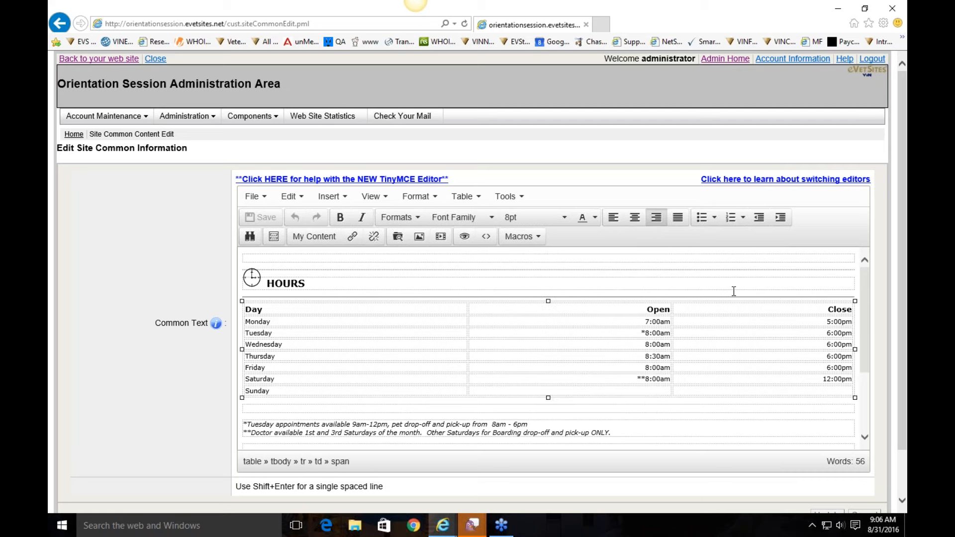
{"action": "key", "text": "BackSpace"}
{"action": "type", "text": "8"}
{"action": "left_click", "coordinate": [831, 322]}
{"action": "key", "text": "BackSpace"}
{"action": "type", "text": "6"}
Step: Check the Tuesday footnote and scroll through the rest of the common content
{"action": "left_click_drag", "start_coordinate": [243, 425], "coordinate": [246, 425]}
{"action": "left_click", "coordinate": [247, 426]}
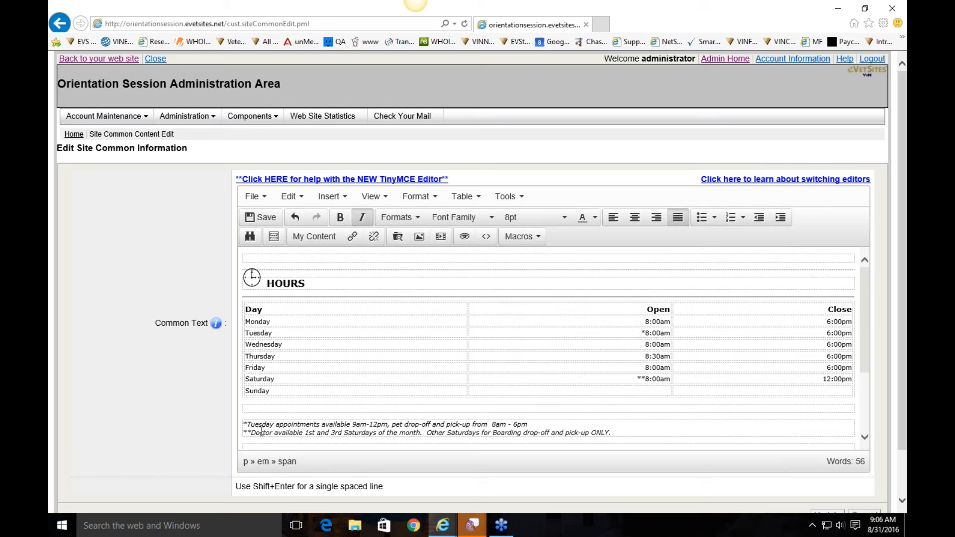
{"action": "left_click", "coordinate": [645, 335]}
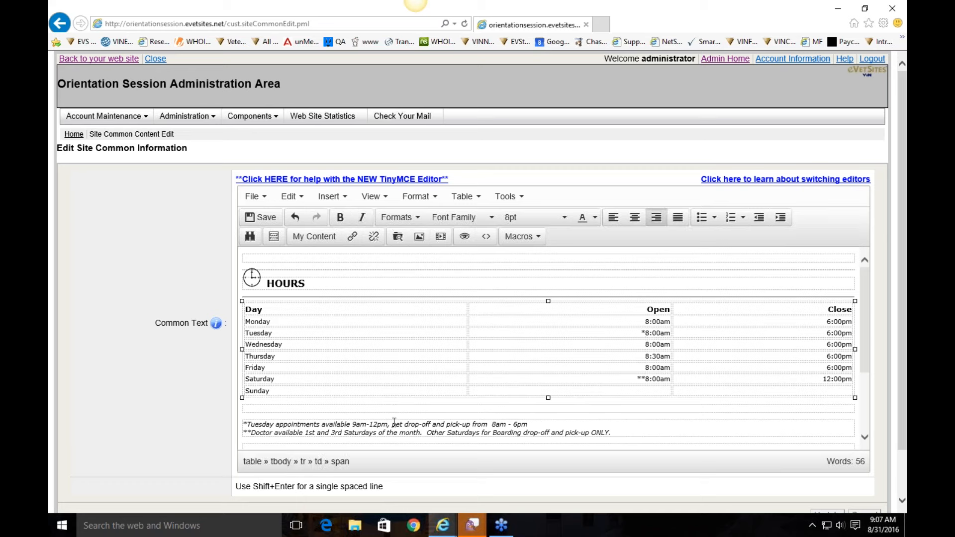
{"action": "left_click", "coordinate": [645, 433]}
{"action": "scroll", "coordinate": [625, 399], "scroll_direction": "down", "scroll_amount": 2}
{"action": "scroll", "coordinate": [625, 399], "scroll_direction": "up", "scroll_amount": 2}
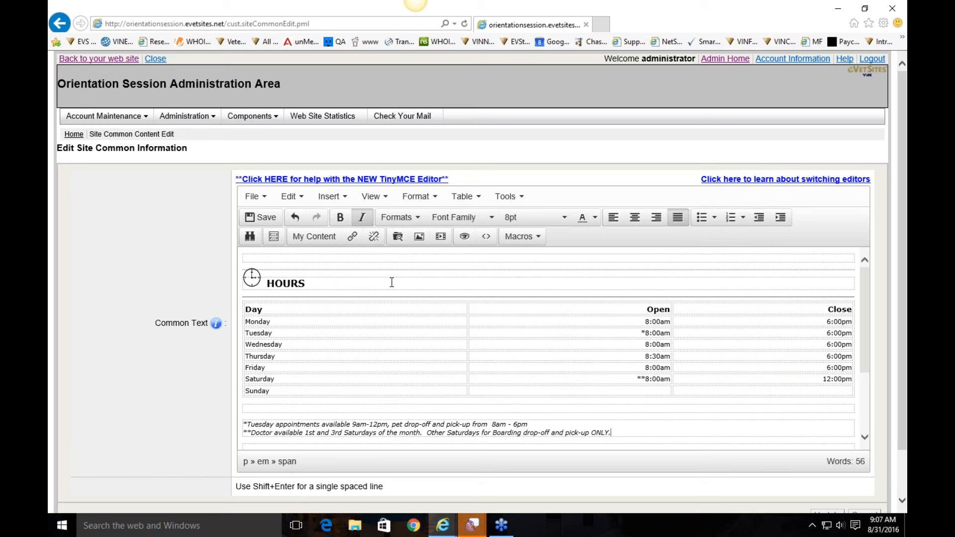
{"action": "scroll", "coordinate": [392, 282], "scroll_direction": "down", "scroll_amount": 3}
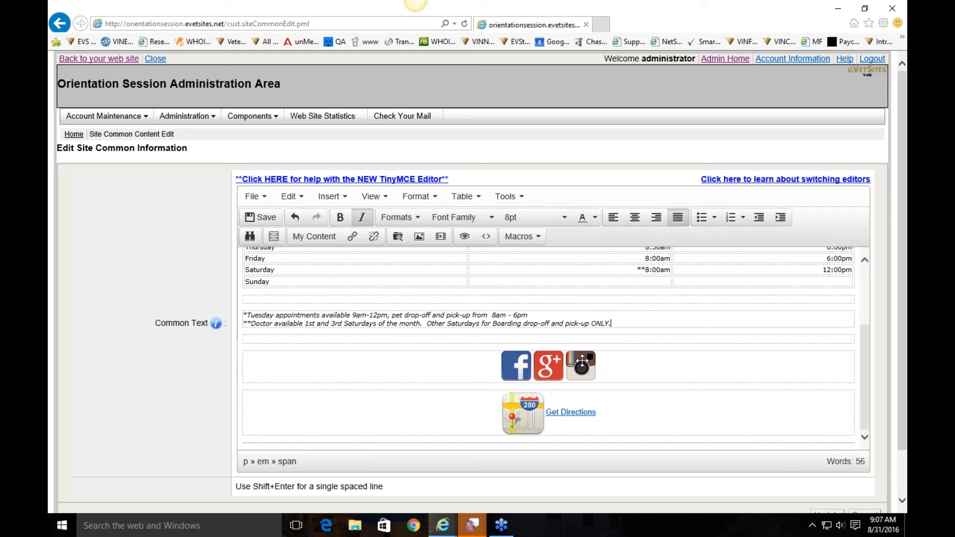
{"action": "scroll", "coordinate": [582, 361], "scroll_direction": "down", "scroll_amount": 1}
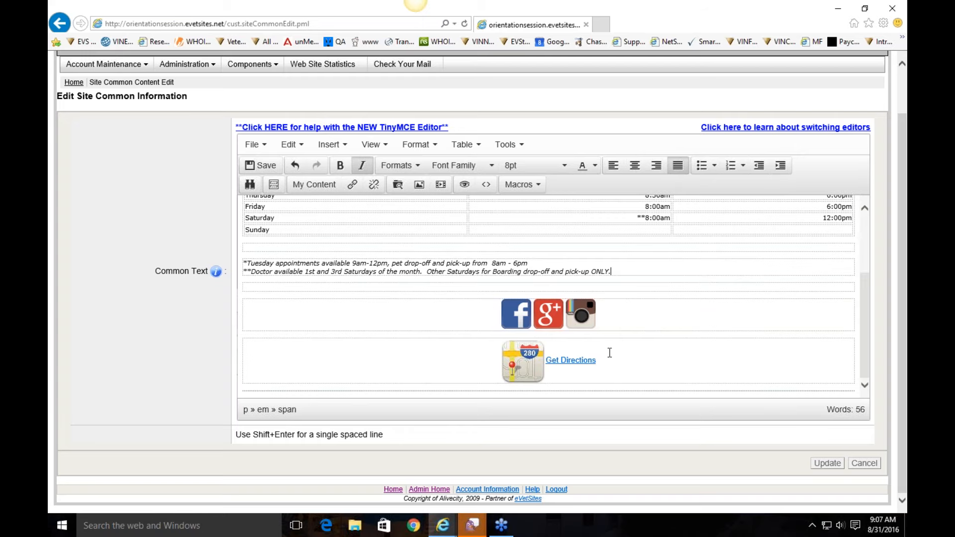
{"action": "scroll", "coordinate": [610, 353], "scroll_direction": "up", "scroll_amount": 5}
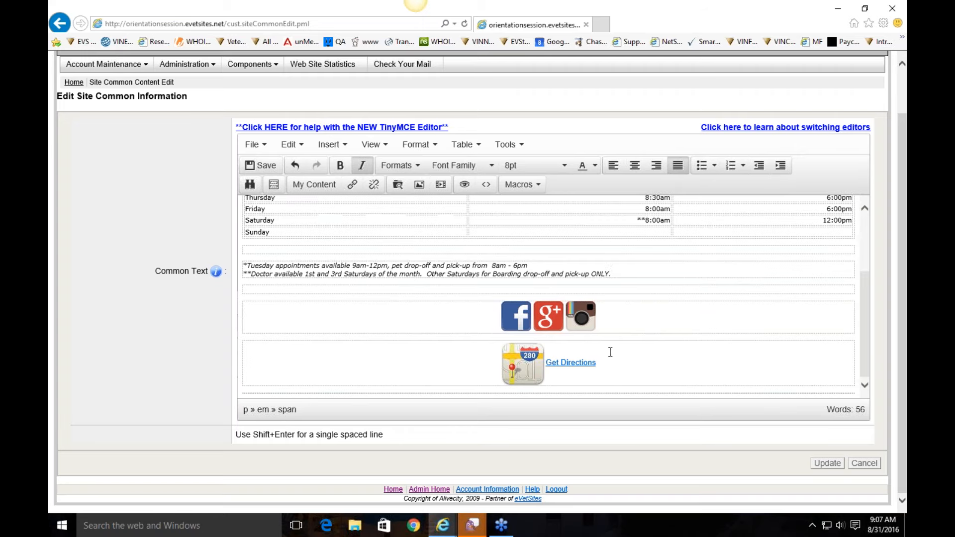
{"action": "scroll", "coordinate": [546, 307], "scroll_direction": "down", "scroll_amount": 3}
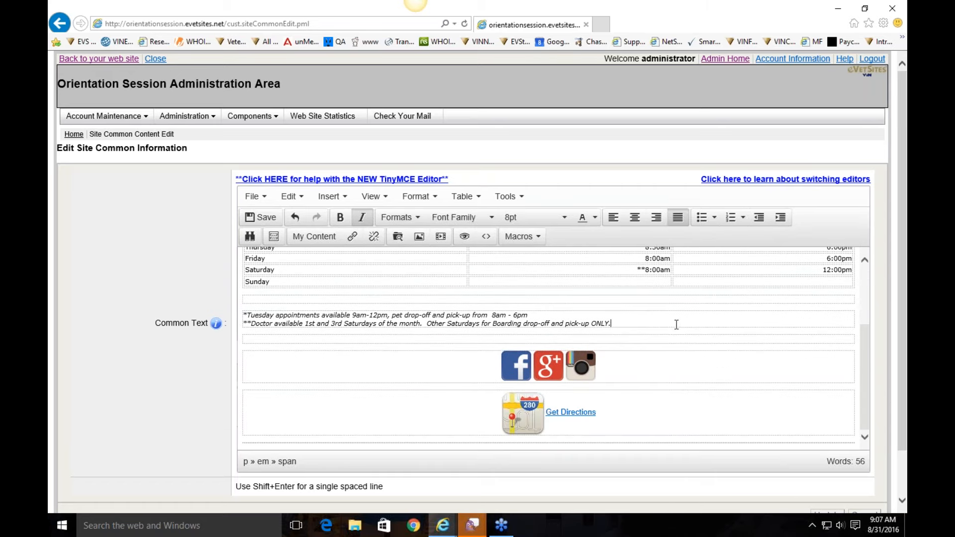
{"action": "scroll", "coordinate": [674, 363], "scroll_direction": "up", "scroll_amount": 3}
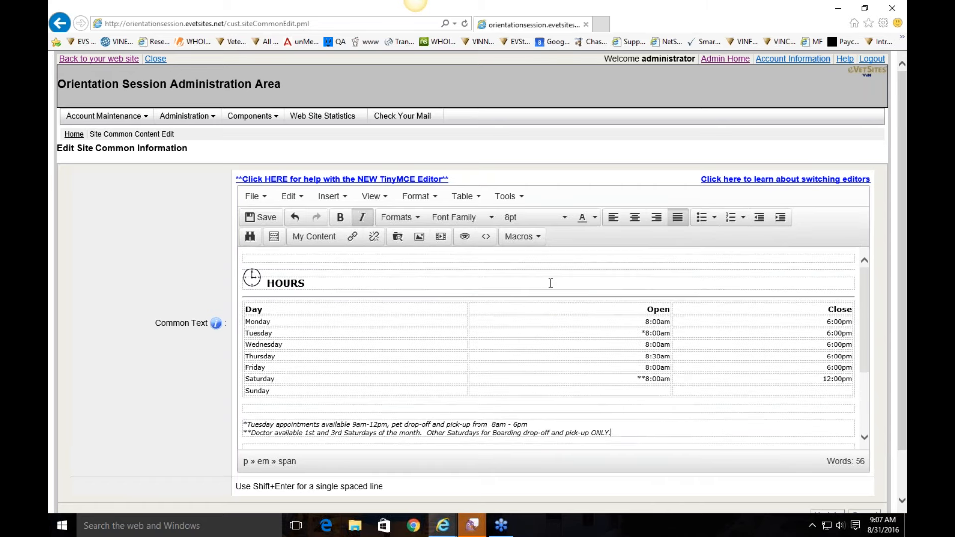
Step: Place the caret in the empty top paragraph and Update the common content
{"action": "left_click", "coordinate": [525, 257]}
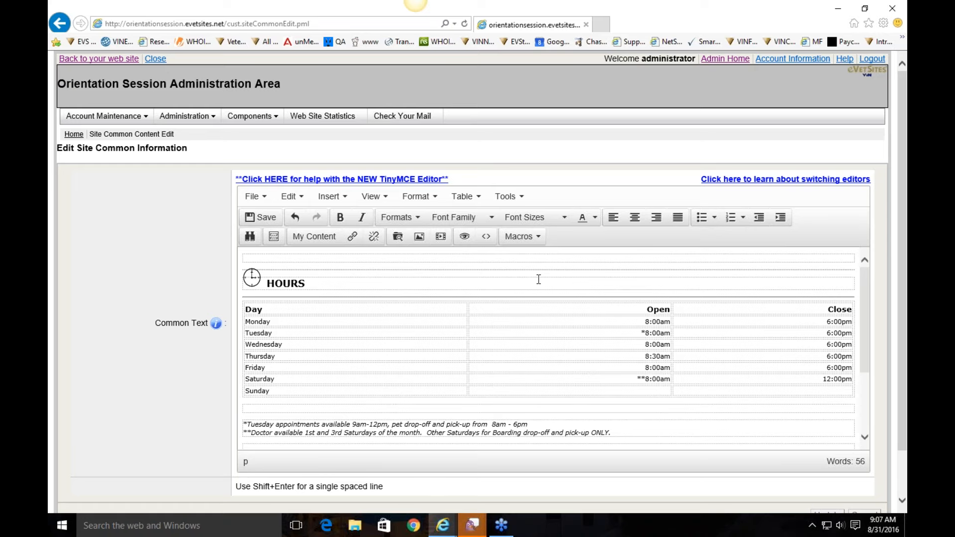
{"action": "scroll", "coordinate": [557, 259], "scroll_direction": "down", "scroll_amount": 3}
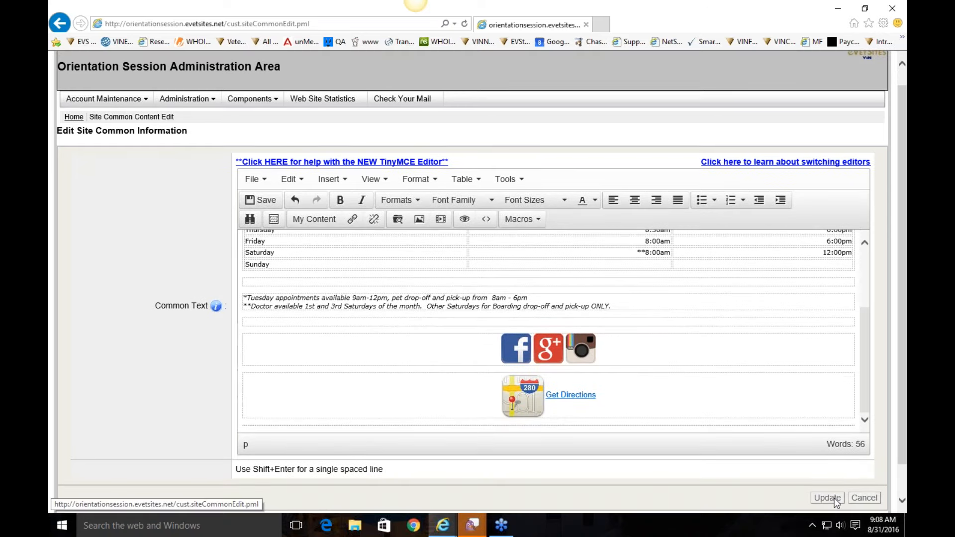
{"action": "left_click", "coordinate": [835, 498]}
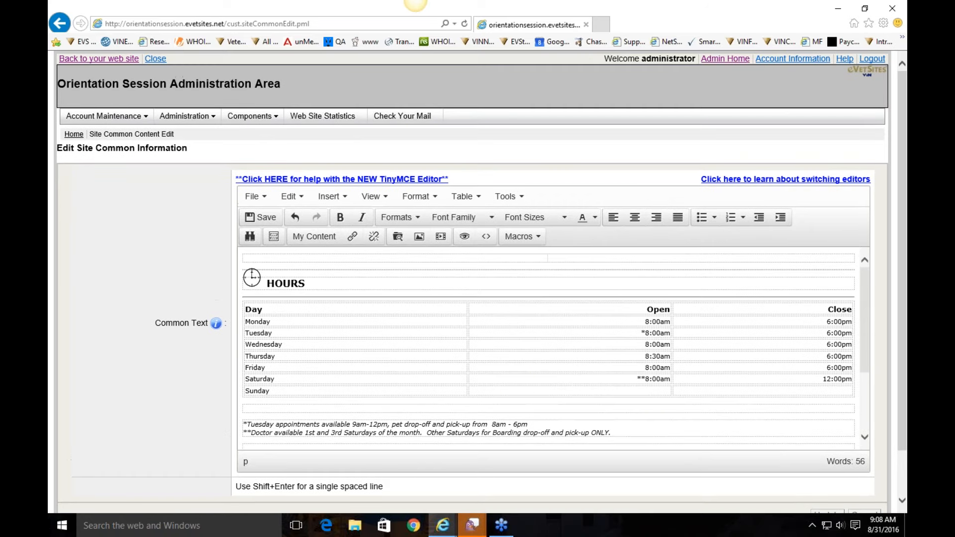
Step: Return to Admin Home and highlight the current template name, Cherry
{"action": "left_click", "coordinate": [725, 59]}
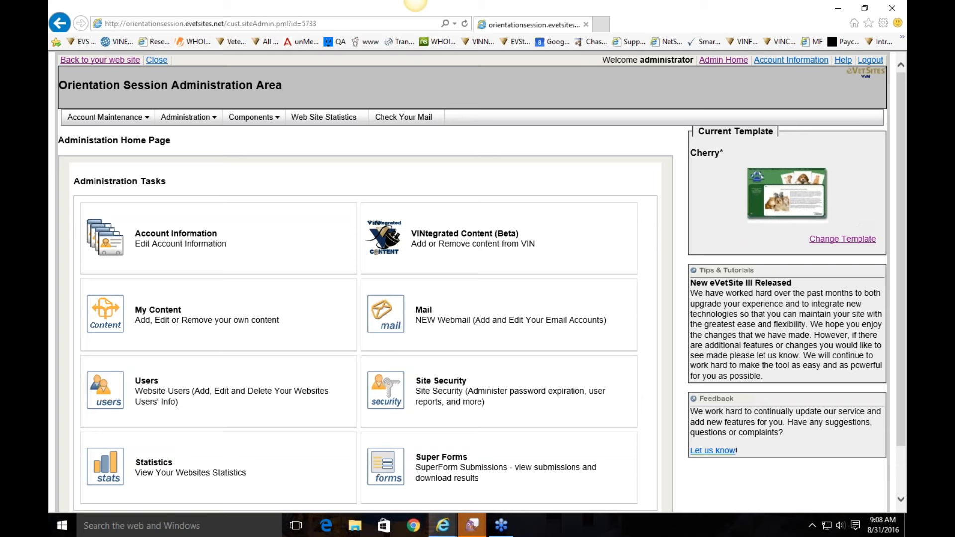
{"action": "left_click_drag", "start_coordinate": [726, 157], "coordinate": [700, 154]}
{"action": "left_click", "coordinate": [855, 241]}
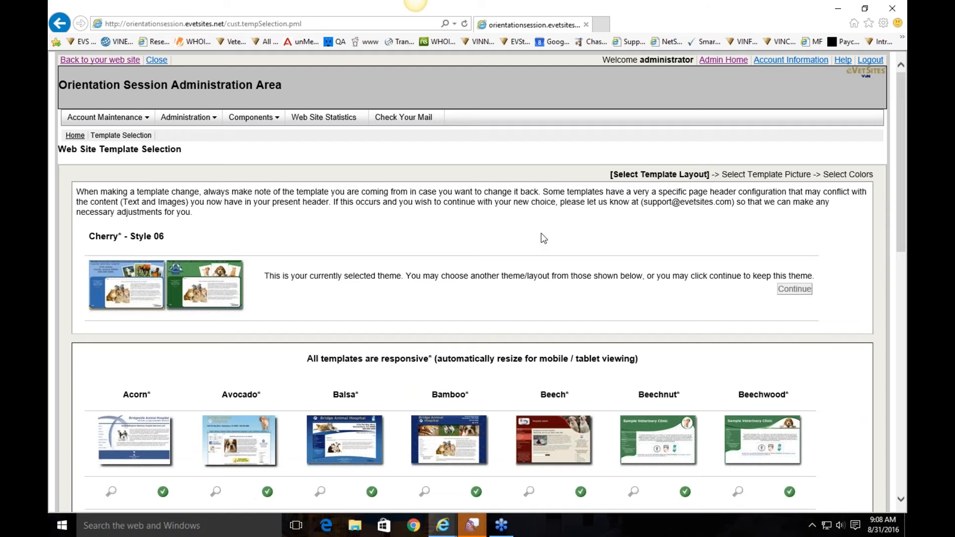
{"action": "scroll", "coordinate": [545, 244], "scroll_direction": "down", "scroll_amount": 3}
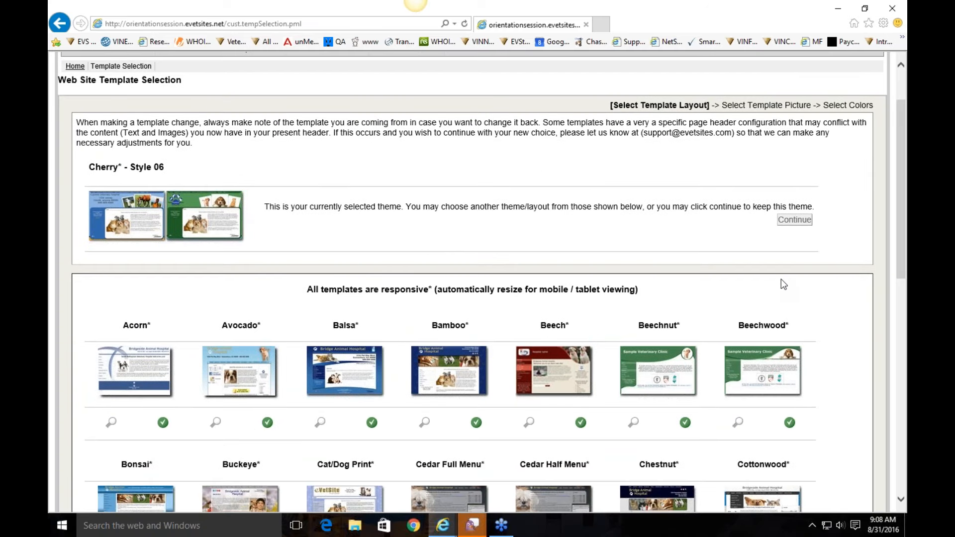
{"action": "scroll", "coordinate": [471, 264], "scroll_direction": "down", "scroll_amount": 3}
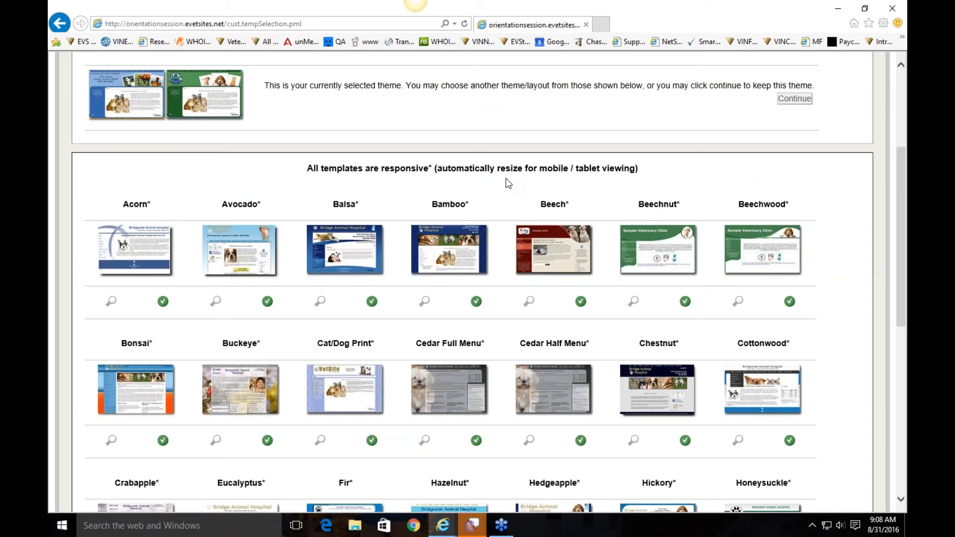
{"action": "scroll", "coordinate": [506, 181], "scroll_direction": "down", "scroll_amount": 3}
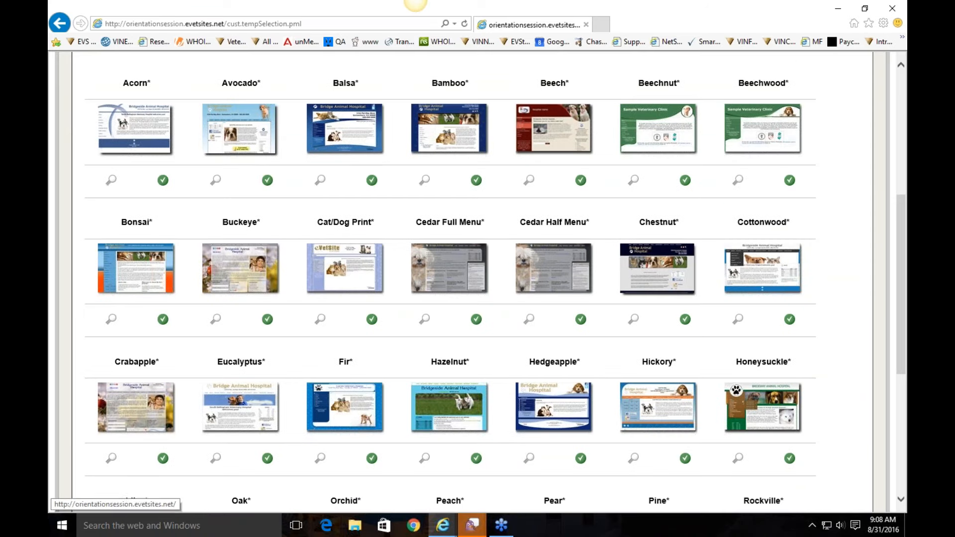
{"action": "mouse_move", "coordinate": [271, 127]}
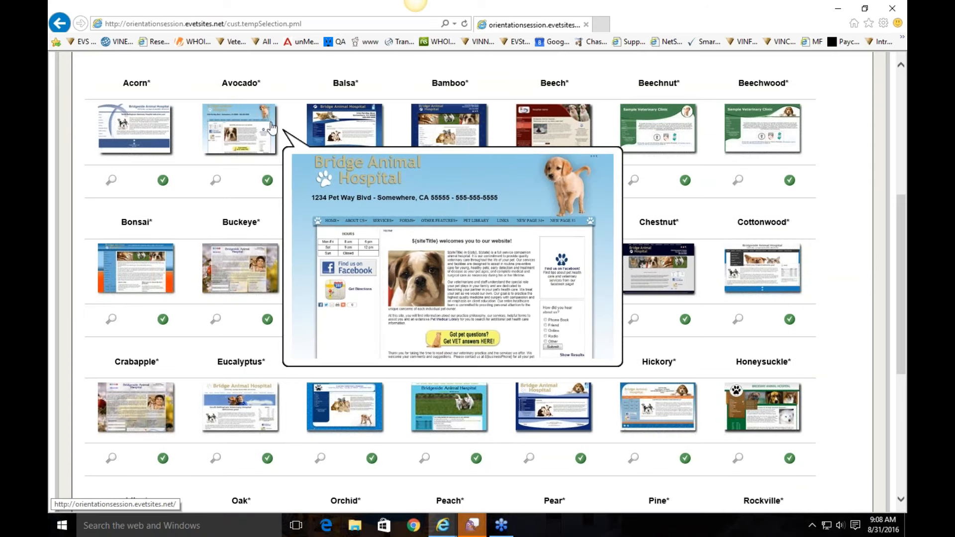
{"action": "mouse_move", "coordinate": [331, 132]}
{"action": "mouse_move", "coordinate": [416, 139]}
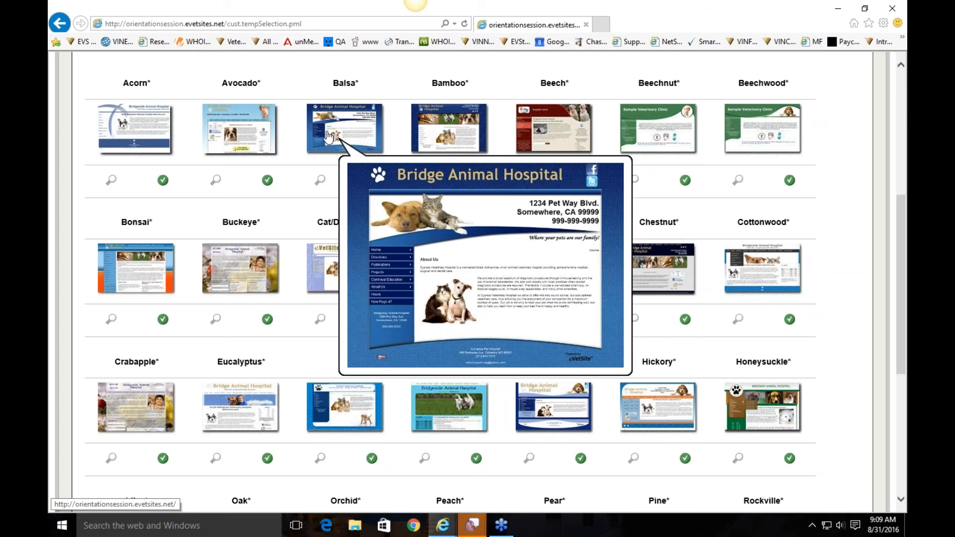
{"action": "mouse_move", "coordinate": [211, 258]}
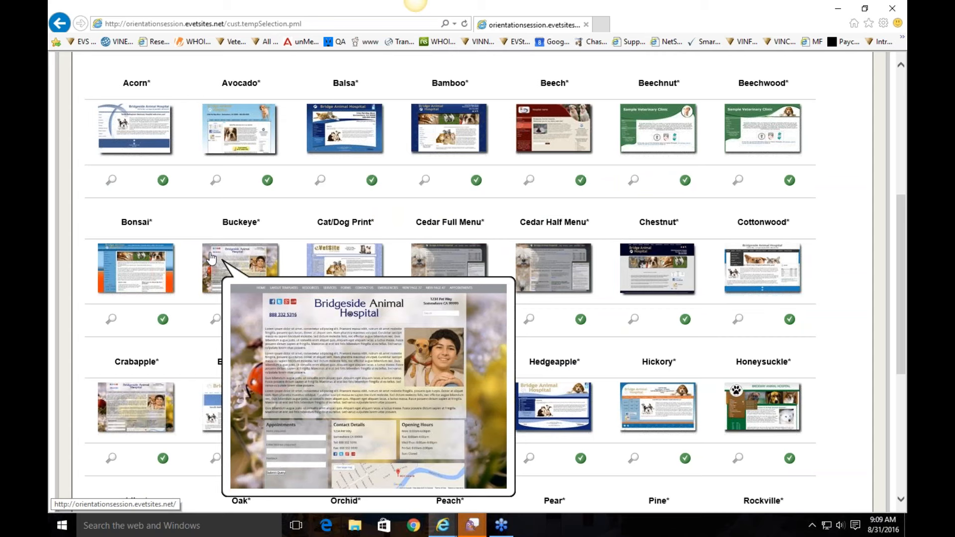
{"action": "mouse_move", "coordinate": [468, 263]}
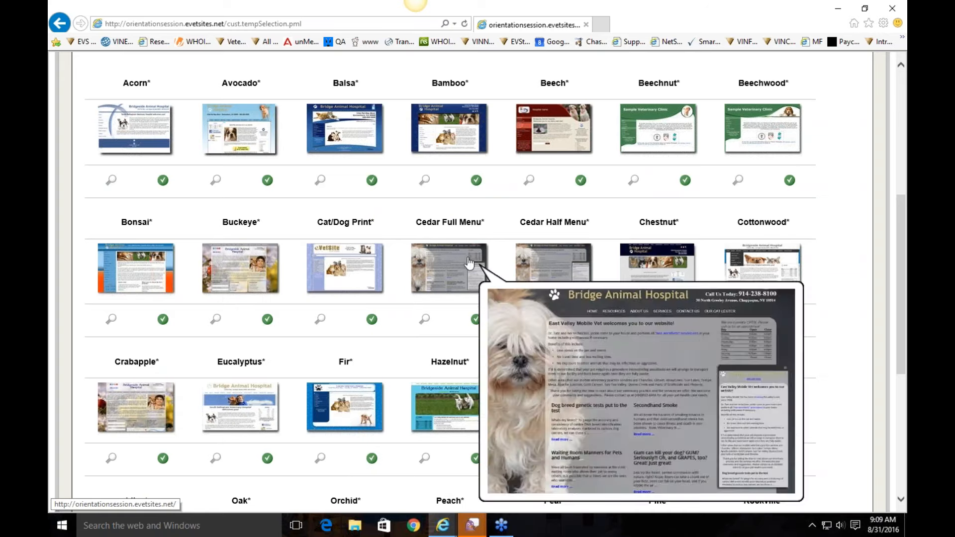
{"action": "mouse_move", "coordinate": [633, 263]}
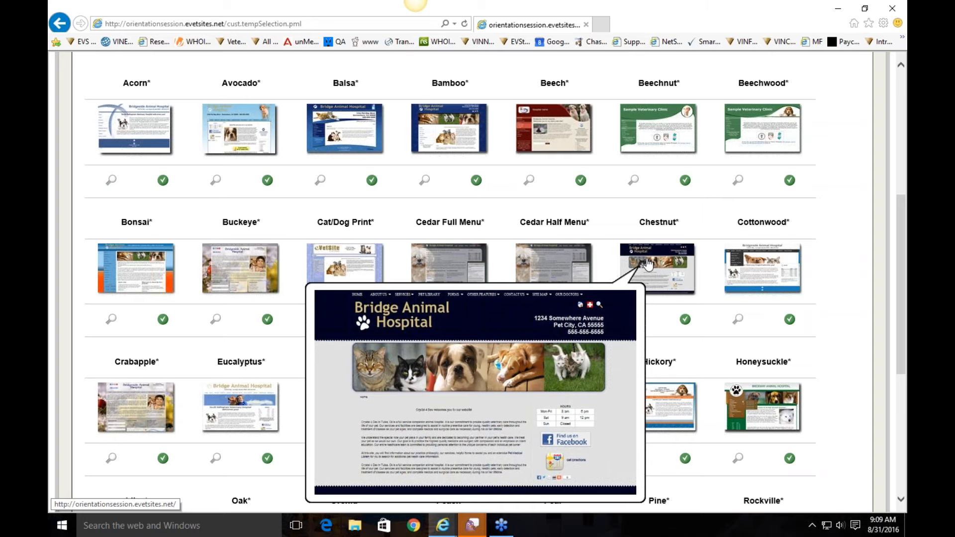
{"action": "mouse_move", "coordinate": [766, 256]}
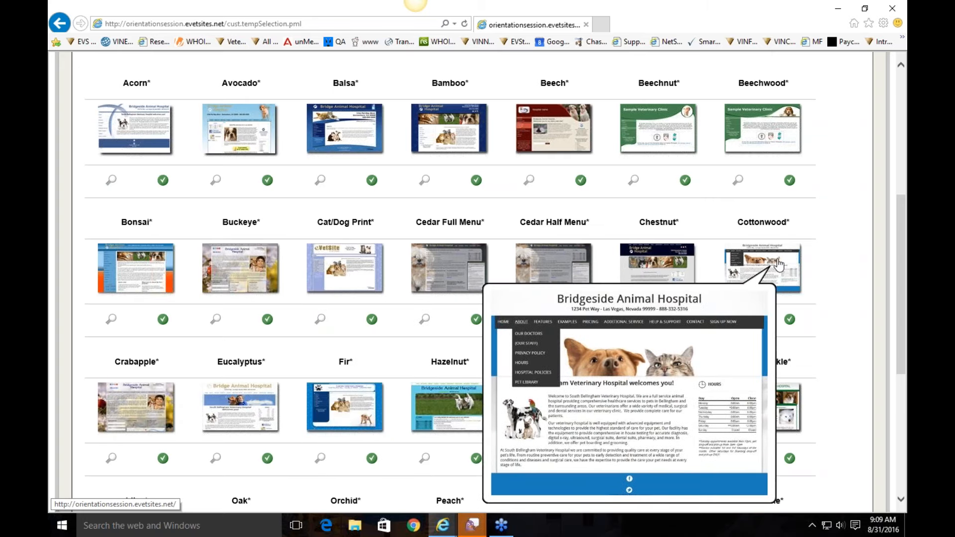
Step: Select the Cottonwood template with the green check beneath it
{"action": "left_click", "coordinate": [779, 266]}
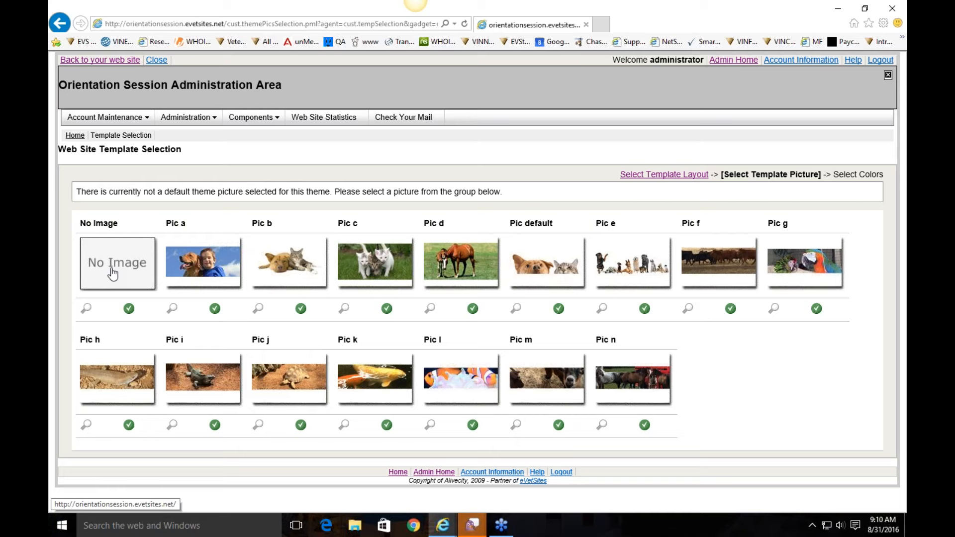
Step: Pick the default header picture and the red Style 07 colour scheme for Cottonwood
{"action": "left_click", "coordinate": [543, 264]}
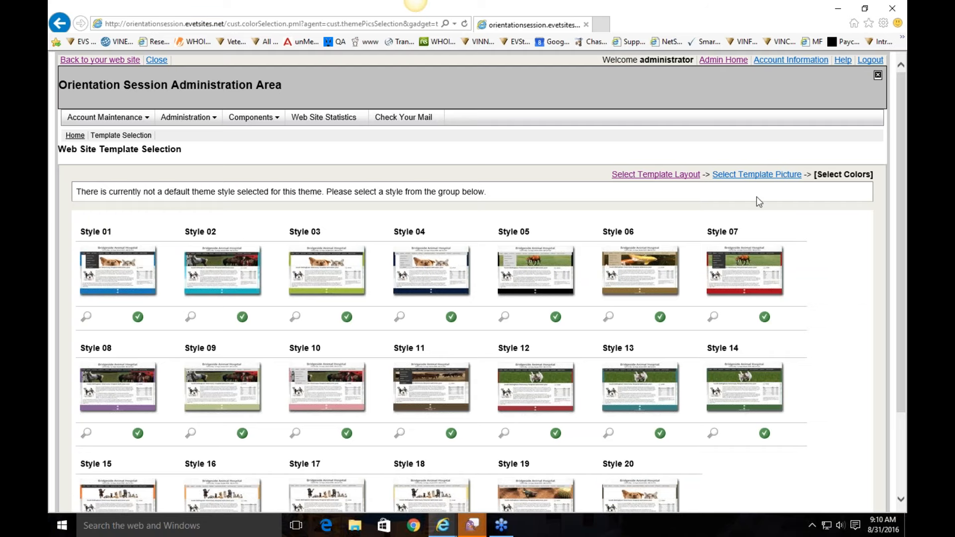
{"action": "scroll", "coordinate": [834, 256], "scroll_direction": "down", "scroll_amount": 3}
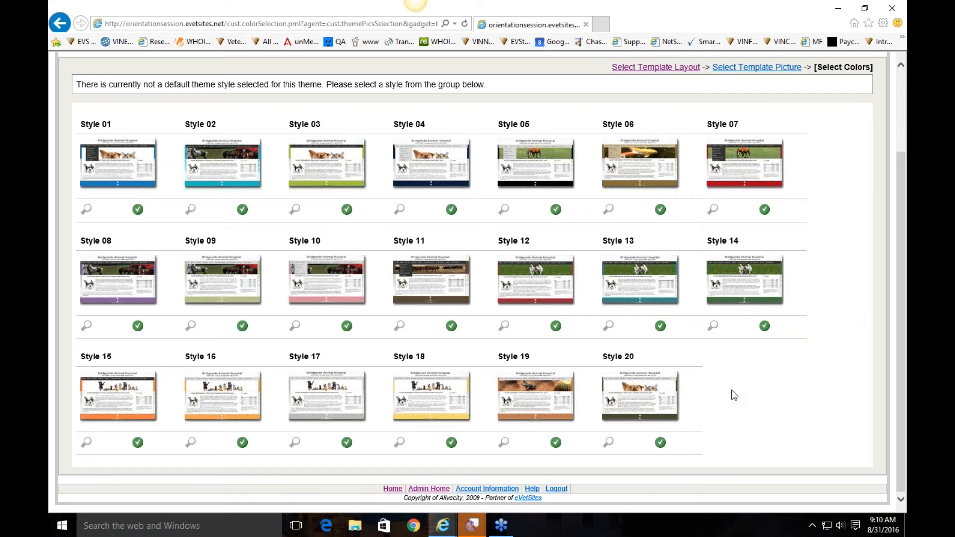
{"action": "scroll", "coordinate": [734, 396], "scroll_direction": "up", "scroll_amount": 3}
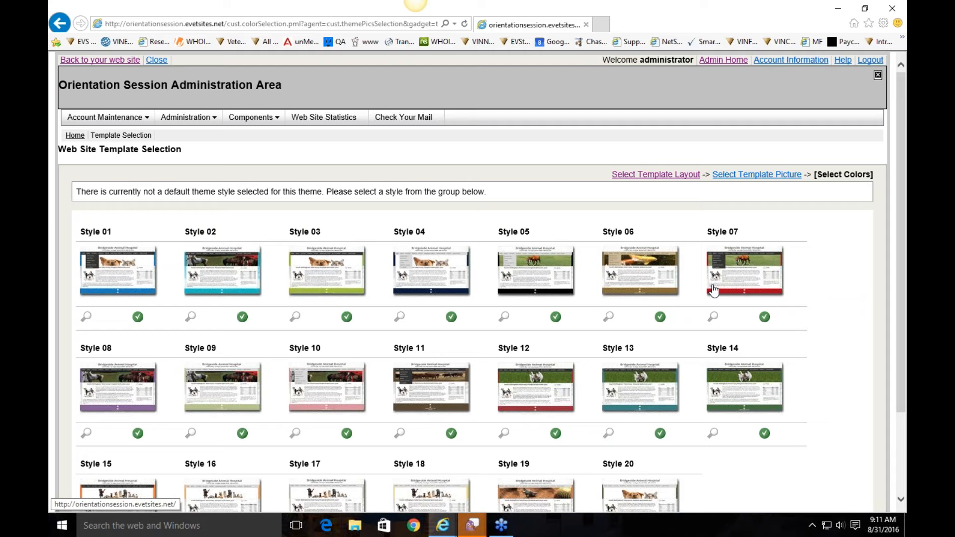
{"action": "left_click", "coordinate": [741, 278]}
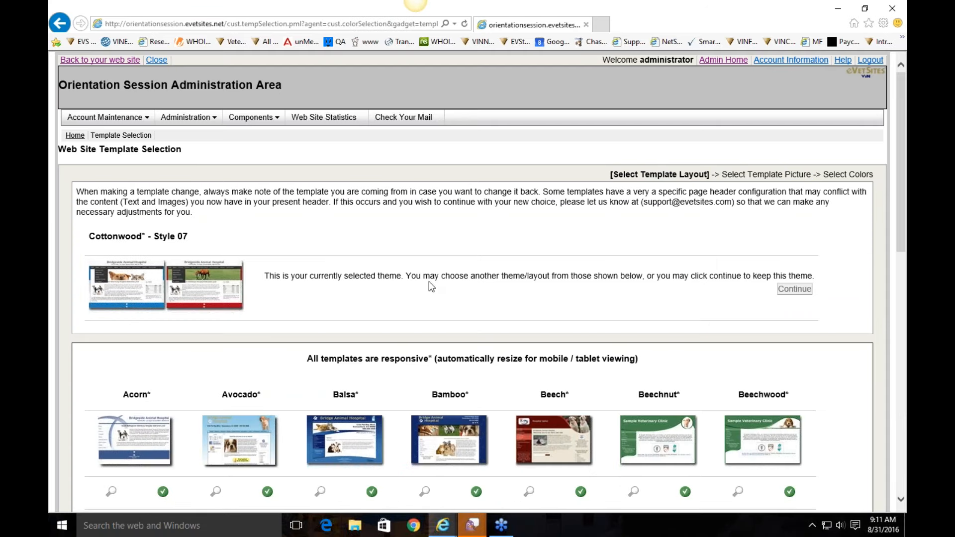
Step: Return to the live Orientation Session homepage to view the Cottonwood Style 07 theme
{"action": "left_click_drag", "start_coordinate": [192, 240], "coordinate": [89, 238]}
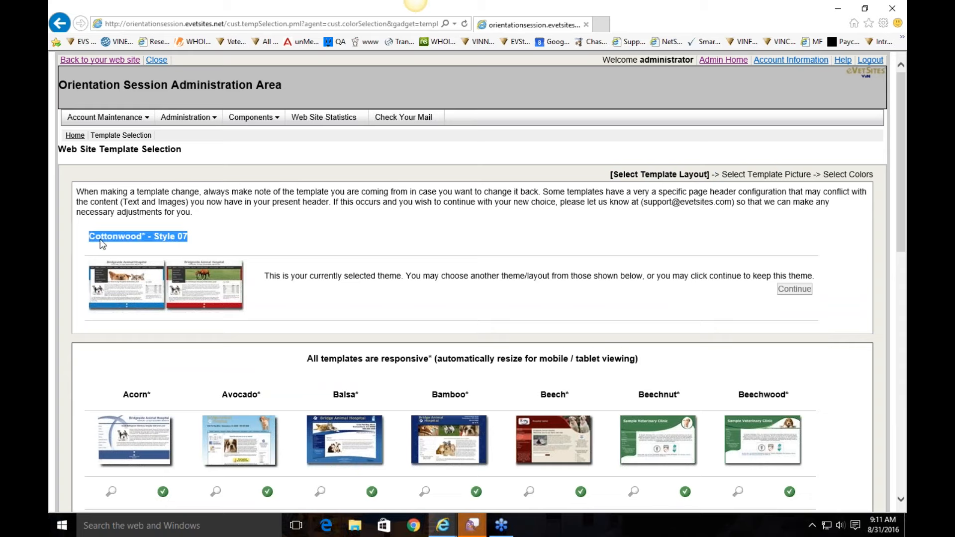
{"action": "left_click", "coordinate": [294, 222]}
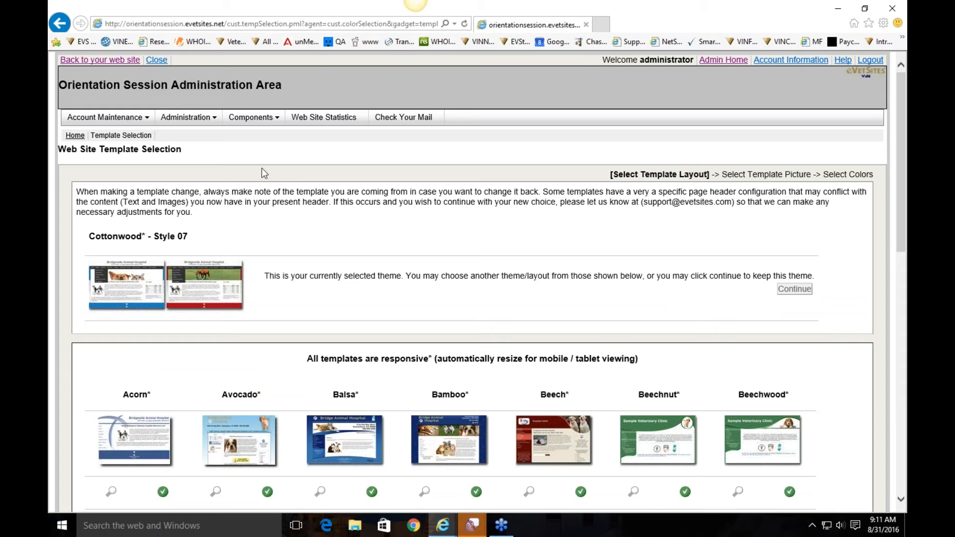
{"action": "left_click", "coordinate": [124, 62]}
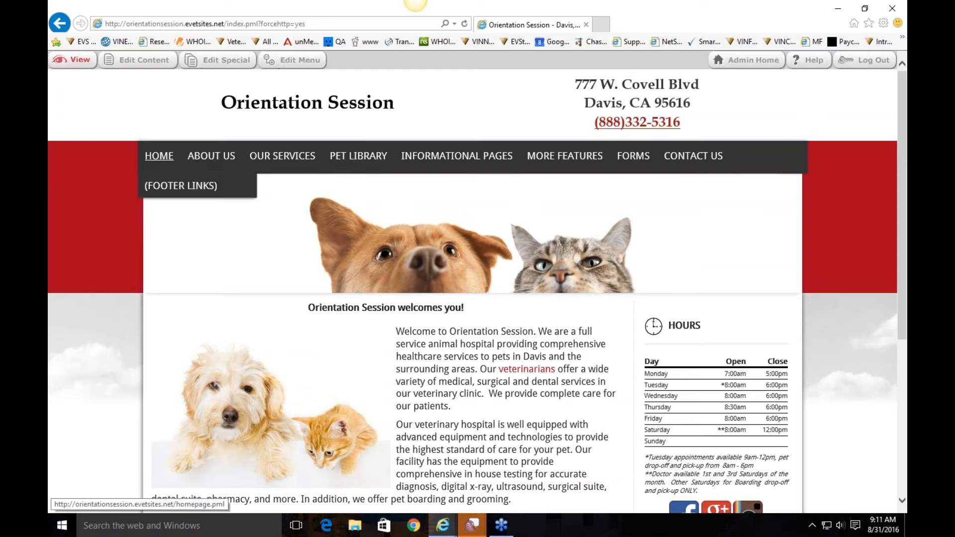
{"action": "scroll", "coordinate": [663, 263], "scroll_direction": "down", "scroll_amount": 5}
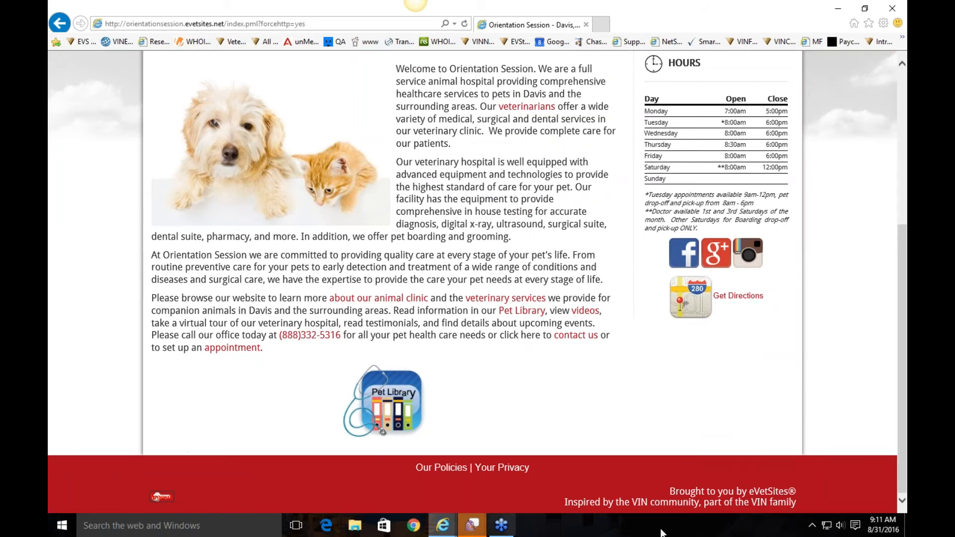
{"action": "scroll", "coordinate": [806, 395], "scroll_direction": "up", "scroll_amount": 5}
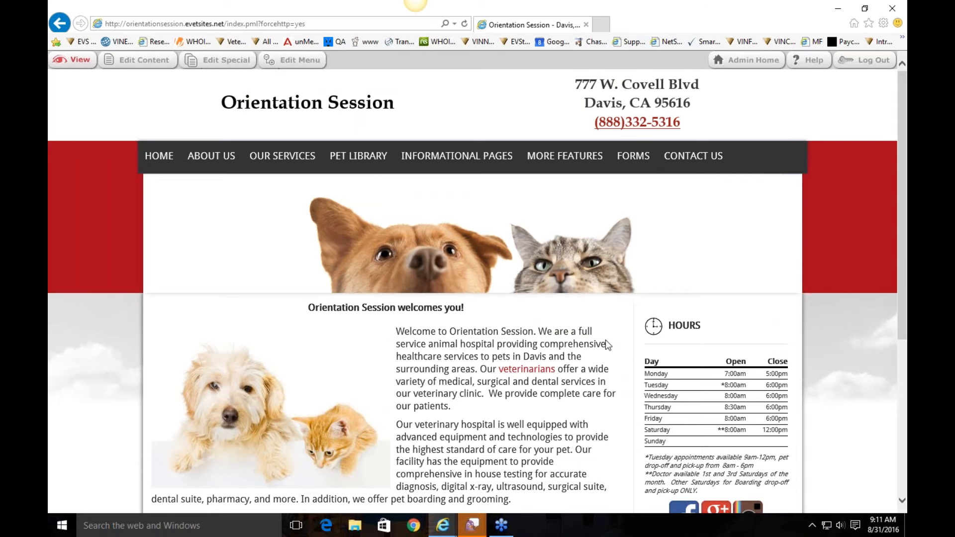
{"action": "scroll", "coordinate": [606, 342], "scroll_direction": "down", "scroll_amount": 2}
{"action": "scroll", "coordinate": [306, 173], "scroll_direction": "down", "scroll_amount": 3}
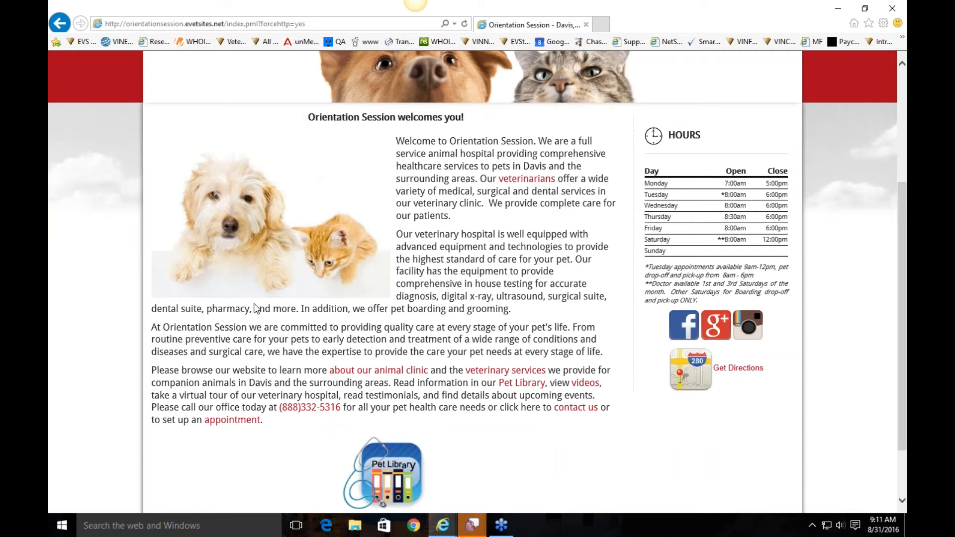
{"action": "scroll", "coordinate": [545, 248], "scroll_direction": "up", "scroll_amount": 5}
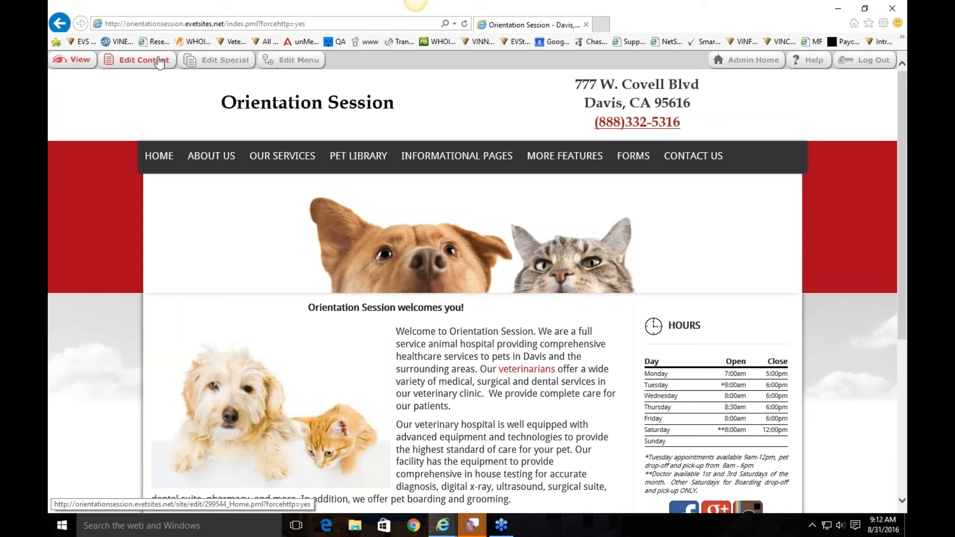
{"action": "left_click", "coordinate": [121, 64]}
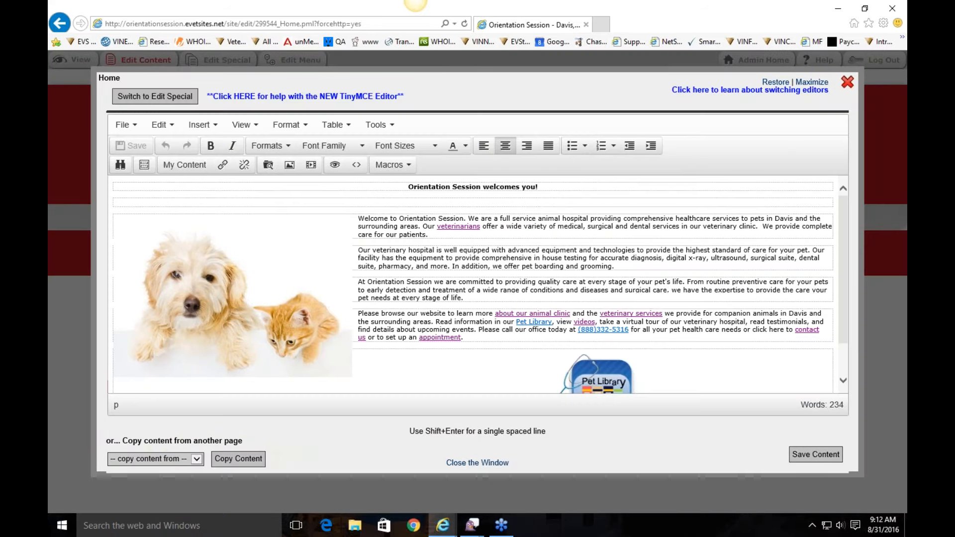
Step: Format the 'Orientation Session welcomes you!' heading as 18pt Book Antiqua in orange
{"action": "left_click", "coordinate": [437, 195]}
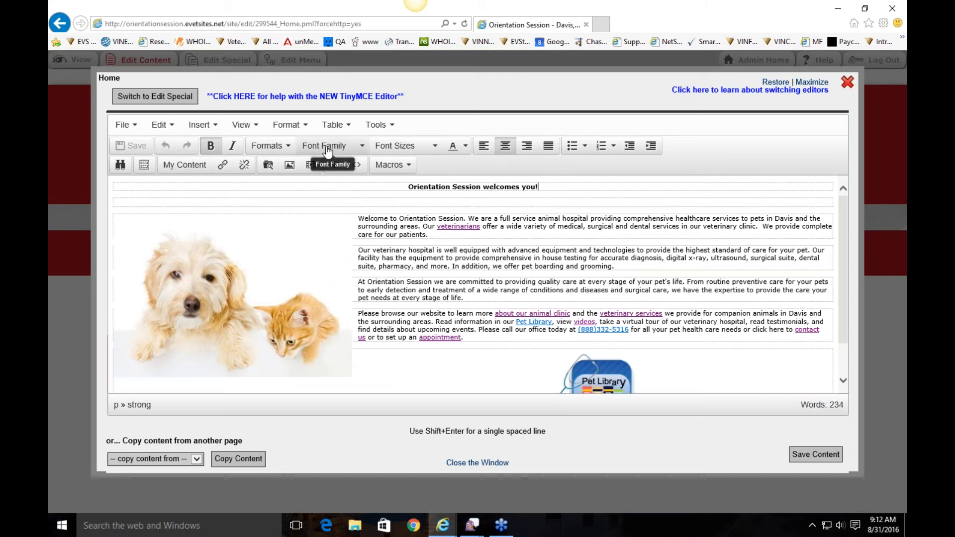
{"action": "left_click_drag", "start_coordinate": [564, 189], "coordinate": [392, 189]}
{"action": "left_click", "coordinate": [415, 148]}
{"action": "left_click", "coordinate": [414, 235]}
{"action": "left_click", "coordinate": [324, 145]}
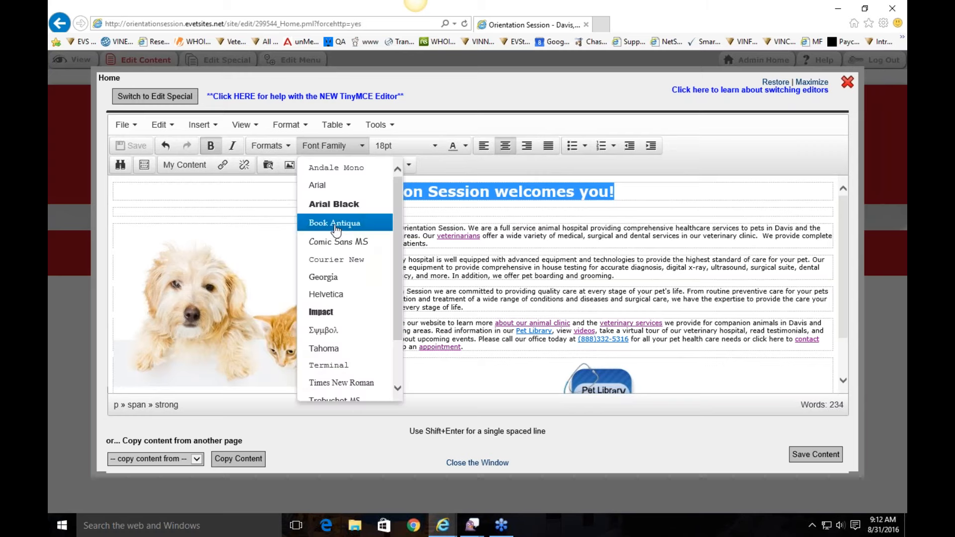
{"action": "left_click", "coordinate": [339, 219]}
{"action": "left_click", "coordinate": [466, 146]}
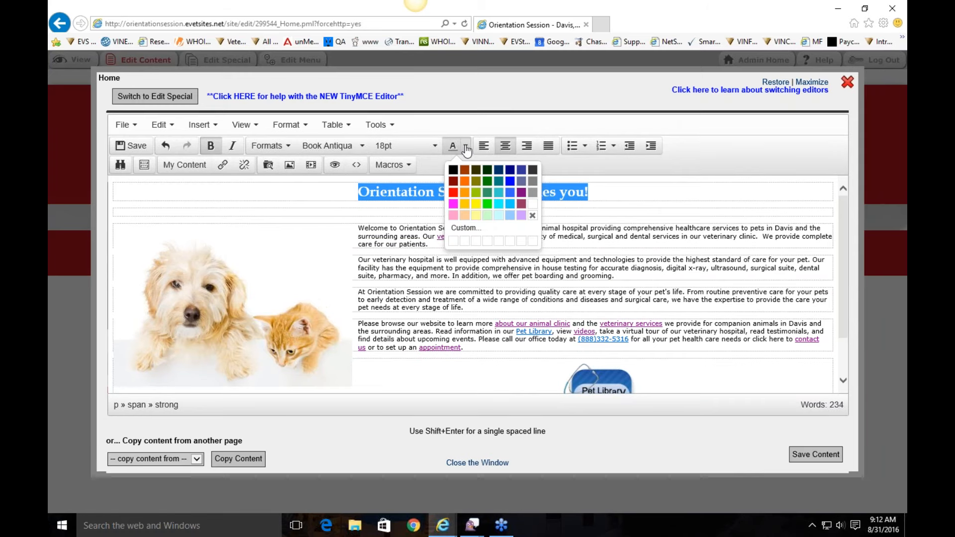
{"action": "left_click", "coordinate": [464, 197]}
{"action": "left_click", "coordinate": [681, 197]}
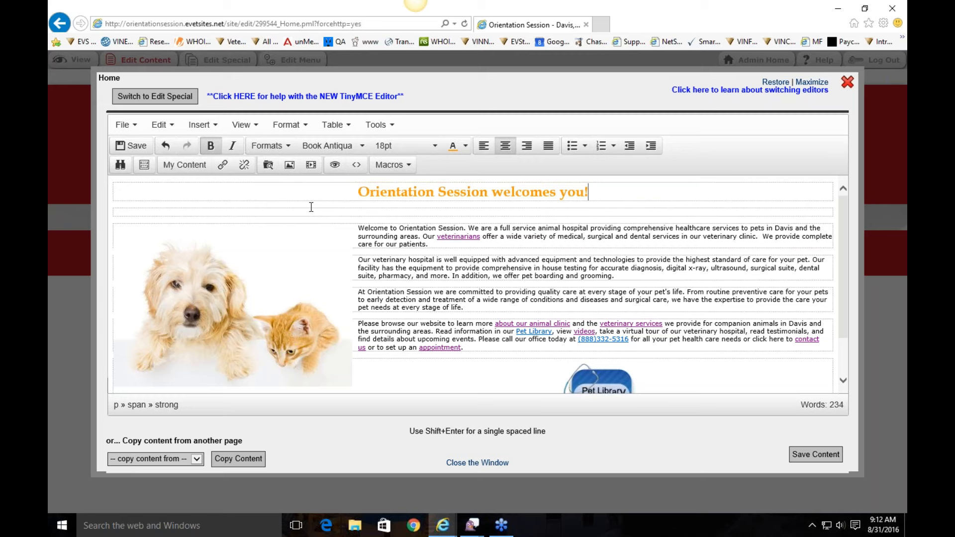
{"action": "scroll", "coordinate": [386, 279], "scroll_direction": "down", "scroll_amount": 1}
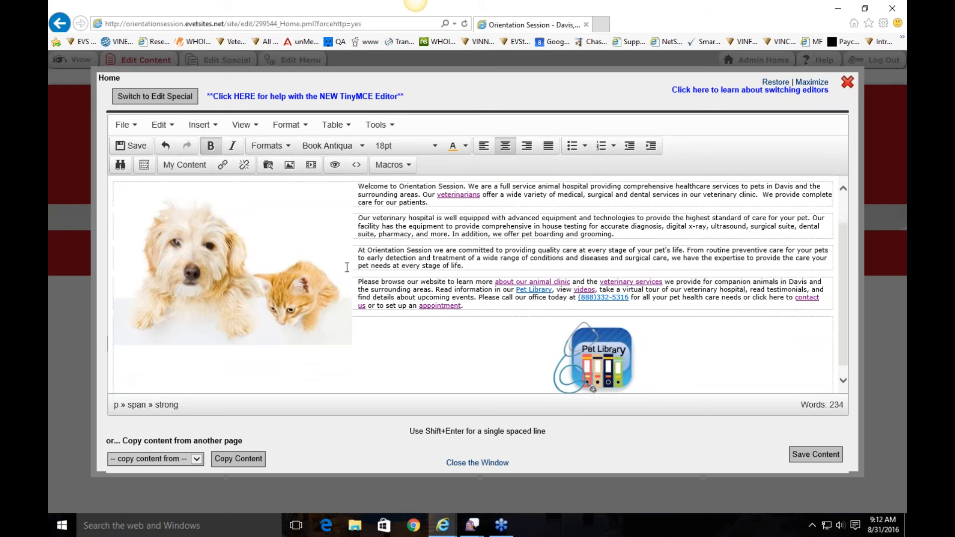
Step: Delete the dog-and-cat photo and place the cursor in the Welcome paragraph
{"action": "left_click", "coordinate": [234, 269]}
{"action": "scroll", "coordinate": [264, 283], "scroll_direction": "up", "scroll_amount": 1}
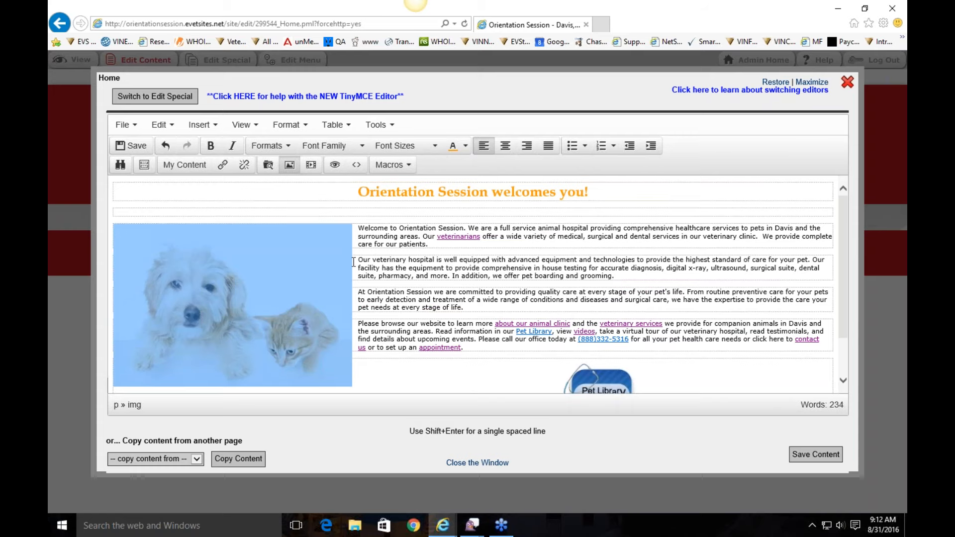
{"action": "key", "text": "Delete"}
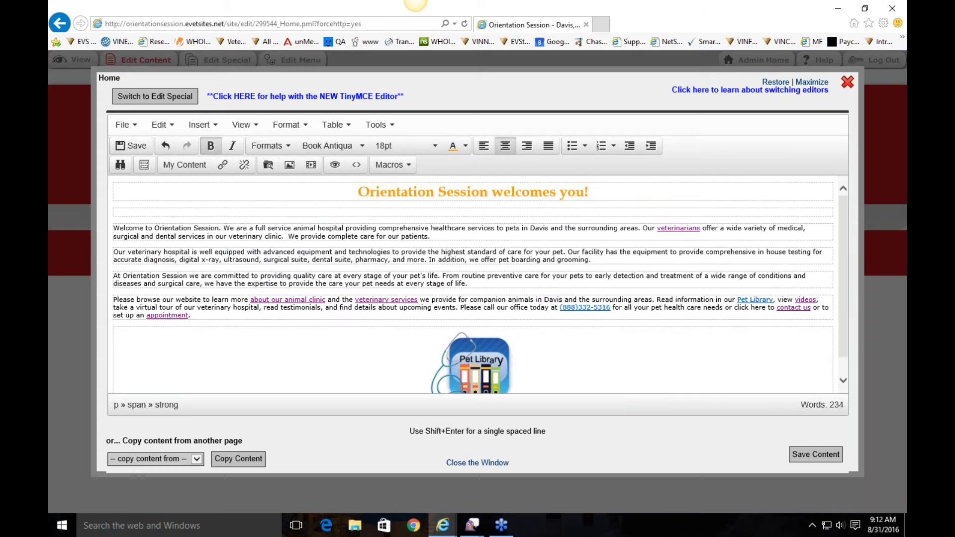
{"action": "left_click", "coordinate": [114, 230]}
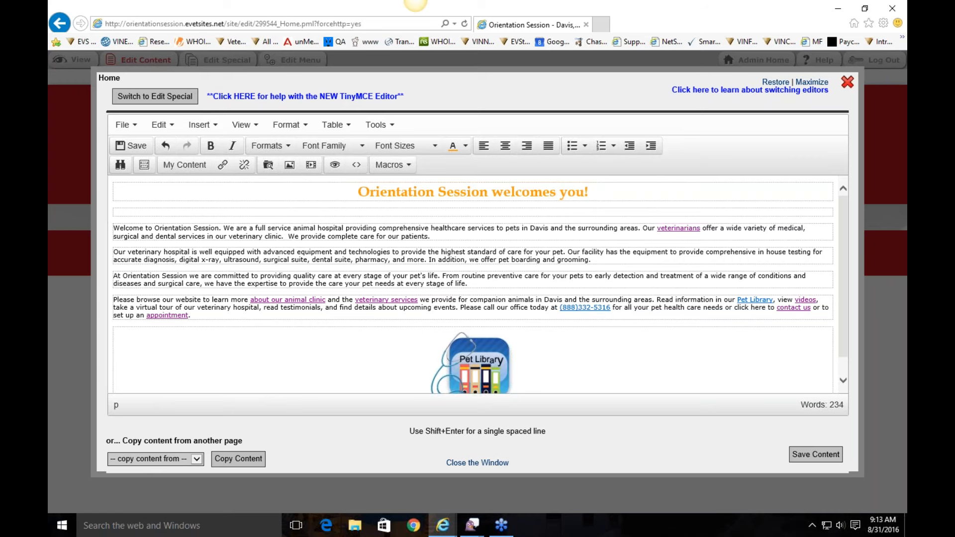
Step: Open the File Manager by browsing for an image source before the Welcome text
{"action": "right_click", "coordinate": [114, 230]}
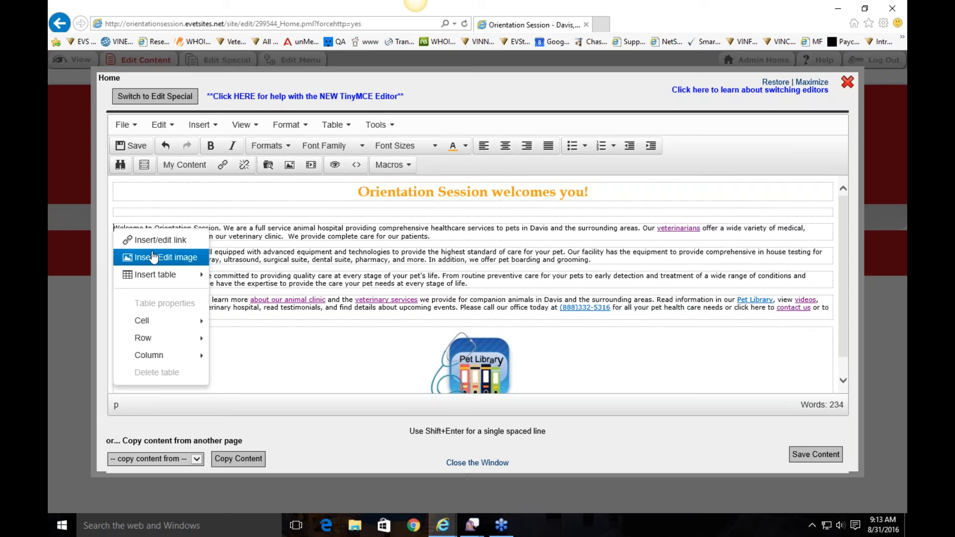
{"action": "left_click", "coordinate": [108, 220]}
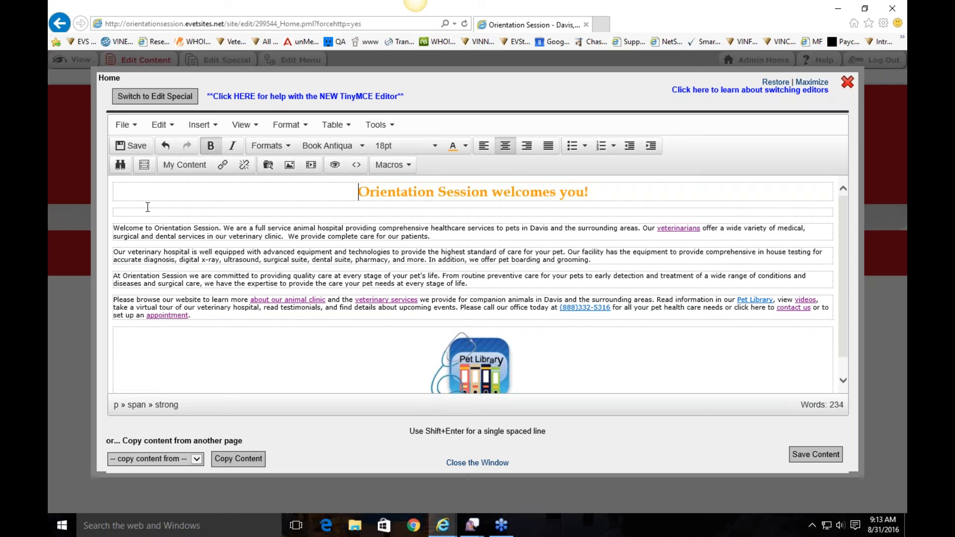
{"action": "left_click", "coordinate": [114, 232]}
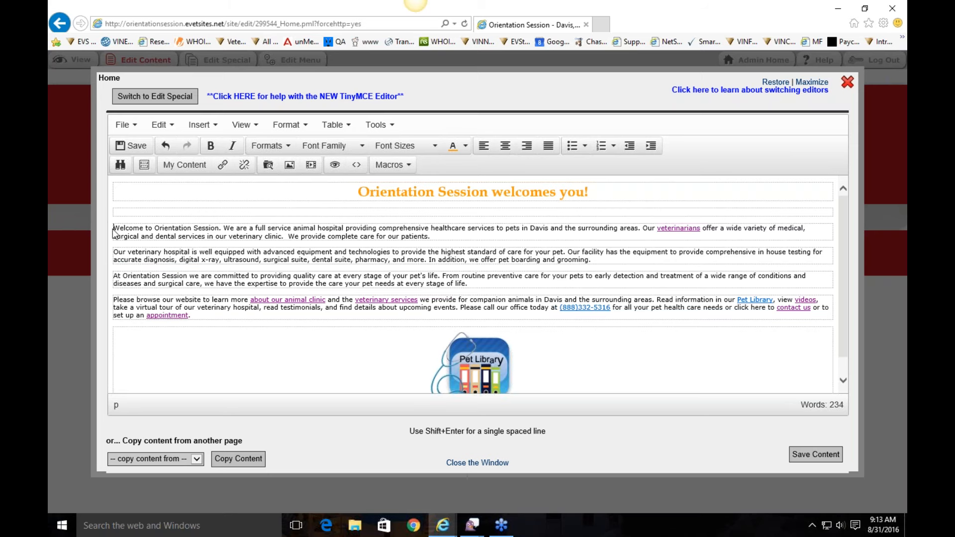
{"action": "left_click", "coordinate": [292, 173]}
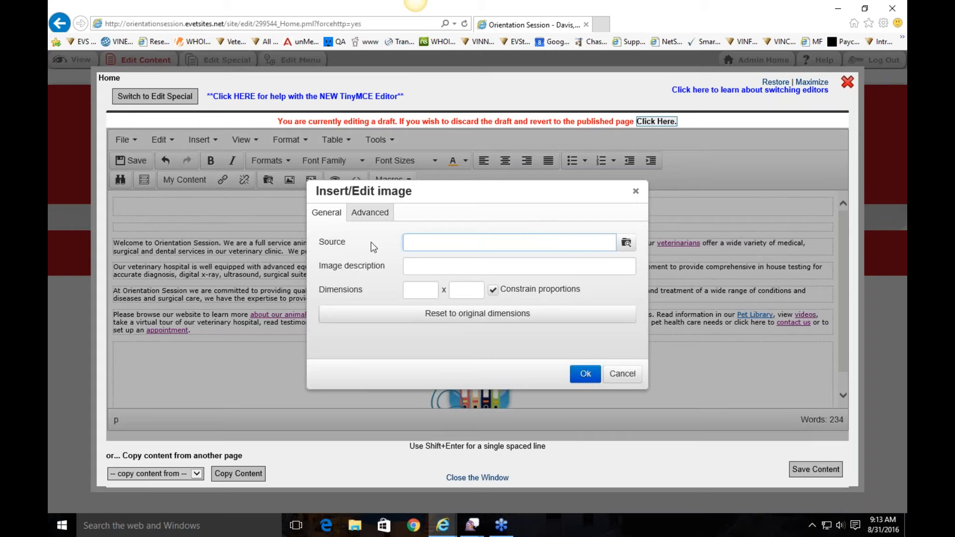
{"action": "left_click", "coordinate": [628, 244]}
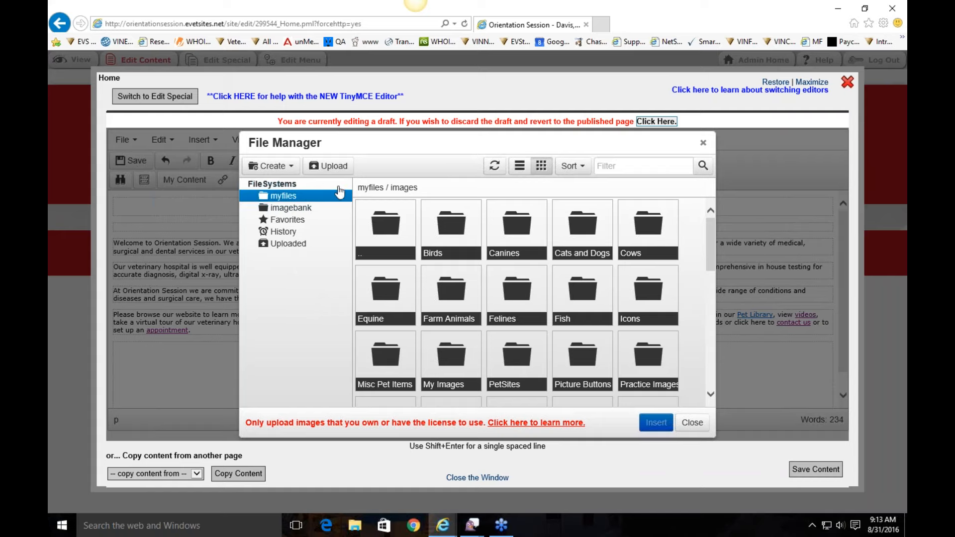
Step: Open the File Manager's Upload dialog
{"action": "left_click", "coordinate": [330, 166]}
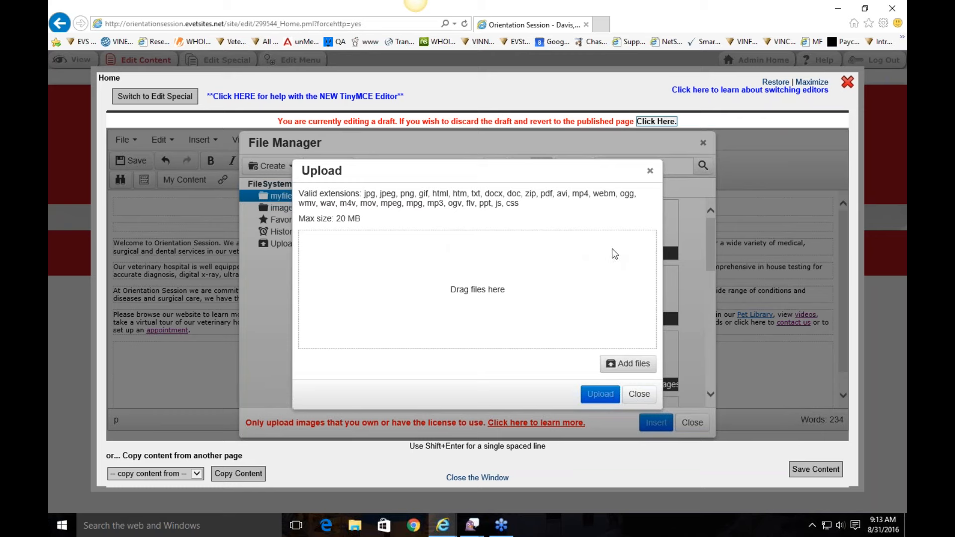
Step: Upload MangoOutdoors.png from the Desktop and scroll to its thumbnail in myfiles / images
{"action": "left_click", "coordinate": [627, 367]}
{"action": "left_click", "coordinate": [450, 106]}
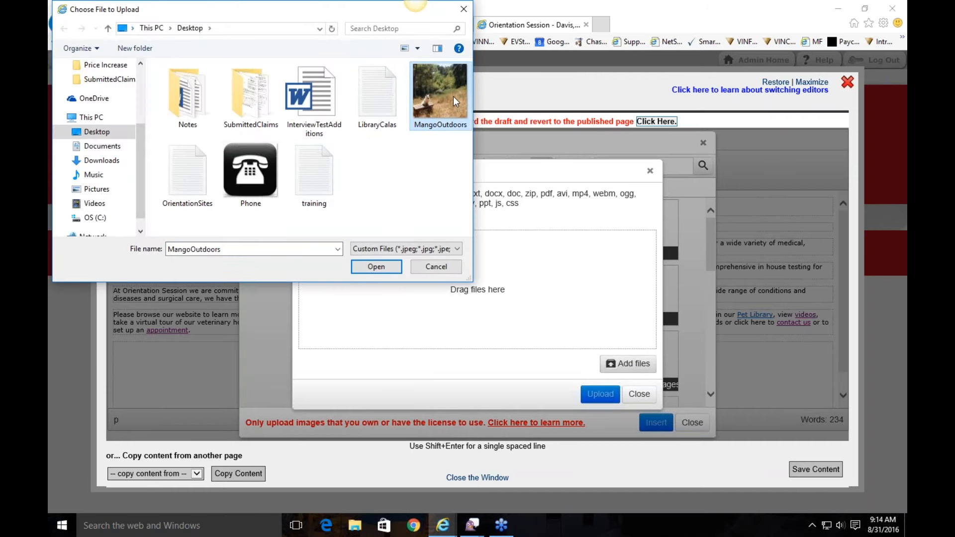
{"action": "double_click", "coordinate": [434, 104]}
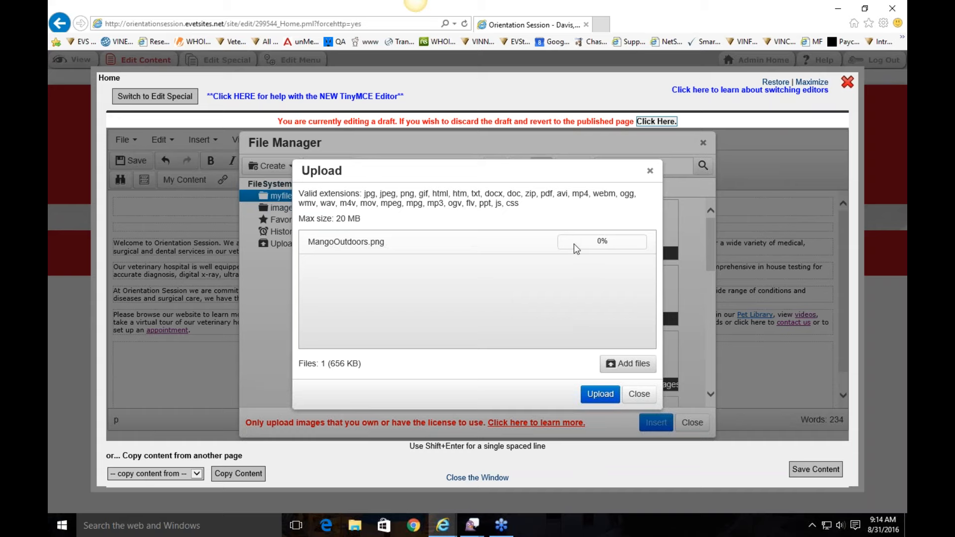
{"action": "left_click", "coordinate": [599, 395]}
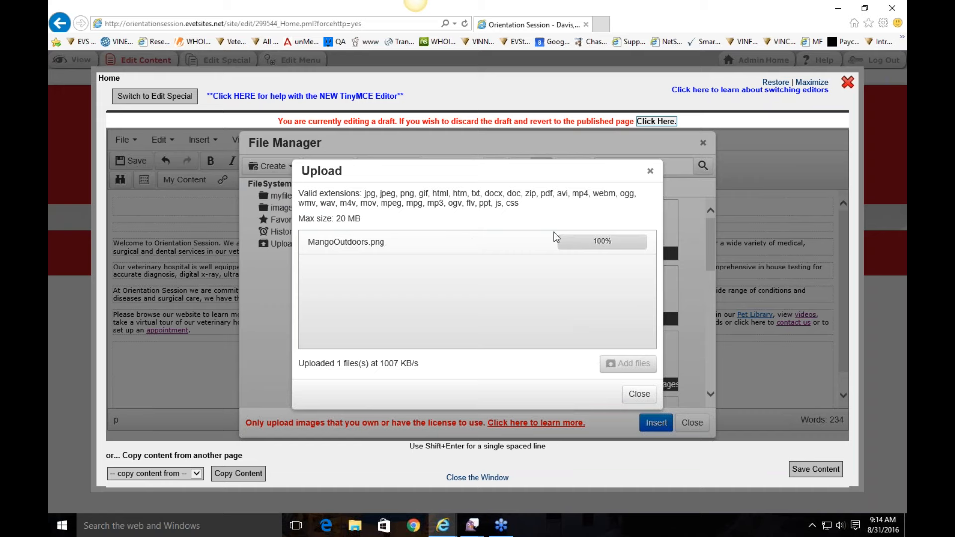
{"action": "left_click", "coordinate": [640, 394]}
{"action": "left_click_drag", "start_coordinate": [715, 264], "coordinate": [716, 385]}
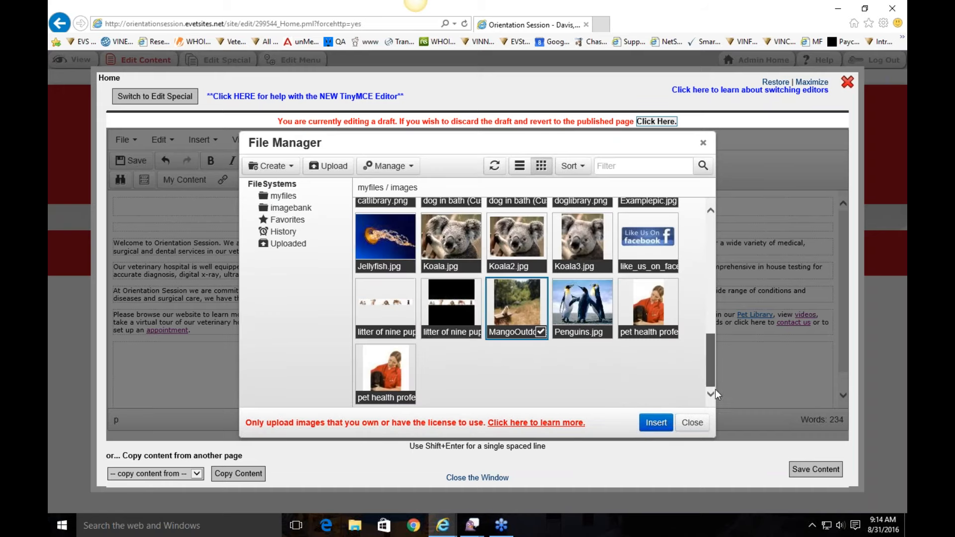
Step: Insert the MangoOutdoors image at the start of the welcome text
{"action": "left_click", "coordinate": [498, 304]}
{"action": "left_click", "coordinate": [656, 424]}
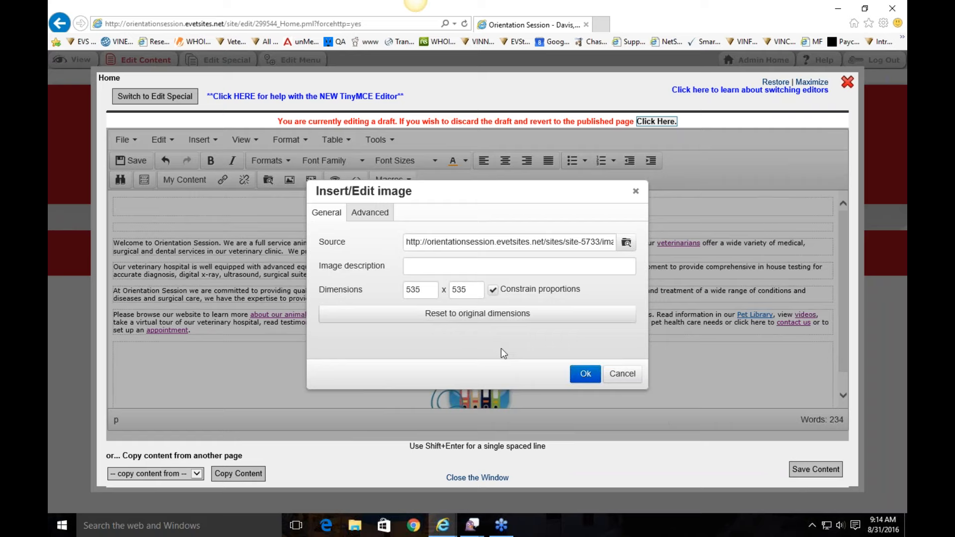
{"action": "left_click", "coordinate": [585, 373]}
{"action": "left_click", "coordinate": [632, 283]}
Step: Review the dog photo on the live homepage, then reopen the Home content editor
{"action": "scroll", "coordinate": [604, 278], "scroll_direction": "down", "scroll_amount": 5}
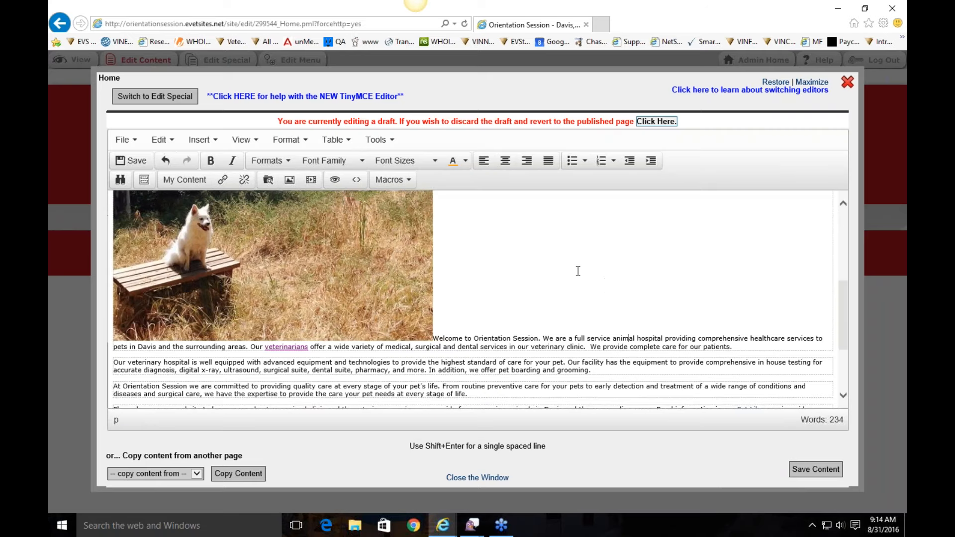
{"action": "scroll", "coordinate": [271, 274], "scroll_direction": "up", "scroll_amount": 5}
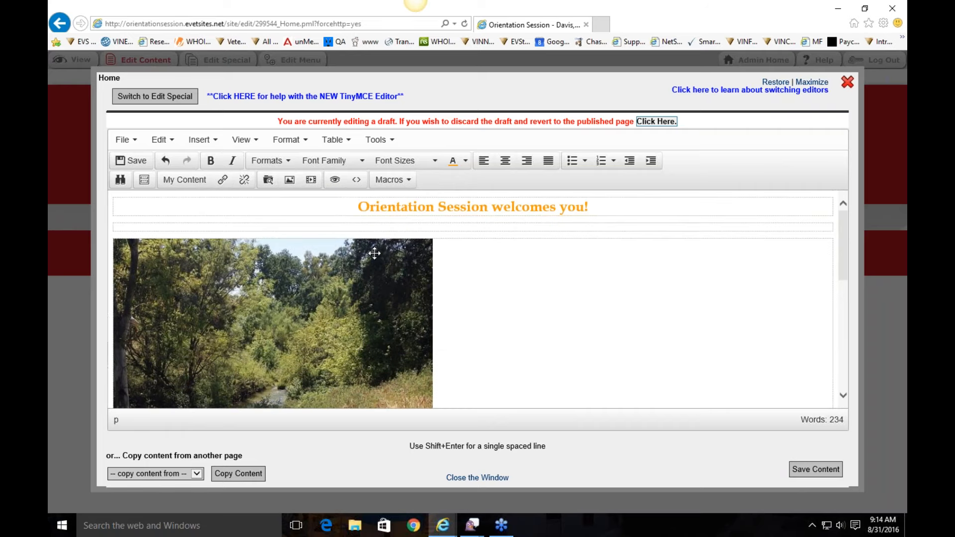
{"action": "scroll", "coordinate": [385, 258], "scroll_direction": "down", "scroll_amount": 3}
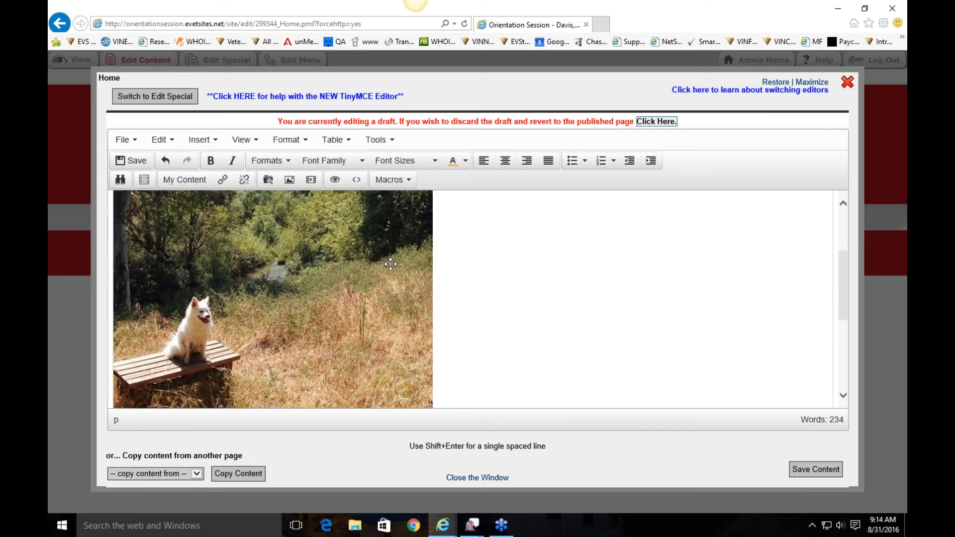
{"action": "scroll", "coordinate": [270, 327], "scroll_direction": "down", "scroll_amount": 2}
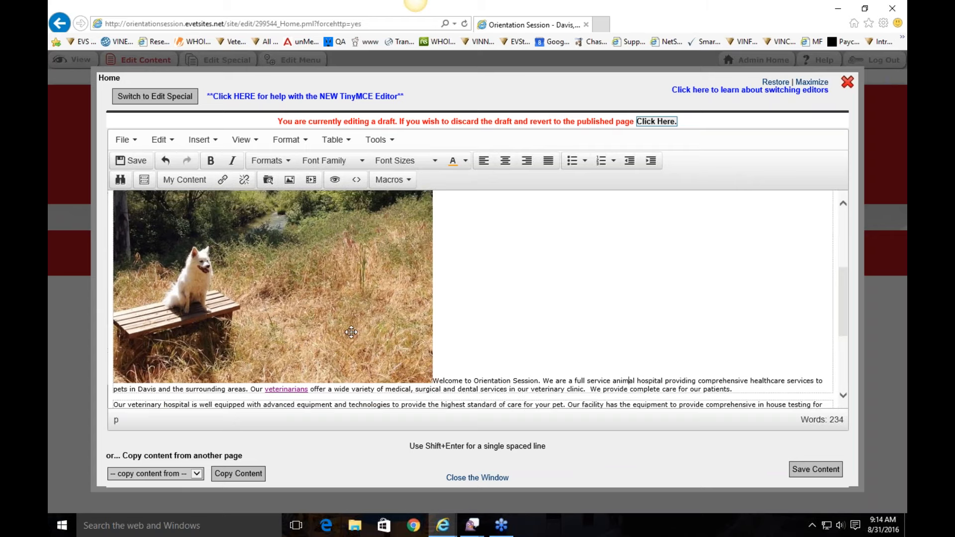
{"action": "scroll", "coordinate": [396, 366], "scroll_direction": "up", "scroll_amount": 1}
{"action": "scroll", "coordinate": [442, 224], "scroll_direction": "down", "scroll_amount": 3}
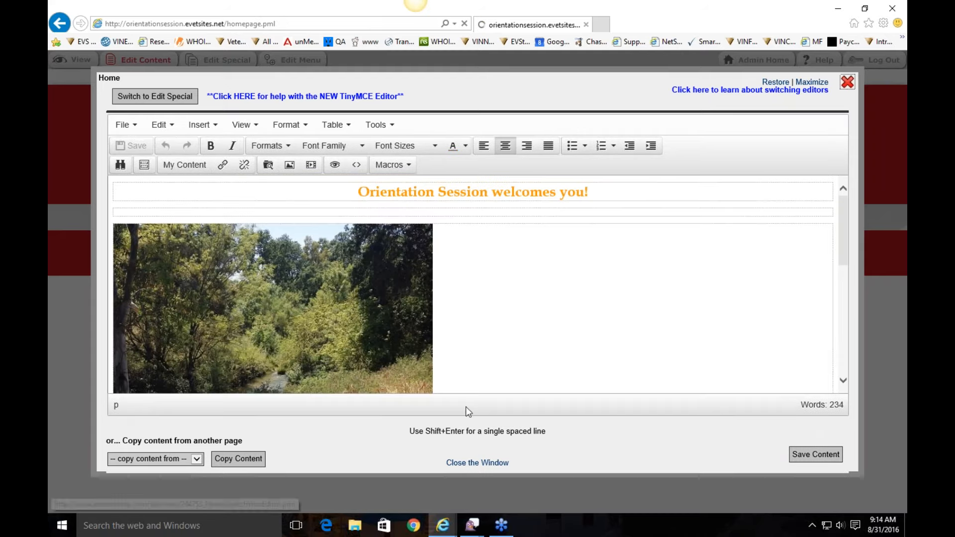
{"action": "scroll", "coordinate": [395, 387], "scroll_direction": "down", "scroll_amount": 4}
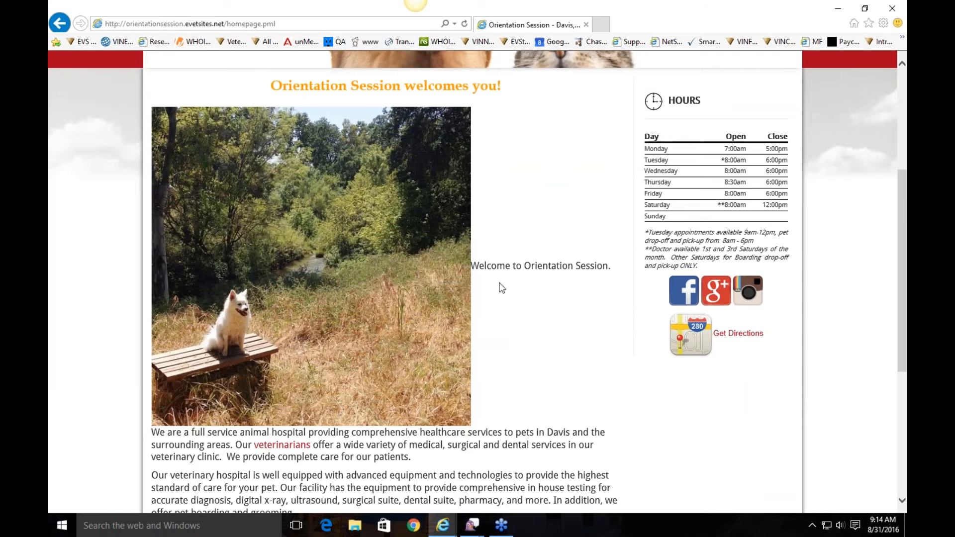
{"action": "scroll", "coordinate": [501, 353], "scroll_direction": "down", "scroll_amount": 2}
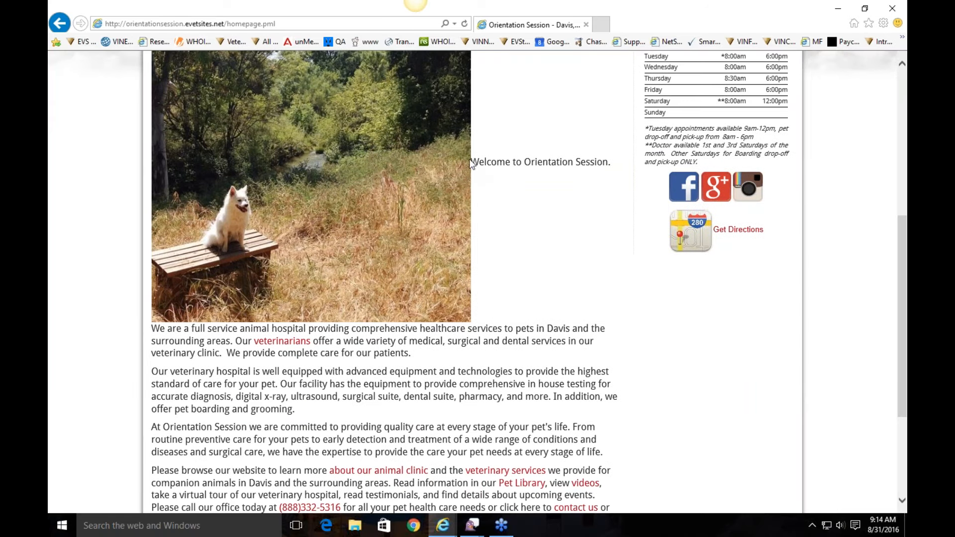
{"action": "scroll", "coordinate": [459, 232], "scroll_direction": "up", "scroll_amount": 6}
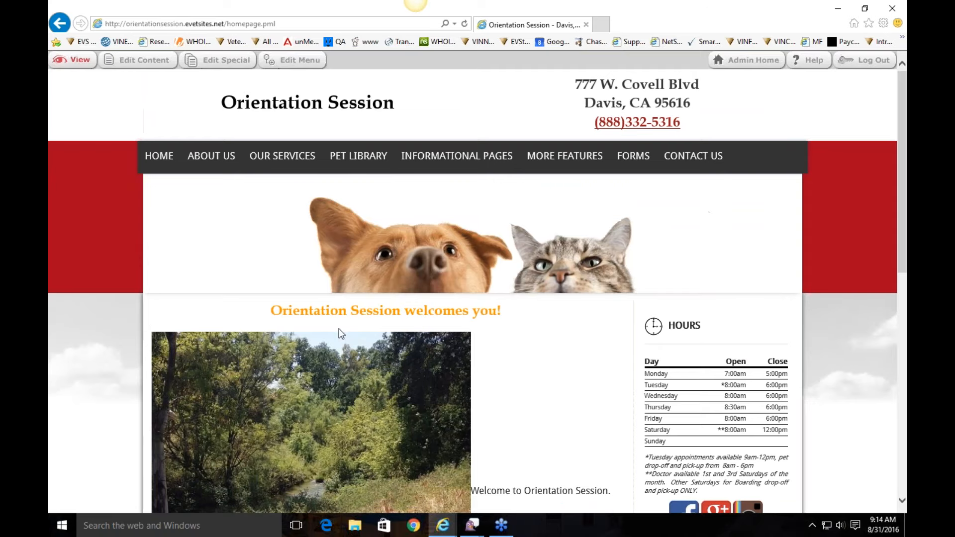
{"action": "left_click", "coordinate": [143, 60]}
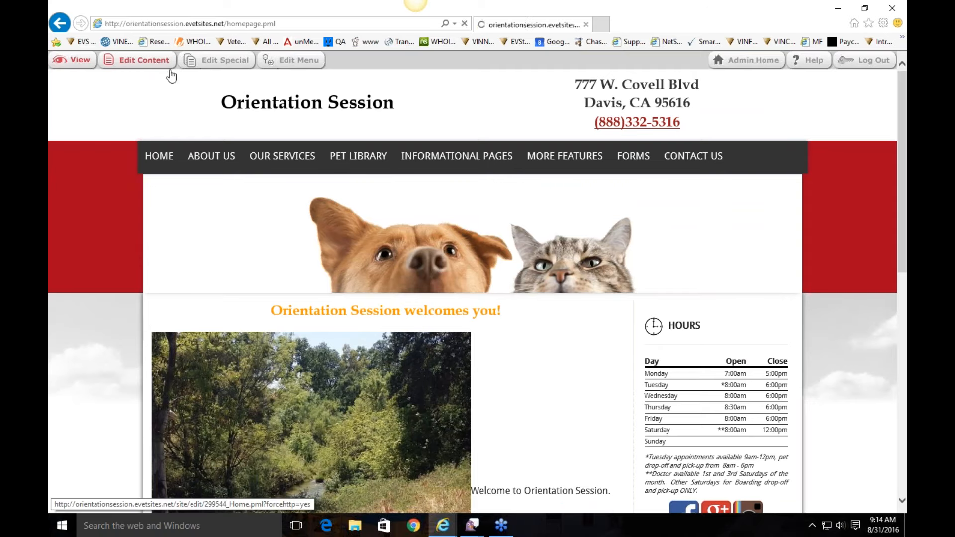
Step: Resize the dog photo to 250 by 250
{"action": "double_click", "coordinate": [285, 351]}
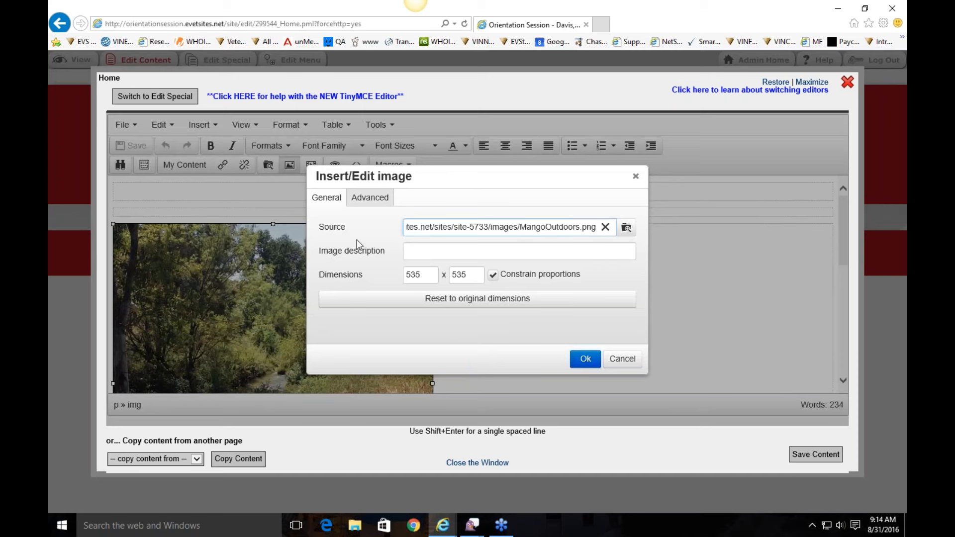
{"action": "left_click", "coordinate": [422, 274]}
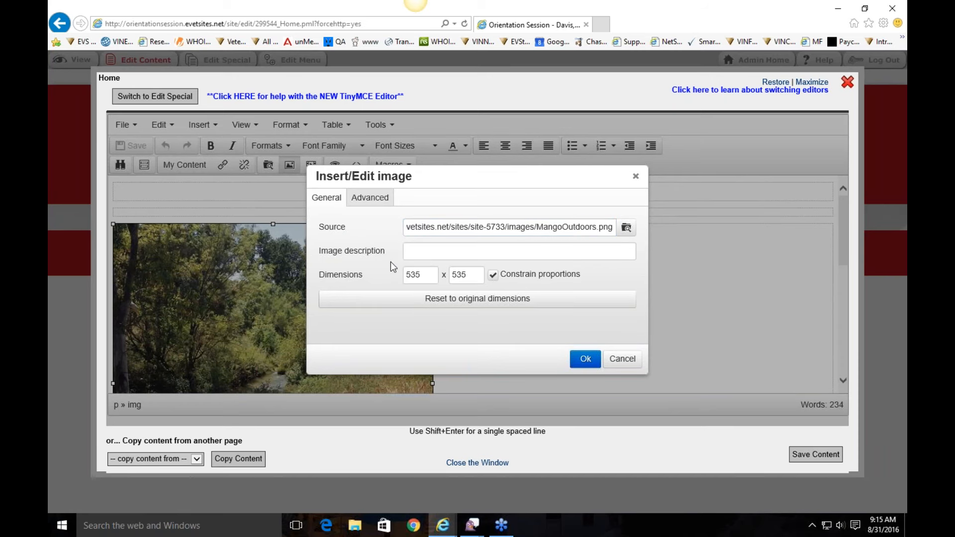
{"action": "type", "text": "250"}
{"action": "left_click", "coordinate": [362, 249]}
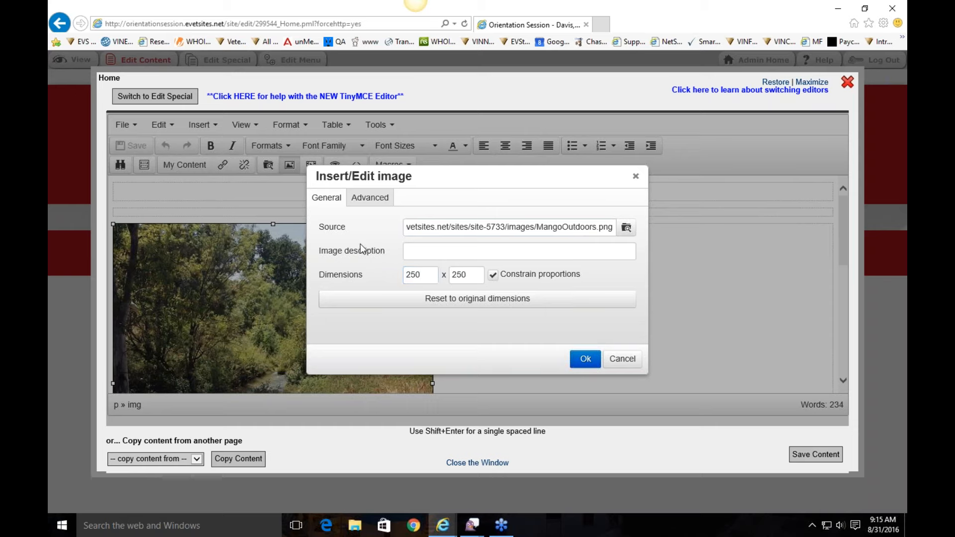
{"action": "left_click", "coordinate": [467, 279]}
{"action": "left_click", "coordinate": [586, 359]}
{"action": "left_click", "coordinate": [353, 294]}
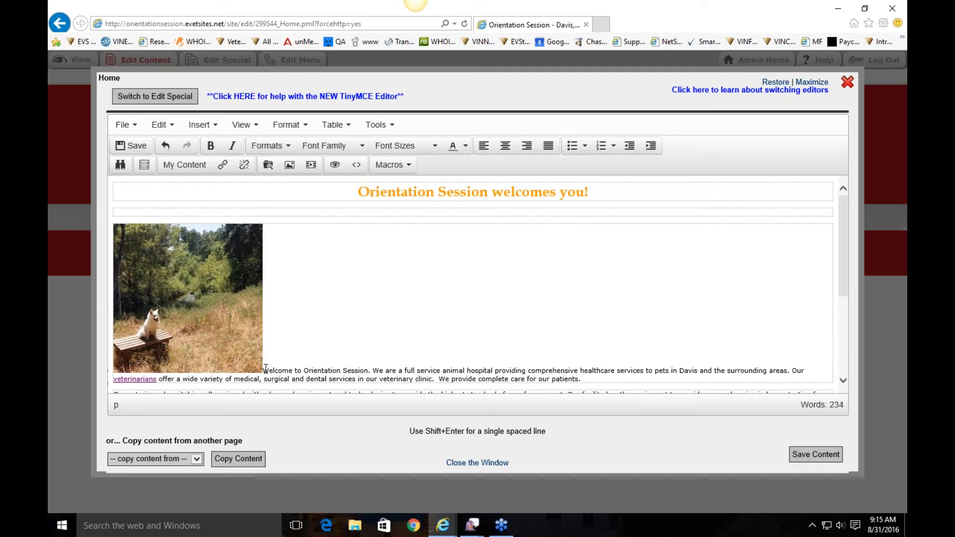
Step: Align the dog photo left so the welcome text wraps beside it
{"action": "double_click", "coordinate": [221, 311]}
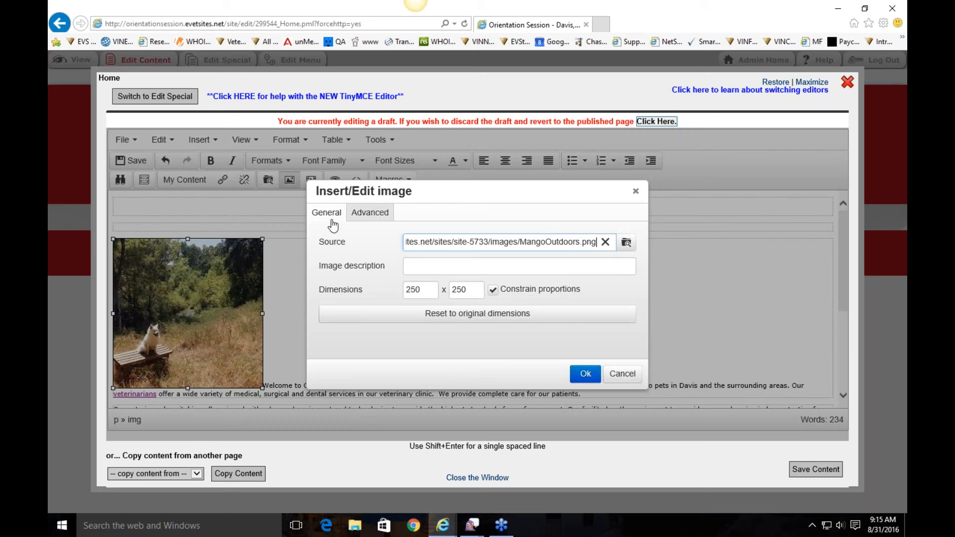
{"action": "left_click", "coordinate": [371, 217]}
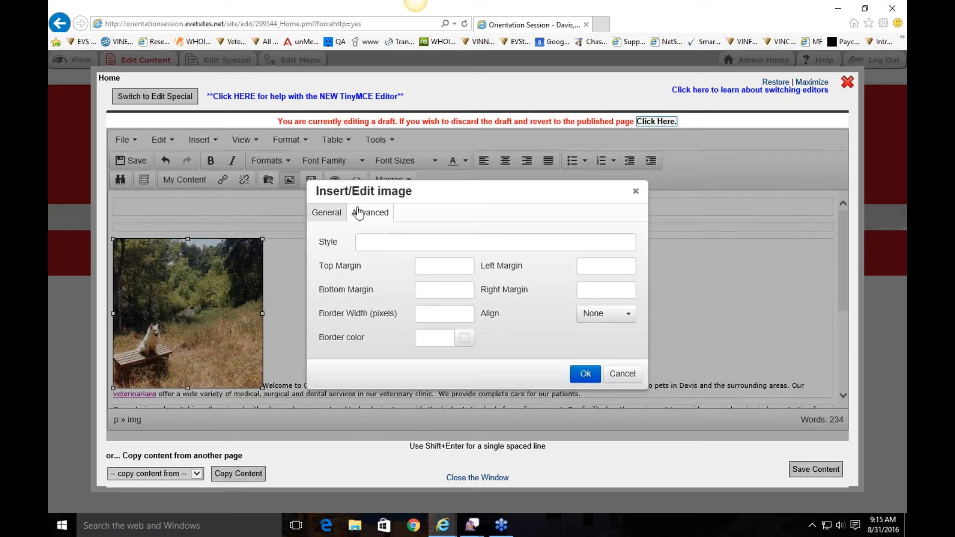
{"action": "left_click", "coordinate": [462, 316]}
{"action": "left_click", "coordinate": [606, 314]}
{"action": "left_click", "coordinate": [597, 349]}
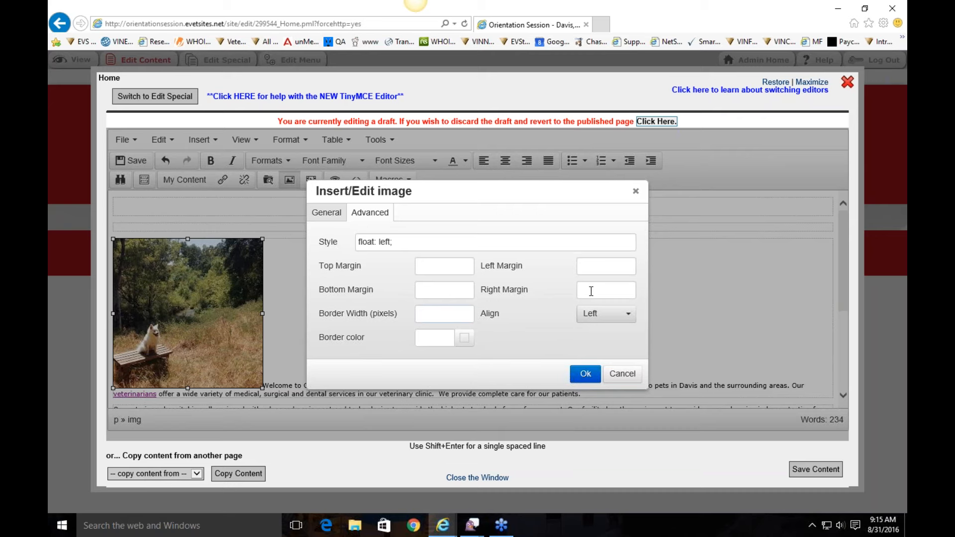
{"action": "left_click", "coordinate": [585, 374]}
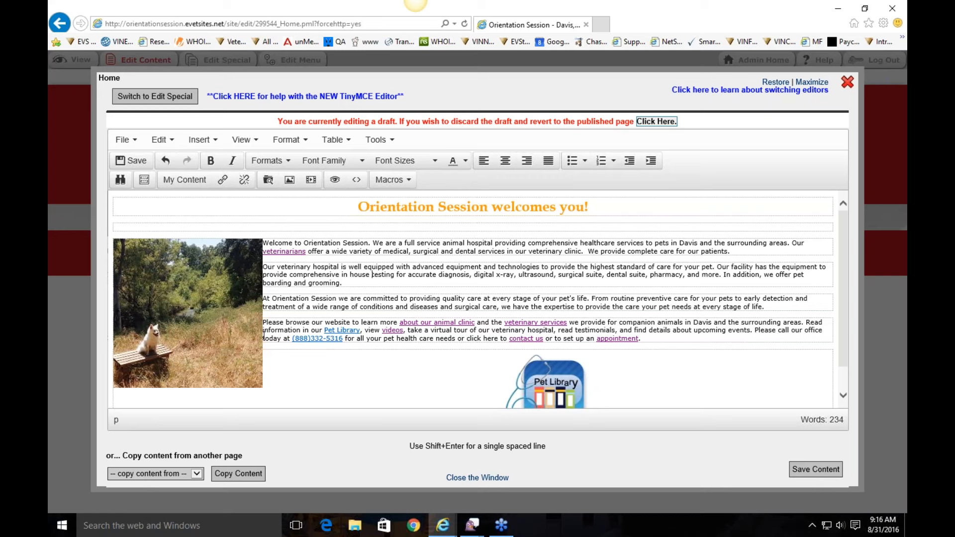
Step: Give the dog photo a 10 px right margin
{"action": "double_click", "coordinate": [179, 285]}
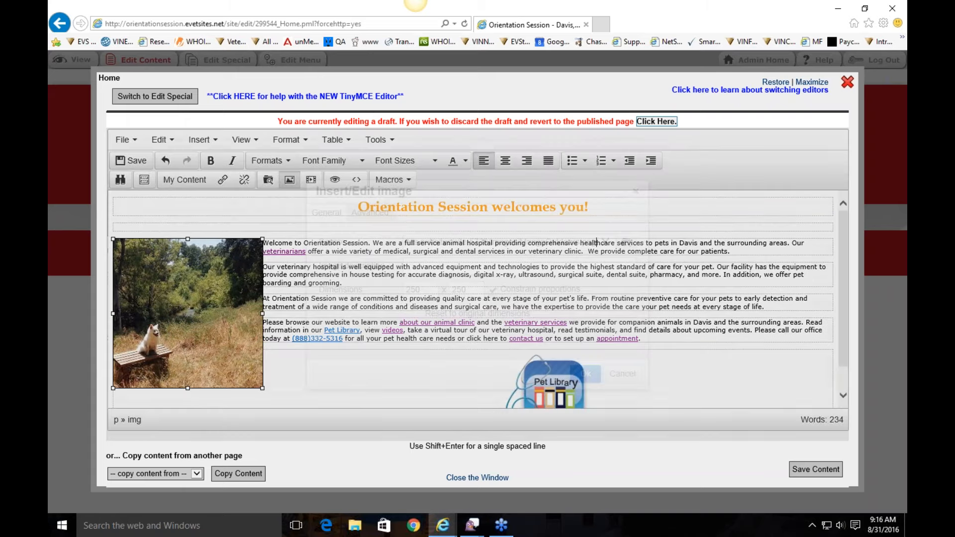
{"action": "left_click", "coordinate": [368, 214]}
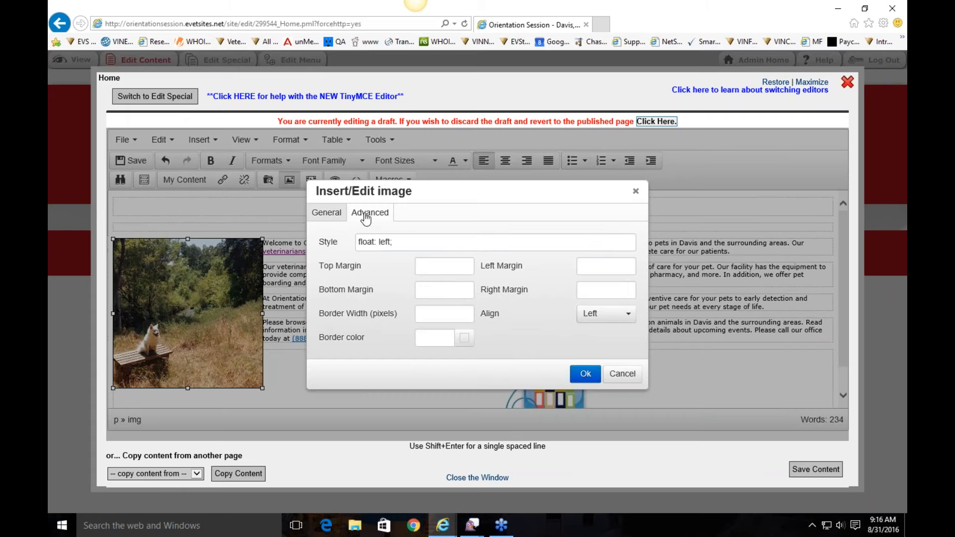
{"action": "left_click", "coordinate": [613, 291]}
{"action": "type", "text": "10"}
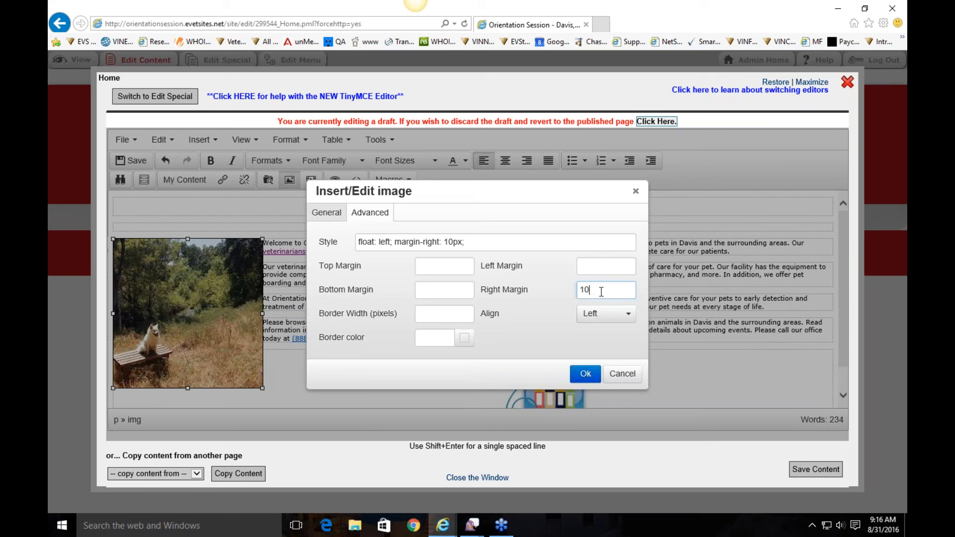
{"action": "left_click", "coordinate": [544, 270]}
{"action": "left_click", "coordinate": [591, 289]}
{"action": "key", "text": "BackSpace"}
{"action": "type", "text": "5"}
{"action": "key", "text": "BackSpace"}
{"action": "type", "text": "0"}
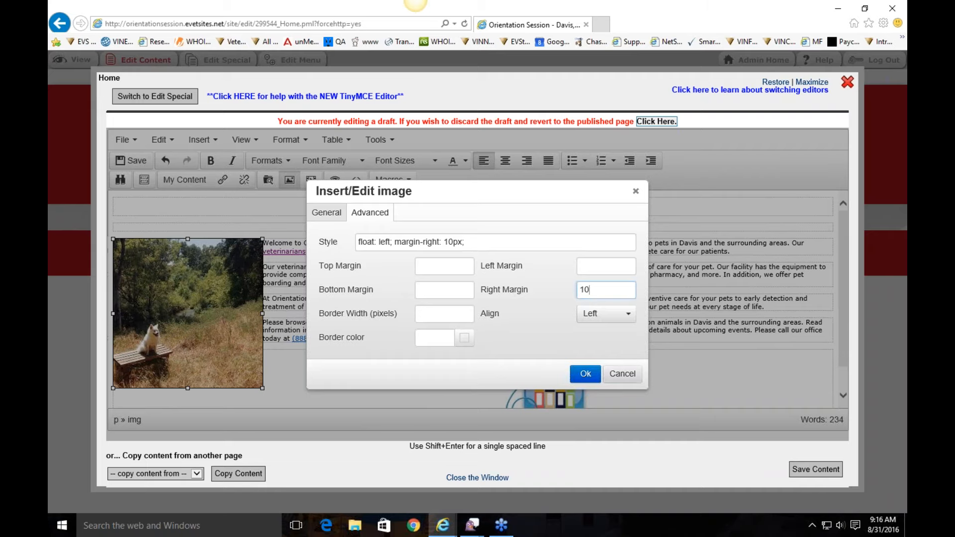
{"action": "left_click", "coordinate": [586, 374]}
{"action": "left_click", "coordinate": [436, 303]}
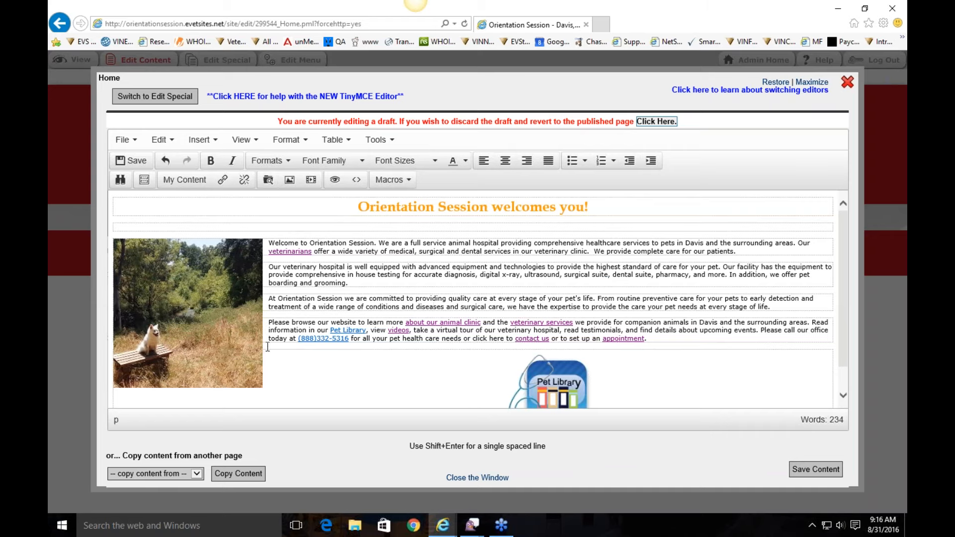
Step: Add a 10px dark red (#910c0c) border to the photo and save the Home page
{"action": "left_click", "coordinate": [190, 322]}
{"action": "left_click", "coordinate": [289, 179]}
{"action": "left_click", "coordinate": [370, 212]}
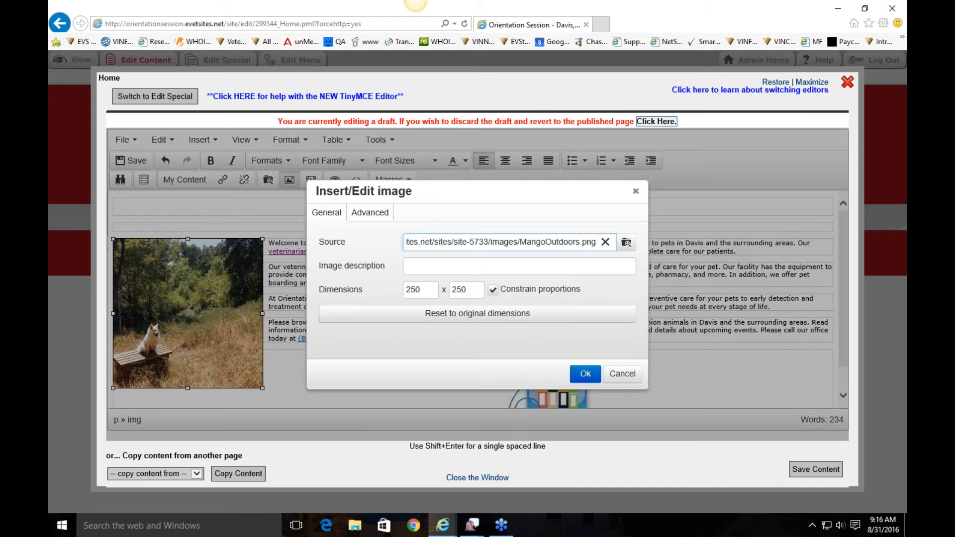
{"action": "left_click", "coordinate": [464, 340]}
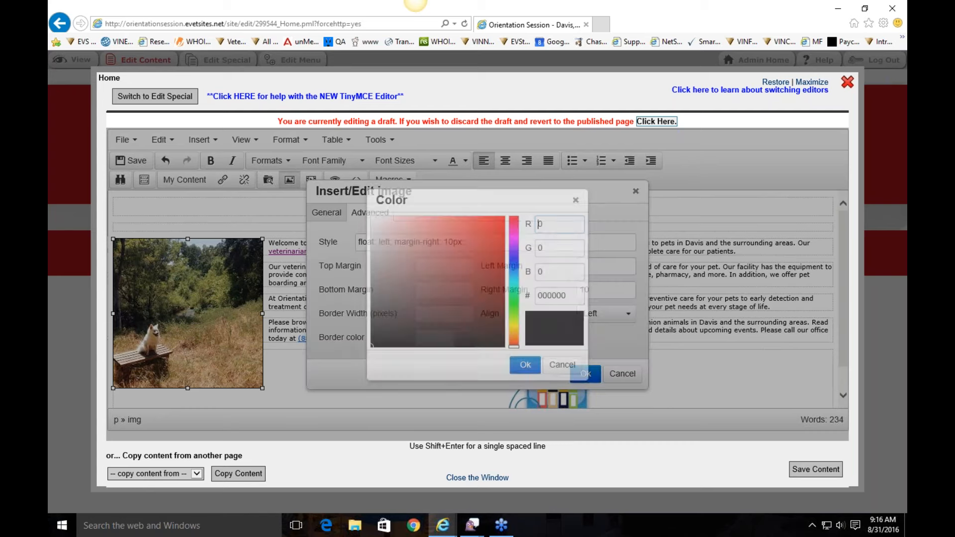
{"action": "left_click", "coordinate": [472, 225]}
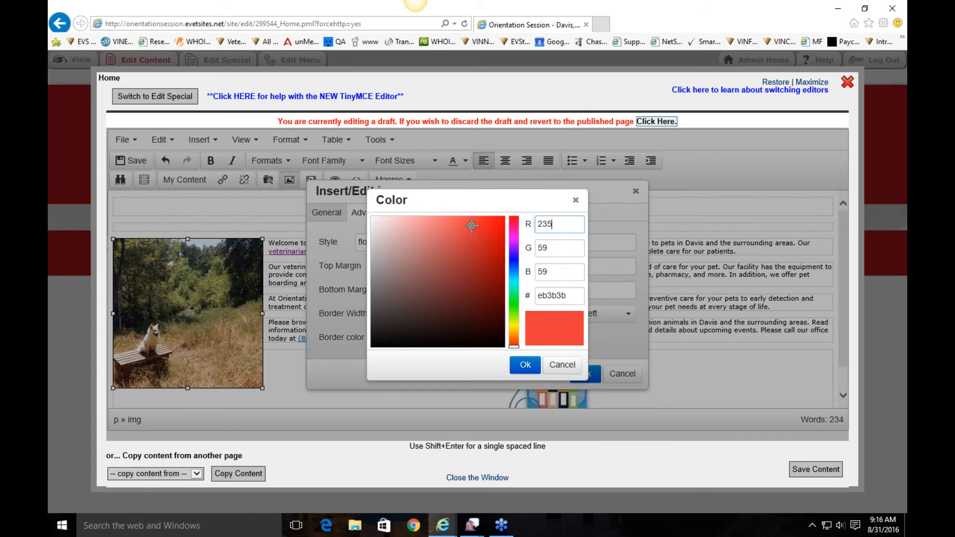
{"action": "left_click_drag", "start_coordinate": [472, 225], "coordinate": [494, 271]}
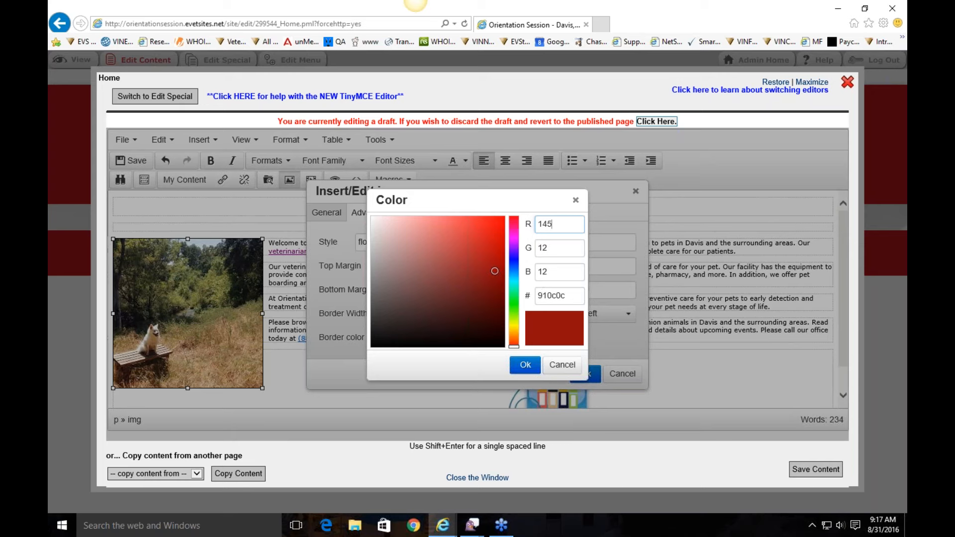
{"action": "left_click", "coordinate": [522, 365]}
{"action": "left_click", "coordinate": [443, 315]}
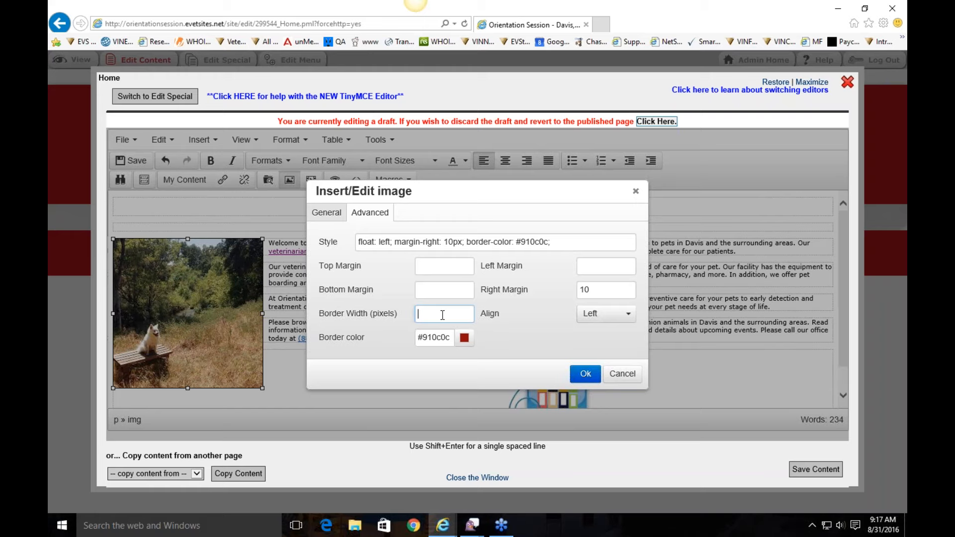
{"action": "type", "text": "10"}
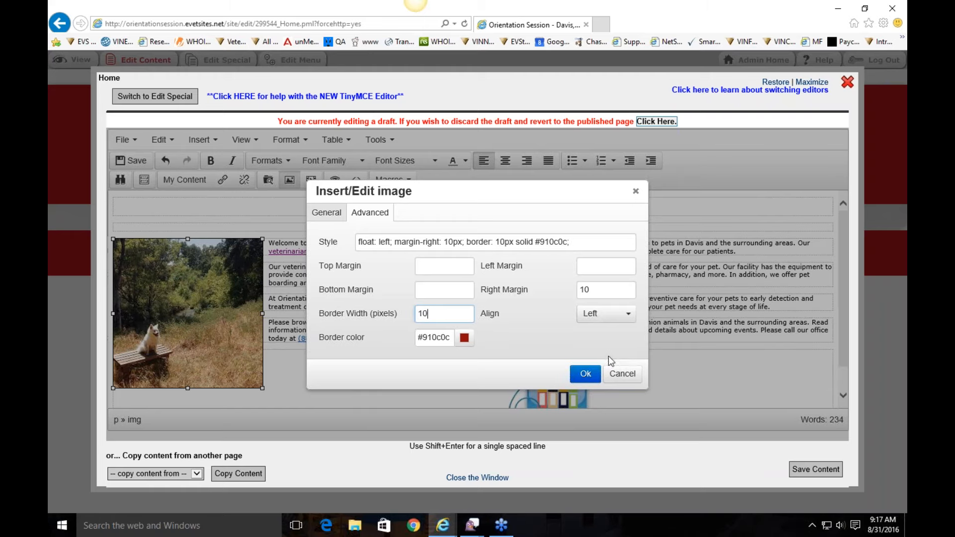
{"action": "left_click", "coordinate": [585, 374]}
{"action": "left_click", "coordinate": [413, 308]}
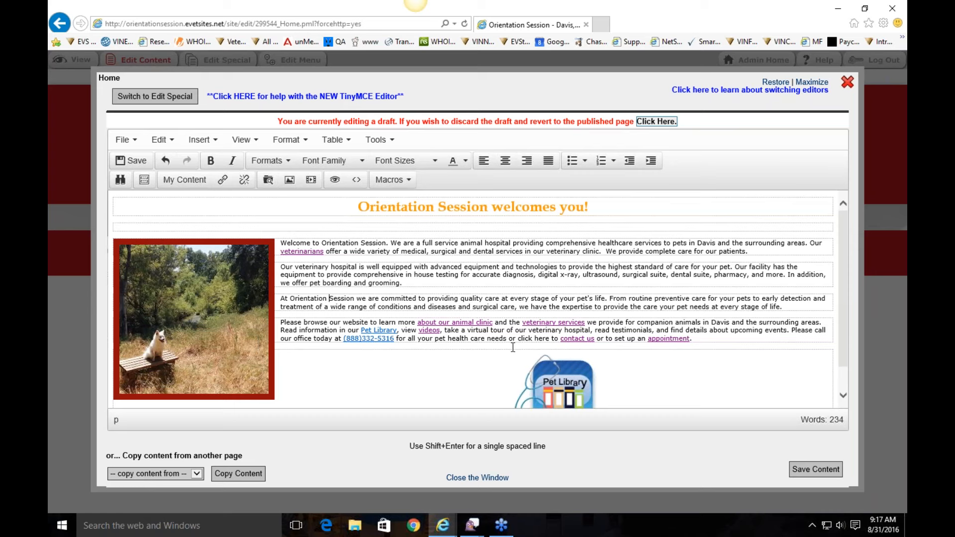
{"action": "left_click", "coordinate": [816, 470]}
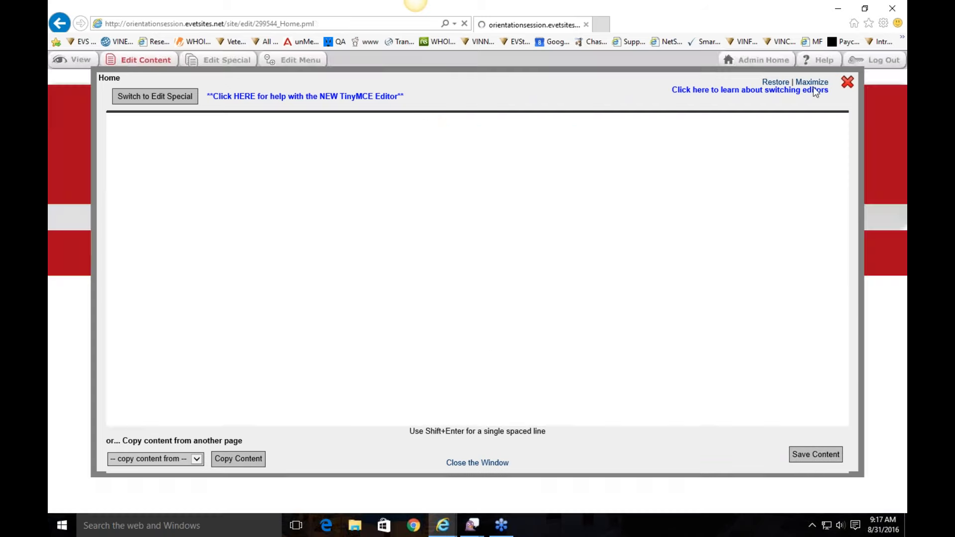
Step: Save the bordered photo and review it on the live homepage
{"action": "left_click", "coordinate": [848, 82]}
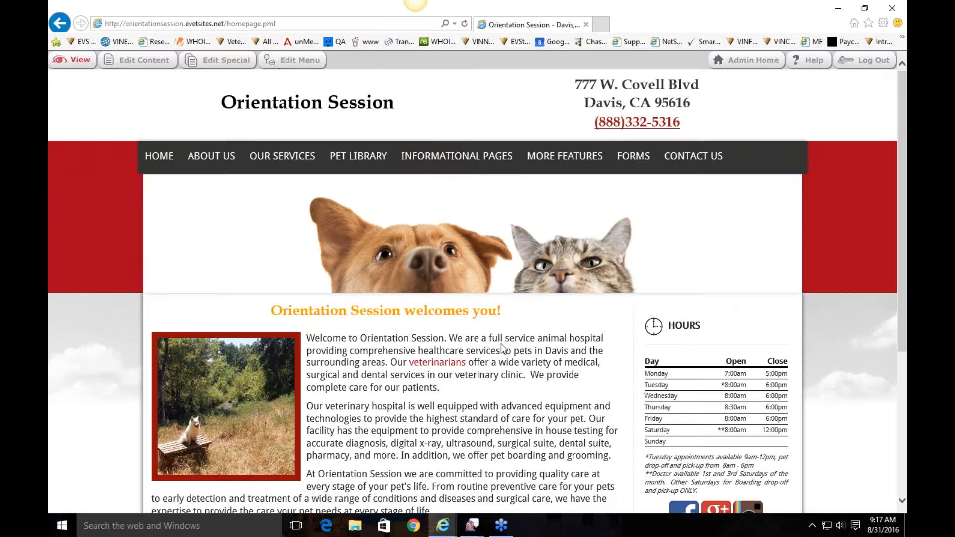
{"action": "scroll", "coordinate": [501, 343], "scroll_direction": "down", "scroll_amount": 4}
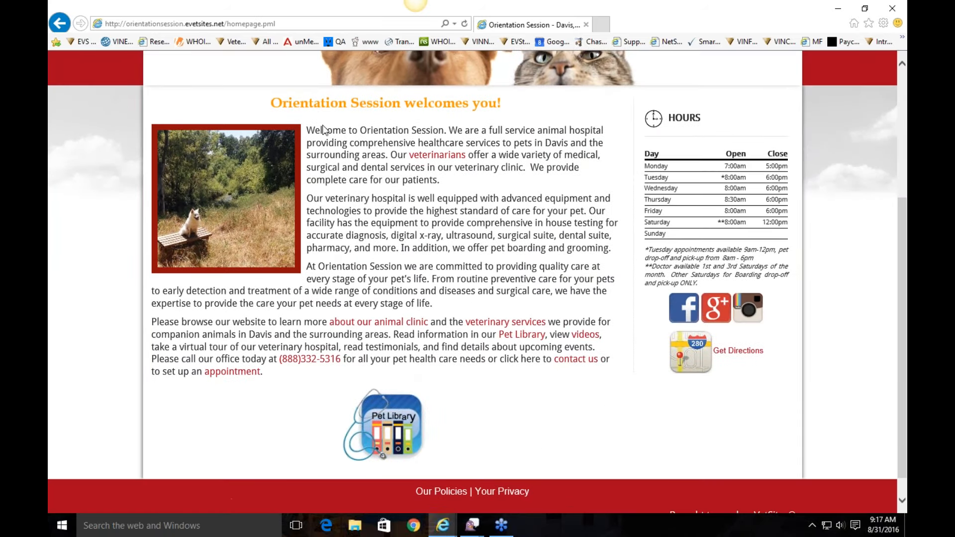
{"action": "scroll", "coordinate": [326, 297], "scroll_direction": "up", "scroll_amount": 1}
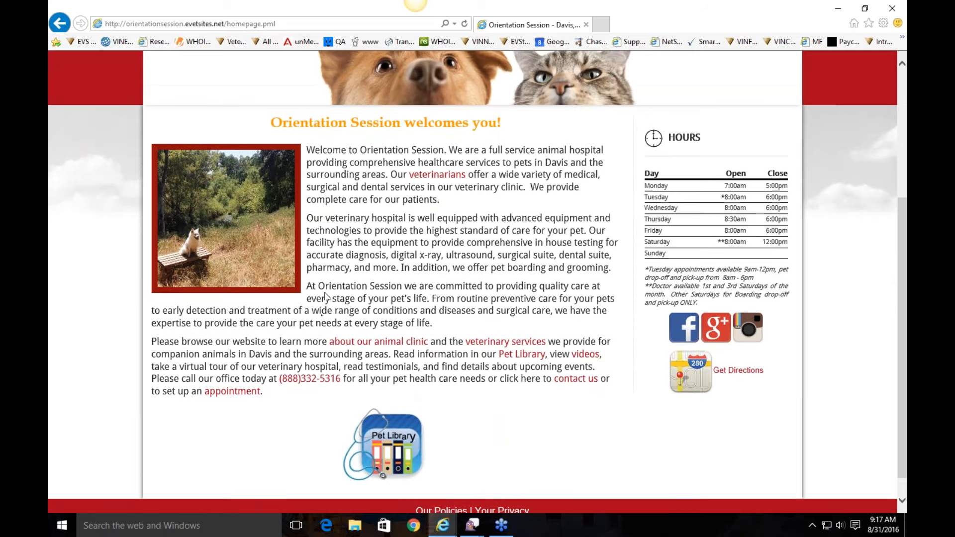
{"action": "scroll", "coordinate": [326, 297], "scroll_direction": "up", "scroll_amount": 4}
Step: Reopen the Home editor and give the dog photo the description 'here is my dog, Mango'
{"action": "left_click", "coordinate": [144, 60]}
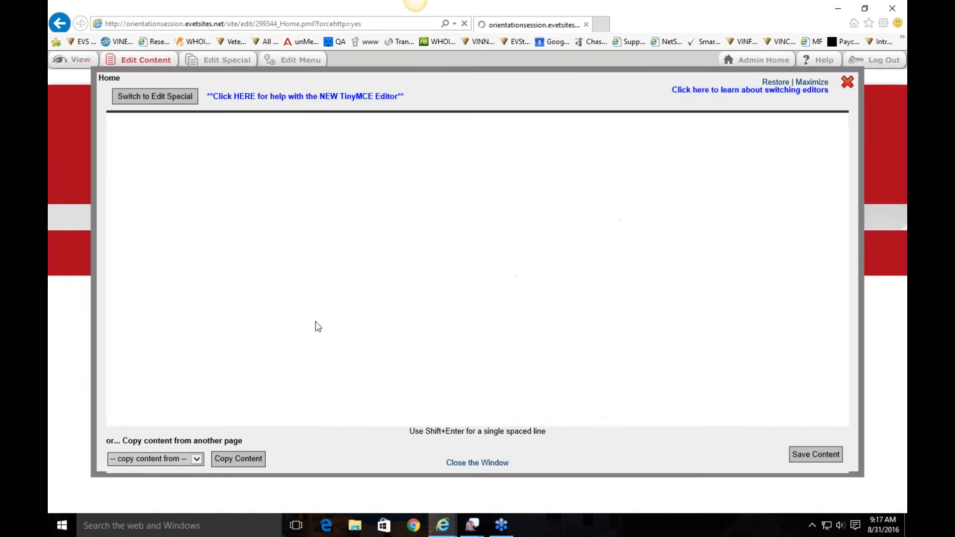
{"action": "double_click", "coordinate": [190, 282]}
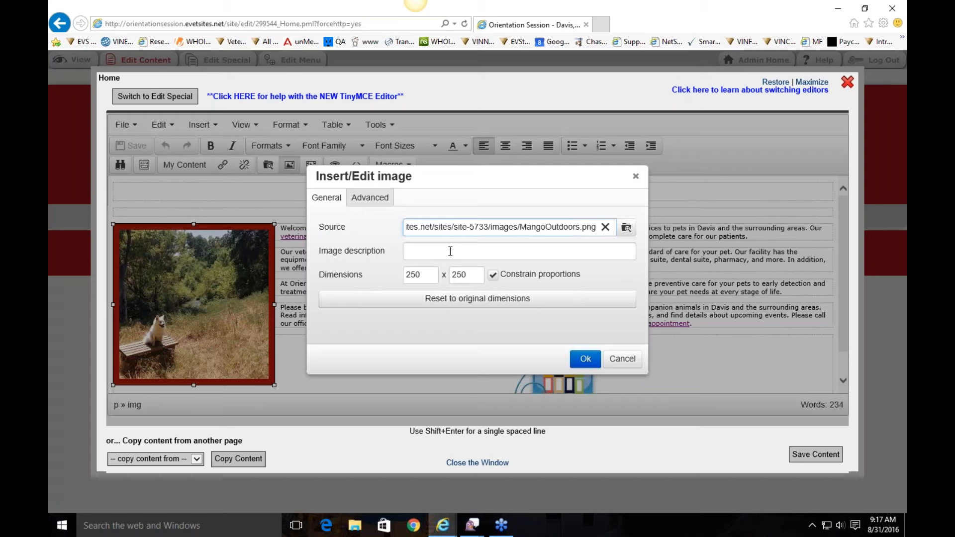
{"action": "left_click", "coordinate": [418, 254]}
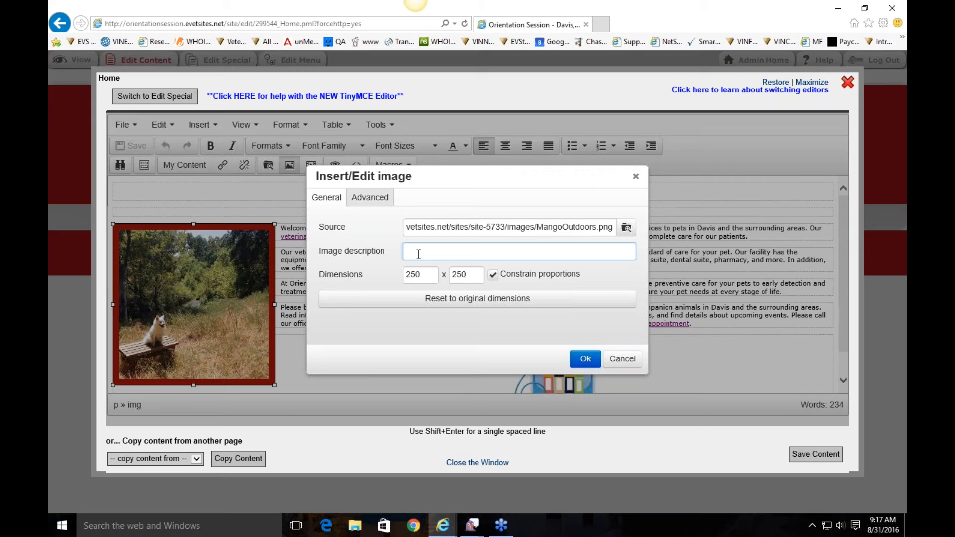
{"action": "type", "text": "here is my dog, mango"}
{"action": "key", "text": "BackSpace"}
{"action": "key", "text": "BackSpace"}
{"action": "key", "text": "BackSpace"}
{"action": "key", "text": "BackSpace"}
{"action": "key", "text": "BackSpace"}
{"action": "type", "text": "mango"}
{"action": "key", "text": "BackSpace"}
{"action": "key", "text": "BackSpace"}
{"action": "key", "text": "BackSpace"}
{"action": "key", "text": "BackSpace"}
{"action": "key", "text": "BackSpace"}
{"action": "type", "text": "Mango"}
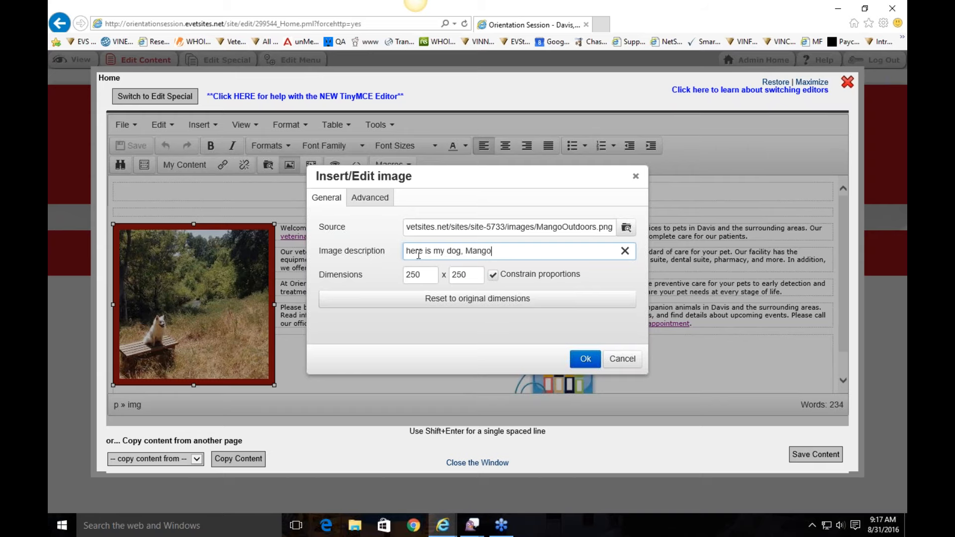
{"action": "left_click", "coordinate": [583, 358]}
Step: Reopen the dog photo's settings to confirm the description is kept
{"action": "left_click", "coordinate": [333, 227]}
{"action": "mouse_move", "coordinate": [178, 230]}
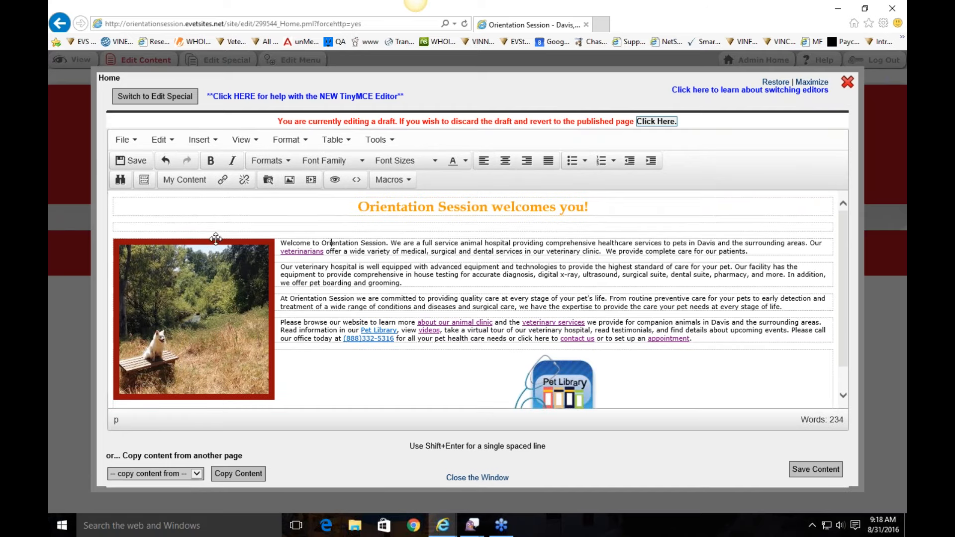
{"action": "double_click", "coordinate": [223, 285]}
{"action": "left_click_drag", "start_coordinate": [495, 269], "coordinate": [409, 271]}
{"action": "left_click", "coordinate": [549, 289]}
{"action": "left_click", "coordinate": [531, 272]}
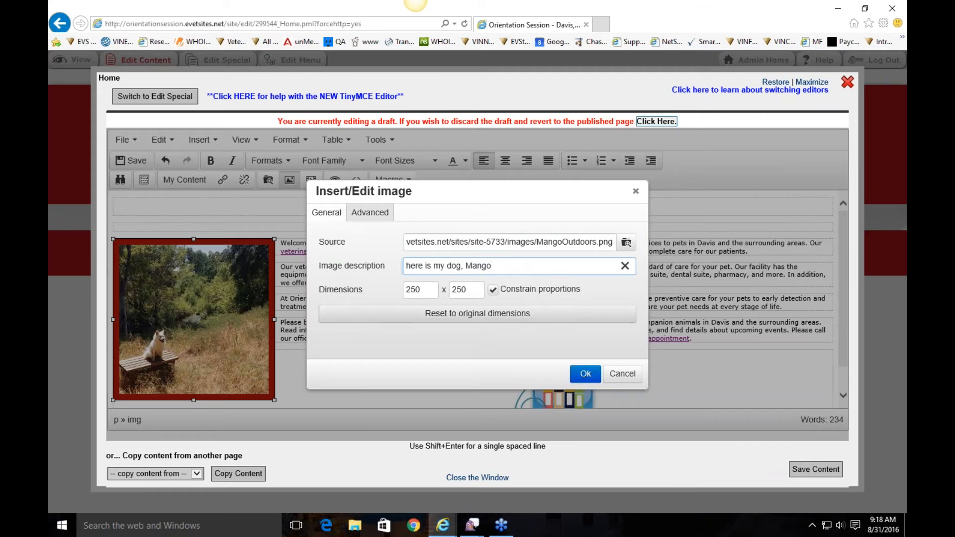
{"action": "left_click", "coordinate": [585, 374]}
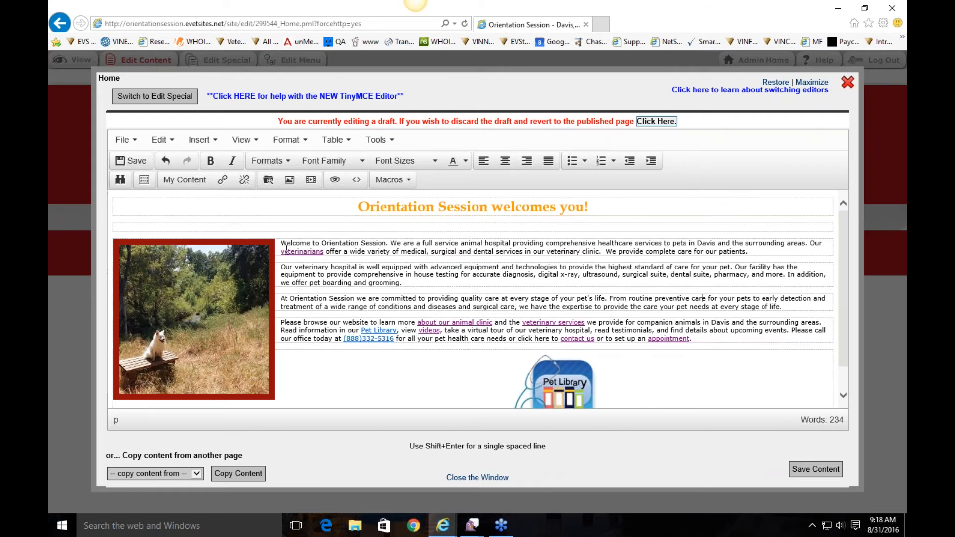
{"action": "left_click_drag", "start_coordinate": [323, 252], "coordinate": [283, 254]}
{"action": "left_click", "coordinate": [310, 254]}
{"action": "left_click", "coordinate": [393, 331]}
{"action": "left_click_drag", "start_coordinate": [397, 330], "coordinate": [361, 330]}
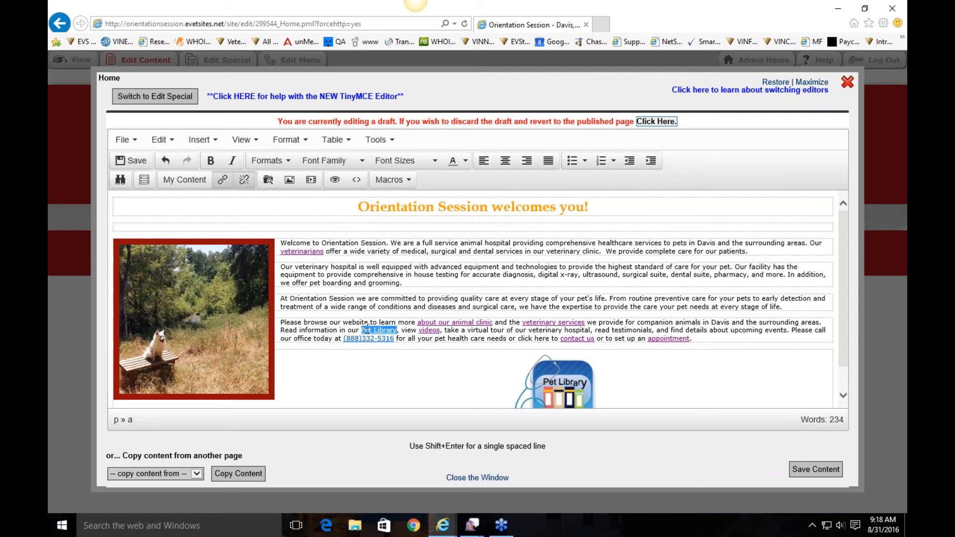
{"action": "left_click", "coordinate": [362, 331]}
{"action": "scroll", "coordinate": [587, 354], "scroll_direction": "down", "scroll_amount": 1}
{"action": "left_click", "coordinate": [587, 353]}
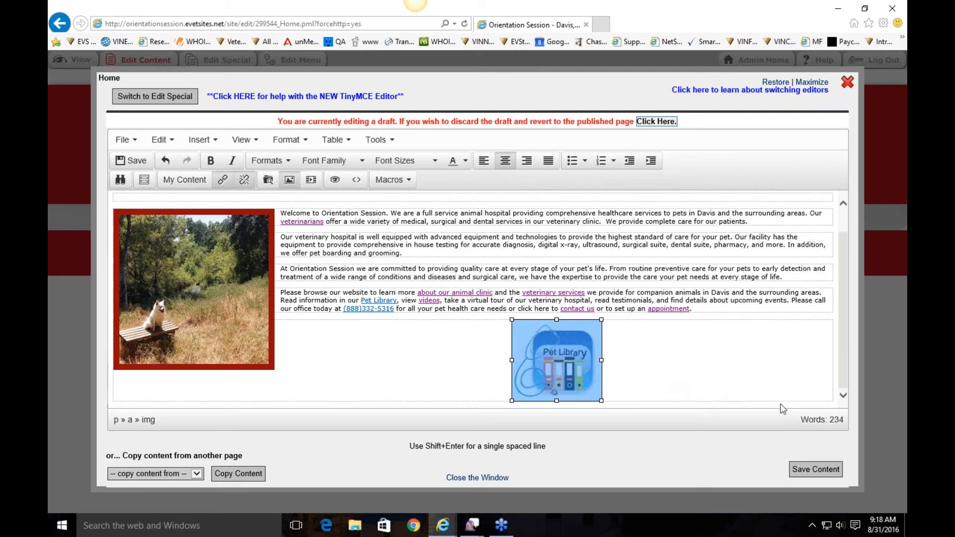
{"action": "left_click", "coordinate": [511, 366]}
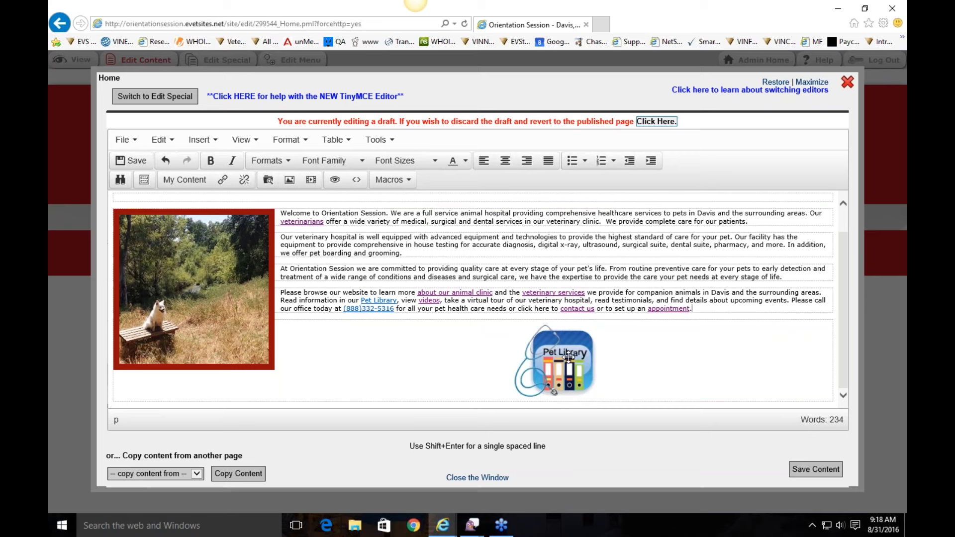
{"action": "left_click", "coordinate": [242, 291]}
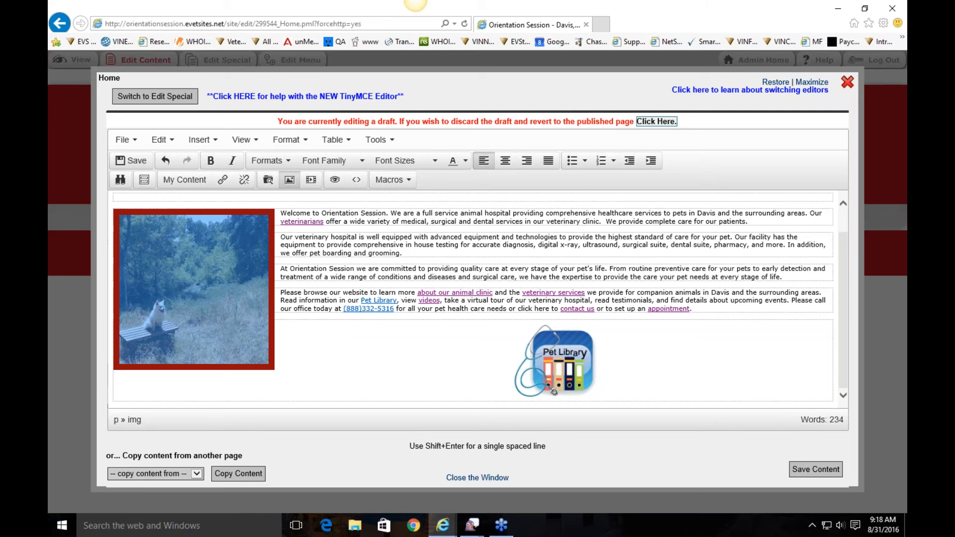
{"action": "left_click", "coordinate": [357, 253]}
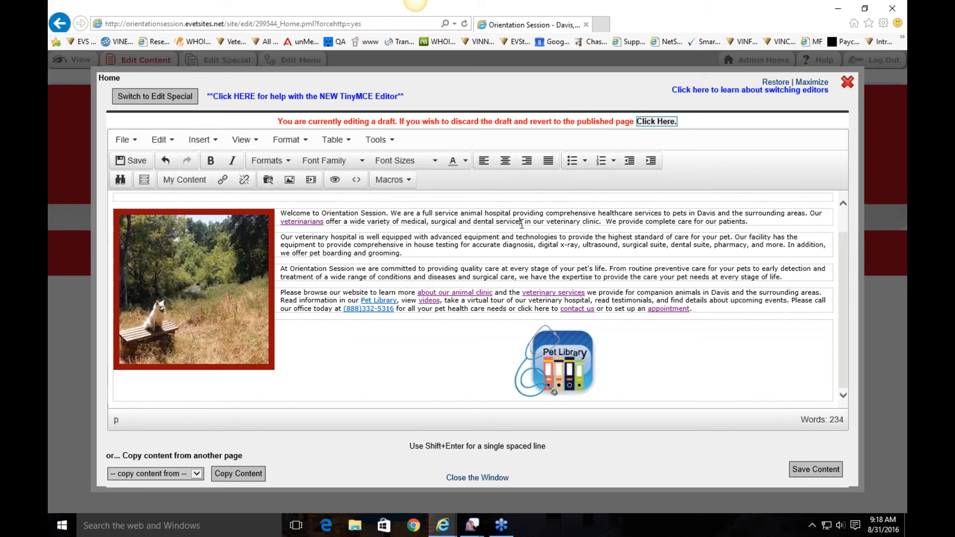
Step: Link 'medical, surgical and dental services' to Our Services (/services.pml) via the Link list
{"action": "left_click_drag", "start_coordinate": [523, 222], "coordinate": [401, 223]}
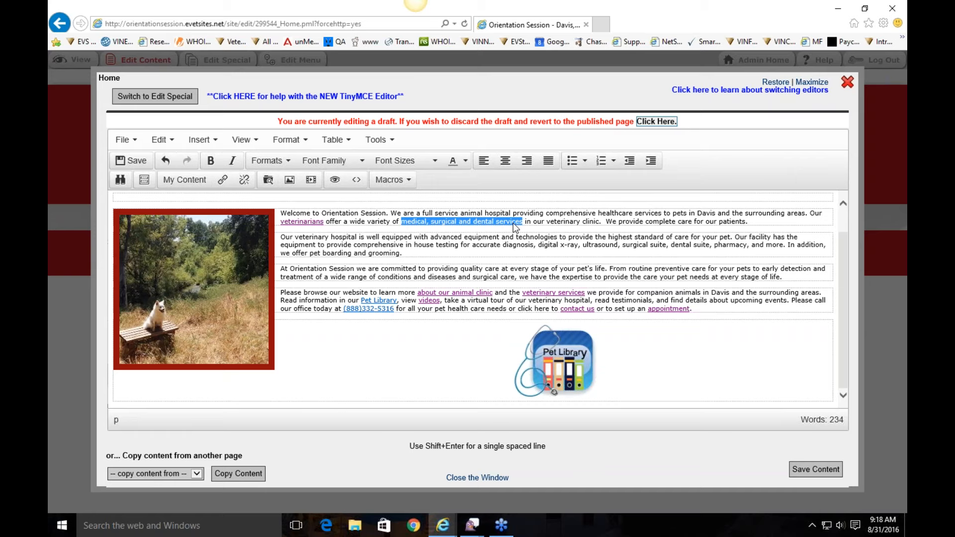
{"action": "scroll", "coordinate": [515, 227], "scroll_direction": "up", "scroll_amount": 1}
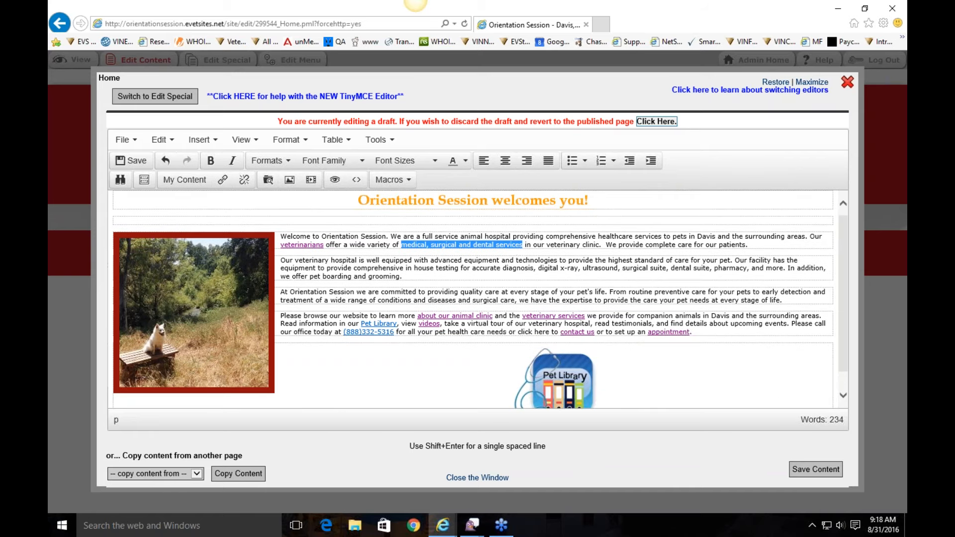
{"action": "right_click", "coordinate": [515, 249]}
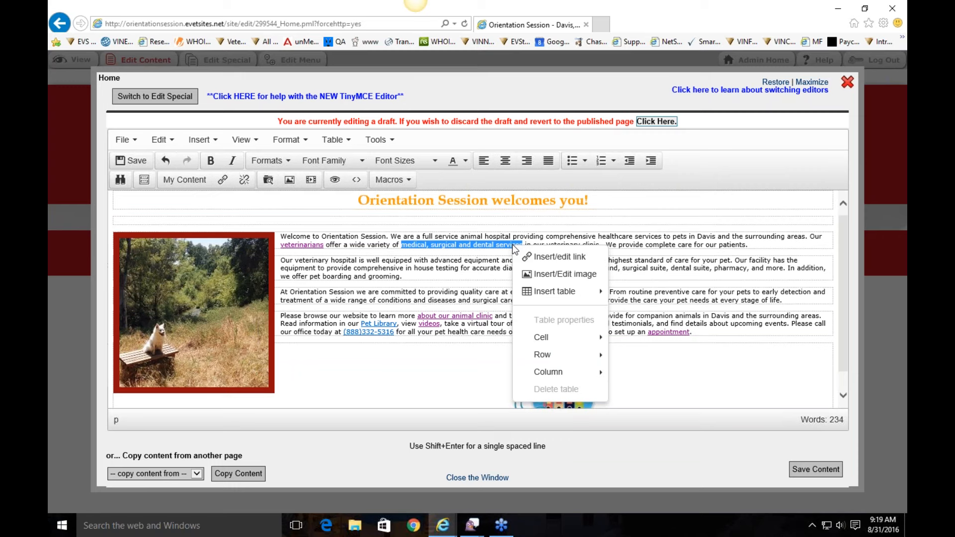
{"action": "left_click", "coordinate": [549, 265]}
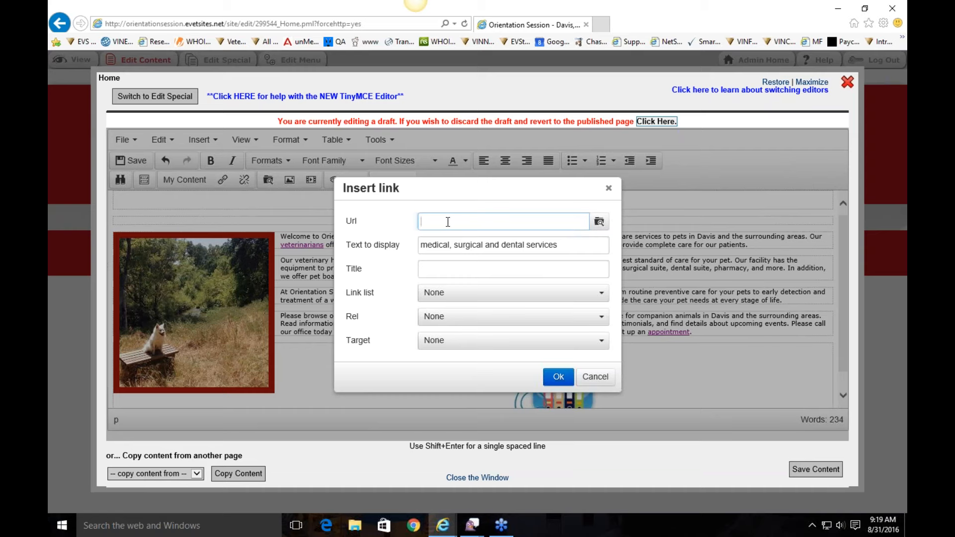
{"action": "type", "text": "http://www.facebook.com/mypage"}
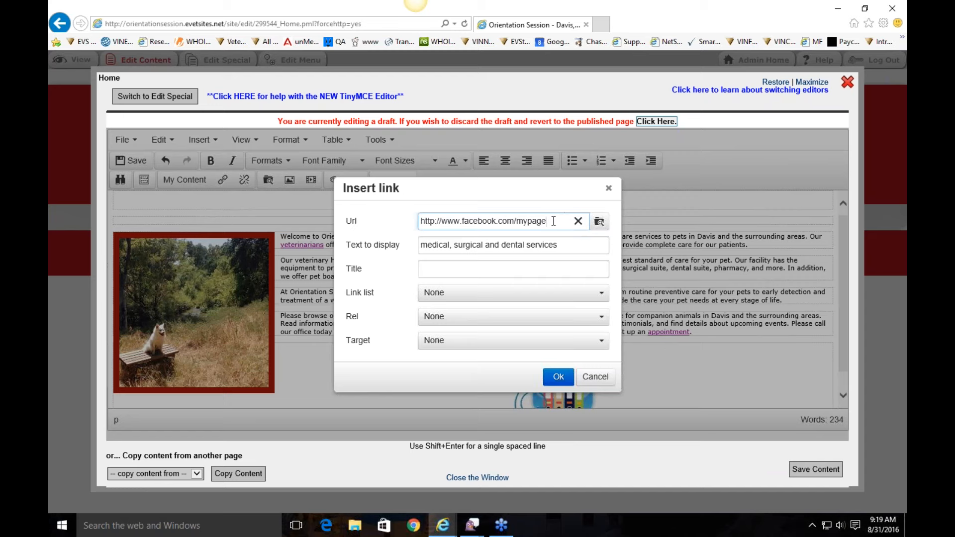
{"action": "left_click", "coordinate": [578, 221]}
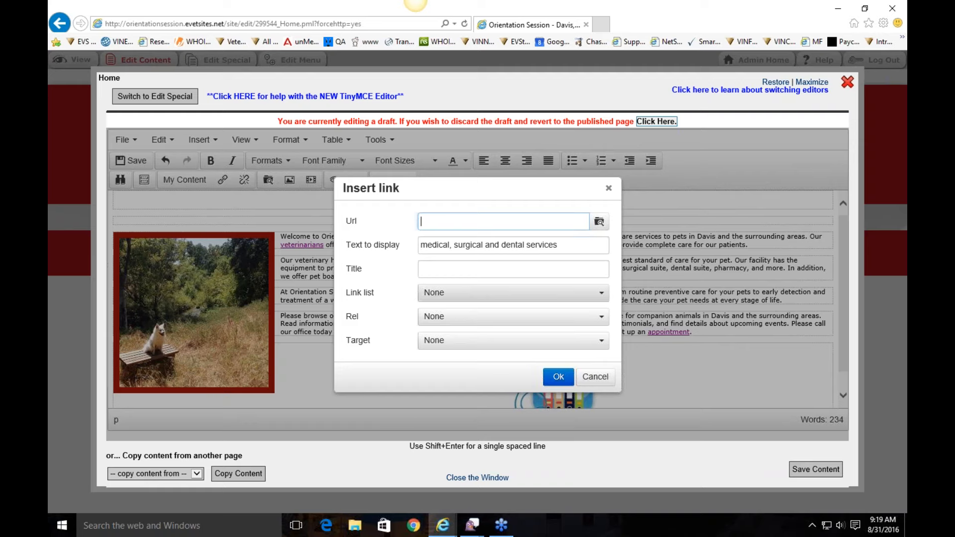
{"action": "left_click", "coordinate": [464, 296]}
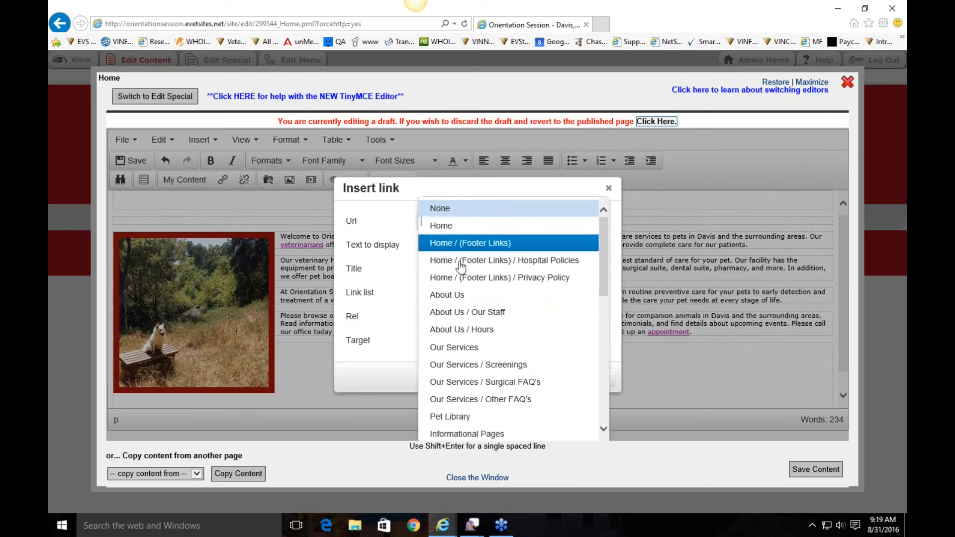
{"action": "scroll", "coordinate": [428, 295], "scroll_direction": "down", "scroll_amount": 2}
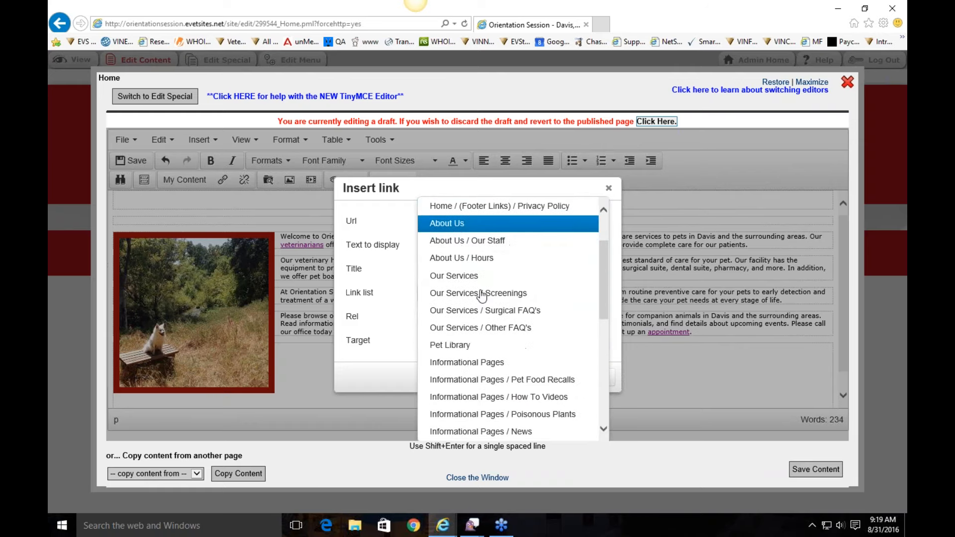
{"action": "left_click", "coordinate": [477, 277]}
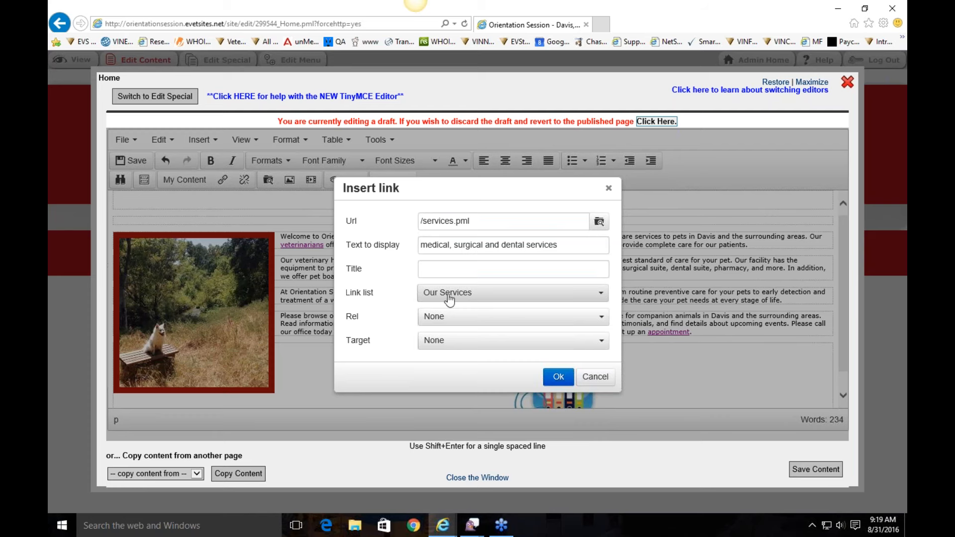
{"action": "left_click", "coordinate": [557, 376]}
{"action": "left_click", "coordinate": [572, 275]}
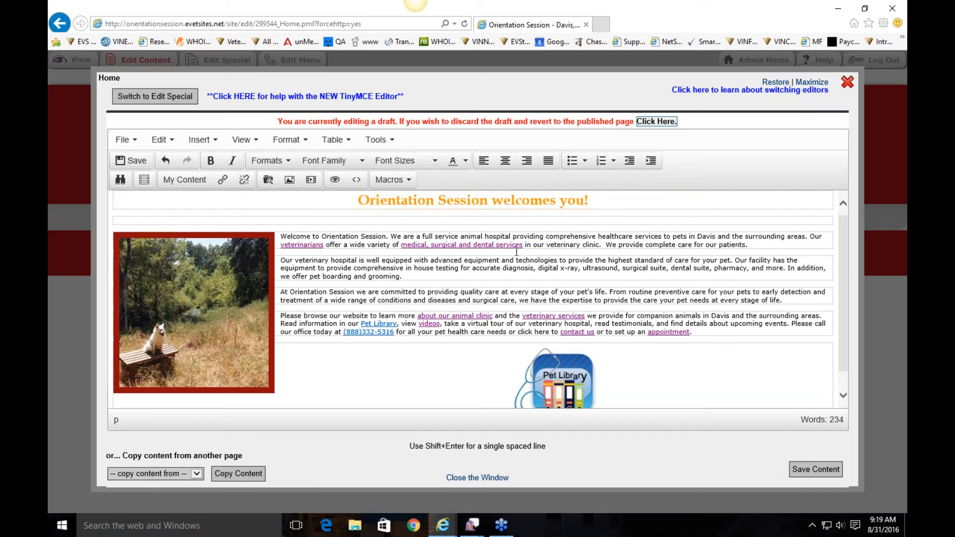
Step: Save the home page and test the new services link on the live site
{"action": "left_click", "coordinate": [821, 470]}
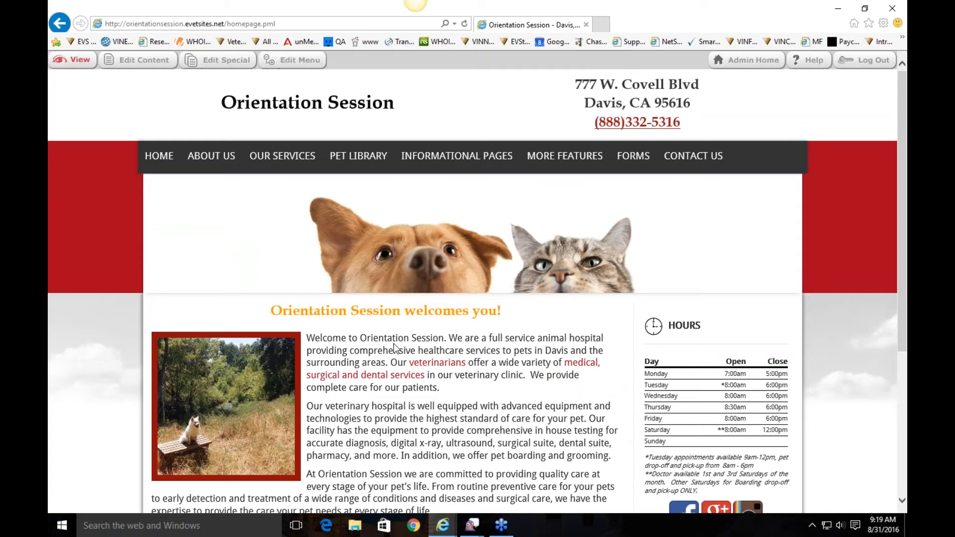
{"action": "scroll", "coordinate": [441, 390], "scroll_direction": "down", "scroll_amount": 1}
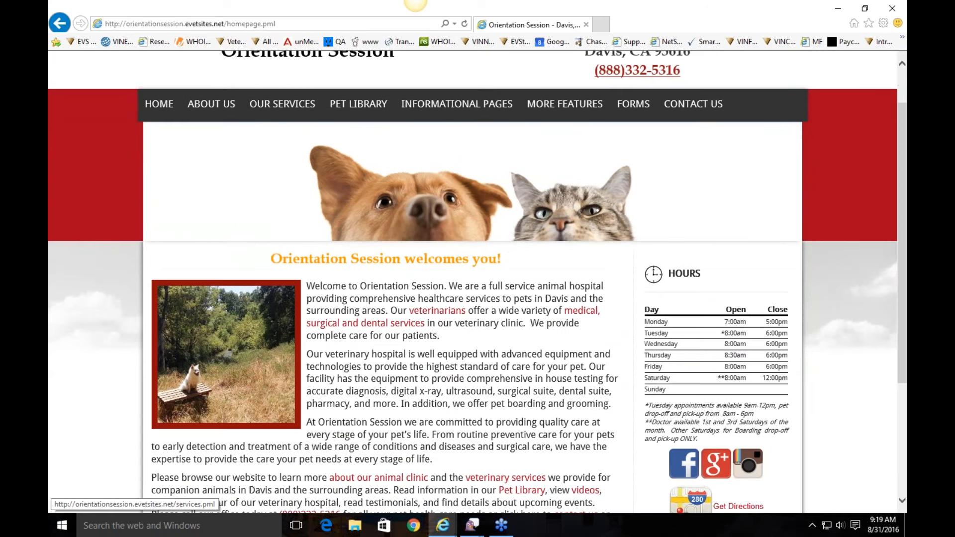
{"action": "left_click", "coordinate": [406, 323]}
{"action": "scroll", "coordinate": [440, 343], "scroll_direction": "down", "scroll_amount": 2}
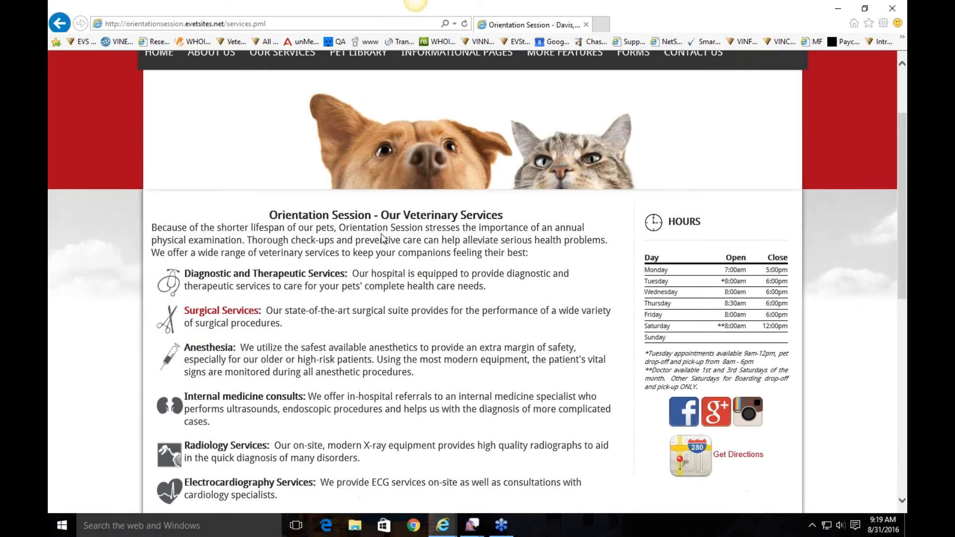
{"action": "scroll", "coordinate": [408, 191], "scroll_direction": "up", "scroll_amount": 2}
{"action": "scroll", "coordinate": [408, 196], "scroll_direction": "up", "scroll_amount": 1}
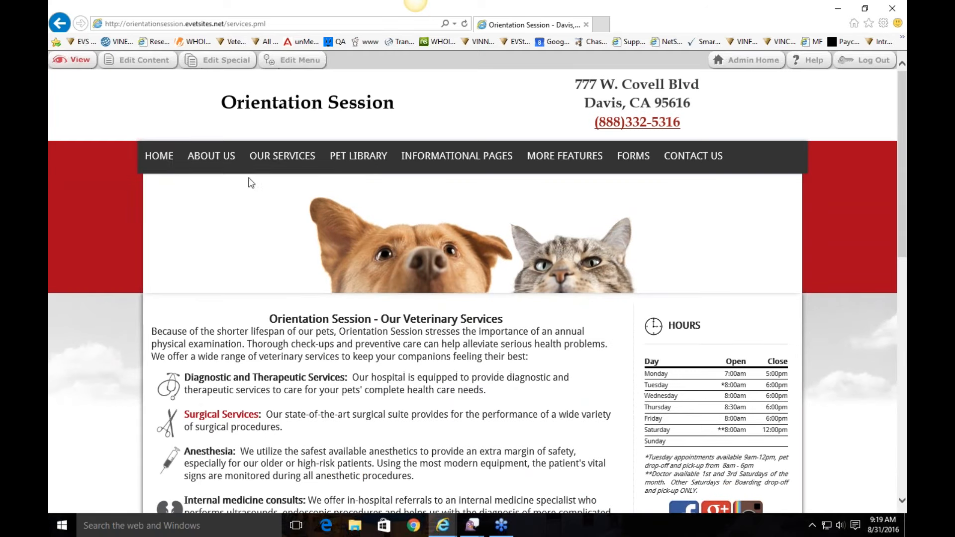
Step: Return home, open About Us > Our Staff, and start editing its content
{"action": "left_click", "coordinate": [151, 156]}
{"action": "scroll", "coordinate": [432, 330], "scroll_direction": "down", "scroll_amount": 2}
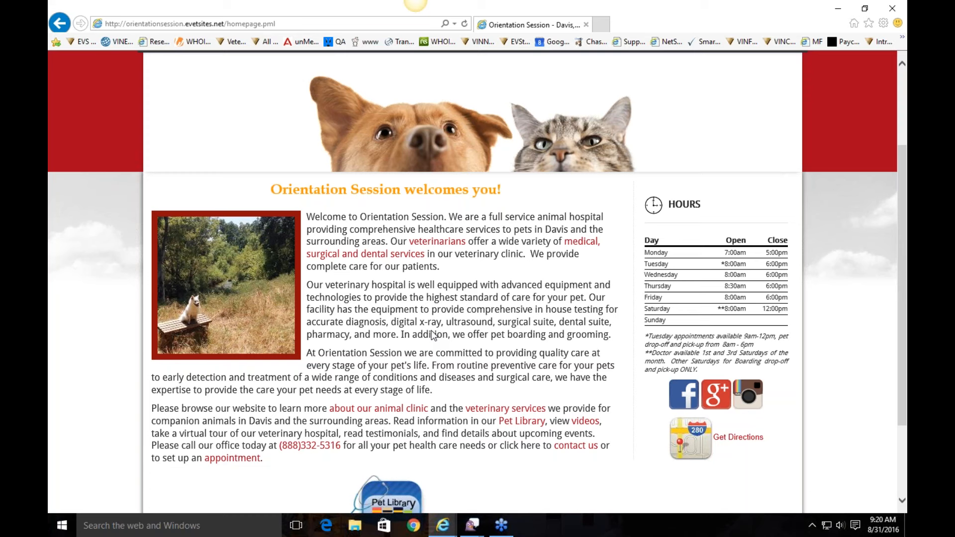
{"action": "scroll", "coordinate": [433, 336], "scroll_direction": "up", "scroll_amount": 3}
{"action": "mouse_move", "coordinate": [212, 156]}
{"action": "left_click", "coordinate": [218, 191]}
{"action": "scroll", "coordinate": [518, 314], "scroll_direction": "down", "scroll_amount": 2}
{"action": "scroll", "coordinate": [519, 315], "scroll_direction": "down", "scroll_amount": 5}
{"action": "scroll", "coordinate": [550, 347], "scroll_direction": "up", "scroll_amount": 10}
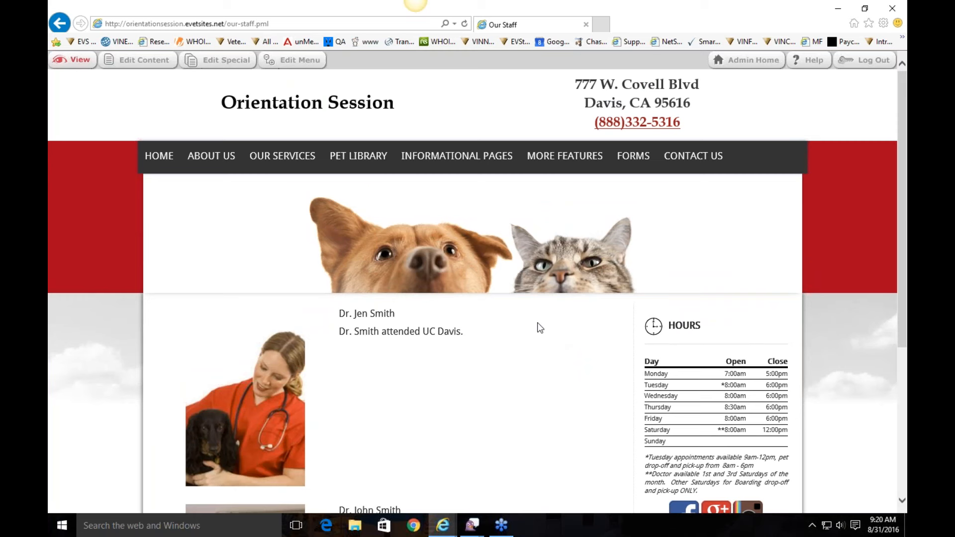
{"action": "scroll", "coordinate": [534, 330], "scroll_direction": "down", "scroll_amount": 5}
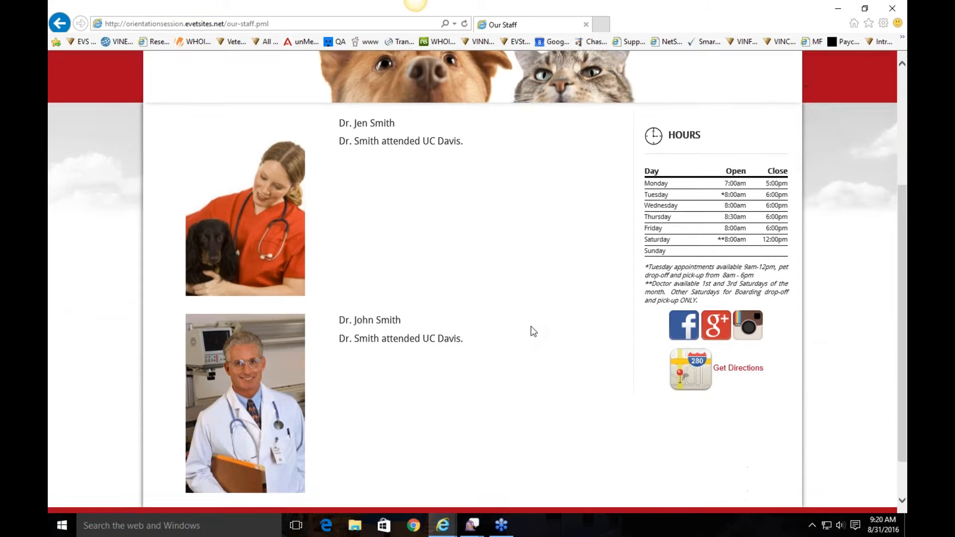
{"action": "scroll", "coordinate": [492, 93], "scroll_direction": "up", "scroll_amount": 2}
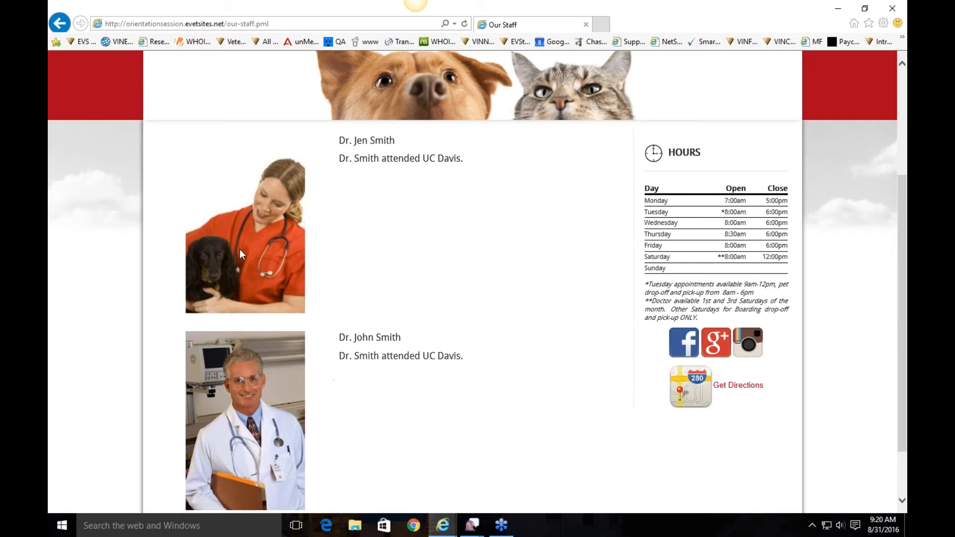
{"action": "scroll", "coordinate": [391, 288], "scroll_direction": "up", "scroll_amount": 5}
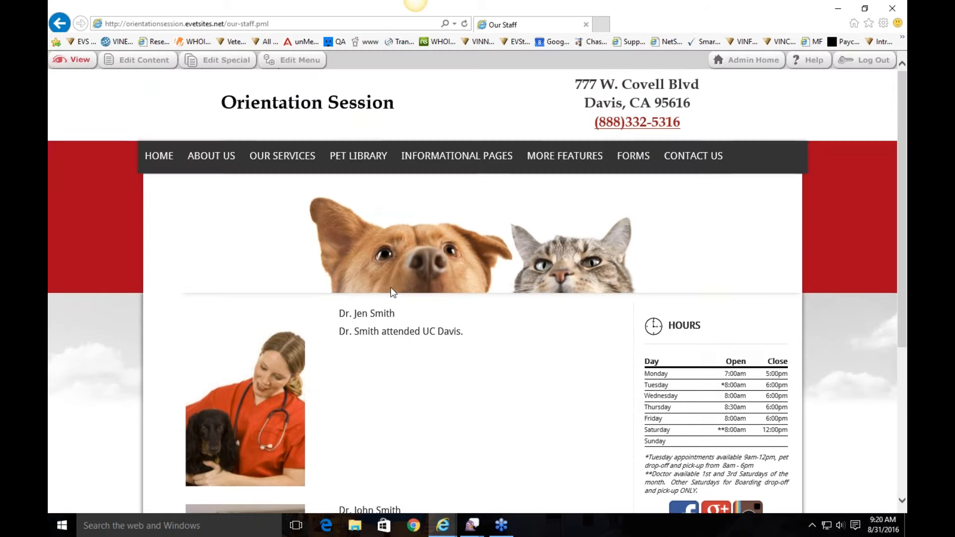
{"action": "left_click", "coordinate": [139, 60]}
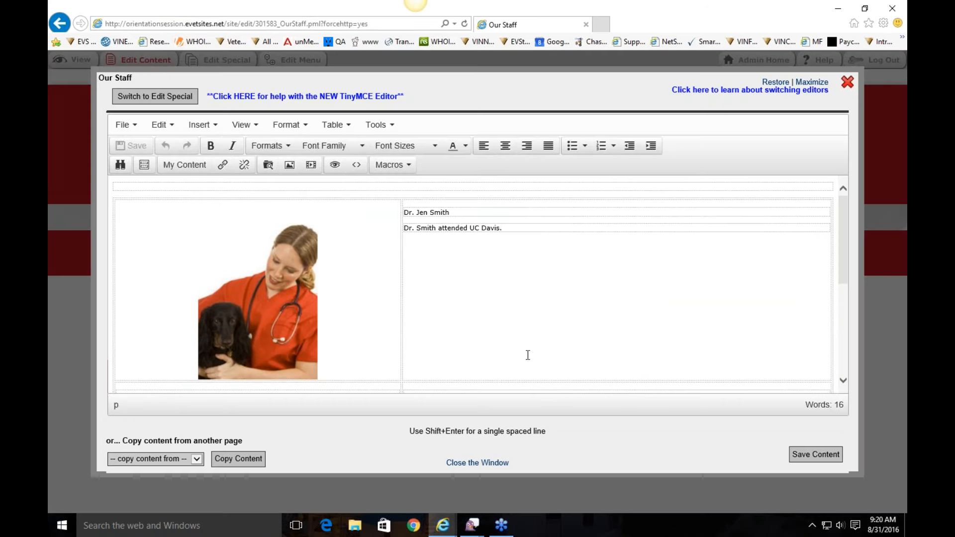
Step: Inspect the first staff member's name and bio in the Our Staff editor
{"action": "left_click", "coordinate": [505, 242]}
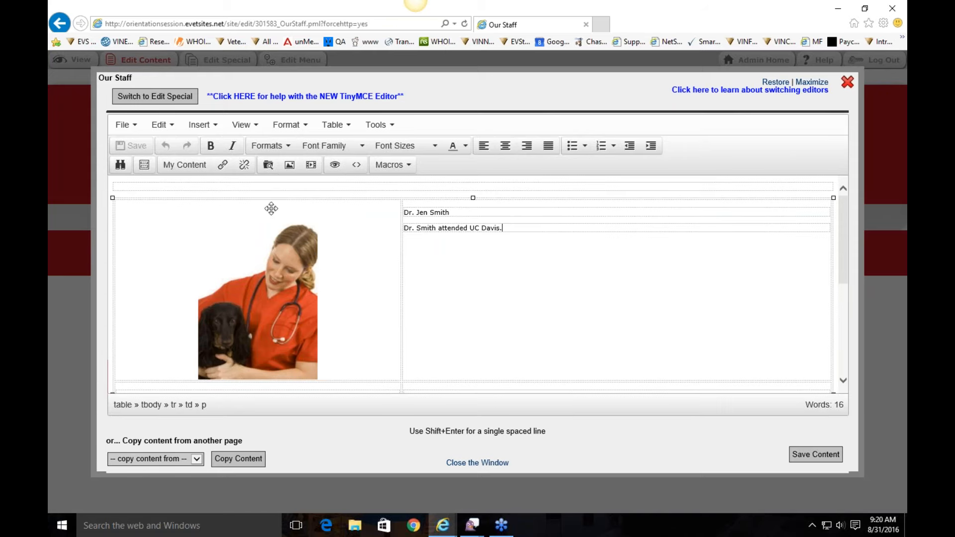
{"action": "scroll", "coordinate": [472, 284], "scroll_direction": "down", "scroll_amount": 4}
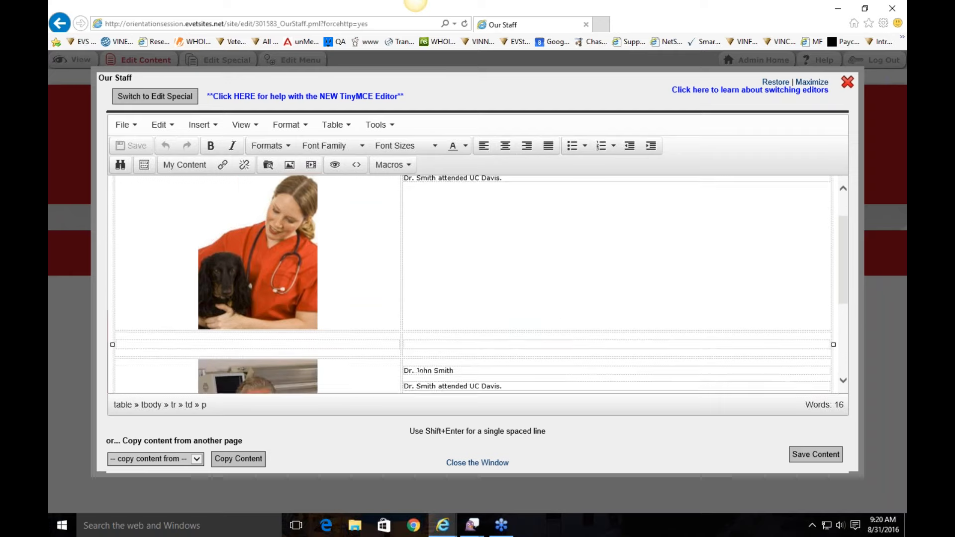
{"action": "scroll", "coordinate": [635, 273], "scroll_direction": "up", "scroll_amount": 4}
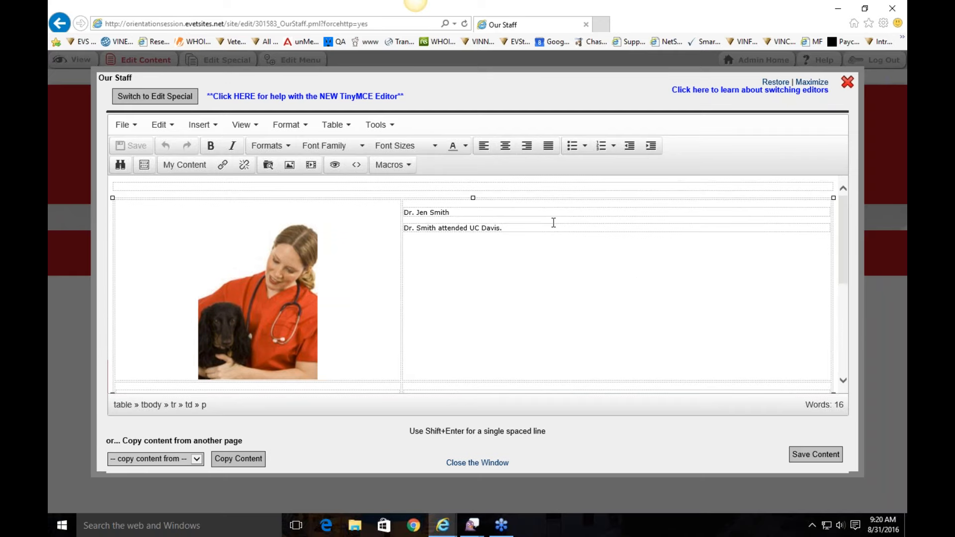
{"action": "left_click_drag", "start_coordinate": [449, 212], "coordinate": [405, 212]}
{"action": "left_click", "coordinate": [458, 213]}
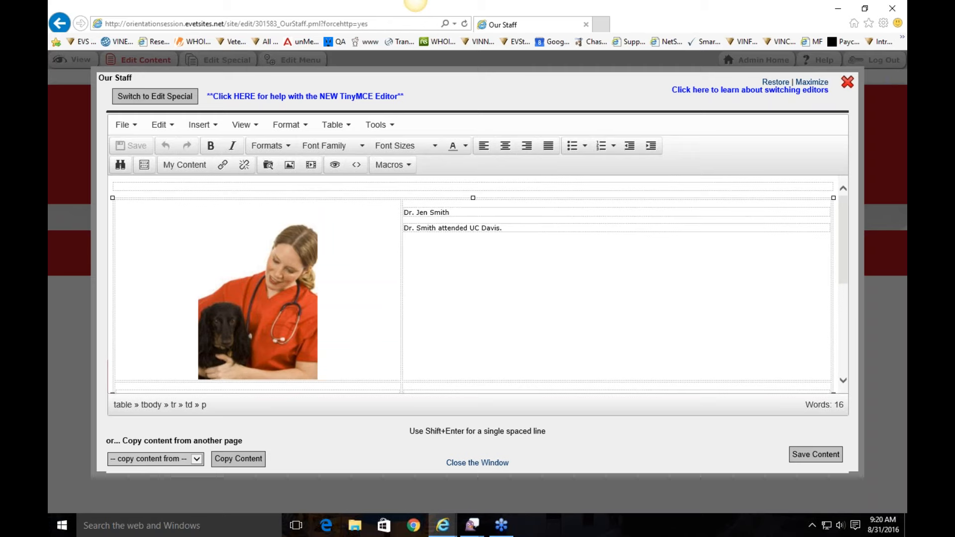
Step: Open the staff photo's image properties, browse the File Manager, and cancel without changes
{"action": "left_click", "coordinate": [241, 243]}
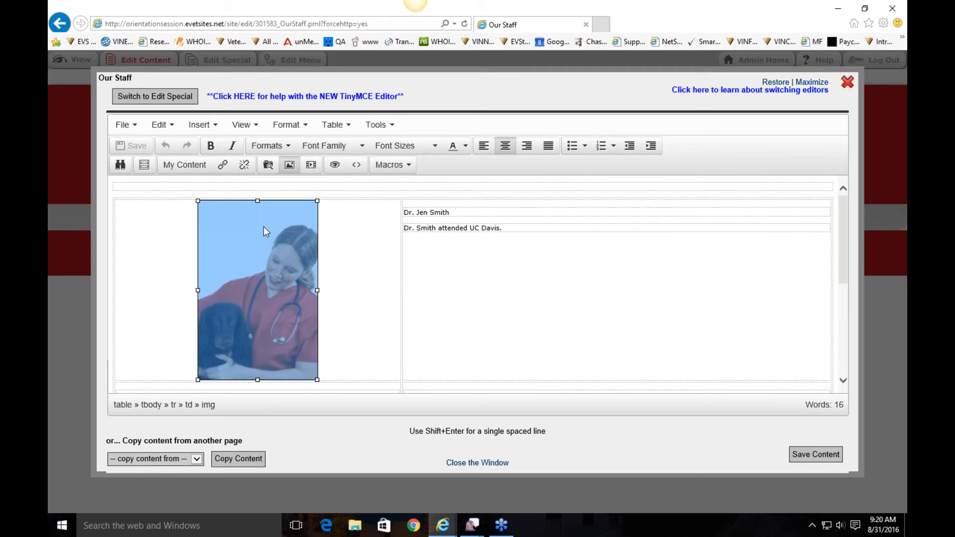
{"action": "right_click", "coordinate": [270, 267]}
{"action": "left_click", "coordinate": [309, 295]}
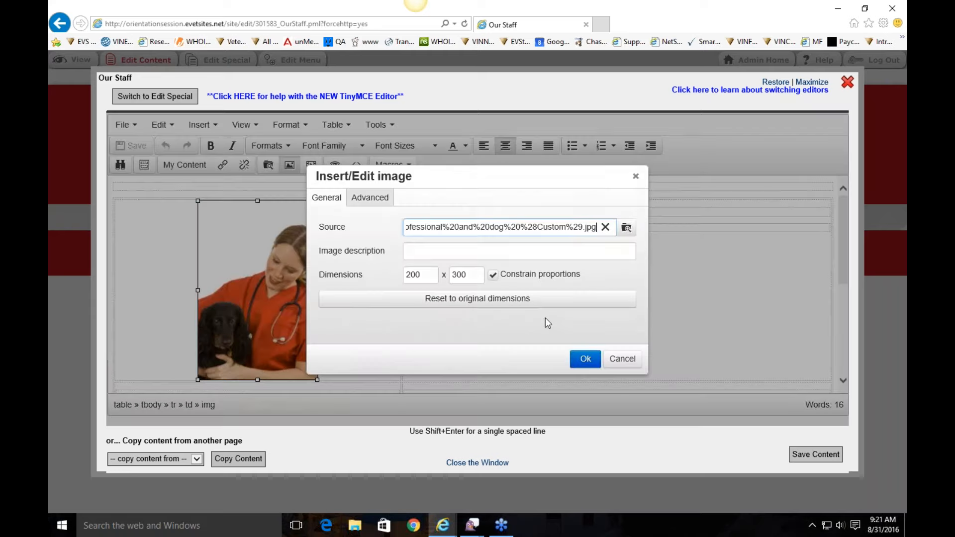
{"action": "left_click", "coordinate": [626, 227]}
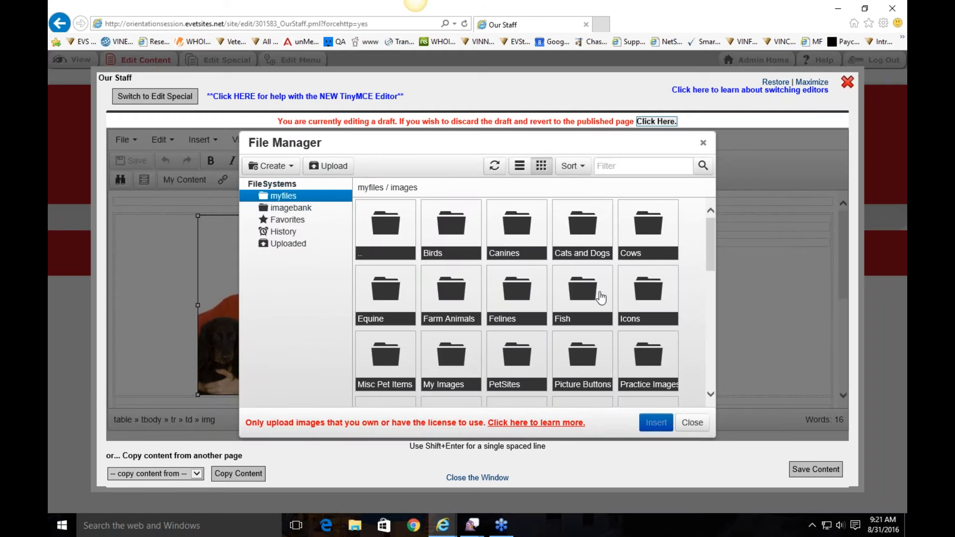
{"action": "left_click", "coordinate": [692, 423]}
{"action": "left_click", "coordinate": [614, 372]}
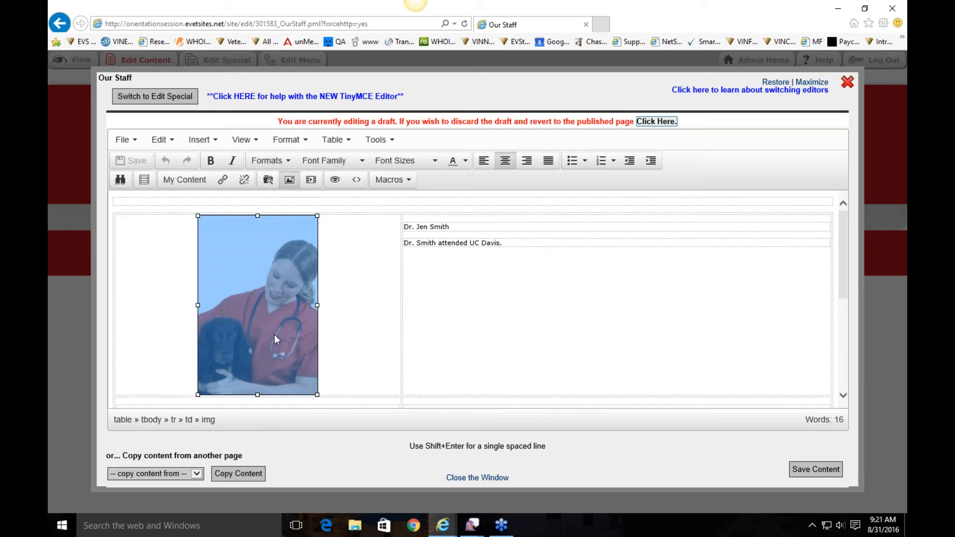
{"action": "left_click", "coordinate": [529, 267]}
{"action": "left_click_drag", "start_coordinate": [466, 228], "coordinate": [404, 225]}
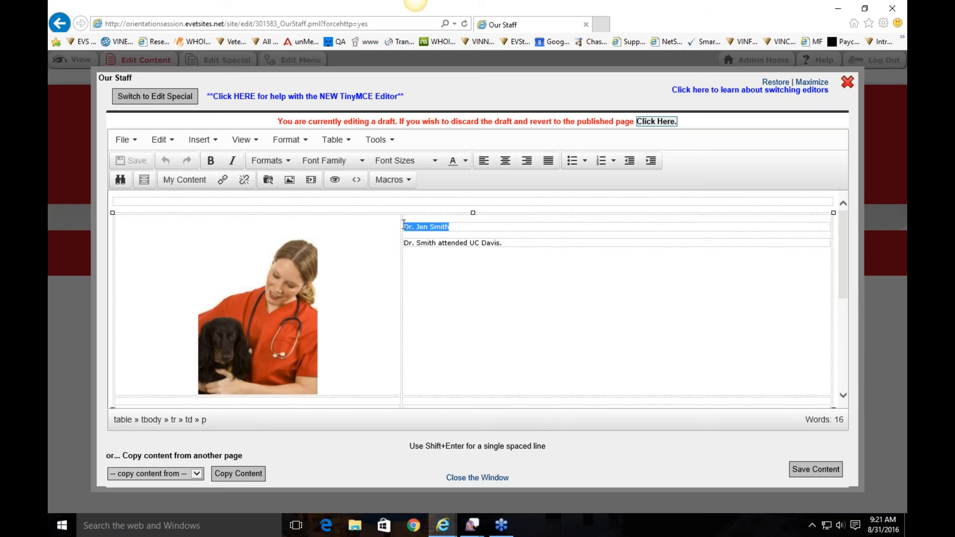
{"action": "left_click", "coordinate": [211, 160]}
{"action": "left_click_drag", "start_coordinate": [523, 244], "coordinate": [403, 244]}
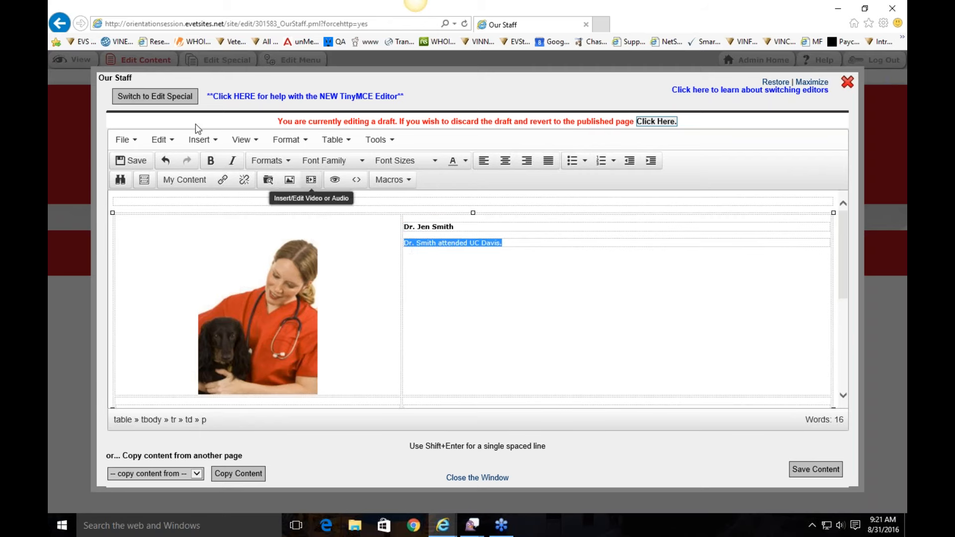
{"action": "left_click", "coordinate": [232, 160]}
{"action": "scroll", "coordinate": [478, 298], "scroll_direction": "down", "scroll_amount": 3}
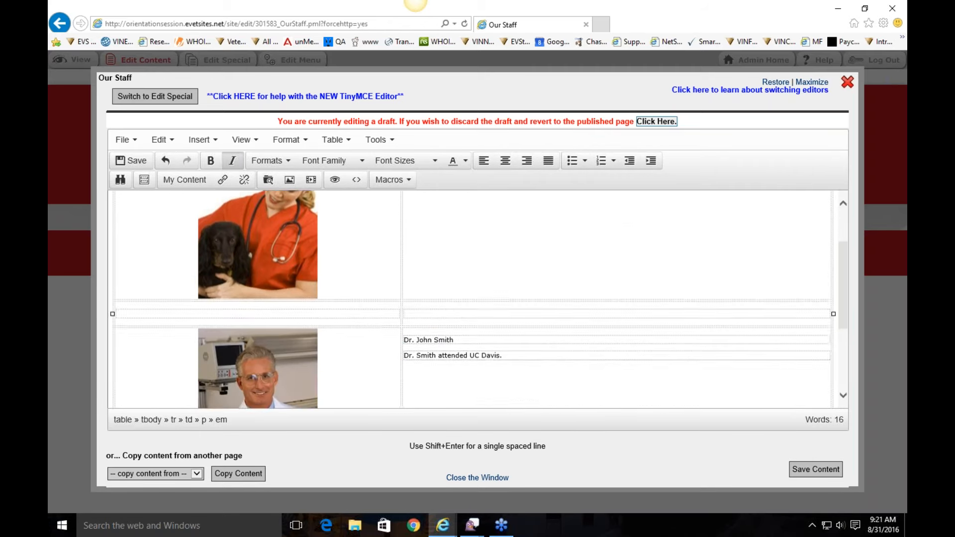
{"action": "scroll", "coordinate": [621, 282], "scroll_direction": "down", "scroll_amount": 2}
{"action": "scroll", "coordinate": [445, 285], "scroll_direction": "up", "scroll_amount": 2}
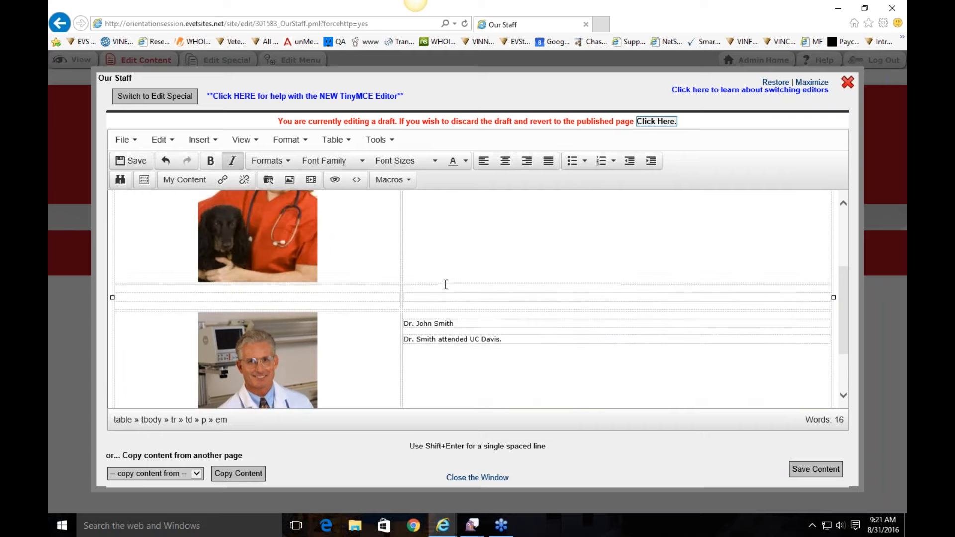
{"action": "scroll", "coordinate": [446, 284], "scroll_direction": "up", "scroll_amount": 2}
{"action": "scroll", "coordinate": [446, 284], "scroll_direction": "down", "scroll_amount": 4}
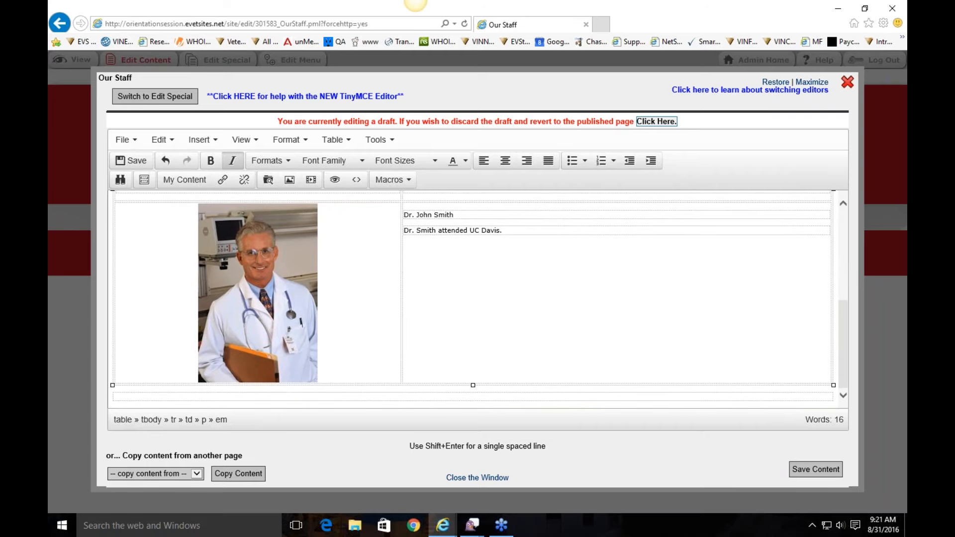
{"action": "scroll", "coordinate": [563, 259], "scroll_direction": "up", "scroll_amount": 3}
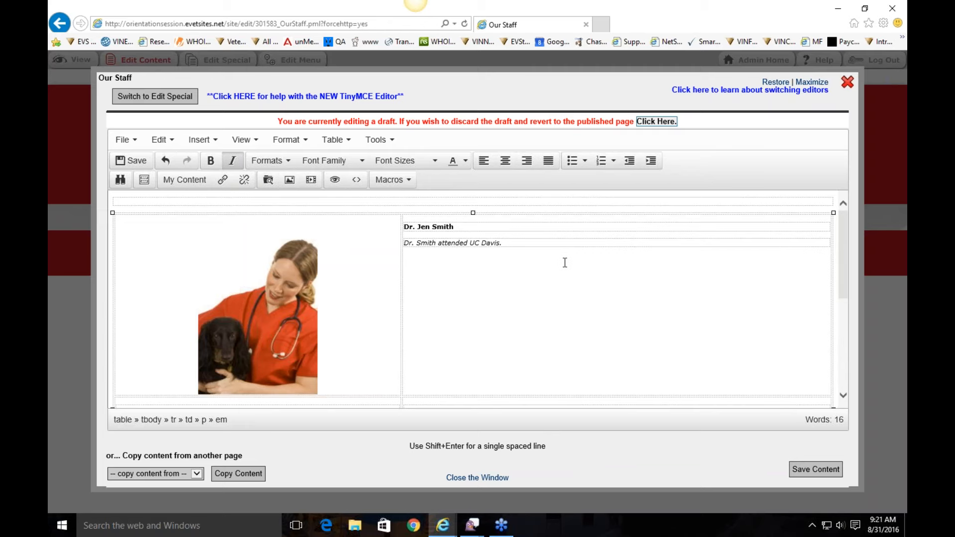
{"action": "scroll", "coordinate": [565, 263], "scroll_direction": "down", "scroll_amount": 1}
{"action": "scroll", "coordinate": [565, 262], "scroll_direction": "up", "scroll_amount": 1}
{"action": "scroll", "coordinate": [270, 294], "scroll_direction": "down", "scroll_amount": 3}
{"action": "scroll", "coordinate": [252, 381], "scroll_direction": "up", "scroll_amount": 2}
{"action": "scroll", "coordinate": [497, 351], "scroll_direction": "down", "scroll_amount": 4}
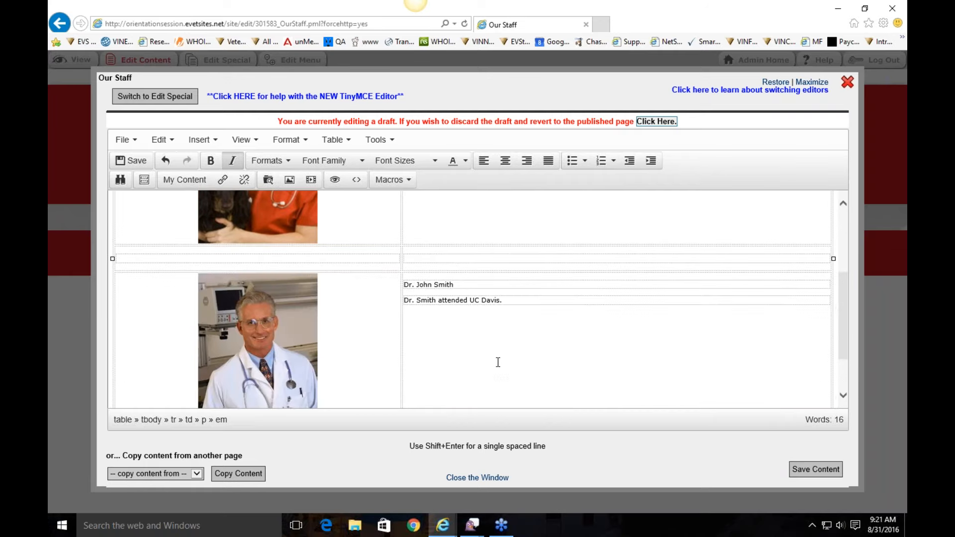
{"action": "scroll", "coordinate": [502, 319], "scroll_direction": "up", "scroll_amount": 5}
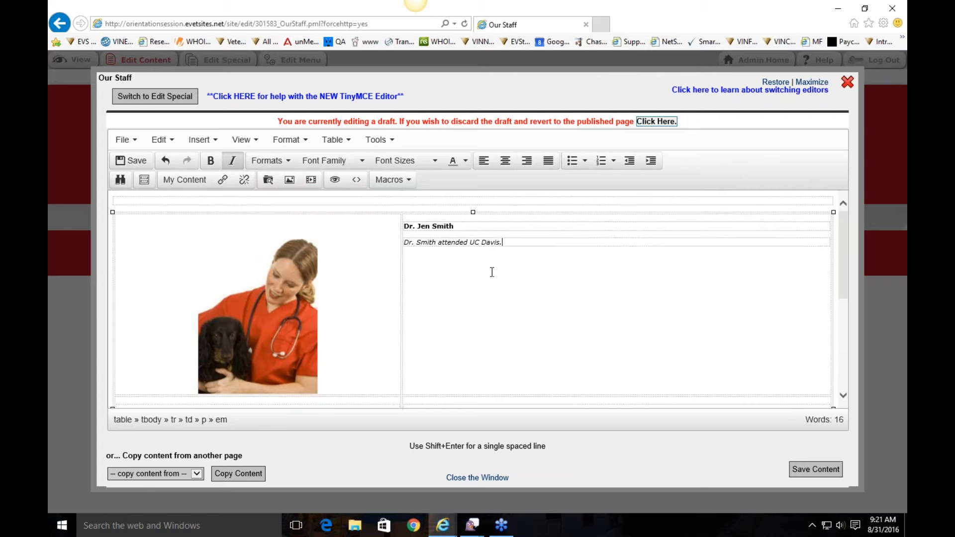
{"action": "scroll", "coordinate": [478, 269], "scroll_direction": "down", "scroll_amount": 2}
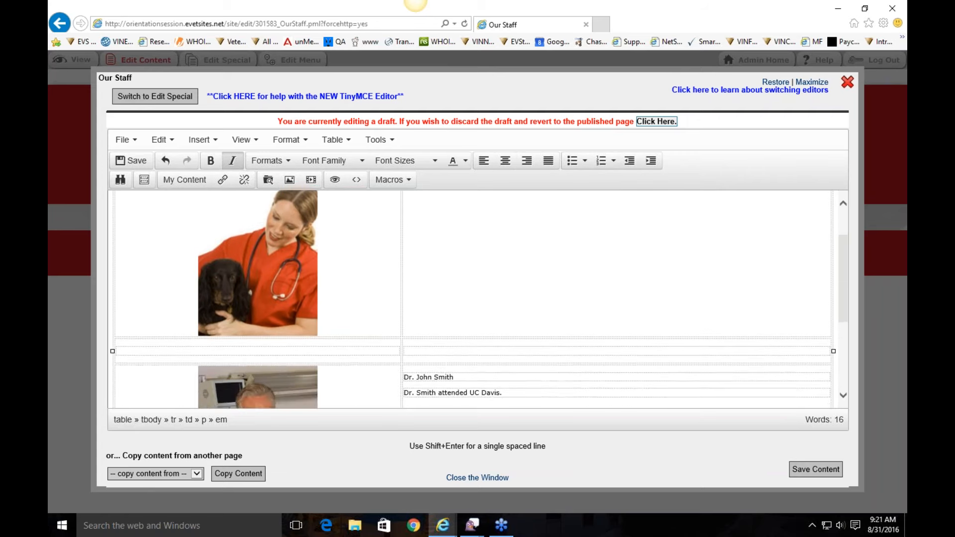
{"action": "scroll", "coordinate": [573, 249], "scroll_direction": "up", "scroll_amount": 1}
{"action": "scroll", "coordinate": [508, 252], "scroll_direction": "down", "scroll_amount": 3}
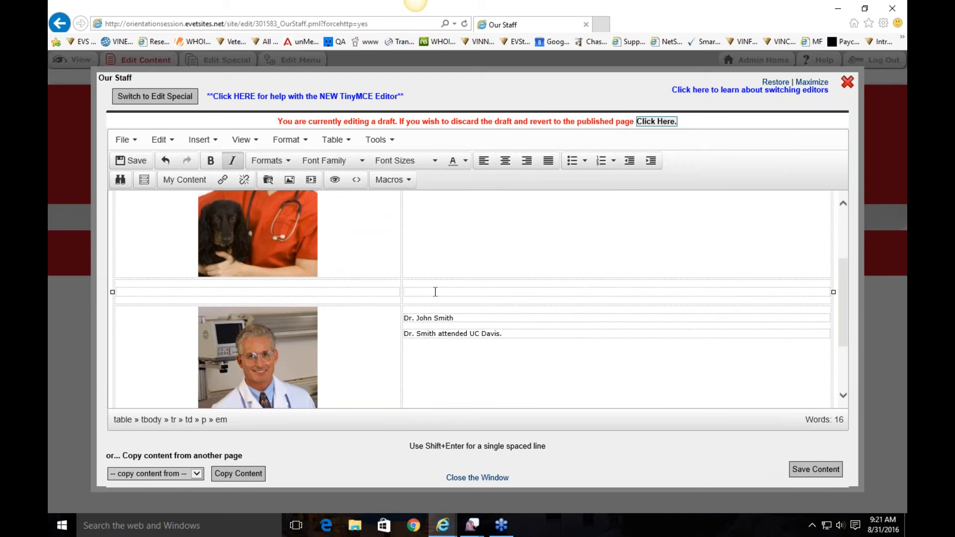
{"action": "scroll", "coordinate": [436, 291], "scroll_direction": "down", "scroll_amount": 2}
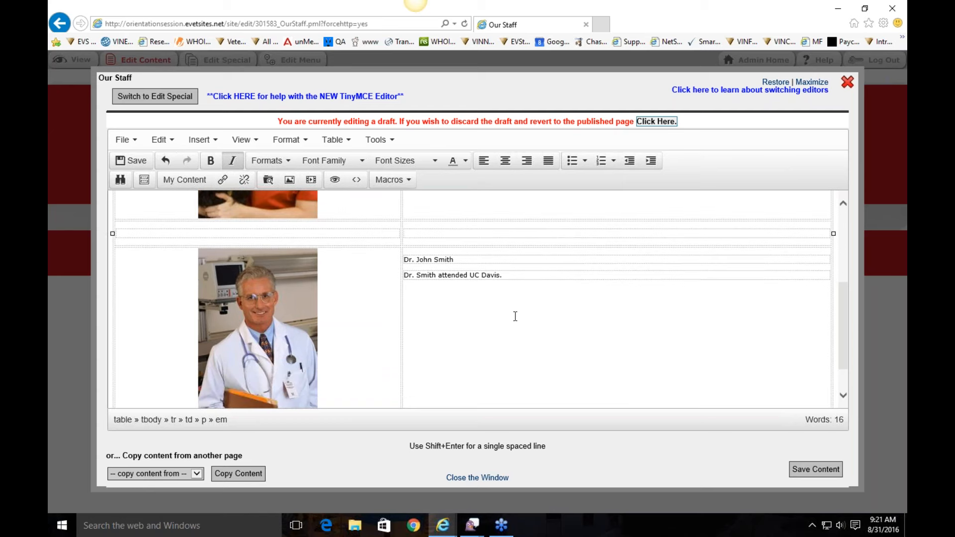
{"action": "scroll", "coordinate": [500, 317], "scroll_direction": "down", "scroll_amount": 2}
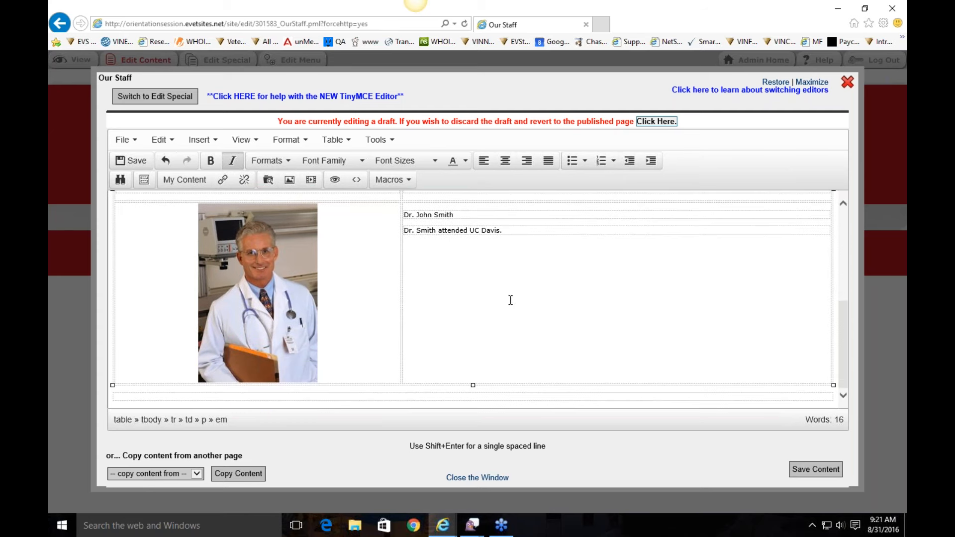
{"action": "left_click", "coordinate": [522, 232]}
Step: Add a new row below Dr. John Smith's row in the staff table
{"action": "scroll", "coordinate": [599, 314], "scroll_direction": "up", "scroll_amount": 3}
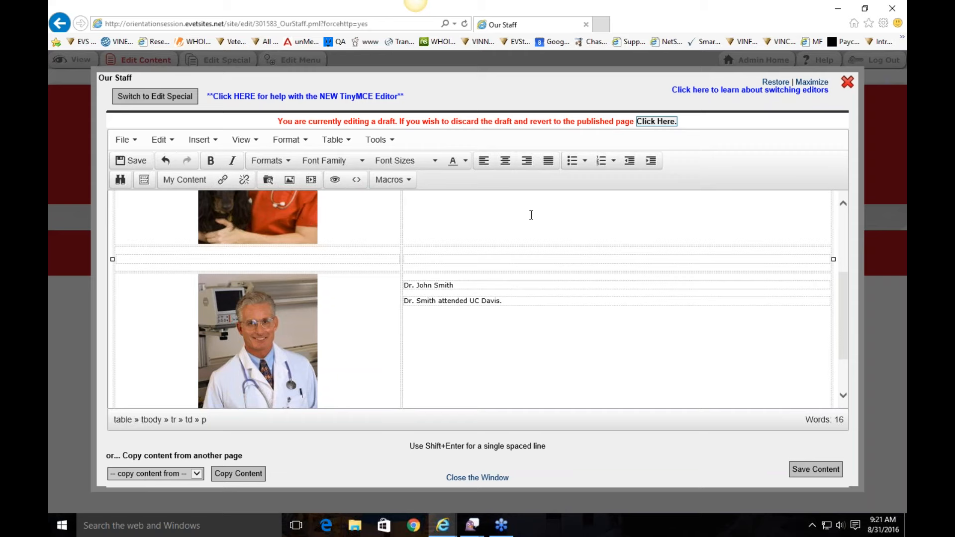
{"action": "scroll", "coordinate": [547, 329], "scroll_direction": "down", "scroll_amount": 3}
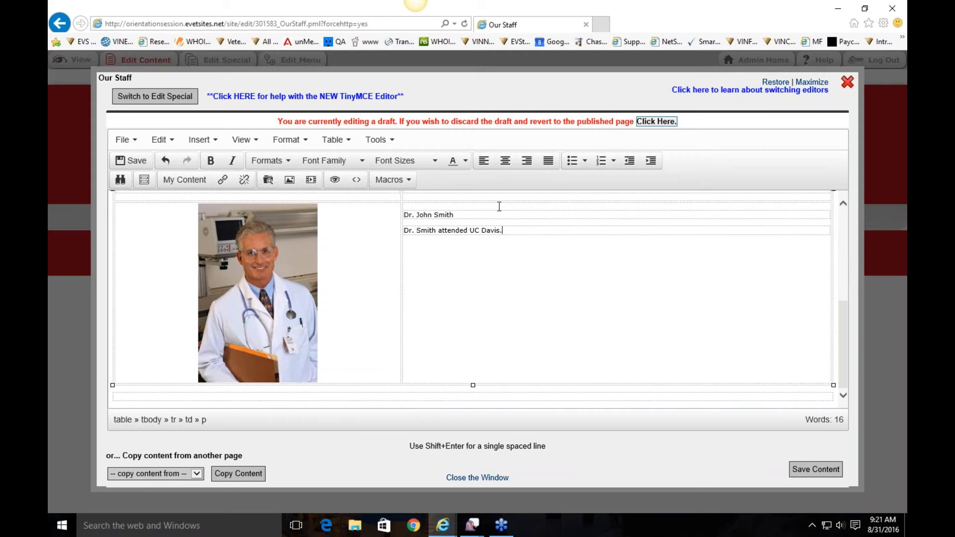
{"action": "right_click", "coordinate": [524, 233]}
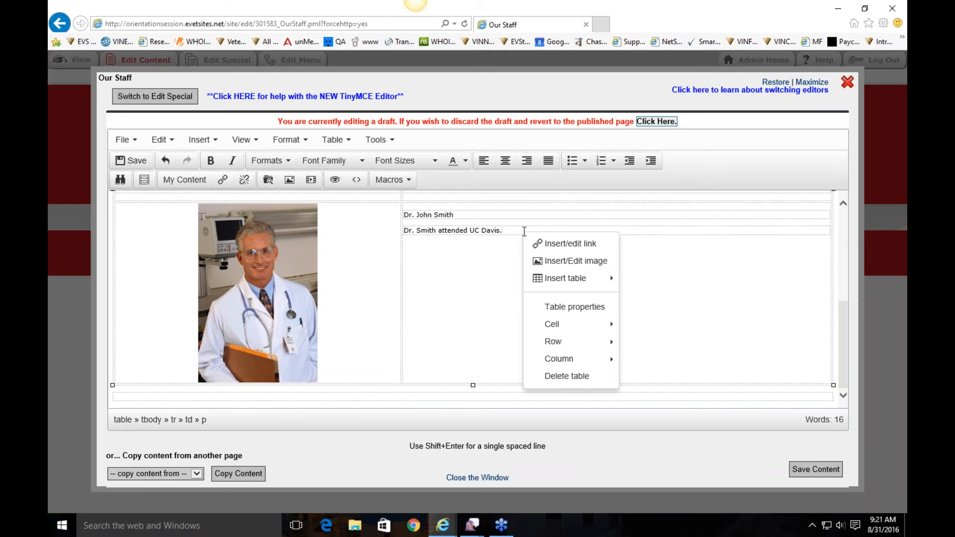
{"action": "mouse_move", "coordinate": [570, 347]}
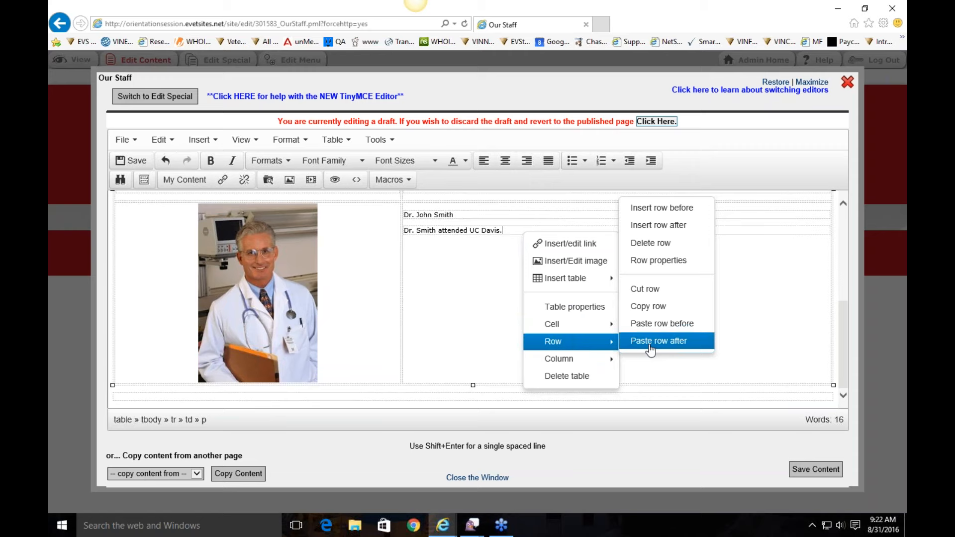
{"action": "left_click", "coordinate": [659, 225]}
{"action": "scroll", "coordinate": [535, 324], "scroll_direction": "down", "scroll_amount": 1}
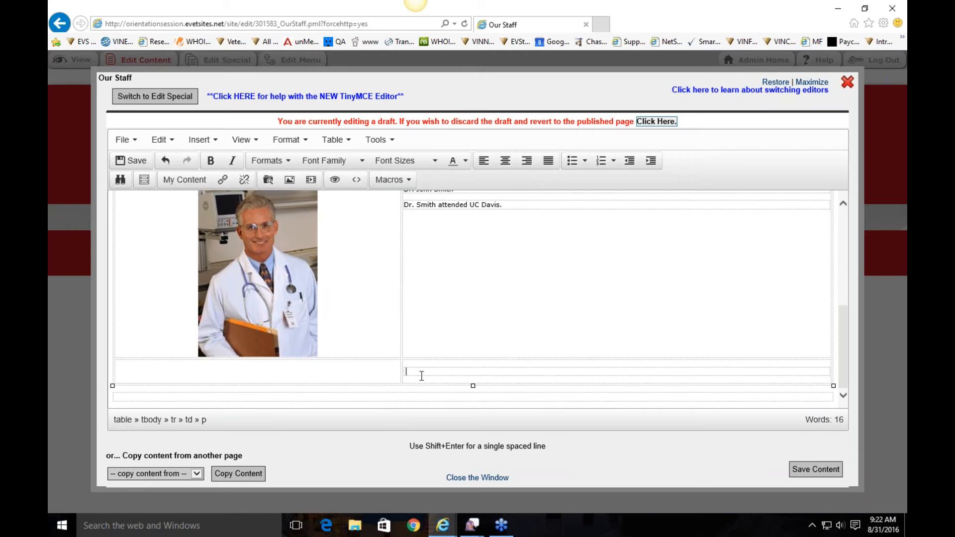
{"action": "scroll", "coordinate": [421, 376], "scroll_direction": "up", "scroll_amount": 4}
{"action": "left_click", "coordinate": [292, 264]}
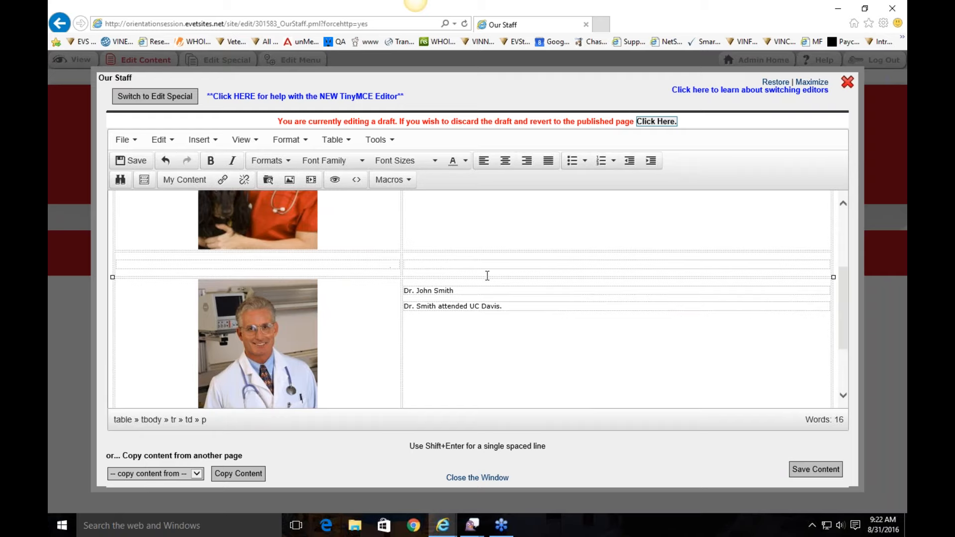
Step: Insert another bottom row and label its cells PICTURE and BIO
{"action": "scroll", "coordinate": [508, 273], "scroll_direction": "down", "scroll_amount": 4}
{"action": "right_click", "coordinate": [417, 374]}
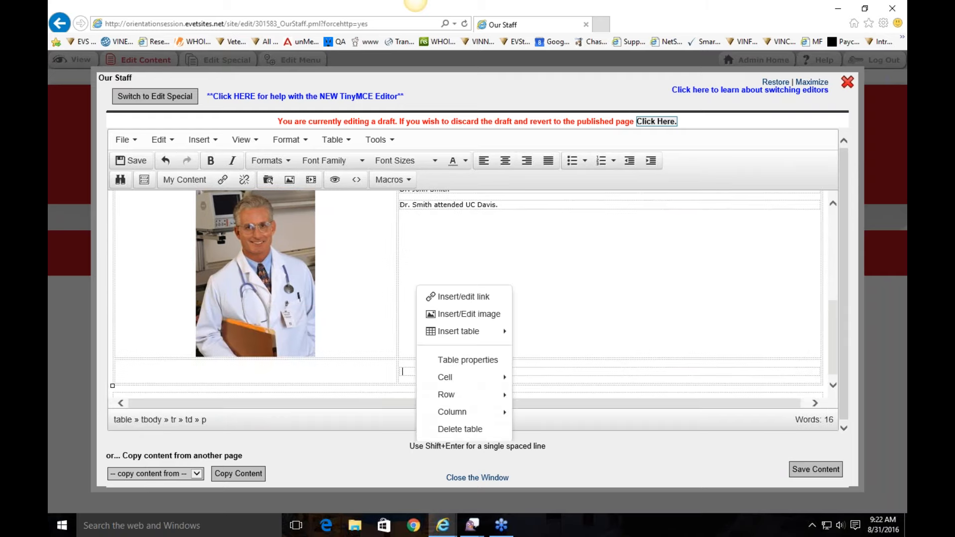
{"action": "mouse_move", "coordinate": [496, 398]}
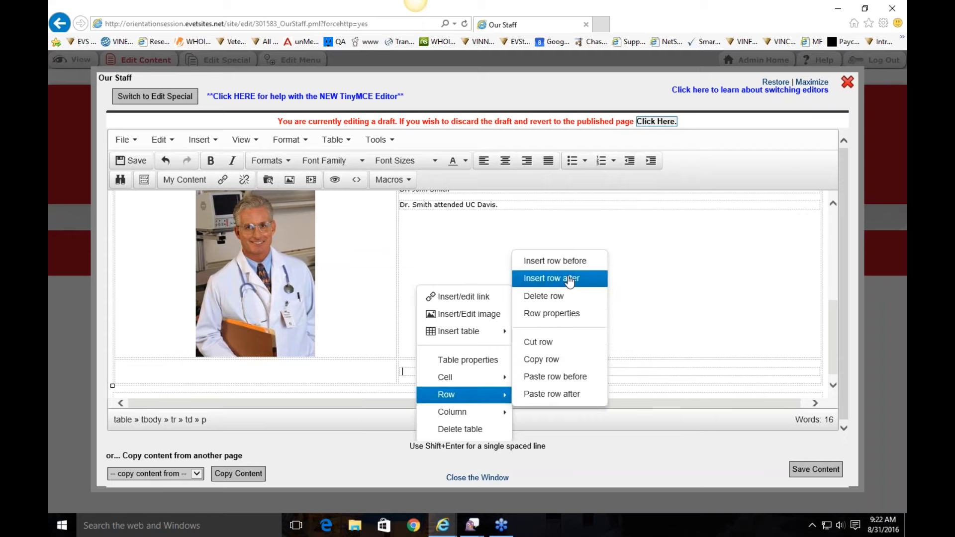
{"action": "left_click", "coordinate": [552, 279]}
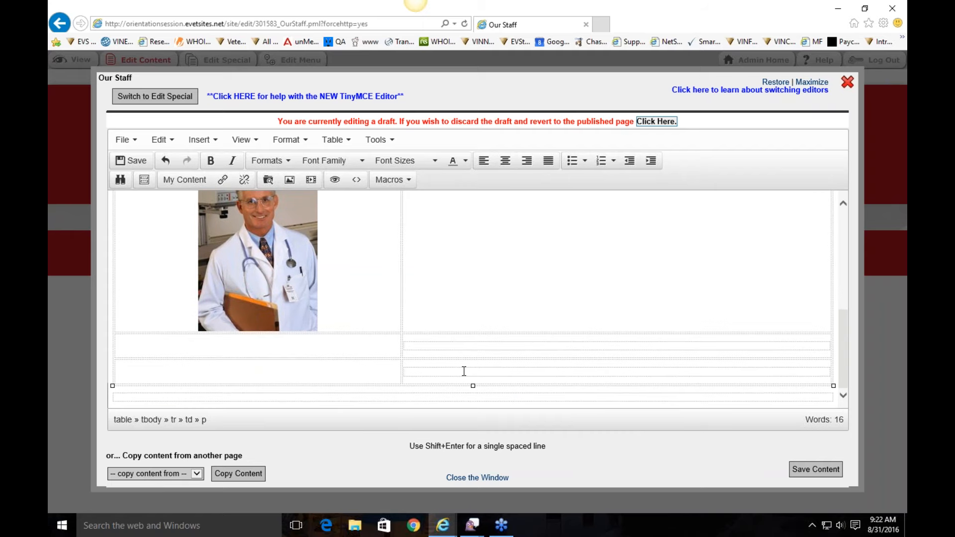
{"action": "type", "text": "BIO"}
{"action": "left_click", "coordinate": [342, 368]}
{"action": "type", "text": "PICTURE"}
{"action": "left_click", "coordinate": [445, 373]}
{"action": "right_click", "coordinate": [586, 344]}
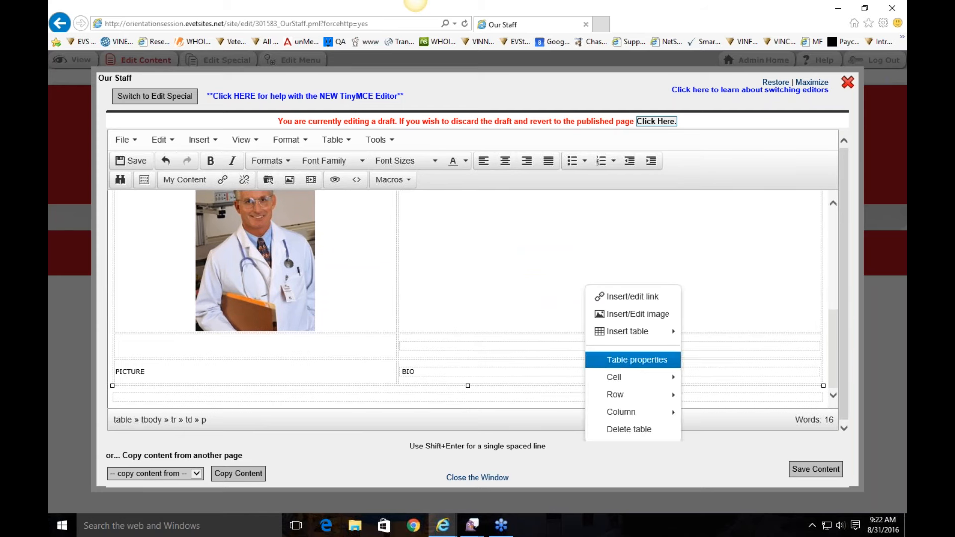
Step: Add a trial 'Education:' column, delete it again, and save the staff table
{"action": "mouse_move", "coordinate": [645, 415]}
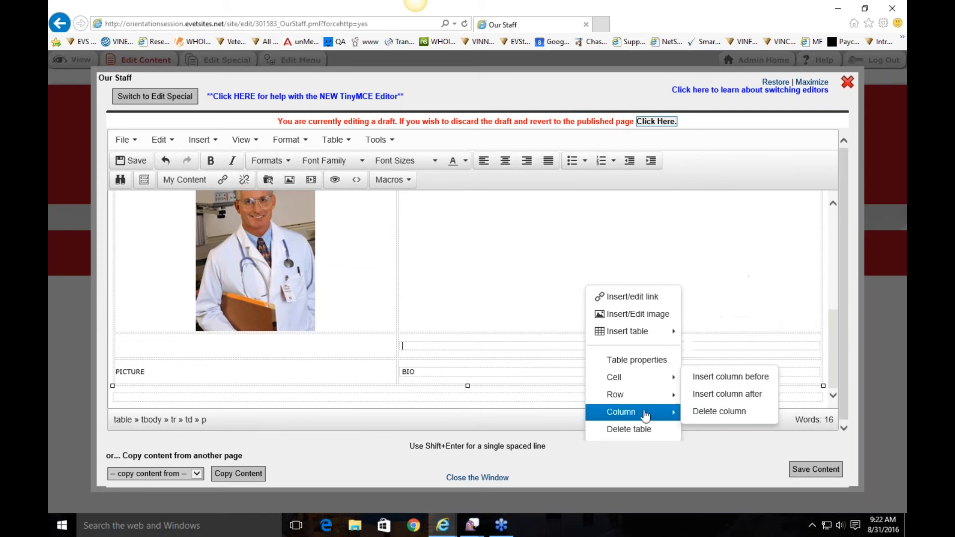
{"action": "left_click", "coordinate": [737, 394]}
{"action": "scroll", "coordinate": [799, 328], "scroll_direction": "up", "scroll_amount": 6}
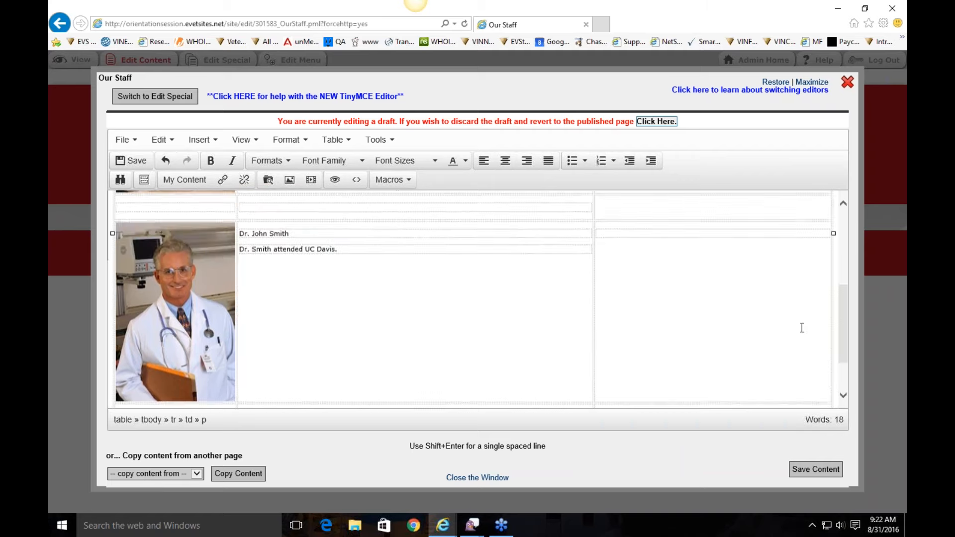
{"action": "left_click", "coordinate": [683, 225]}
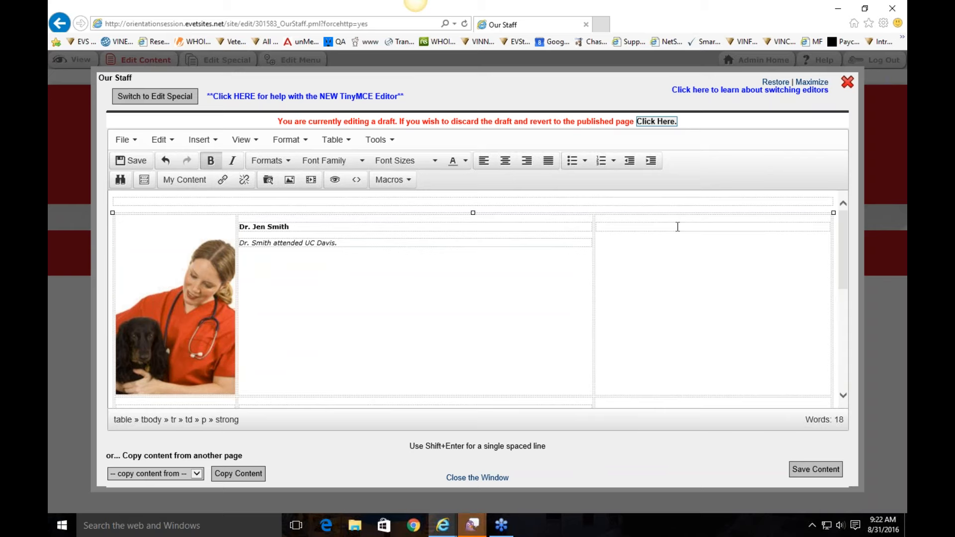
{"action": "type", "text": "Education:"}
{"action": "right_click", "coordinate": [678, 227]}
{"action": "mouse_move", "coordinate": [727, 353]}
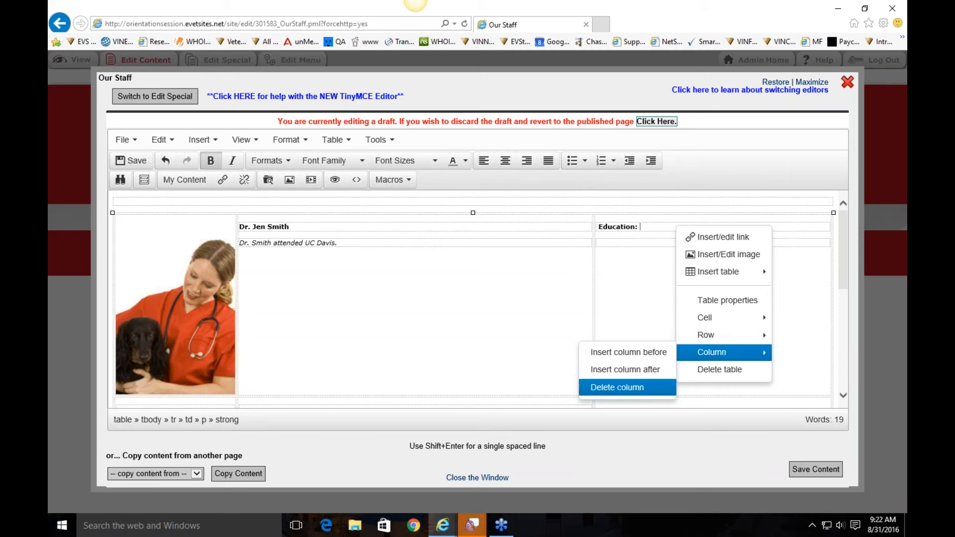
{"action": "left_click", "coordinate": [617, 387]}
{"action": "left_click", "coordinate": [531, 300]}
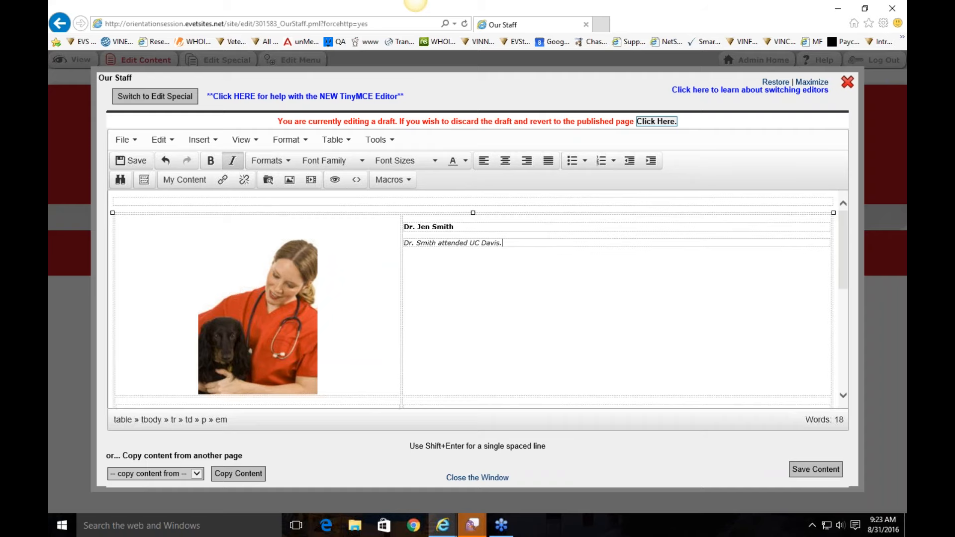
{"action": "left_click", "coordinate": [820, 468]}
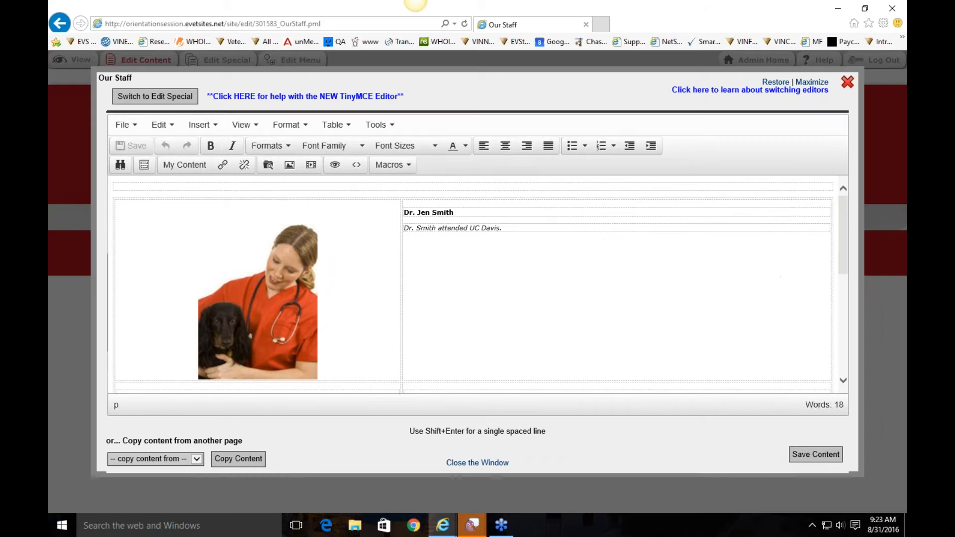
Step: Close the editor and review the live Our Staff page
{"action": "left_click", "coordinate": [847, 82]}
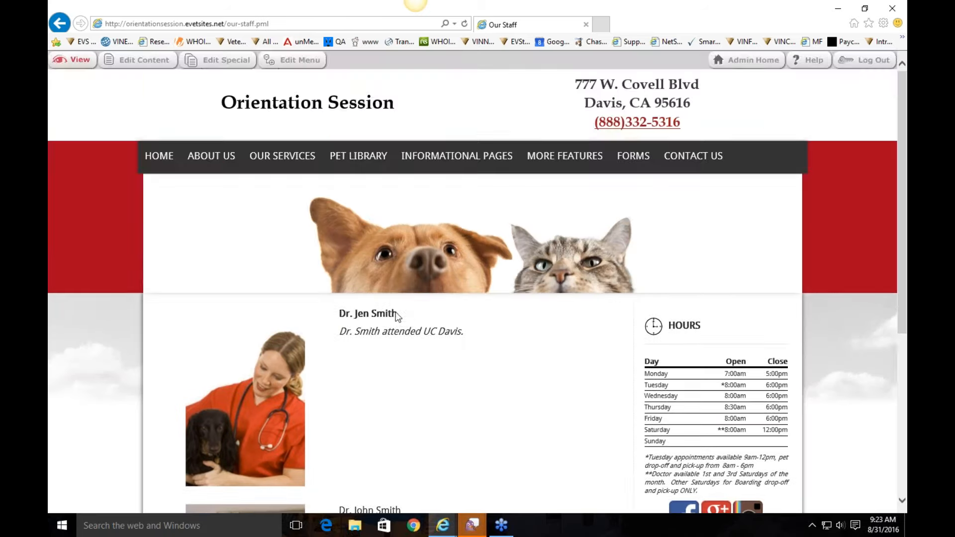
{"action": "scroll", "coordinate": [433, 345], "scroll_direction": "down", "scroll_amount": 3}
{"action": "scroll", "coordinate": [428, 343], "scroll_direction": "down", "scroll_amount": 3}
{"action": "scroll", "coordinate": [429, 344], "scroll_direction": "up", "scroll_amount": 5}
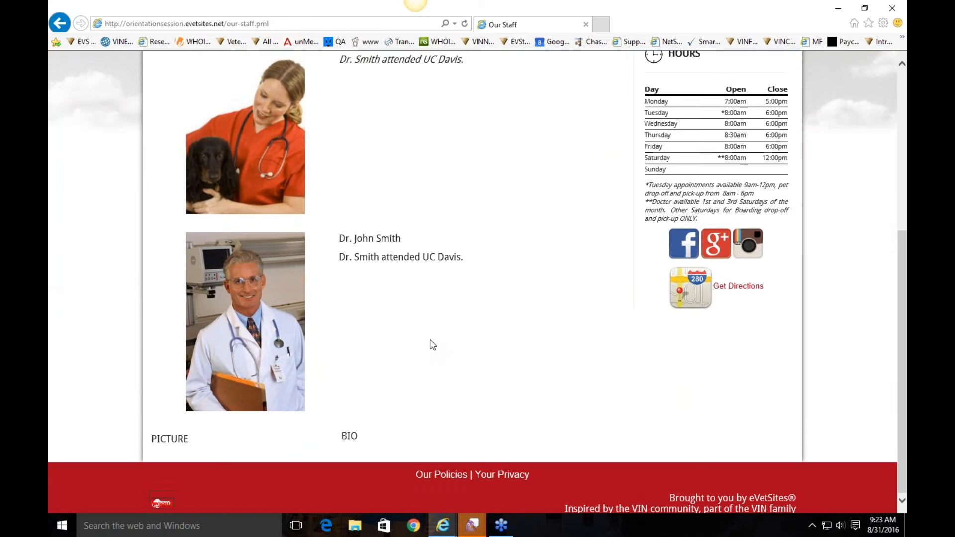
{"action": "scroll", "coordinate": [331, 265], "scroll_direction": "up", "scroll_amount": 2}
Step: Reopen the staff editor, look at the table commands without inserting anything, and close it
{"action": "left_click", "coordinate": [144, 60]}
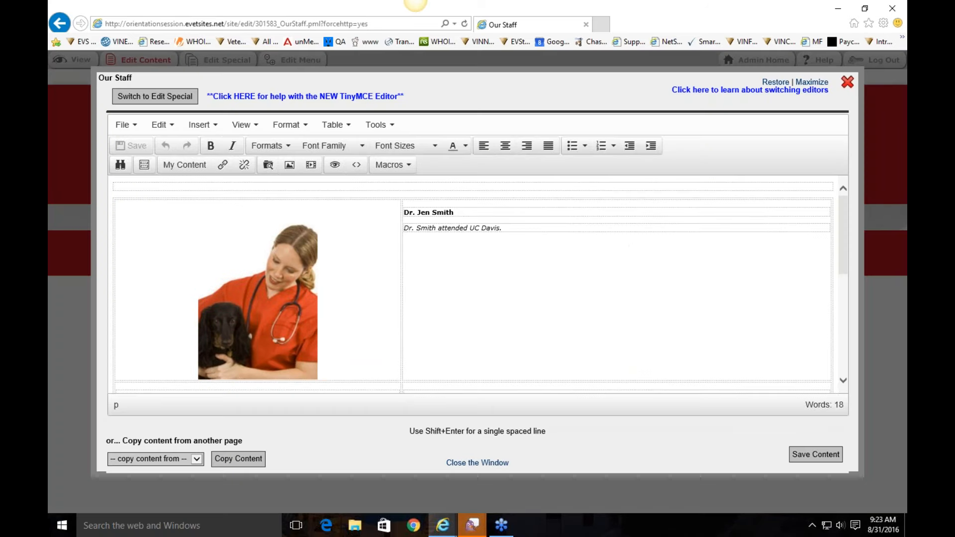
{"action": "left_click", "coordinate": [351, 128]}
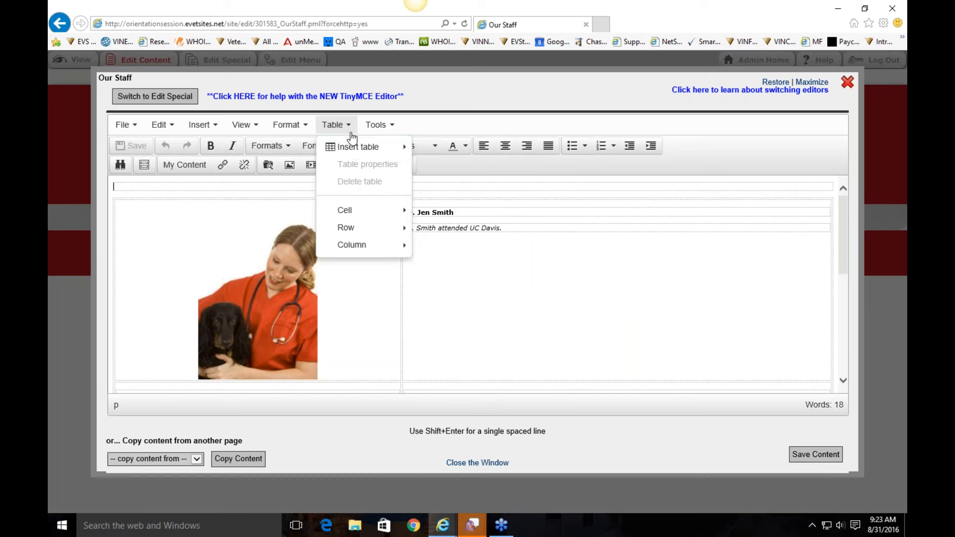
{"action": "mouse_move", "coordinate": [355, 152]}
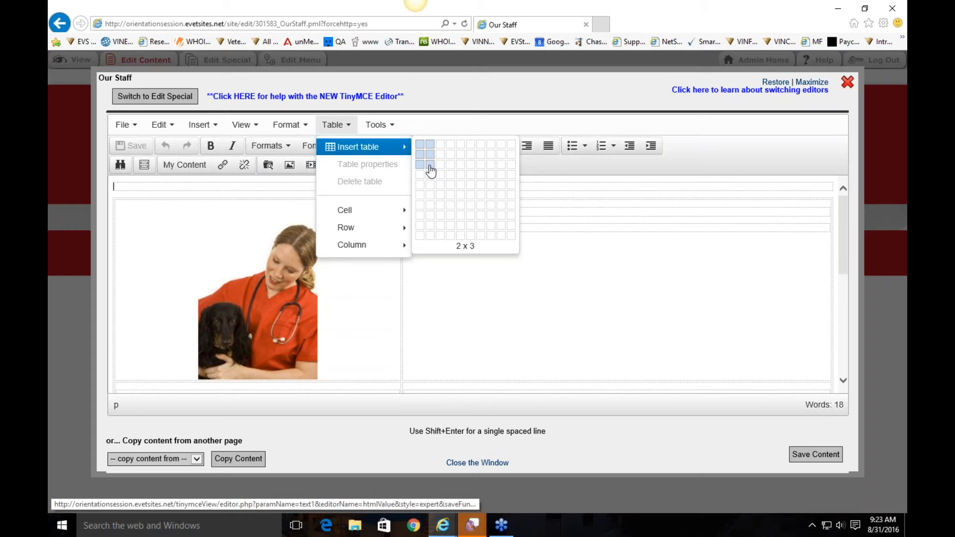
{"action": "left_click", "coordinate": [436, 130]}
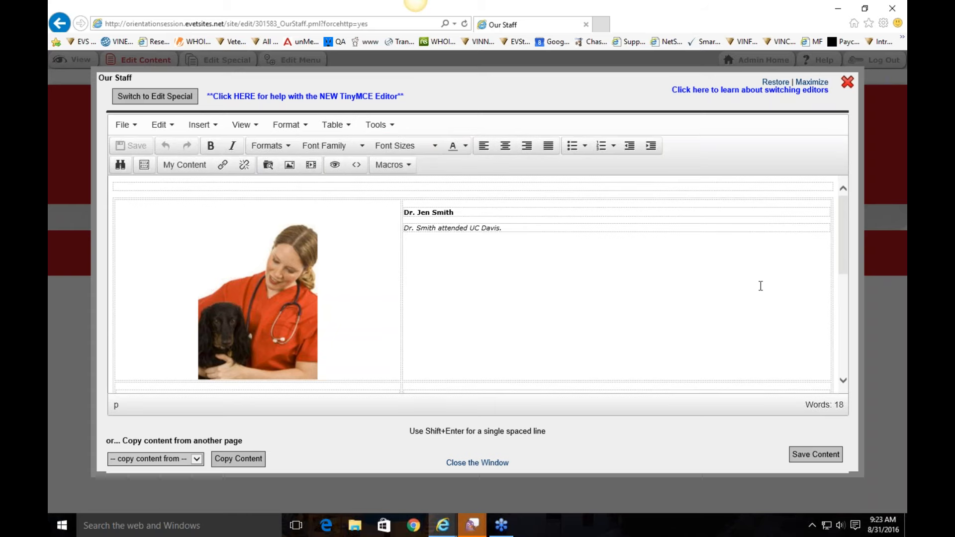
{"action": "left_click", "coordinate": [848, 82]}
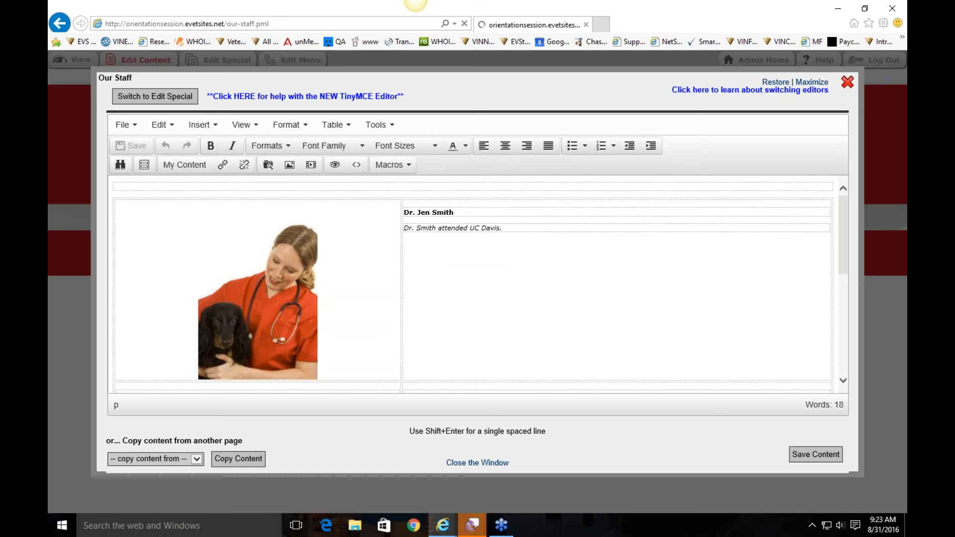
Step: Navigate through the site menu to About Us > Hours
{"action": "left_click", "coordinate": [298, 157]}
{"action": "mouse_move", "coordinate": [209, 156]}
{"action": "left_click", "coordinate": [220, 211]}
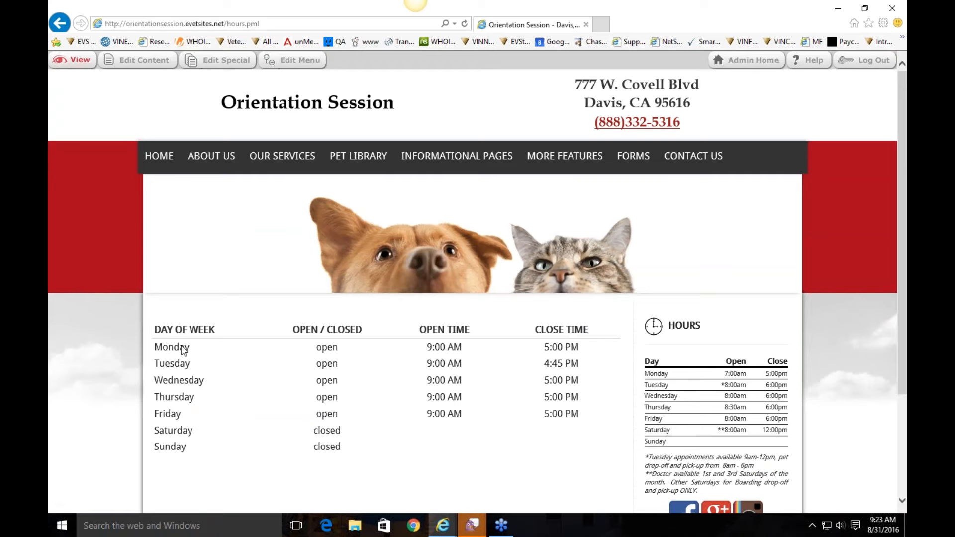
Step: In Edit Special, set Monday and Tuesday to open 8:00 AM, Tuesday closing 5:00 PM, and save
{"action": "left_click", "coordinate": [139, 60]}
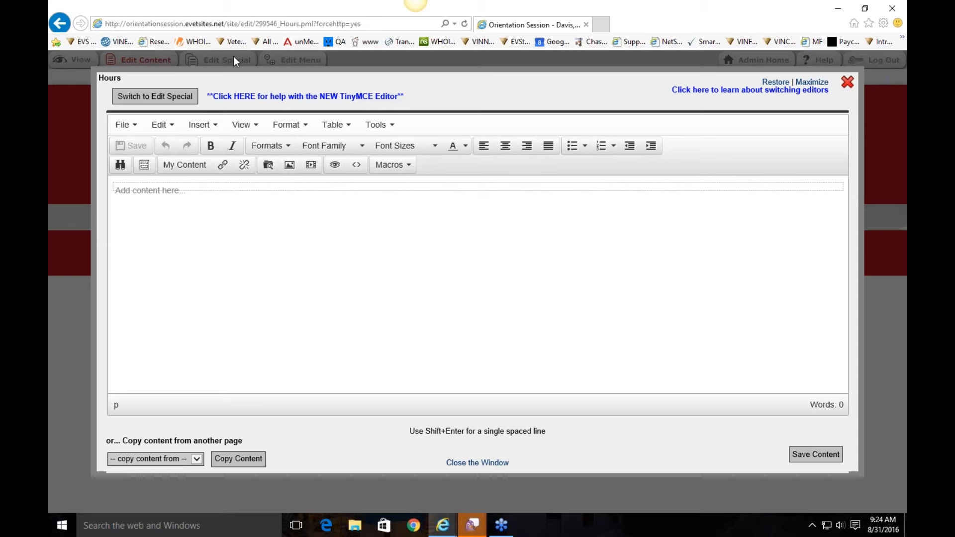
{"action": "left_click", "coordinate": [163, 100]}
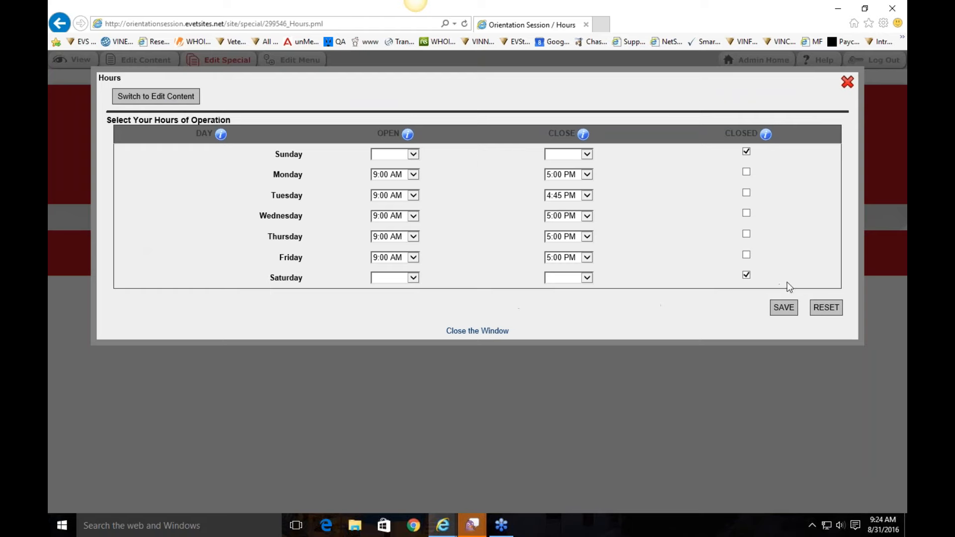
{"action": "left_click", "coordinate": [405, 174]}
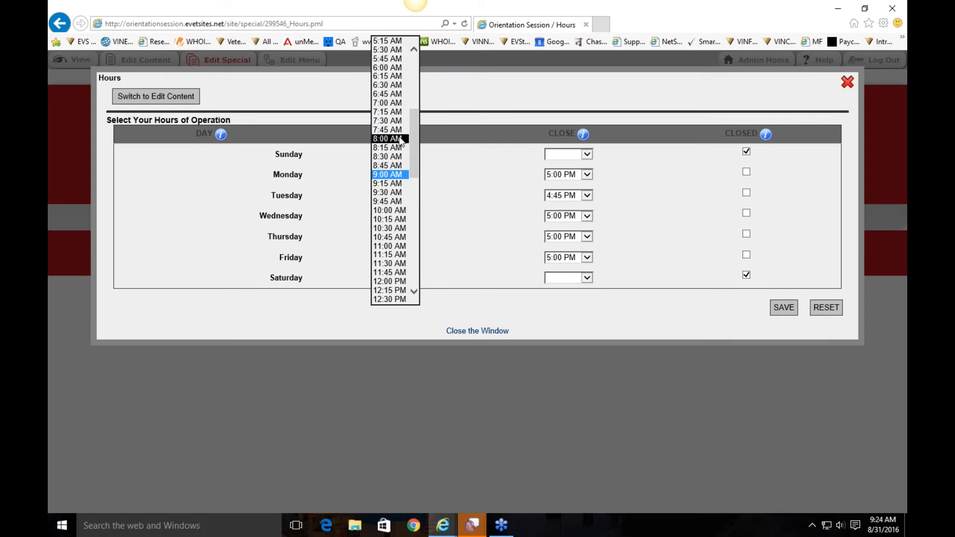
{"action": "left_click", "coordinate": [401, 142]}
{"action": "left_click", "coordinate": [405, 195]}
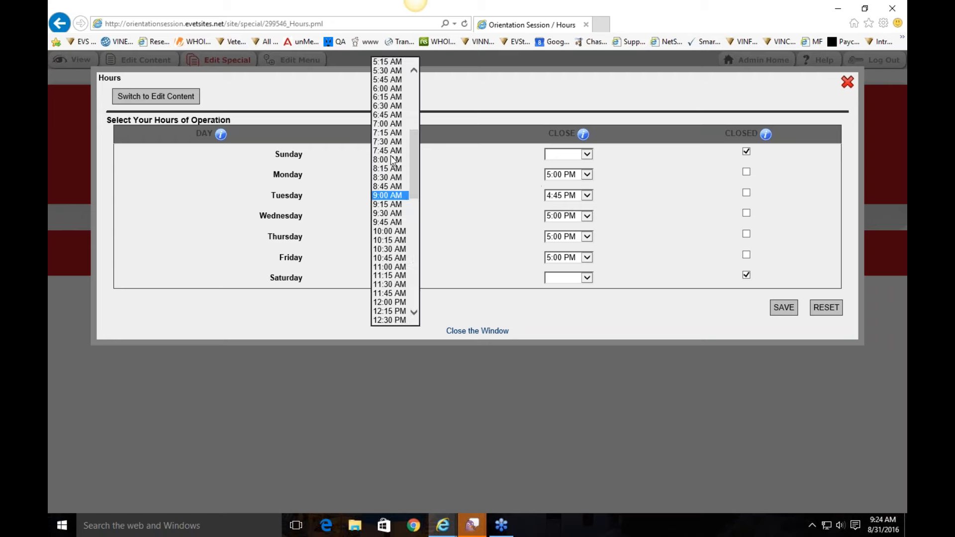
{"action": "left_click", "coordinate": [406, 160]}
{"action": "left_click", "coordinate": [562, 198]}
{"action": "left_click", "coordinate": [565, 209]}
{"action": "left_click", "coordinate": [680, 244]}
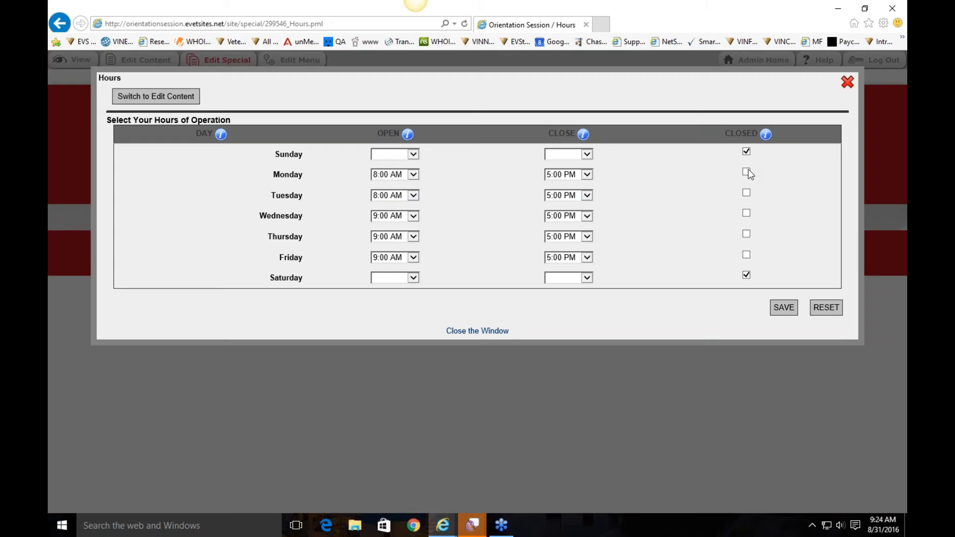
{"action": "left_click", "coordinate": [783, 312]}
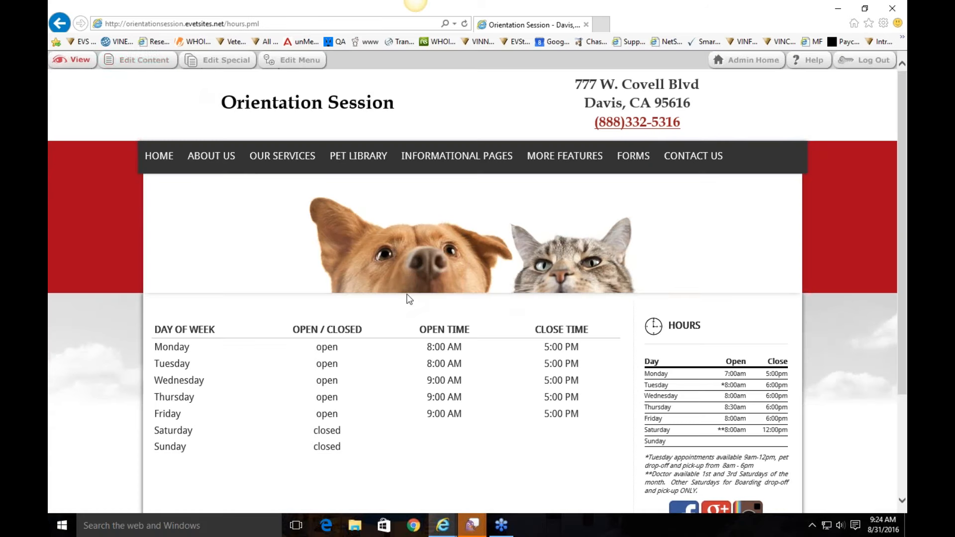
{"action": "left_click", "coordinate": [142, 60]}
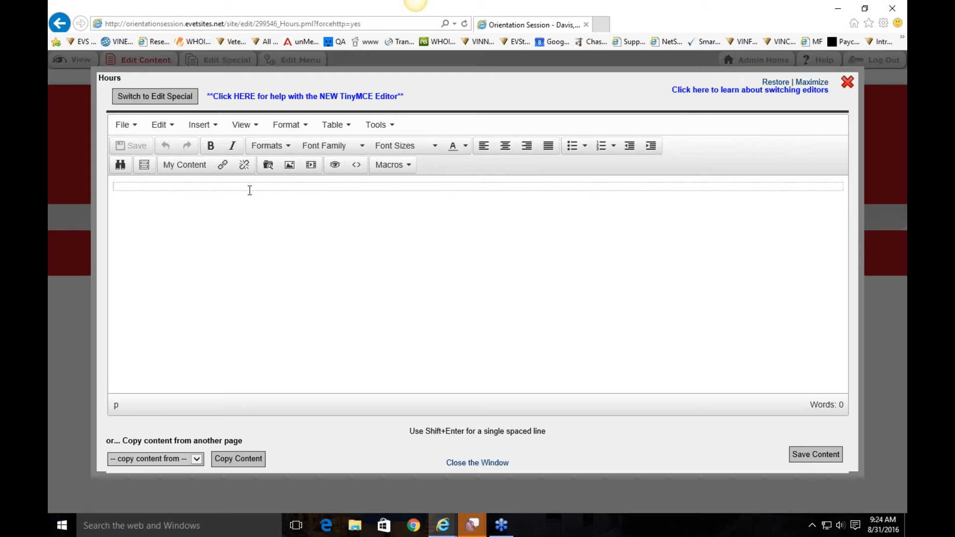
Step: Type 'Closed for the holidays!', make it bold, 12pt and red, and save
{"action": "type", "text": "Cl"}
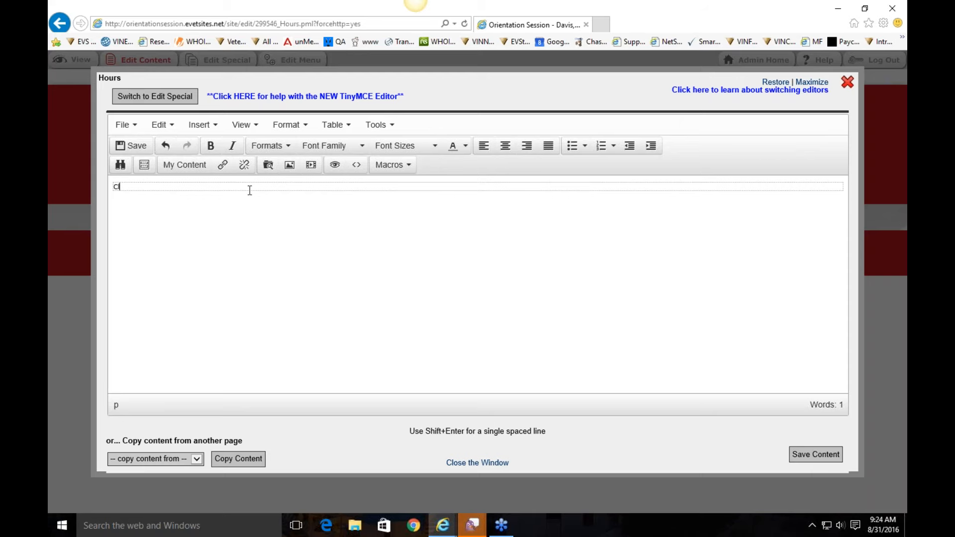
{"action": "type", "text": "osed for the "}
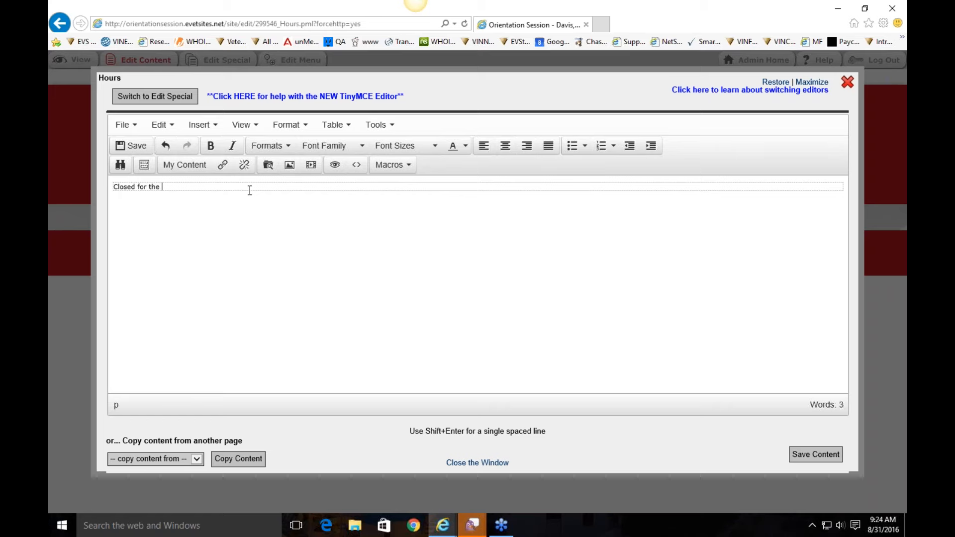
{"action": "type", "text": "holidays!"}
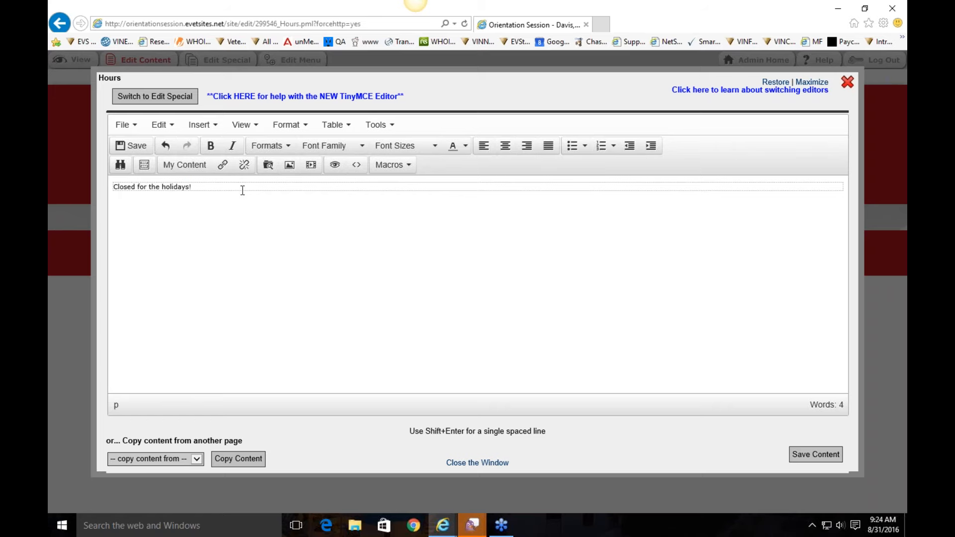
{"action": "left_click_drag", "start_coordinate": [242, 187], "coordinate": [110, 187]}
{"action": "left_click", "coordinate": [211, 146]}
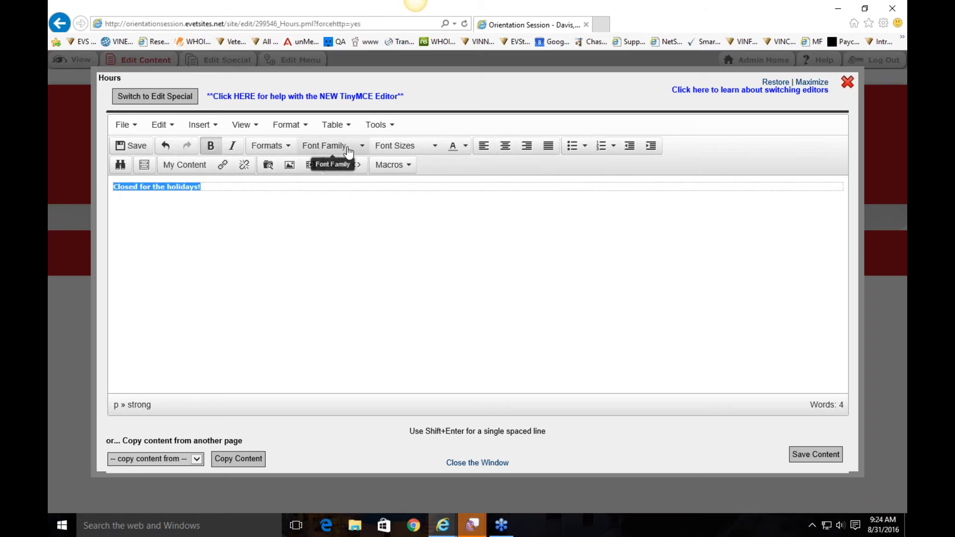
{"action": "left_click", "coordinate": [392, 146]}
{"action": "left_click", "coordinate": [390, 202]}
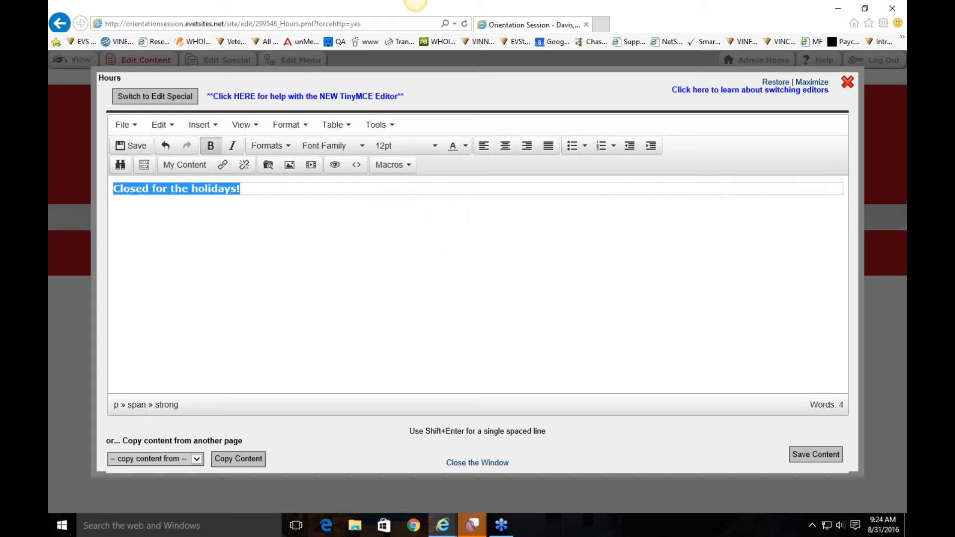
{"action": "left_click", "coordinate": [465, 146]}
{"action": "left_click", "coordinate": [453, 189]}
{"action": "left_click", "coordinate": [600, 259]}
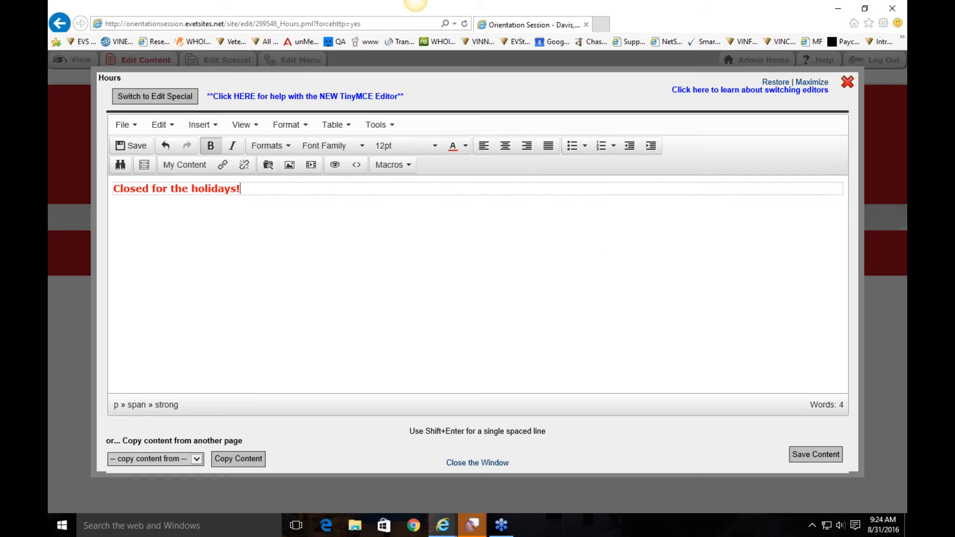
{"action": "left_click", "coordinate": [816, 454]}
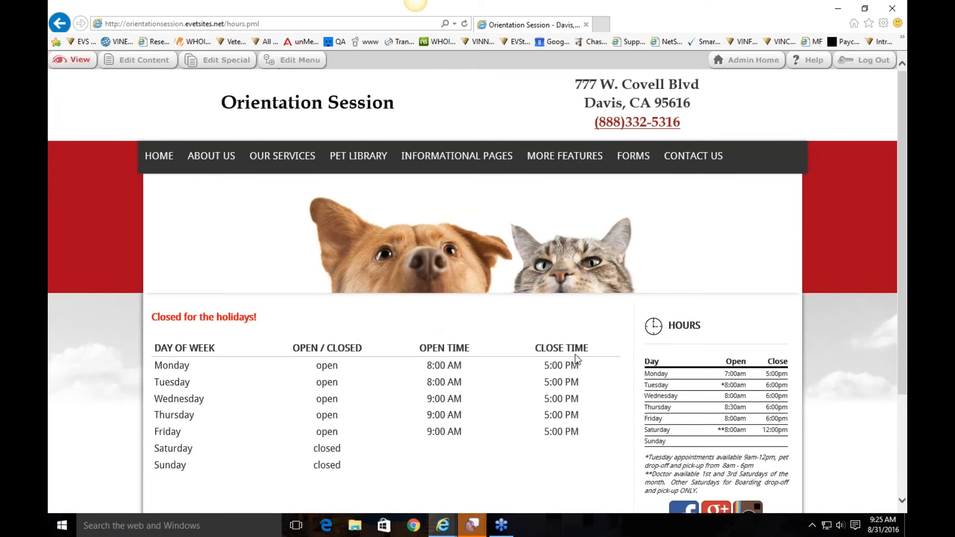
Step: Review the published holiday notice, then go to the Our Services page
{"action": "scroll", "coordinate": [255, 316], "scroll_direction": "down", "scroll_amount": 2}
{"action": "scroll", "coordinate": [256, 317], "scroll_direction": "up", "scroll_amount": 2}
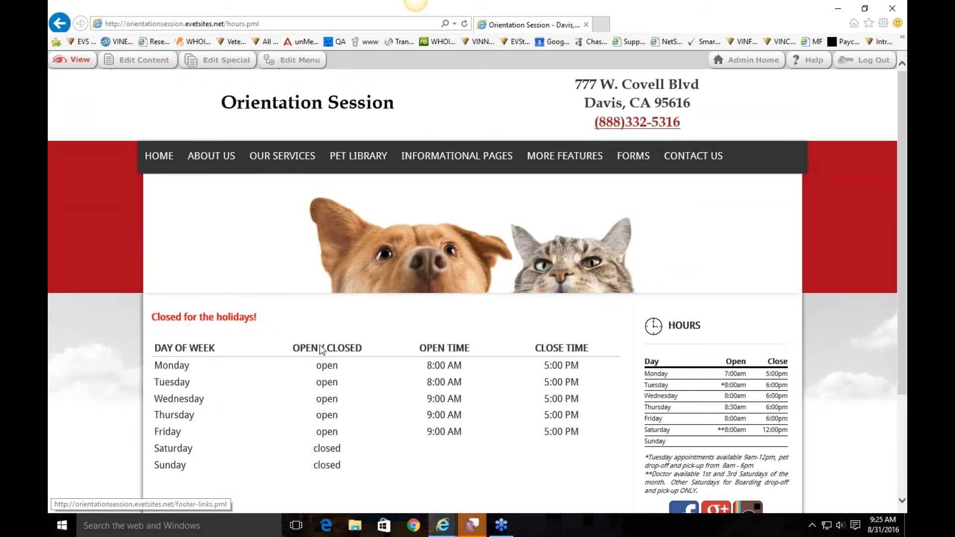
{"action": "left_click_drag", "start_coordinate": [289, 321], "coordinate": [154, 322]}
{"action": "left_click", "coordinate": [303, 326]}
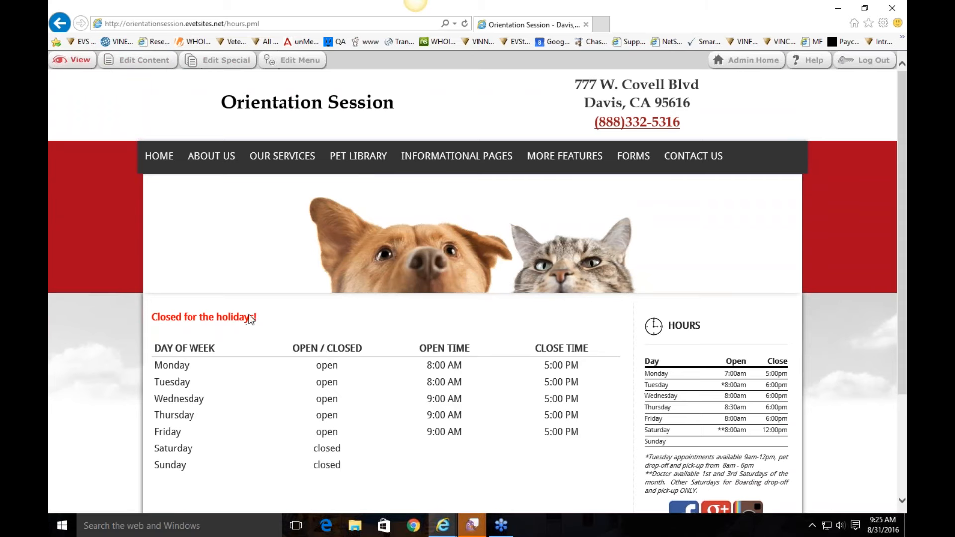
{"action": "mouse_move", "coordinate": [251, 155]}
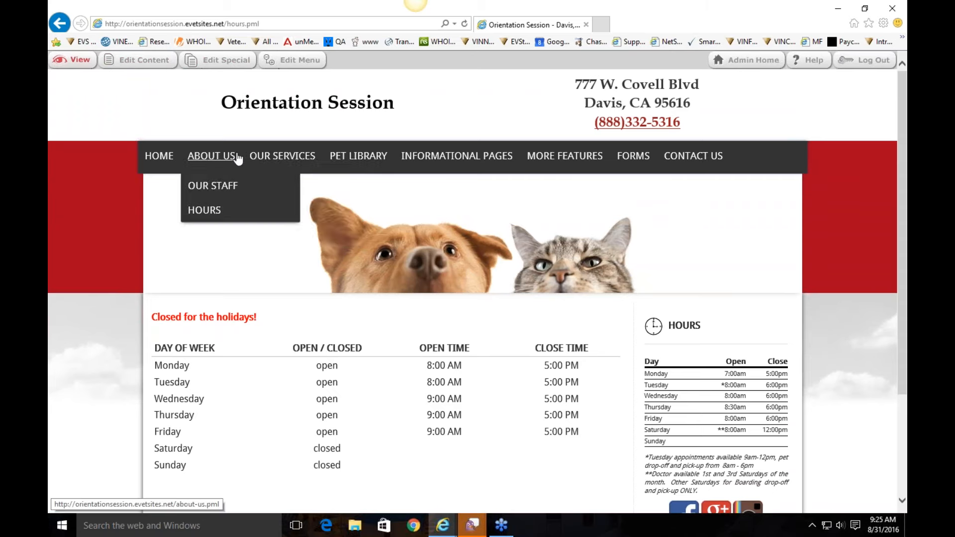
{"action": "left_click", "coordinate": [305, 153]}
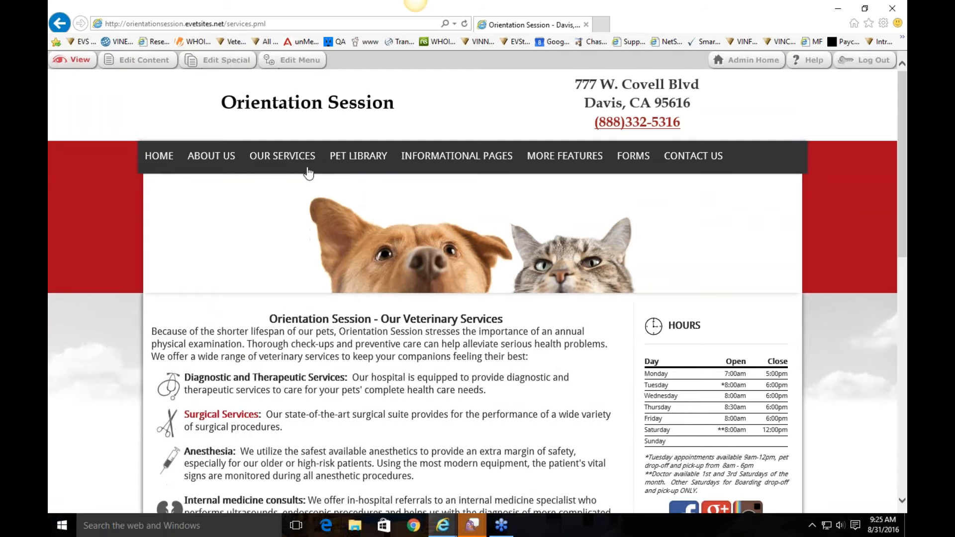
{"action": "scroll", "coordinate": [542, 326], "scroll_direction": "down", "scroll_amount": 5}
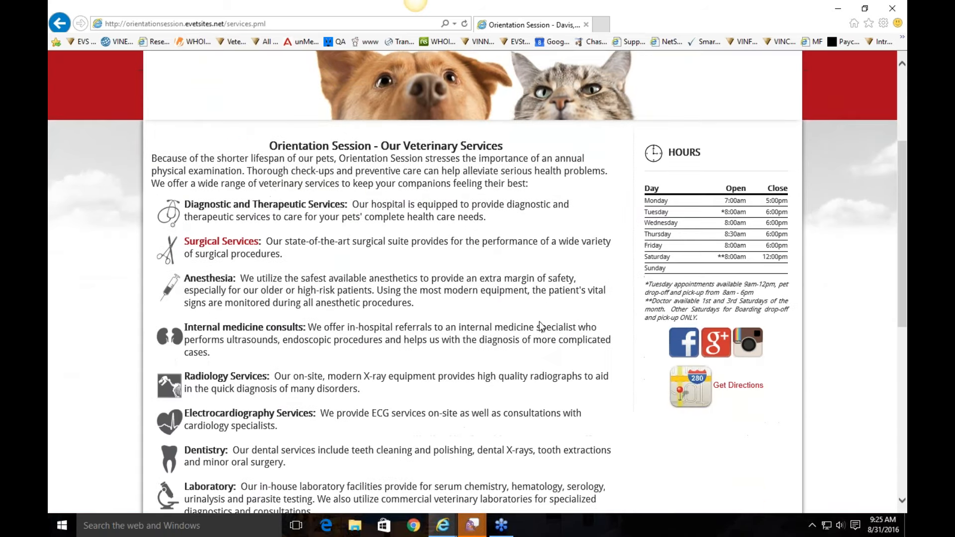
{"action": "scroll", "coordinate": [539, 322], "scroll_direction": "up", "scroll_amount": 5}
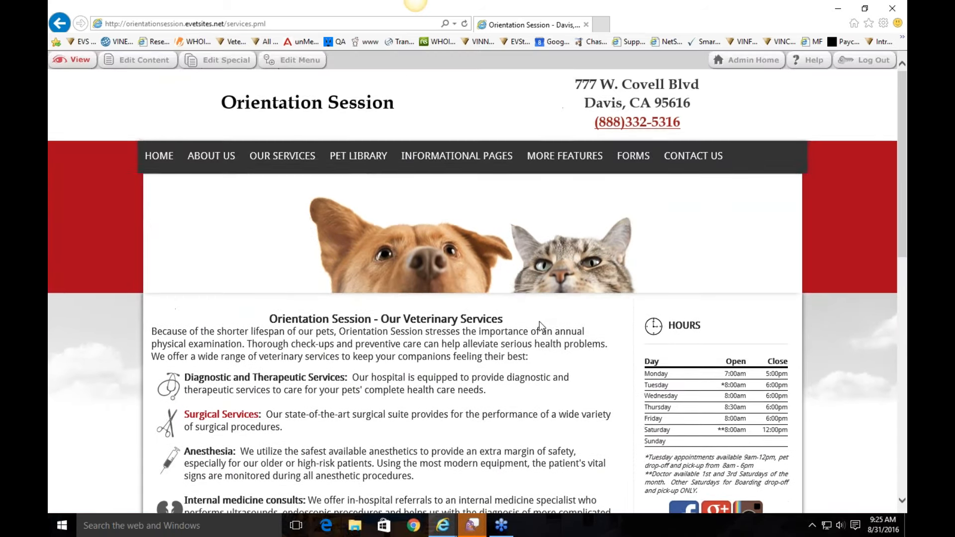
{"action": "scroll", "coordinate": [539, 321], "scroll_direction": "down", "scroll_amount": 1}
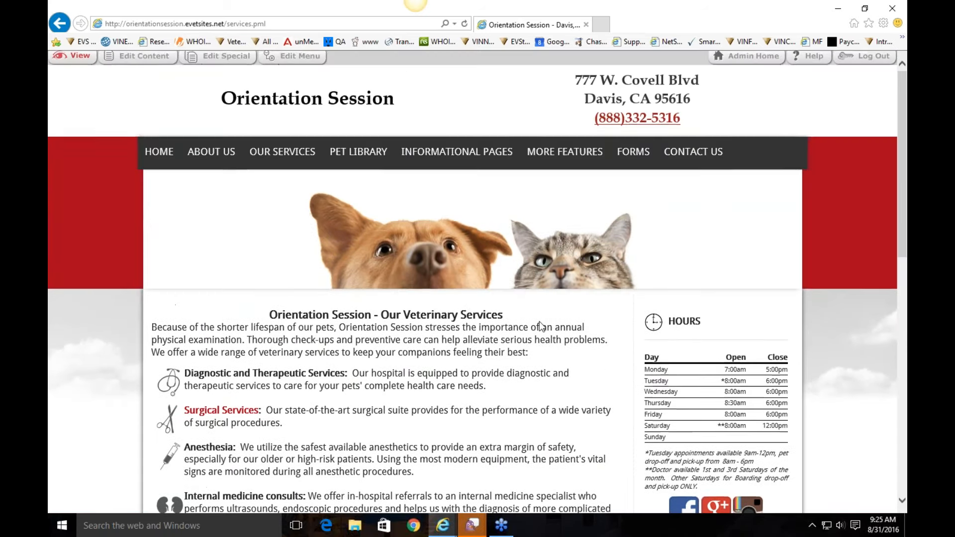
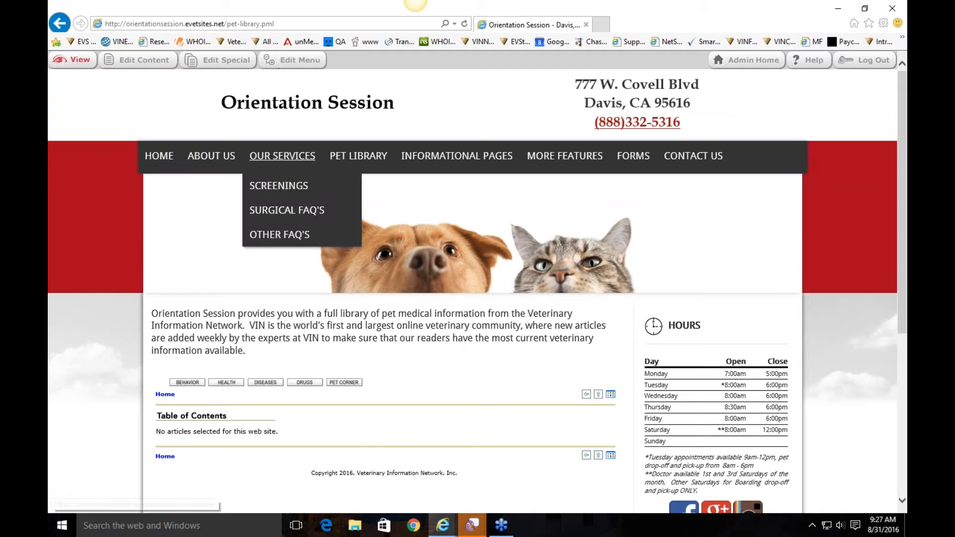
Step: Open the Library Administration window through Edit Special on the Pet Library page
{"action": "left_click", "coordinate": [207, 68]}
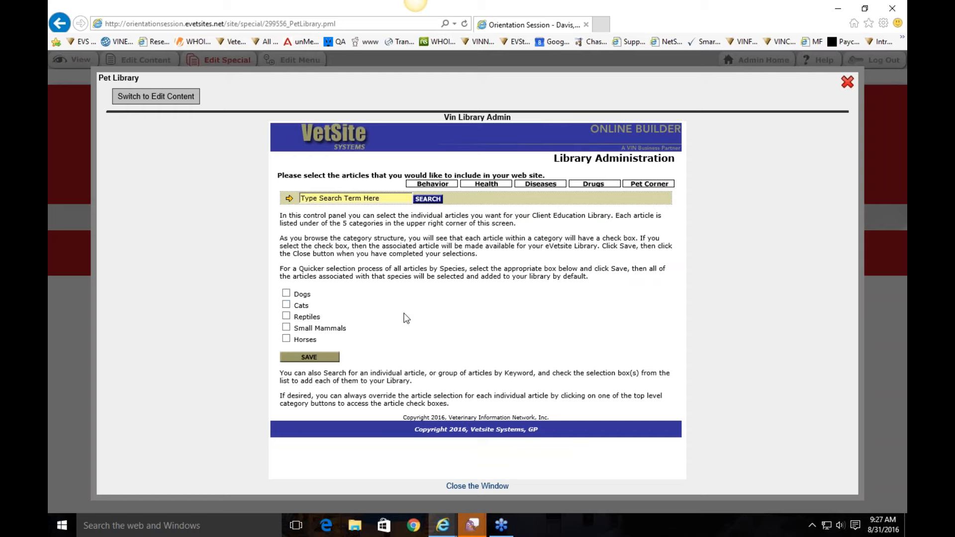
Step: Add all Dogs and Cats articles to the pet library and close the administration window
{"action": "left_click", "coordinate": [286, 293]}
{"action": "left_click", "coordinate": [287, 305]}
{"action": "left_click", "coordinate": [852, 83]}
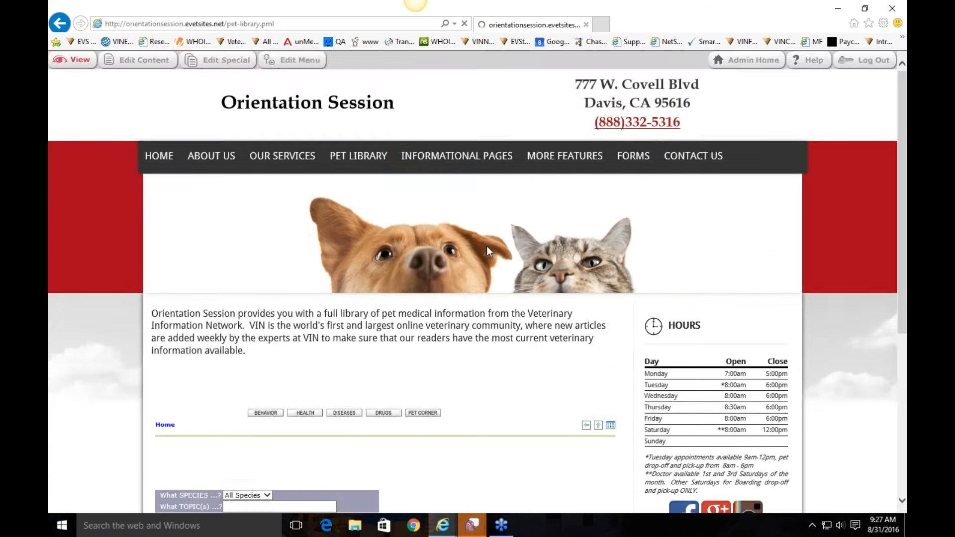
Step: Search the pet library for 'fleas' across All Species
{"action": "scroll", "coordinate": [528, 296], "scroll_direction": "down", "scroll_amount": 3}
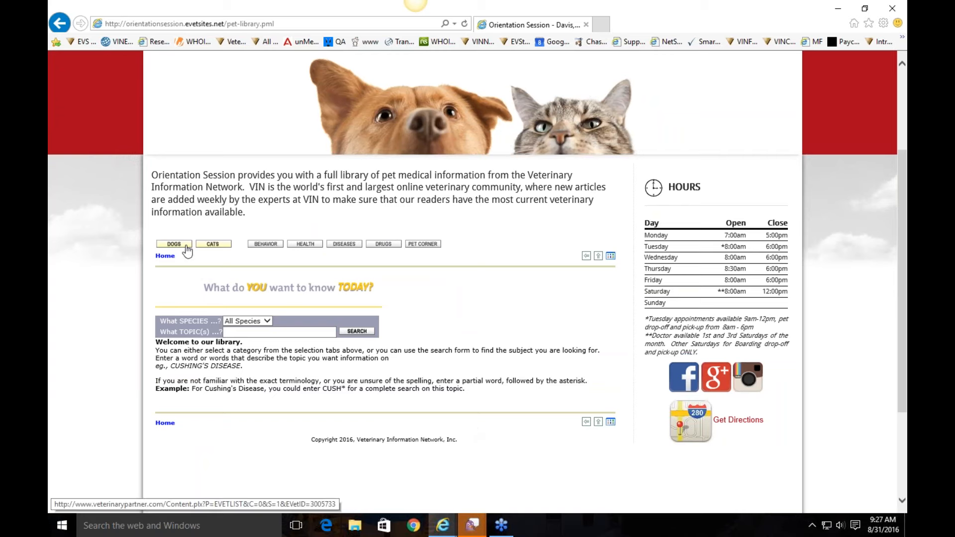
{"action": "left_click", "coordinate": [273, 334]}
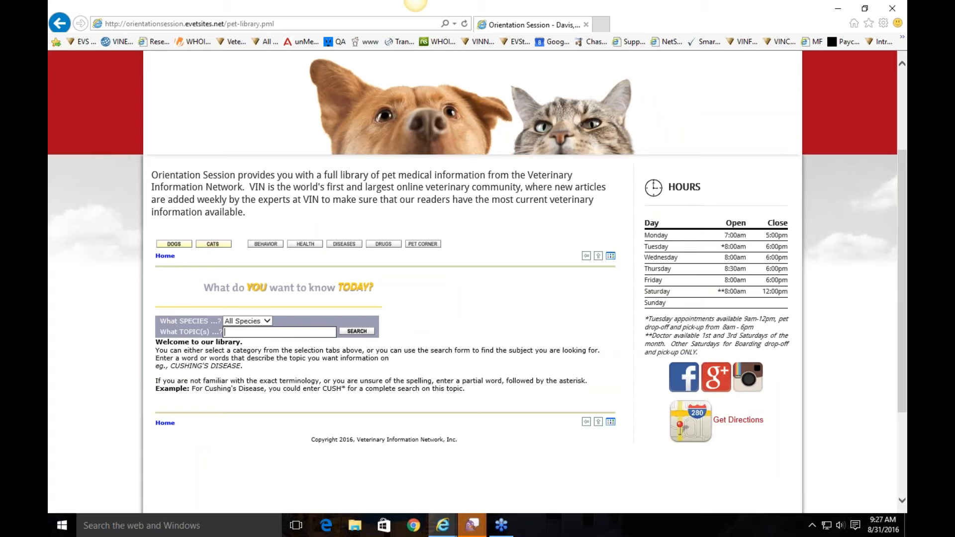
{"action": "left_click", "coordinate": [256, 321]}
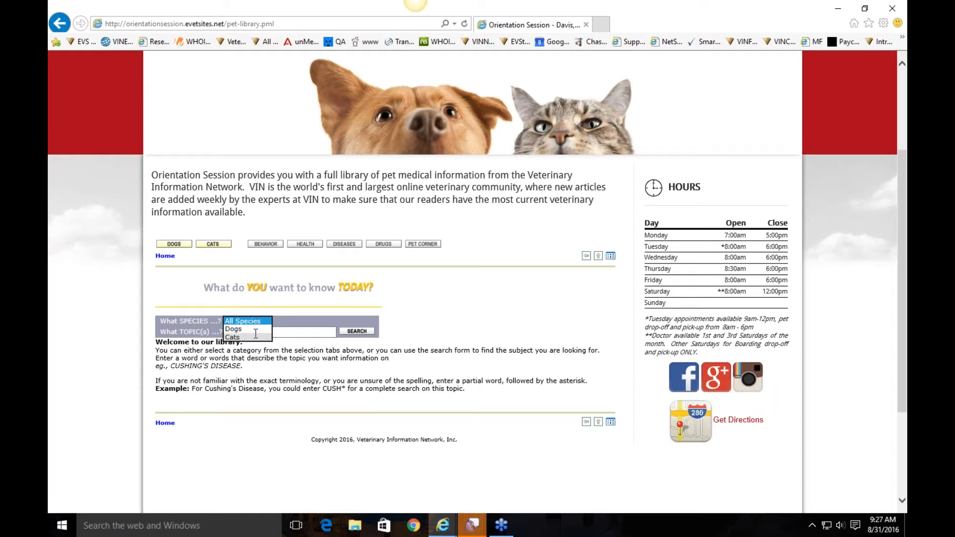
{"action": "left_click", "coordinate": [290, 333]}
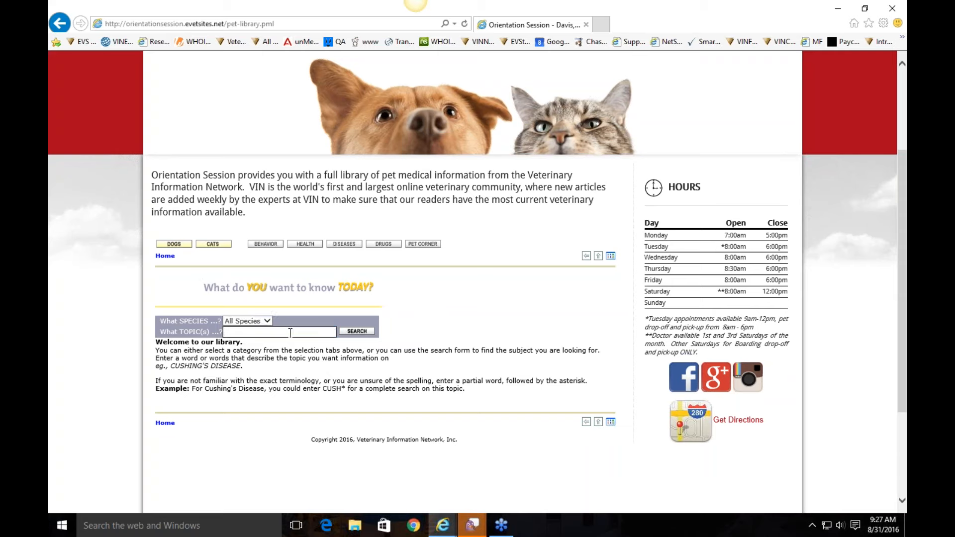
{"action": "type", "text": "fleas"}
{"action": "left_click", "coordinate": [357, 332]}
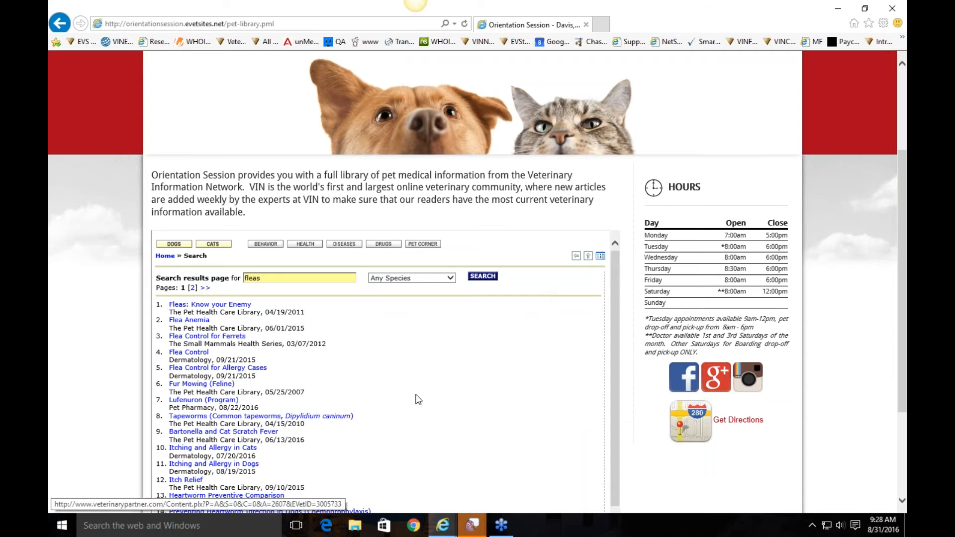
{"action": "scroll", "coordinate": [503, 337], "scroll_direction": "down", "scroll_amount": 6}
{"action": "scroll", "coordinate": [550, 336], "scroll_direction": "up", "scroll_amount": 10}
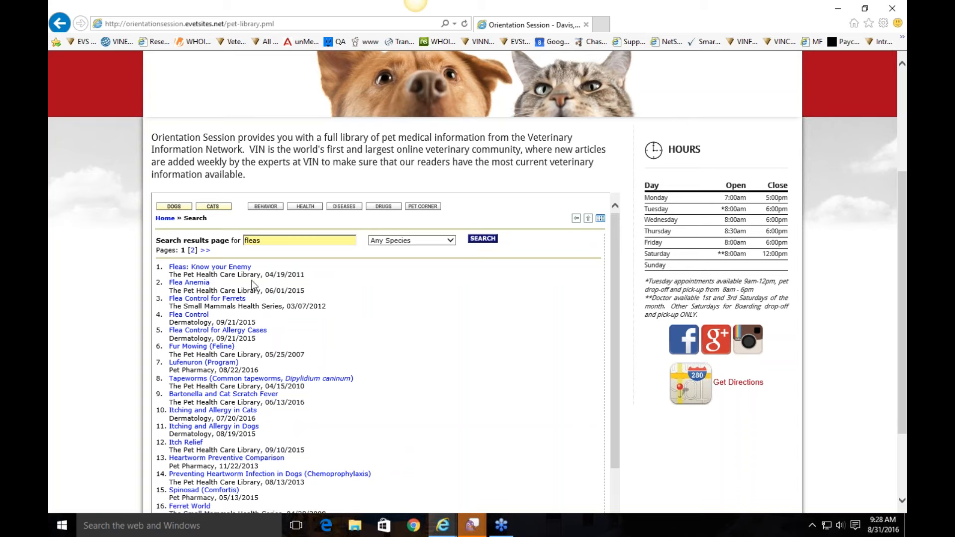
Step: Open and read the 'Fleas: Know your Enemy' article
{"action": "left_click", "coordinate": [219, 269]}
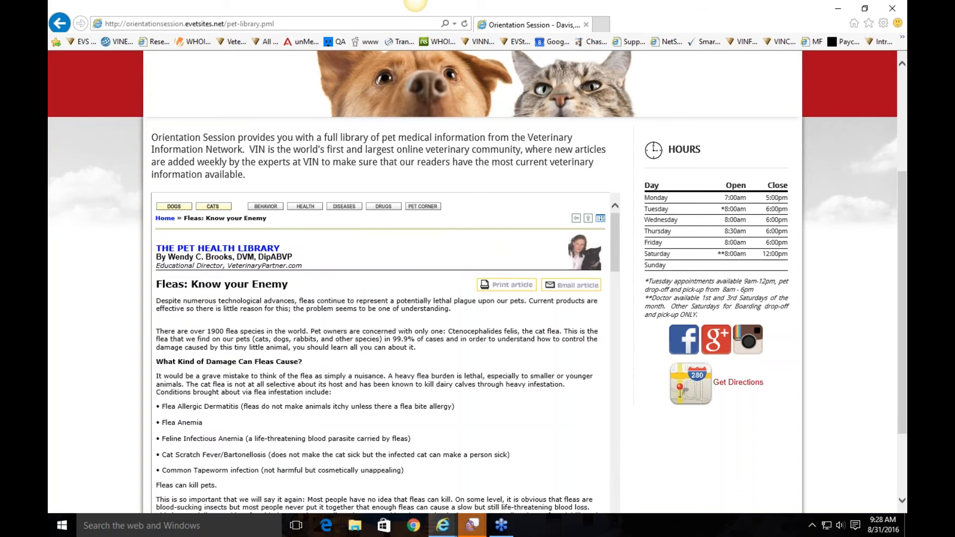
{"action": "scroll", "coordinate": [456, 400], "scroll_direction": "down", "scroll_amount": 6}
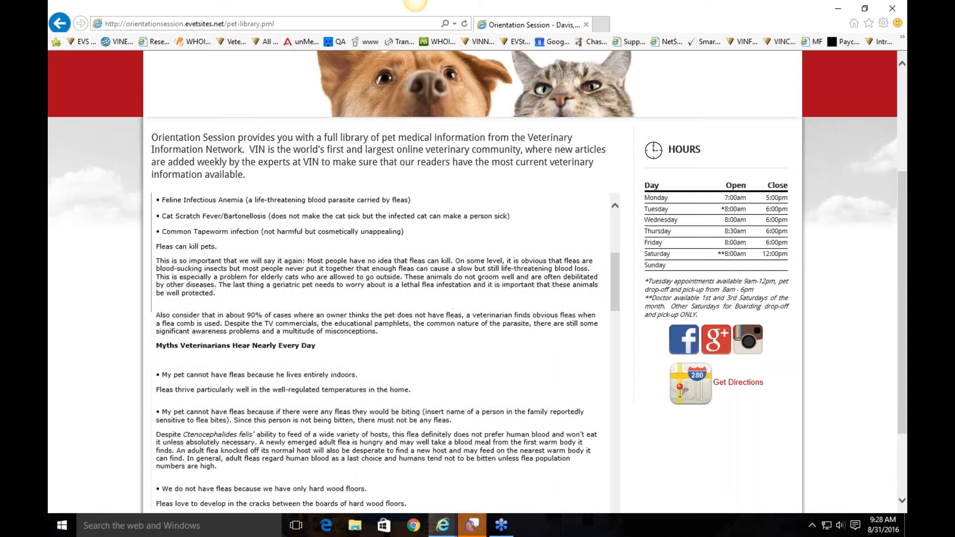
{"action": "scroll", "coordinate": [588, 414], "scroll_direction": "up", "scroll_amount": 10}
{"action": "scroll", "coordinate": [589, 414], "scroll_direction": "down", "scroll_amount": 2}
{"action": "scroll", "coordinate": [588, 414], "scroll_direction": "up", "scroll_amount": 2}
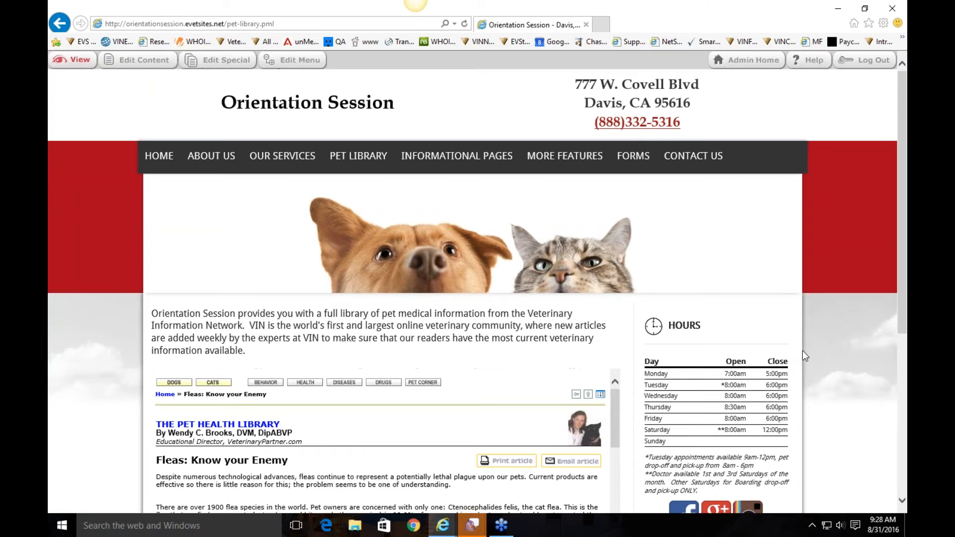
{"action": "scroll", "coordinate": [800, 352], "scroll_direction": "down", "scroll_amount": 1}
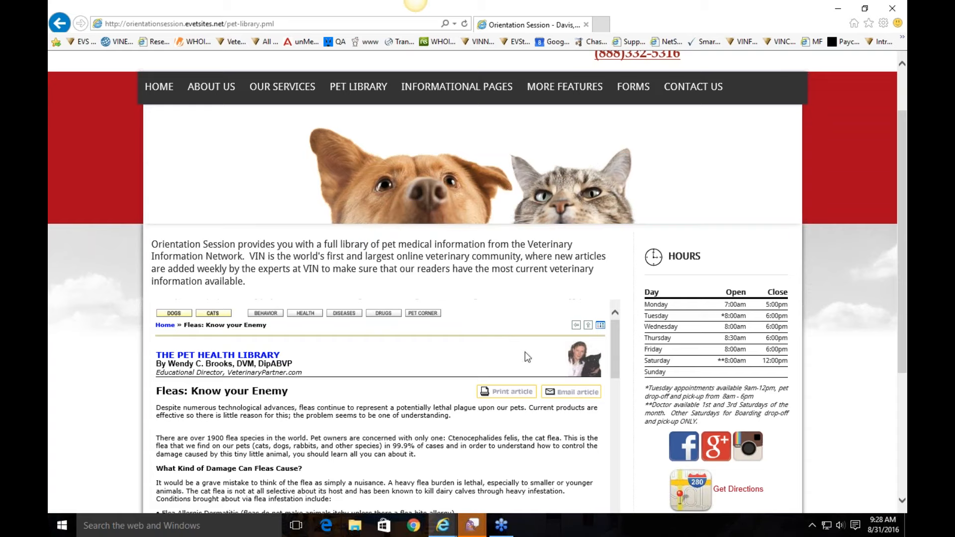
{"action": "left_click", "coordinate": [560, 392]}
{"action": "left_click", "coordinate": [439, 245]}
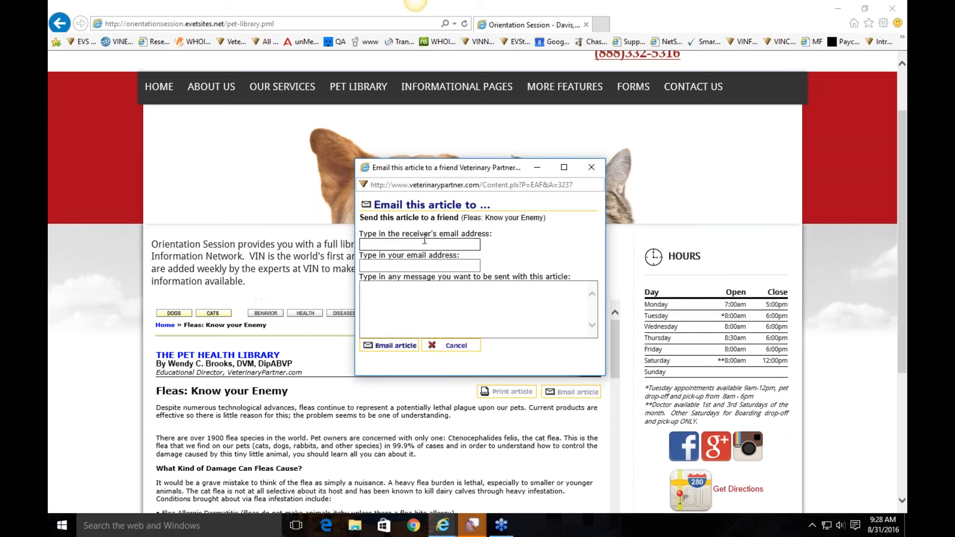
{"action": "left_click", "coordinate": [468, 308]}
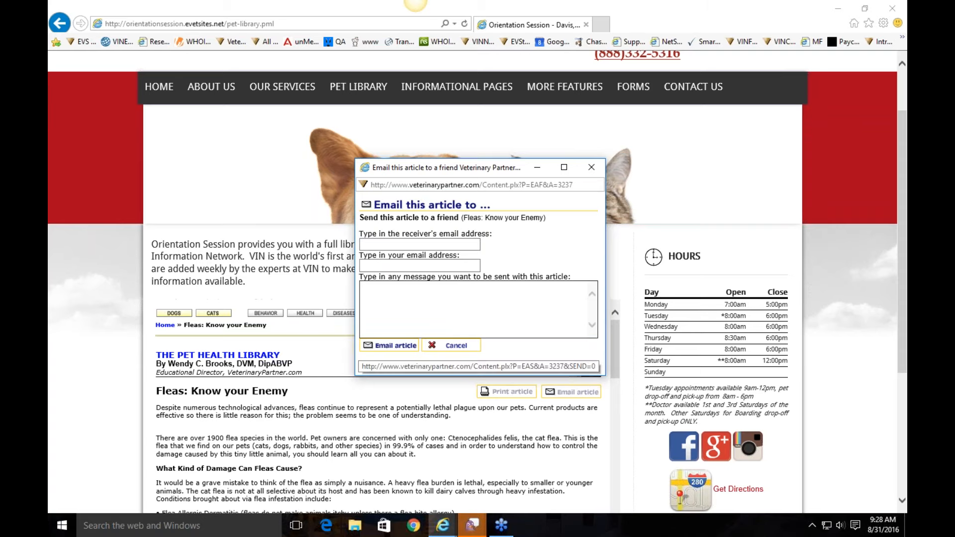
{"action": "left_click", "coordinate": [448, 346]}
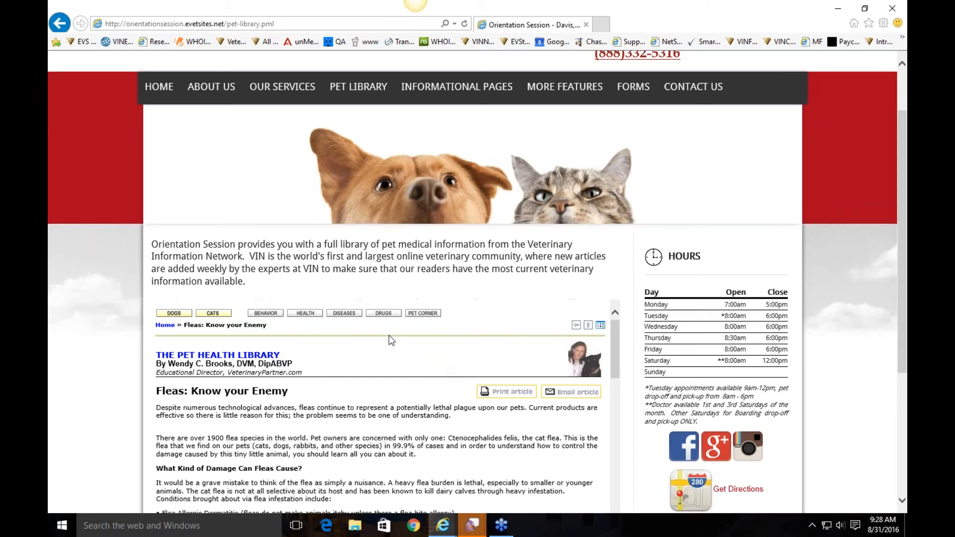
{"action": "scroll", "coordinate": [392, 341], "scroll_direction": "up", "scroll_amount": 2}
{"action": "scroll", "coordinate": [512, 383], "scroll_direction": "down", "scroll_amount": 3}
{"action": "left_click", "coordinate": [361, 159]}
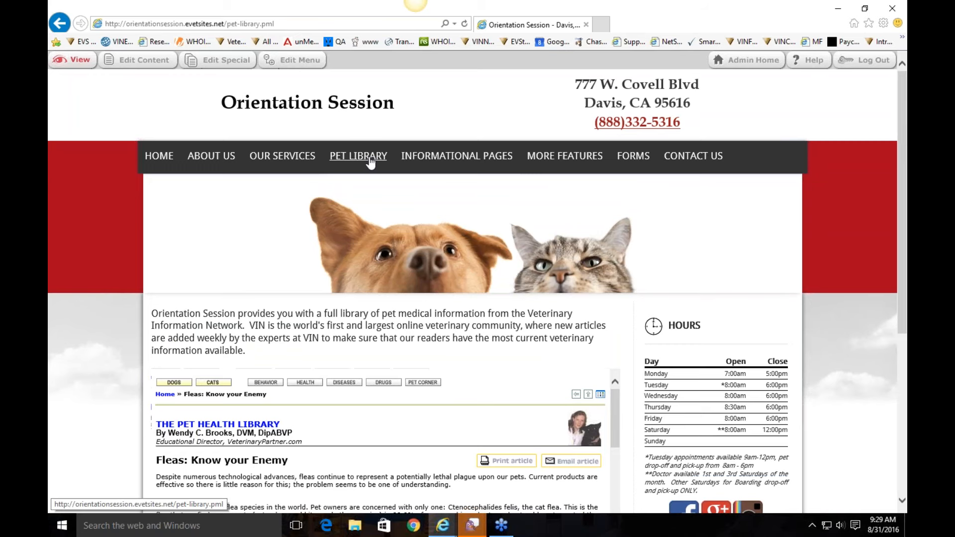
{"action": "mouse_move", "coordinate": [438, 156]}
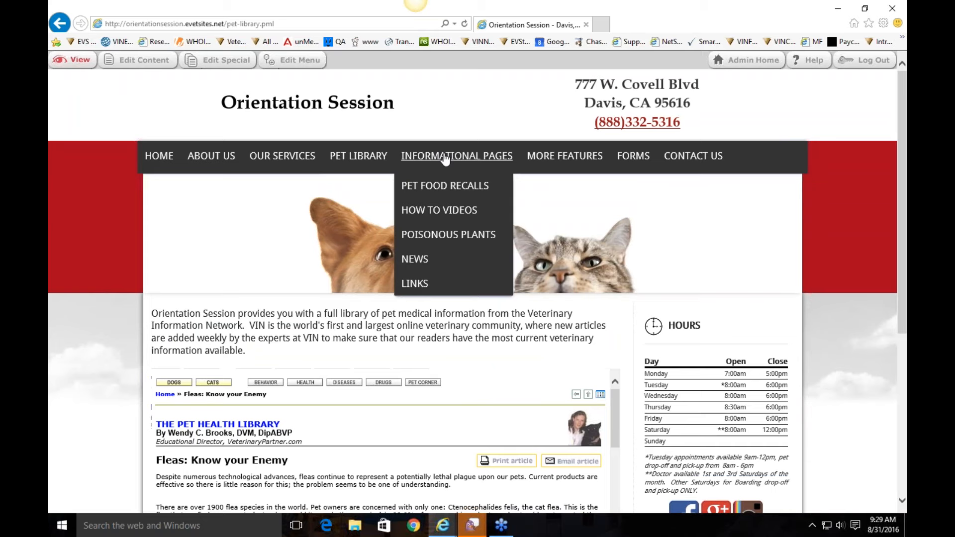
Step: Open the Pet Food Recalls page and scroll through its latest recalls list
{"action": "left_click", "coordinate": [444, 187]}
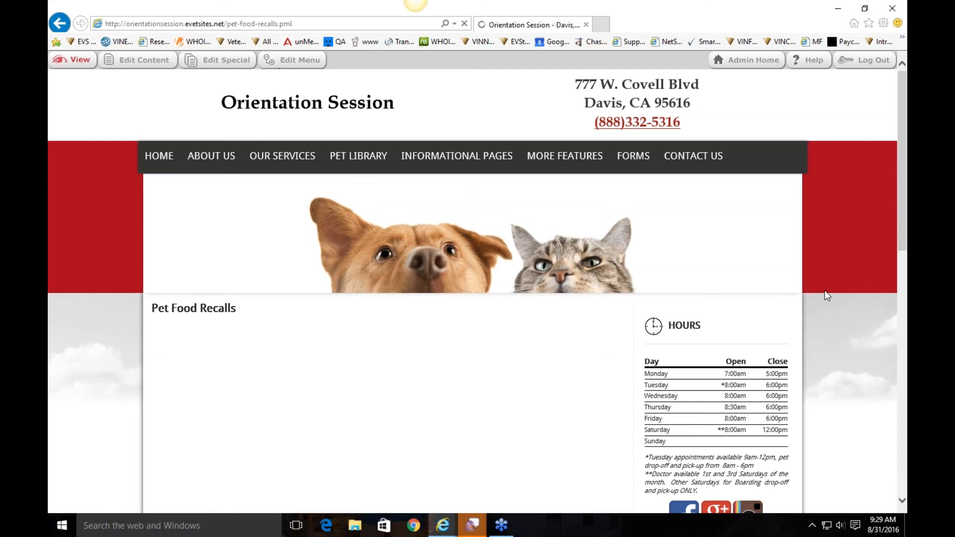
{"action": "scroll", "coordinate": [478, 361], "scroll_direction": "down", "scroll_amount": 2}
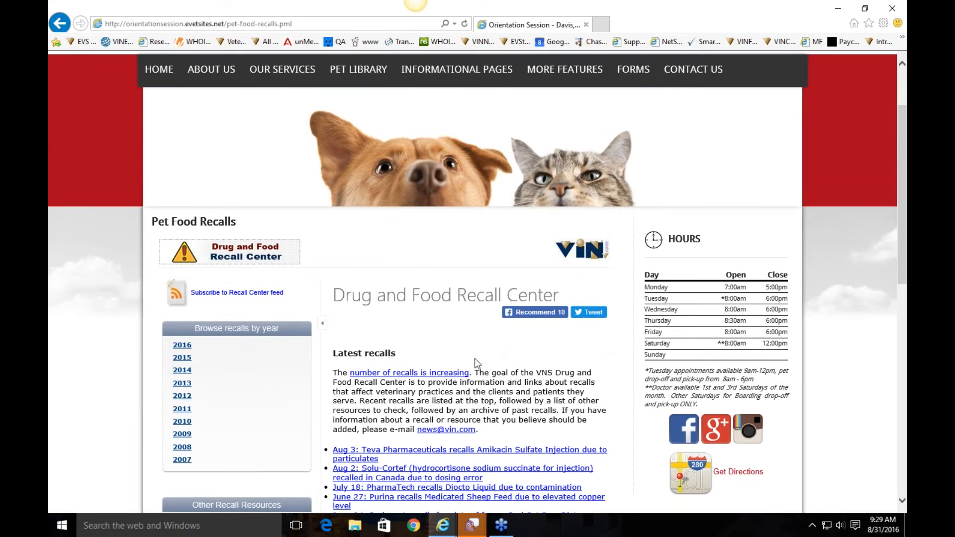
{"action": "scroll", "coordinate": [579, 288], "scroll_direction": "down", "scroll_amount": 3}
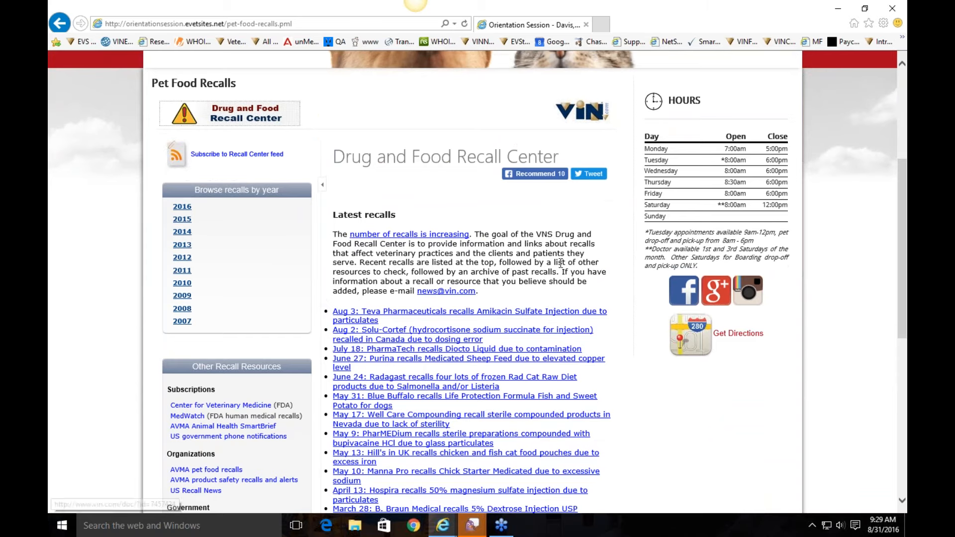
{"action": "scroll", "coordinate": [597, 234], "scroll_direction": "down", "scroll_amount": 2}
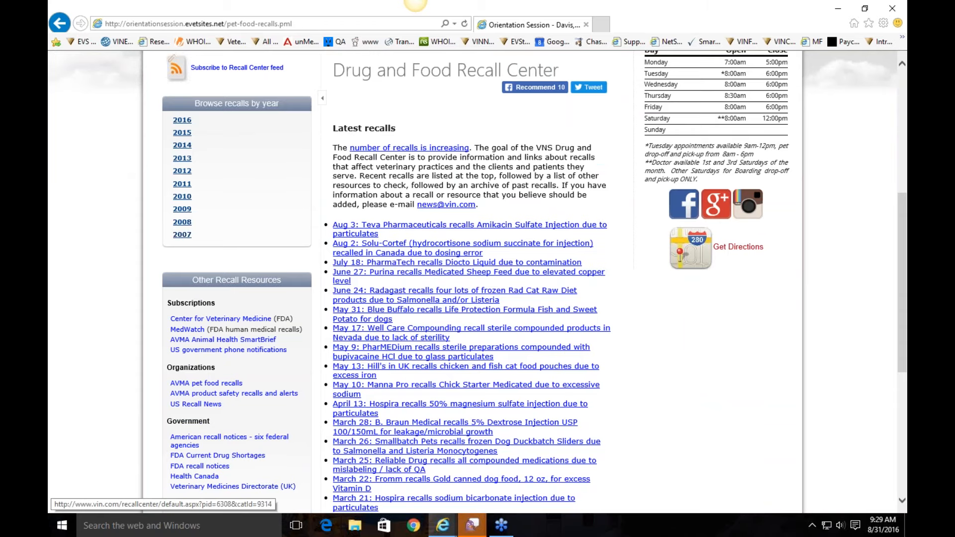
{"action": "scroll", "coordinate": [365, 152], "scroll_direction": "up", "scroll_amount": 1}
{"action": "scroll", "coordinate": [365, 152], "scroll_direction": "up", "scroll_amount": 3}
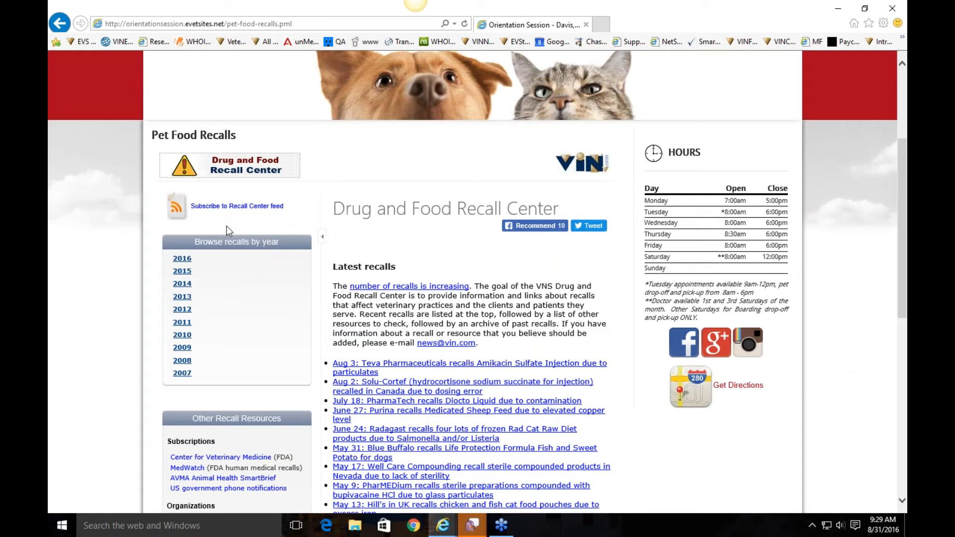
{"action": "scroll", "coordinate": [442, 236], "scroll_direction": "up", "scroll_amount": 4}
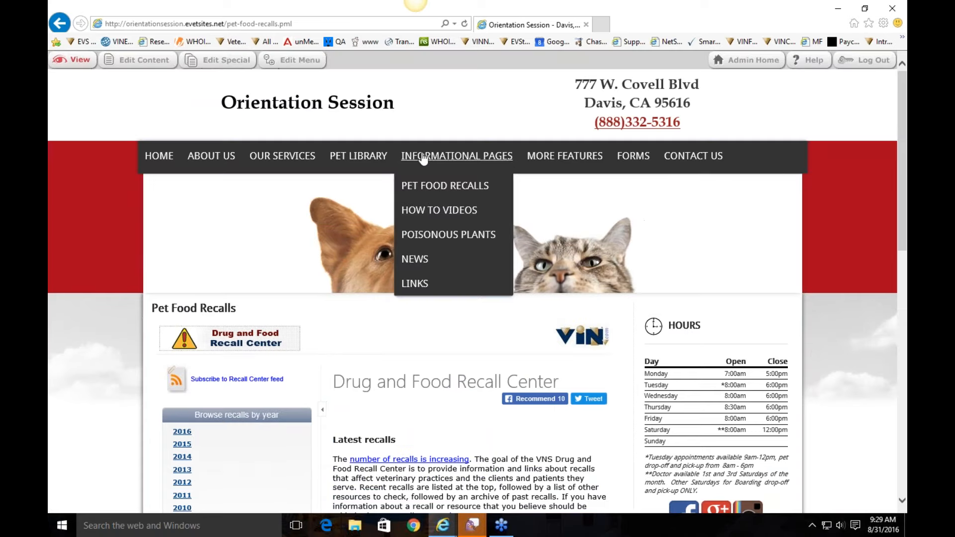
Step: Open How To Videos and browse clips such as 'How to give a cat a pill'
{"action": "left_click", "coordinate": [430, 210]}
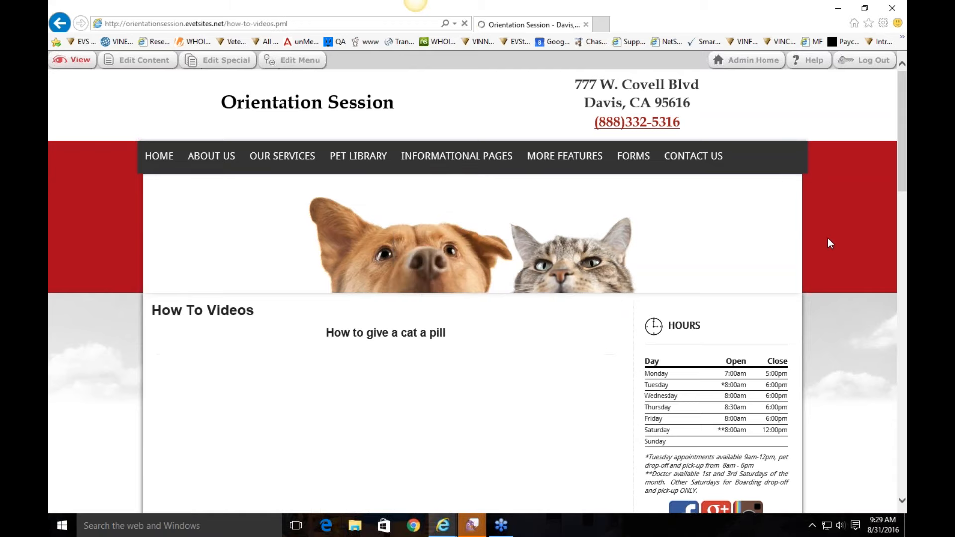
{"action": "scroll", "coordinate": [828, 240], "scroll_direction": "down", "scroll_amount": 5}
{"action": "scroll", "coordinate": [830, 243], "scroll_direction": "down", "scroll_amount": 12}
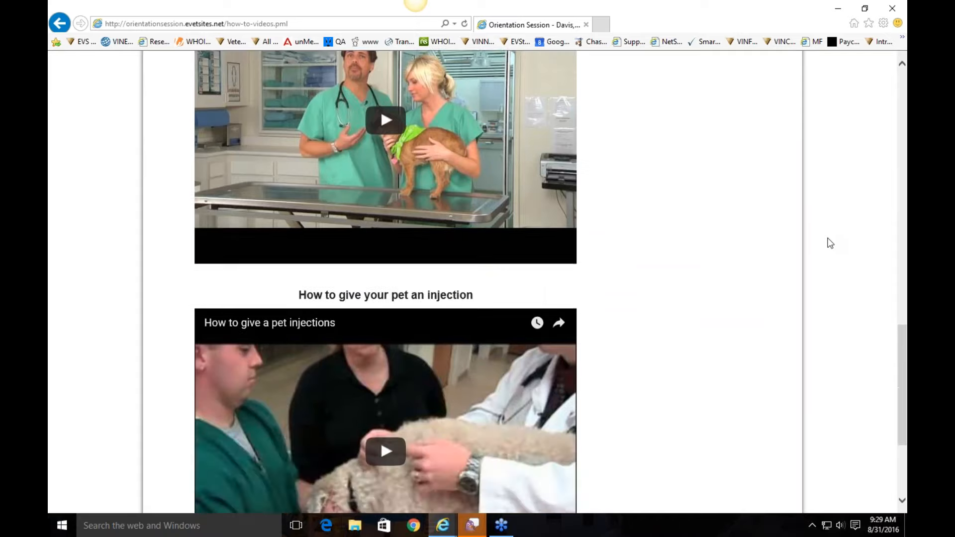
{"action": "scroll", "coordinate": [830, 243], "scroll_direction": "down", "scroll_amount": 3}
{"action": "scroll", "coordinate": [830, 242], "scroll_direction": "up", "scroll_amount": 18}
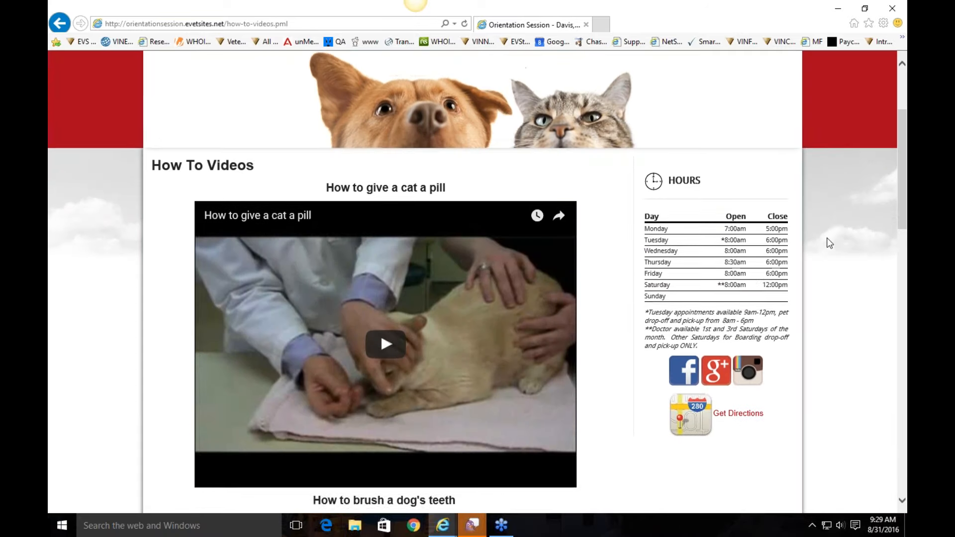
{"action": "scroll", "coordinate": [830, 243], "scroll_direction": "down", "scroll_amount": 1}
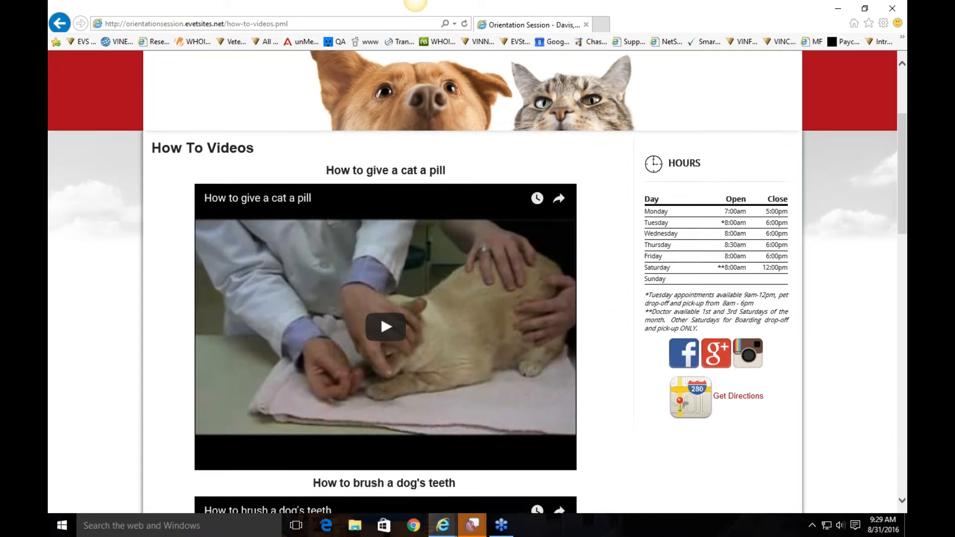
{"action": "scroll", "coordinate": [612, 252], "scroll_direction": "down", "scroll_amount": 2}
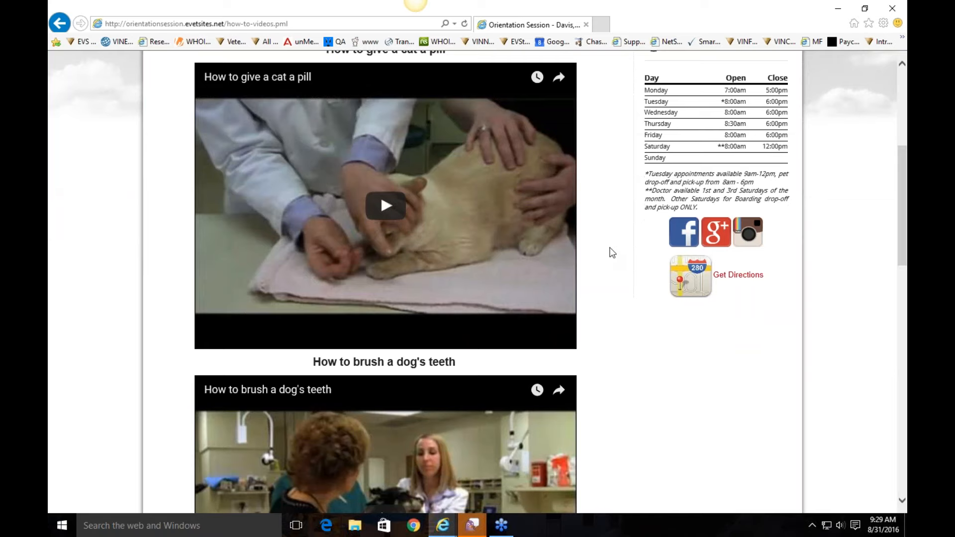
{"action": "scroll", "coordinate": [612, 253], "scroll_direction": "up", "scroll_amount": 3}
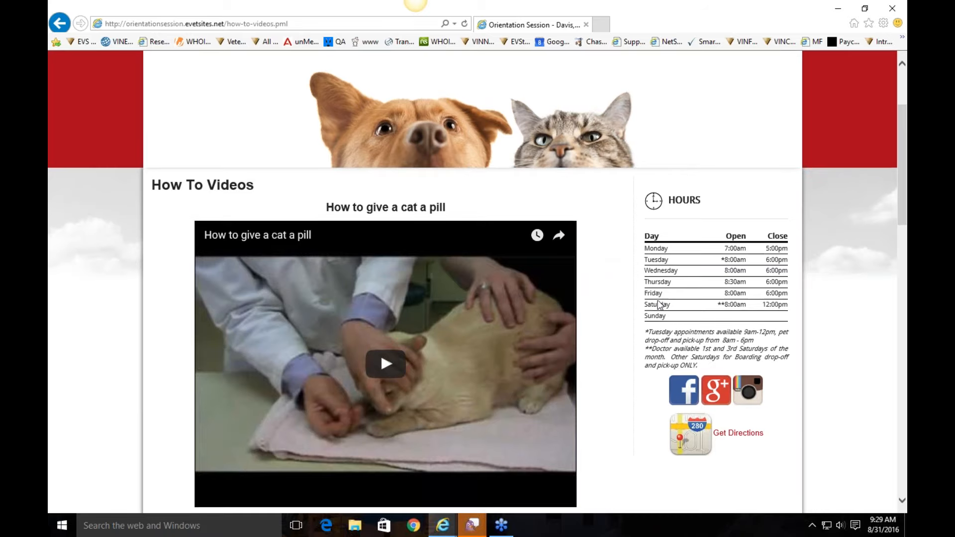
{"action": "scroll", "coordinate": [657, 305], "scroll_direction": "up", "scroll_amount": 3}
Step: Open the Poisonous Plants page and scroll through its plant table
{"action": "mouse_move", "coordinate": [404, 155]}
{"action": "left_click", "coordinate": [447, 236]}
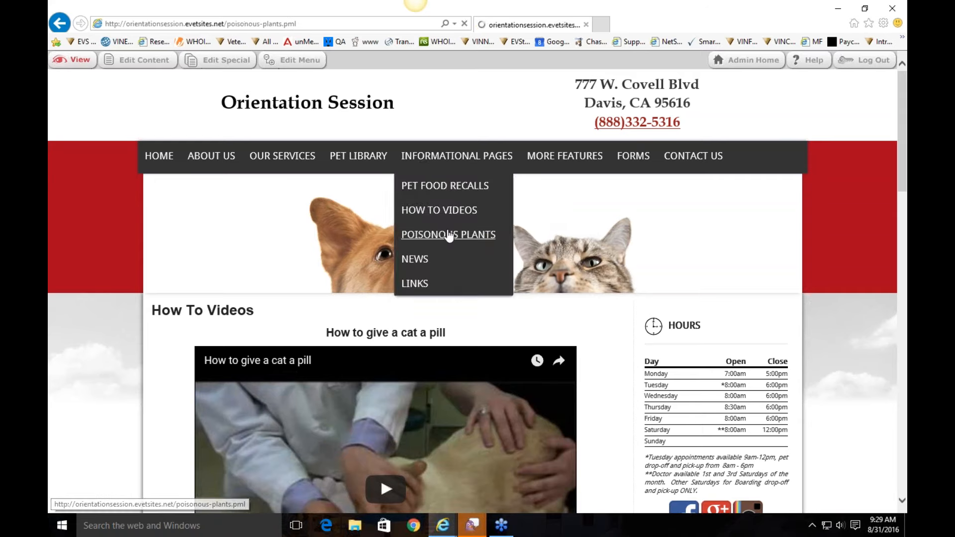
{"action": "scroll", "coordinate": [775, 274], "scroll_direction": "down", "scroll_amount": 3}
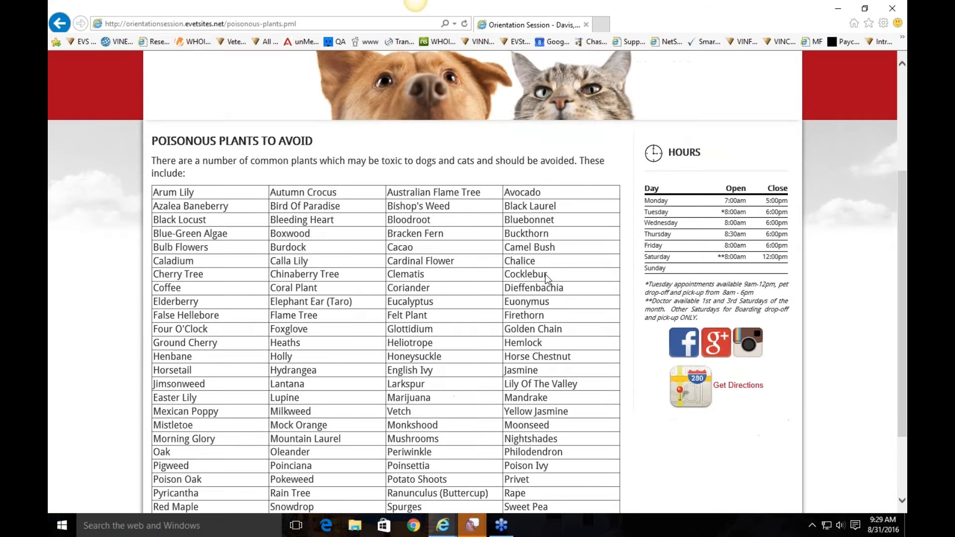
{"action": "scroll", "coordinate": [761, 273], "scroll_direction": "down", "scroll_amount": 2}
{"action": "scroll", "coordinate": [549, 269], "scroll_direction": "up", "scroll_amount": 1}
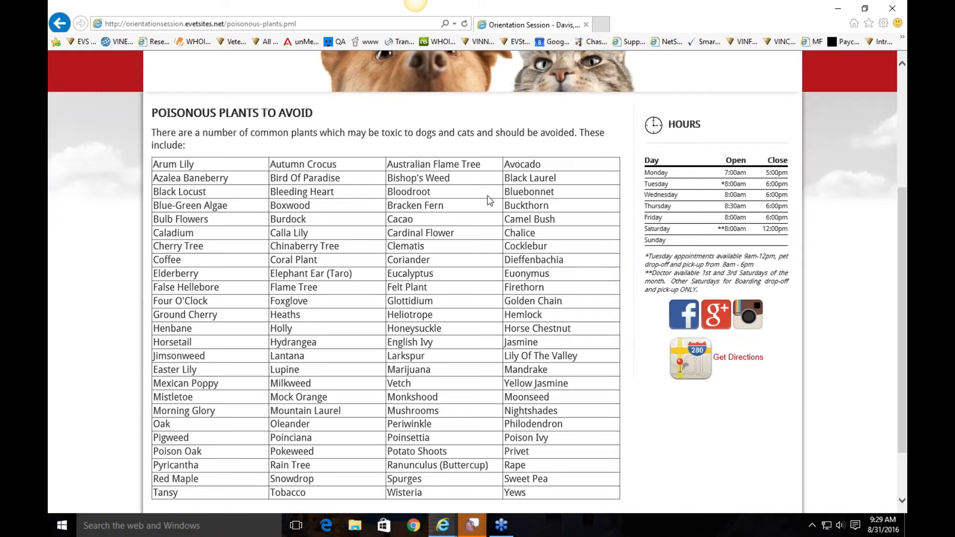
{"action": "scroll", "coordinate": [492, 199], "scroll_direction": "up", "scroll_amount": 3}
Step: In the content editor, insert an empty row after Tansy, close unsaved, then go to News
{"action": "left_click", "coordinate": [162, 71]}
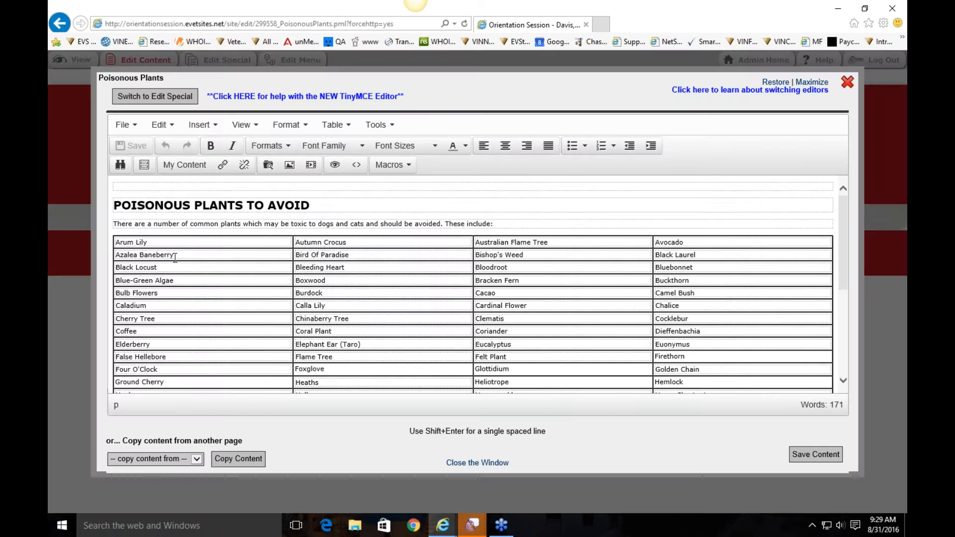
{"action": "left_click", "coordinate": [243, 254]}
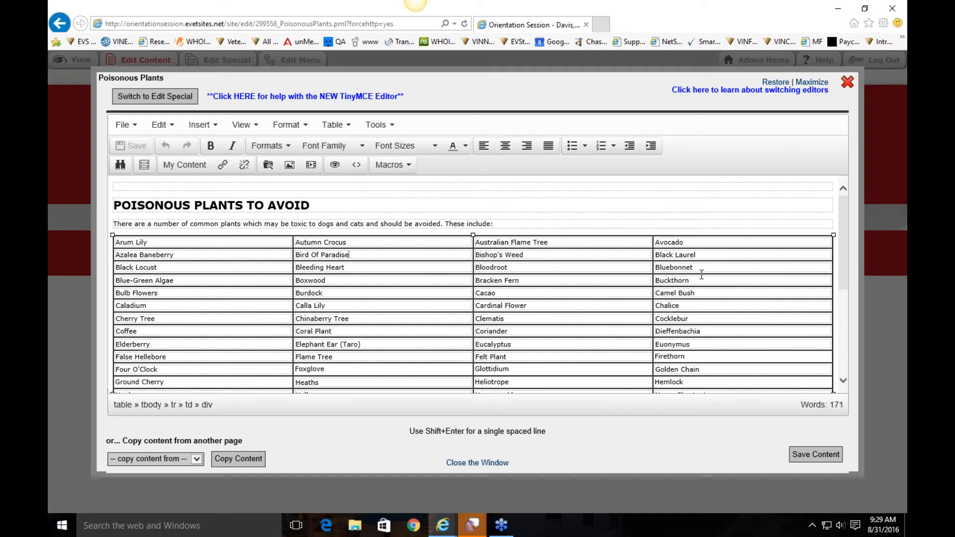
{"action": "scroll", "coordinate": [646, 234], "scroll_direction": "down", "scroll_amount": 2}
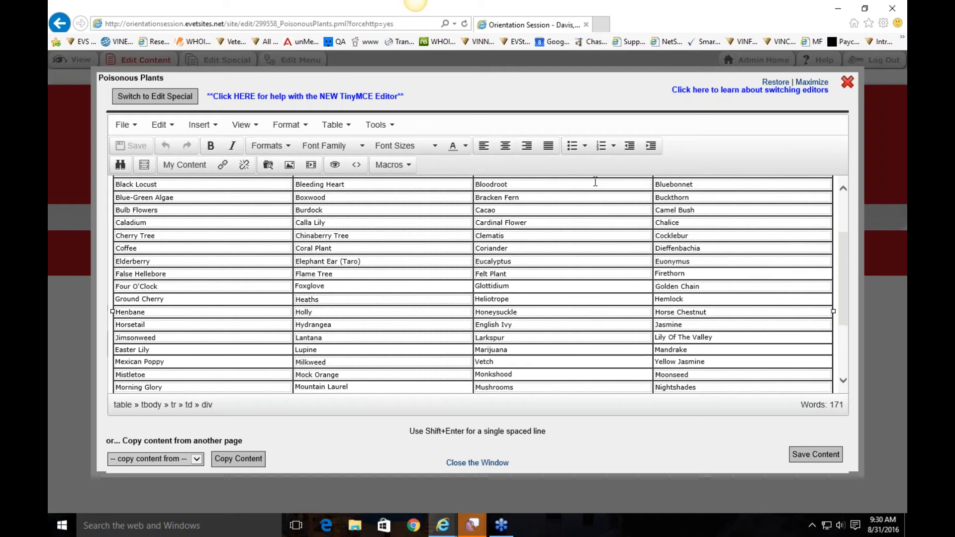
{"action": "scroll", "coordinate": [582, 212], "scroll_direction": "down", "scroll_amount": 3}
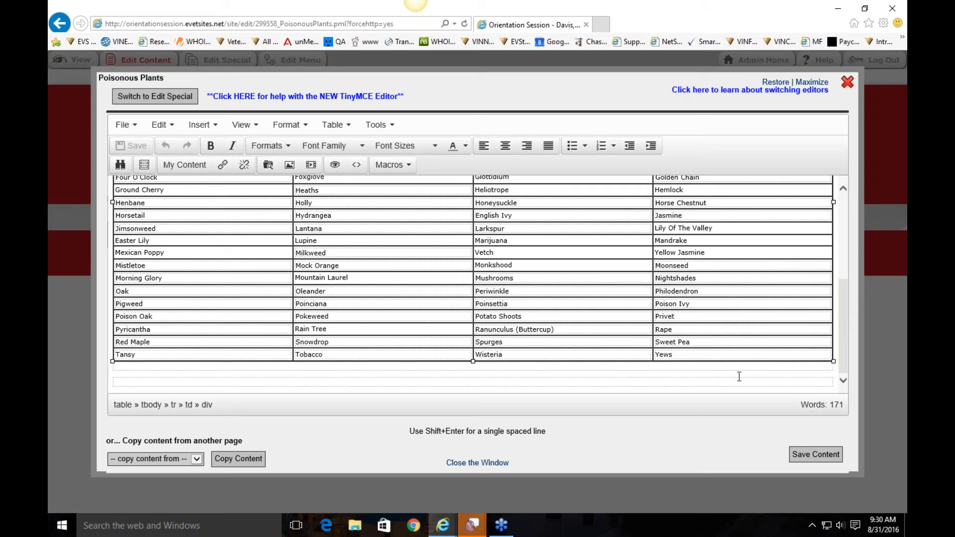
{"action": "right_click", "coordinate": [578, 351]}
{"action": "mouse_move", "coordinate": [625, 382]}
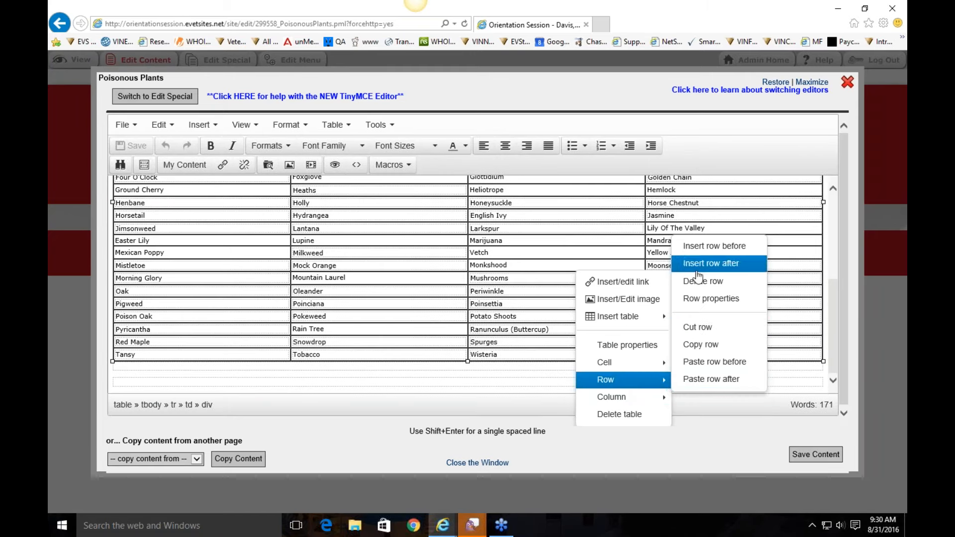
{"action": "left_click", "coordinate": [698, 273]}
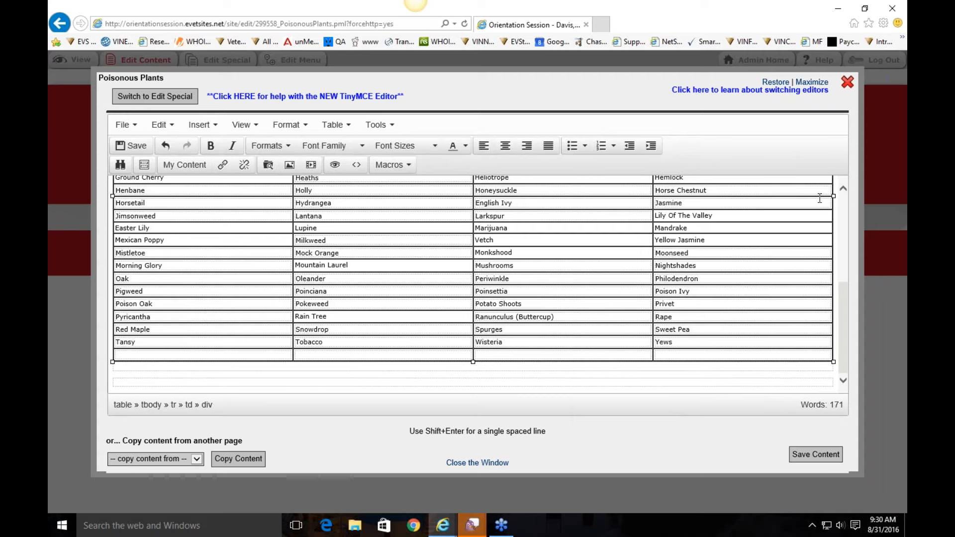
{"action": "left_click", "coordinate": [848, 84]}
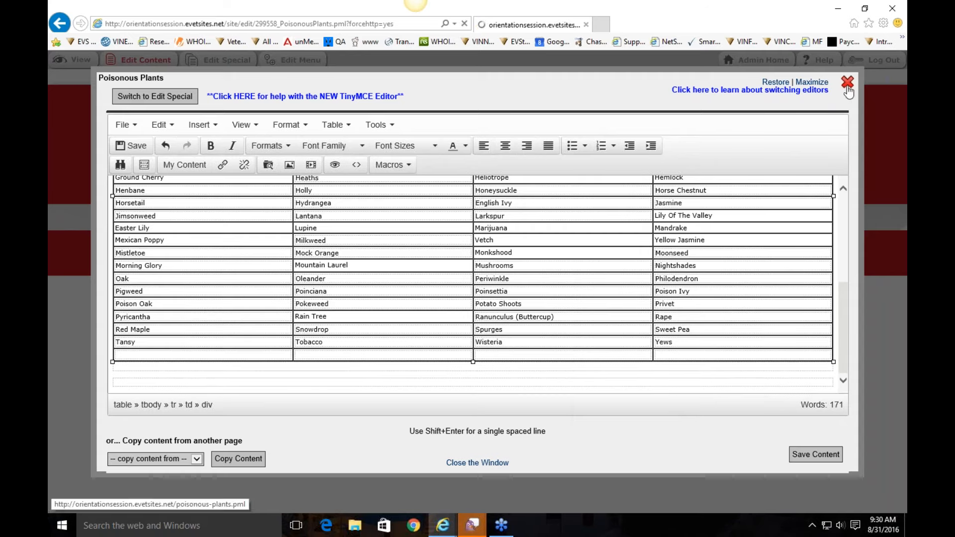
{"action": "mouse_move", "coordinate": [434, 167]}
{"action": "left_click", "coordinate": [428, 259]}
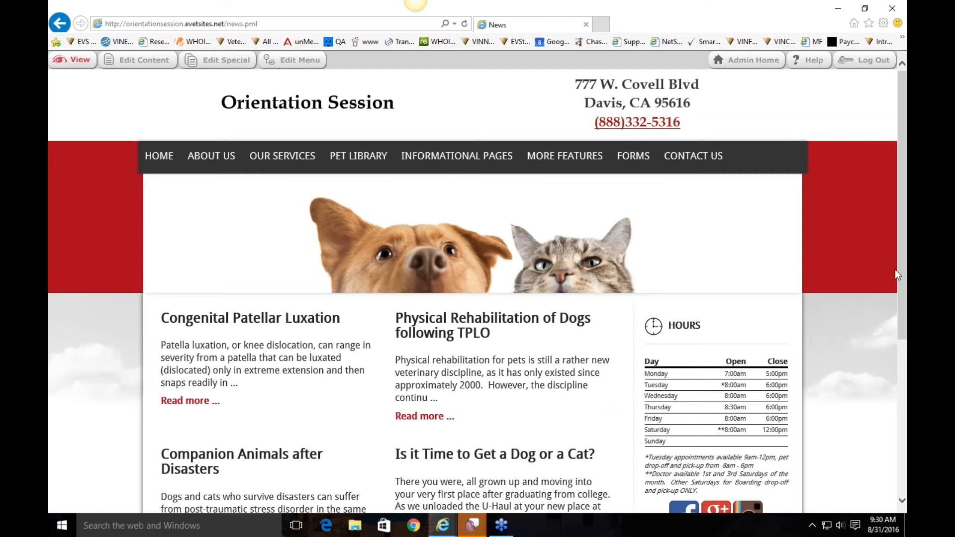
Step: Reload News, read 'Is it Time to Get a Dog or a Cat?', and return to the list
{"action": "scroll", "coordinate": [851, 278], "scroll_direction": "down", "scroll_amount": 4}
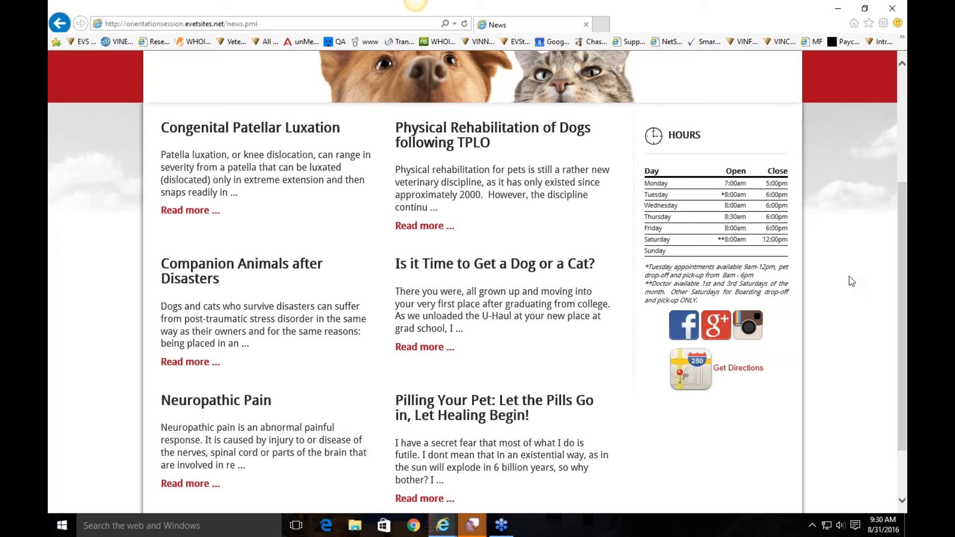
{"action": "left_click", "coordinate": [464, 23]}
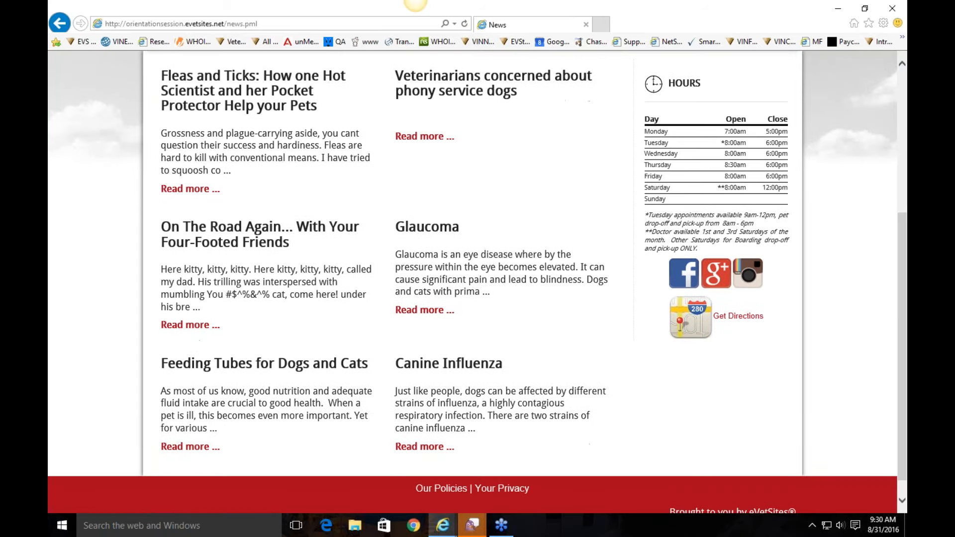
{"action": "left_click", "coordinate": [464, 24]}
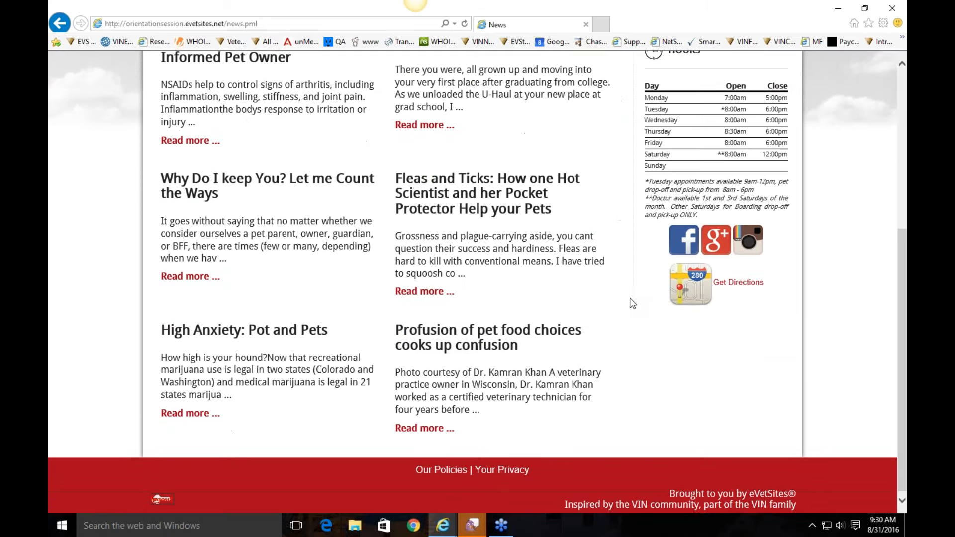
{"action": "scroll", "coordinate": [226, 258], "scroll_direction": "up", "scroll_amount": 4}
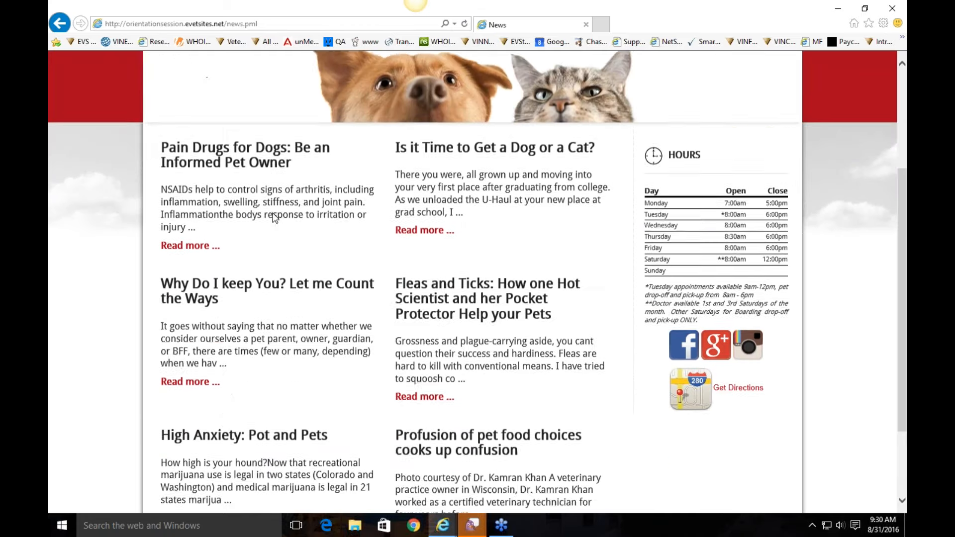
{"action": "left_click", "coordinate": [507, 314]}
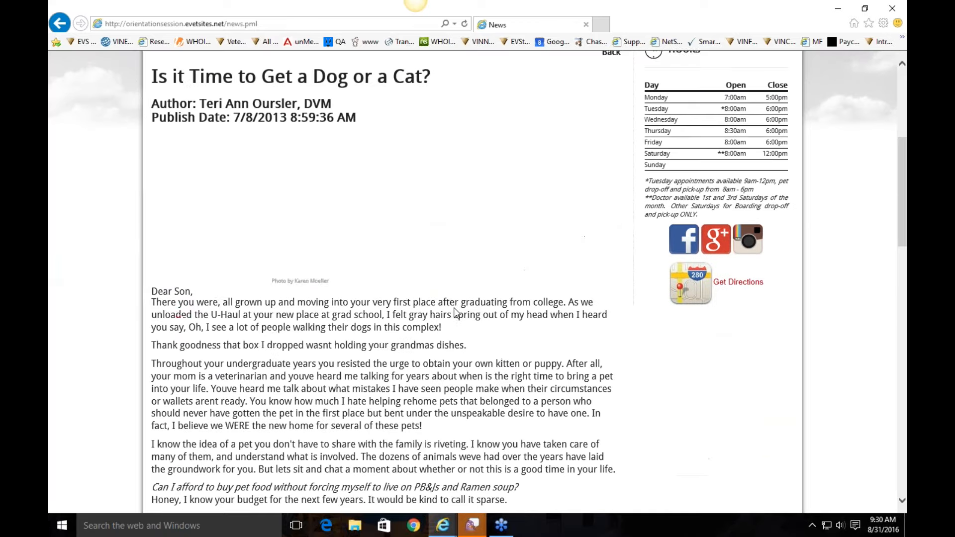
{"action": "scroll", "coordinate": [532, 267], "scroll_direction": "up", "scroll_amount": 5}
{"action": "scroll", "coordinate": [348, 382], "scroll_direction": "down", "scroll_amount": 8}
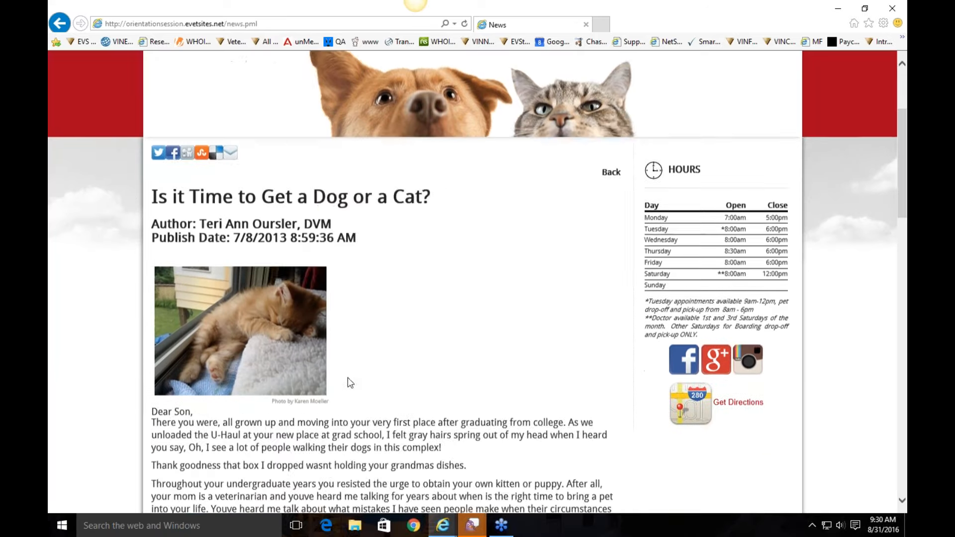
{"action": "scroll", "coordinate": [468, 314], "scroll_direction": "up", "scroll_amount": 8}
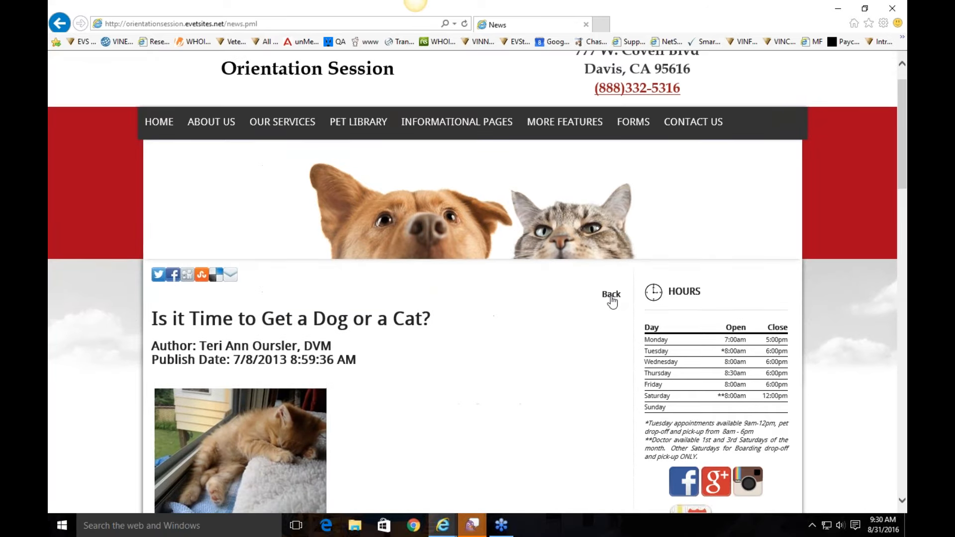
{"action": "left_click", "coordinate": [611, 297]}
{"action": "left_click", "coordinate": [221, 61]}
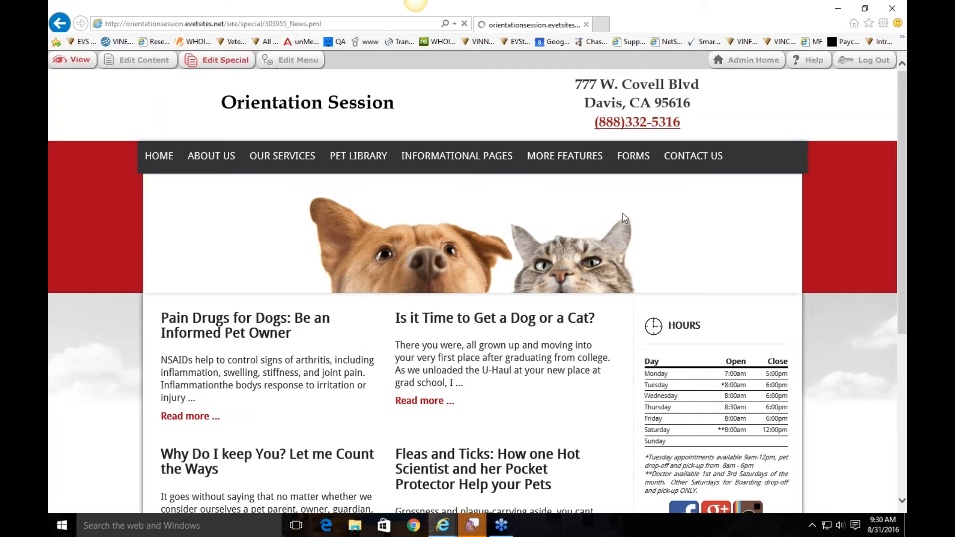
{"action": "left_click", "coordinate": [308, 135]}
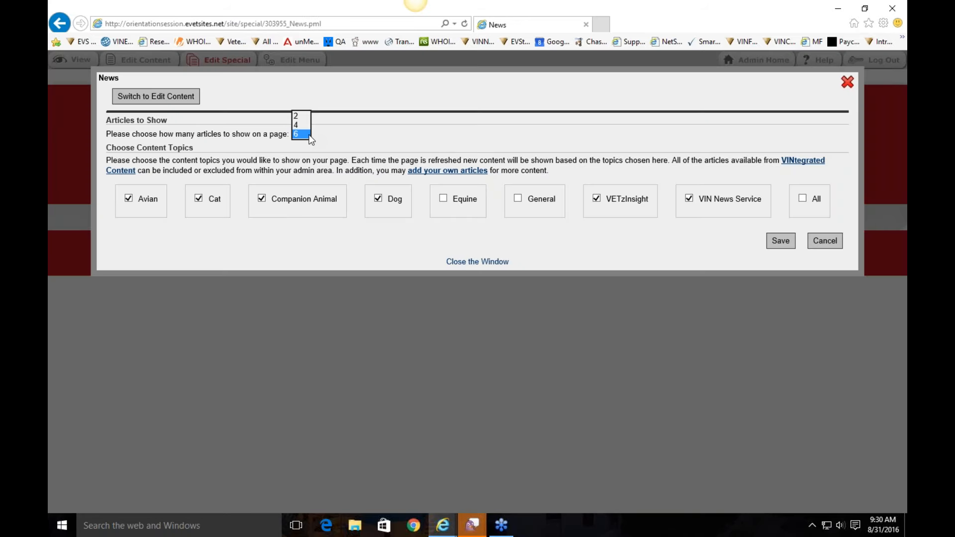
{"action": "left_click", "coordinate": [342, 138]}
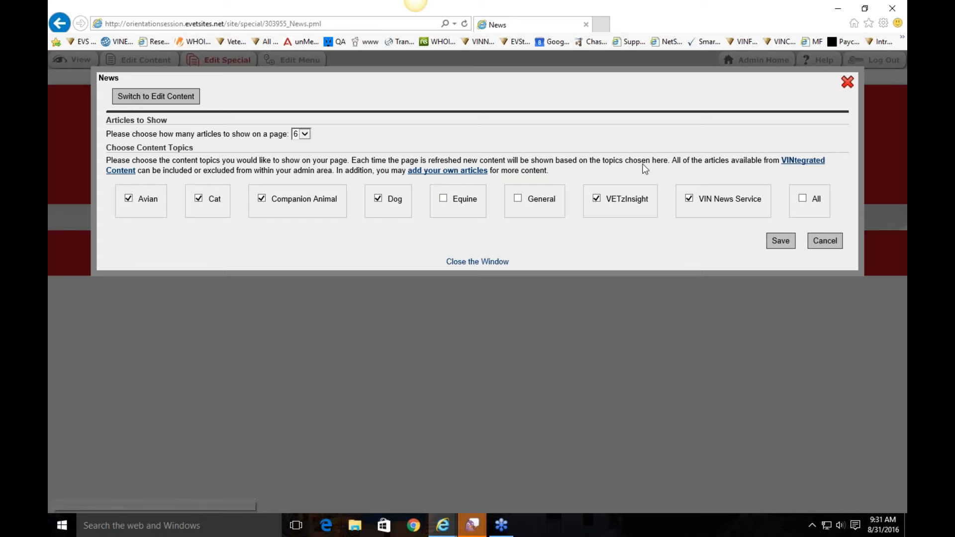
{"action": "left_click", "coordinate": [803, 161]}
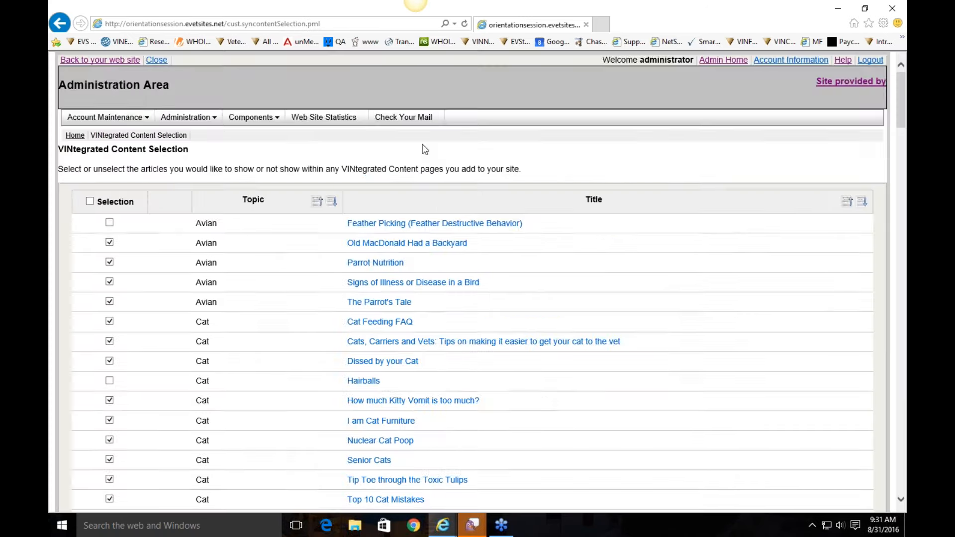
{"action": "scroll", "coordinate": [608, 211], "scroll_direction": "down", "scroll_amount": 1}
{"action": "scroll", "coordinate": [603, 211], "scroll_direction": "up", "scroll_amount": 1}
{"action": "scroll", "coordinate": [602, 210], "scroll_direction": "down", "scroll_amount": 5}
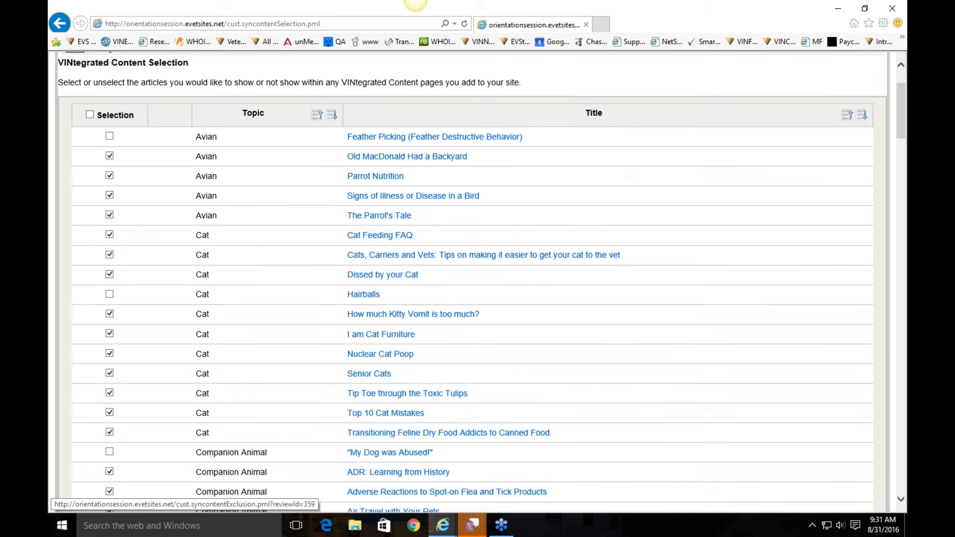
{"action": "scroll", "coordinate": [398, 357], "scroll_direction": "down", "scroll_amount": 6}
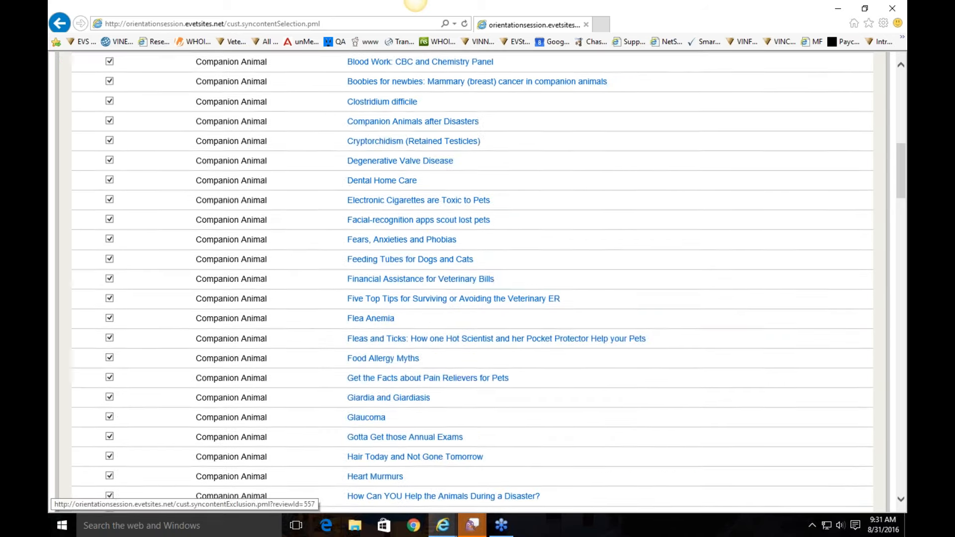
{"action": "scroll", "coordinate": [413, 343], "scroll_direction": "up", "scroll_amount": 12}
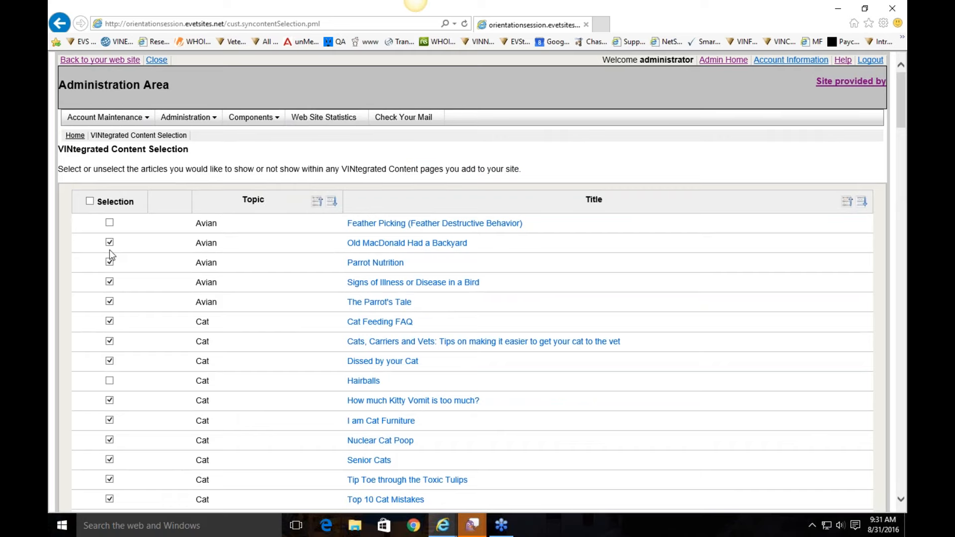
{"action": "left_click", "coordinate": [61, 23]}
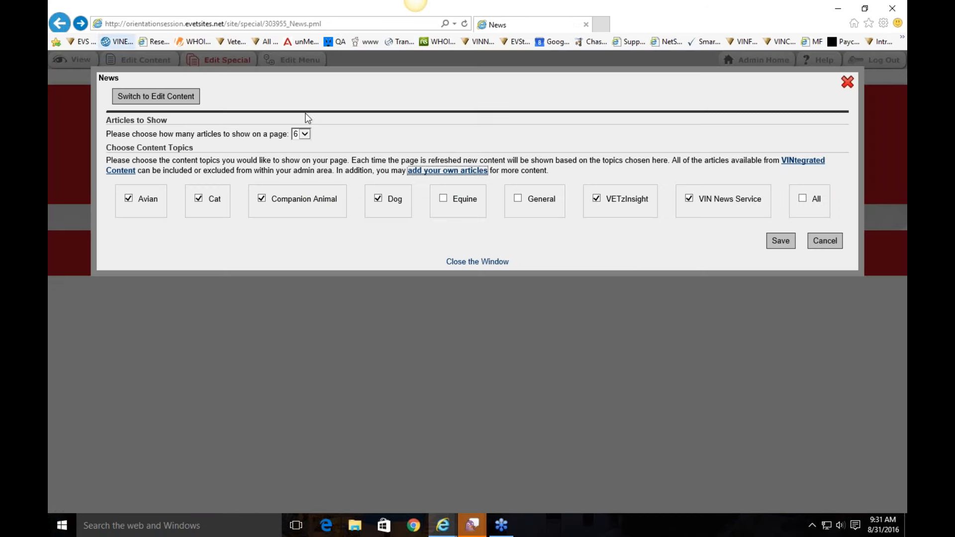
{"action": "left_click", "coordinate": [509, 263]}
{"action": "mouse_move", "coordinate": [483, 157]}
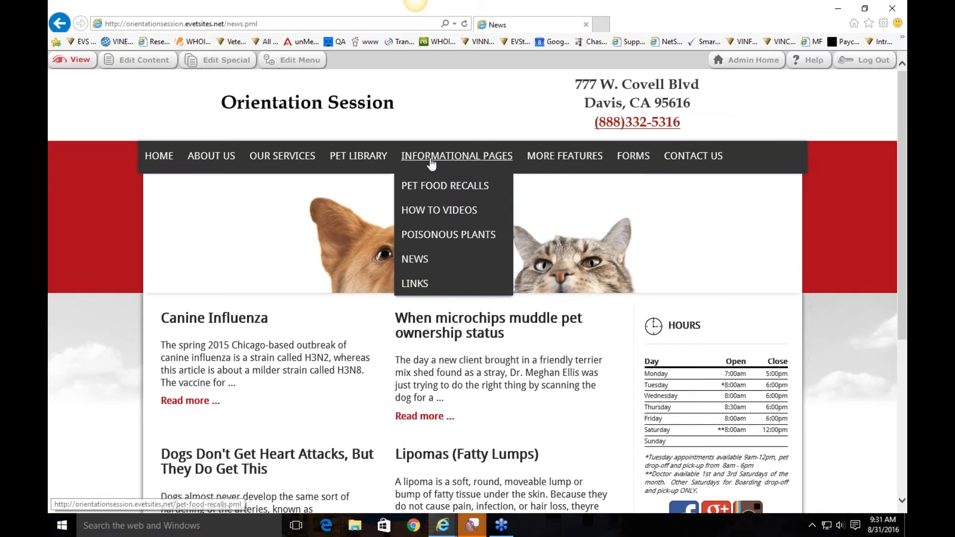
Step: Review the Links page's external resources, then go to the Calendar under More Features
{"action": "left_click", "coordinate": [414, 284]}
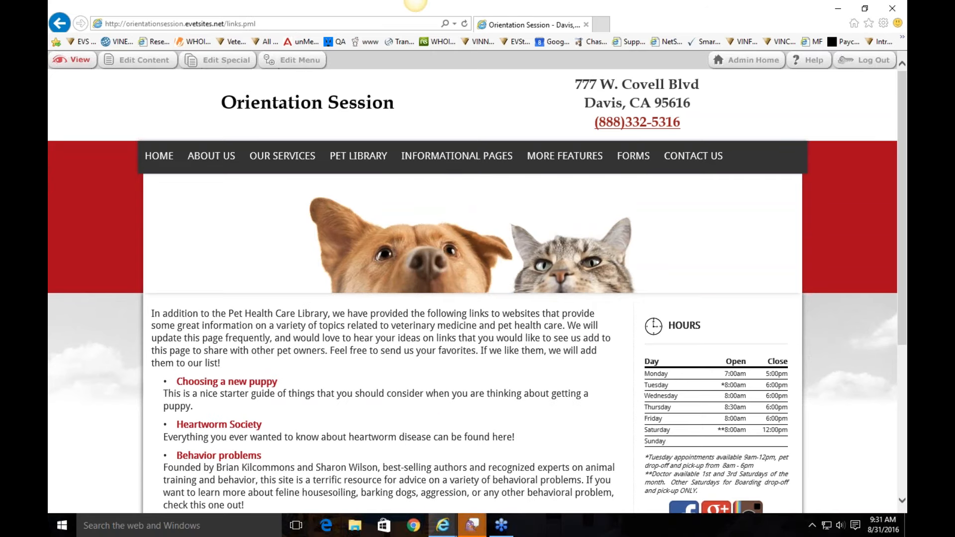
{"action": "scroll", "coordinate": [273, 200], "scroll_direction": "down", "scroll_amount": 5}
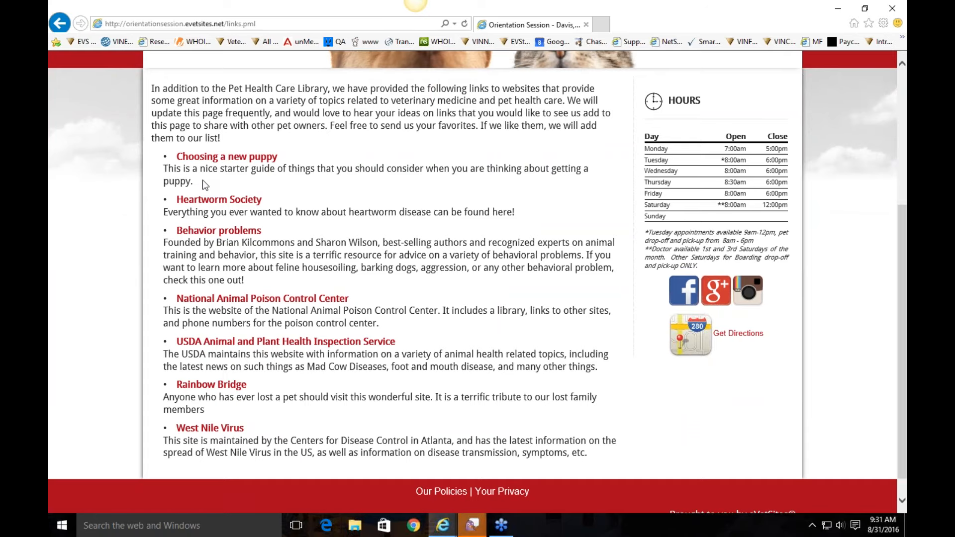
{"action": "scroll", "coordinate": [391, 244], "scroll_direction": "up", "scroll_amount": 2}
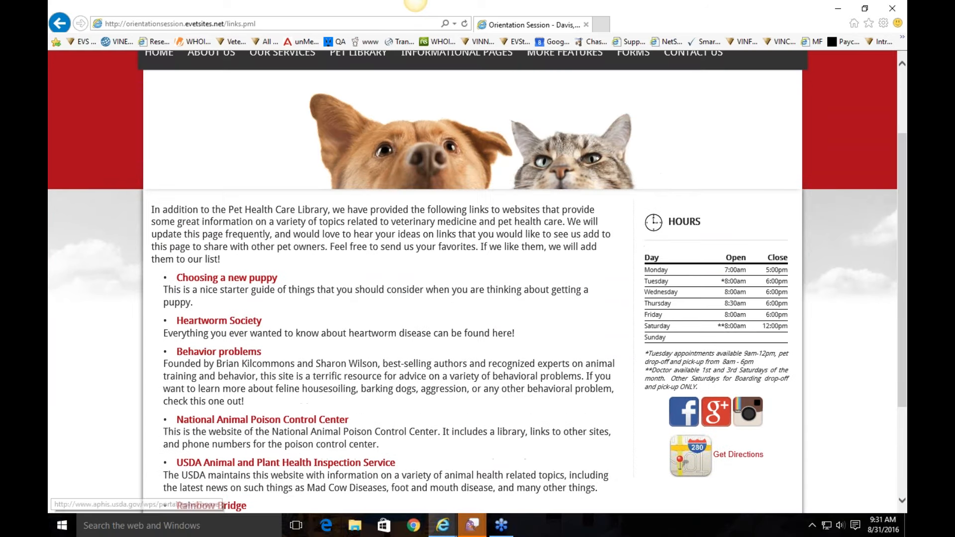
{"action": "scroll", "coordinate": [447, 270], "scroll_direction": "down", "scroll_amount": 3}
{"action": "scroll", "coordinate": [448, 272], "scroll_direction": "up", "scroll_amount": 5}
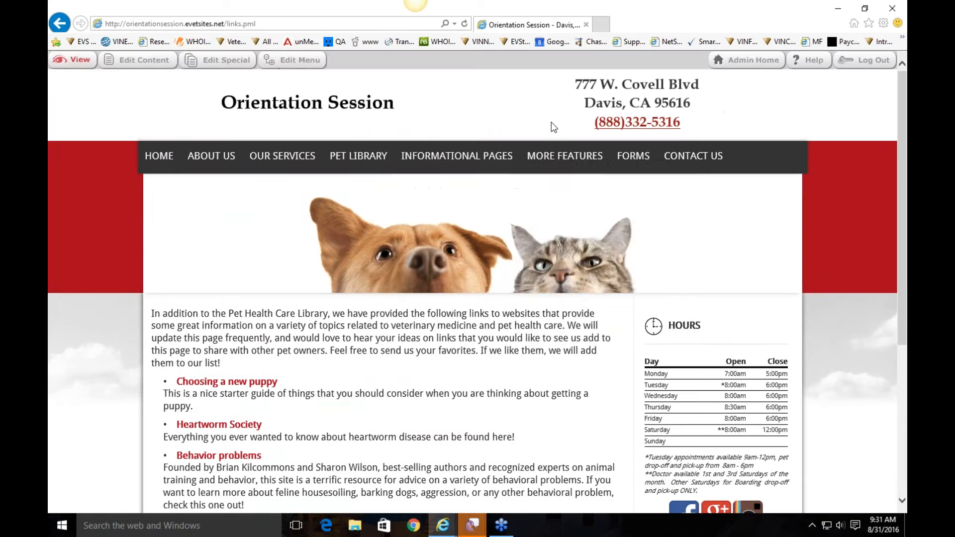
{"action": "mouse_move", "coordinate": [562, 159]}
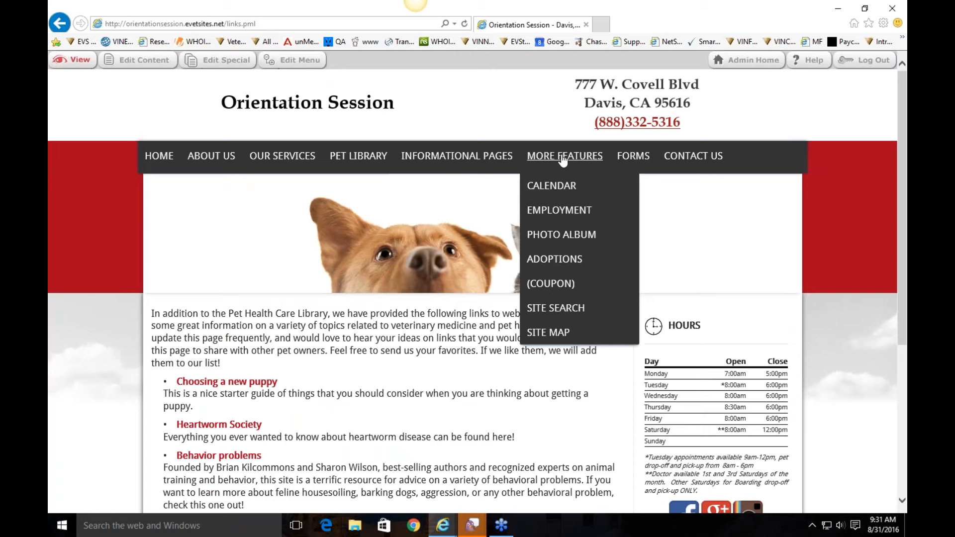
{"action": "left_click", "coordinate": [569, 185]}
{"action": "mouse_move", "coordinate": [563, 158]}
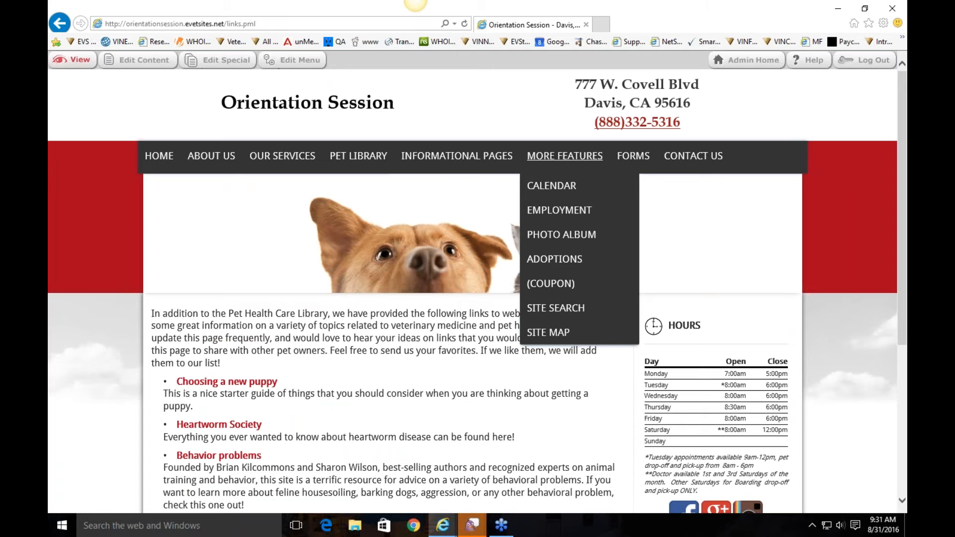
Step: Review the Calendar and Employment pages from More Features
{"action": "left_click", "coordinate": [560, 191]}
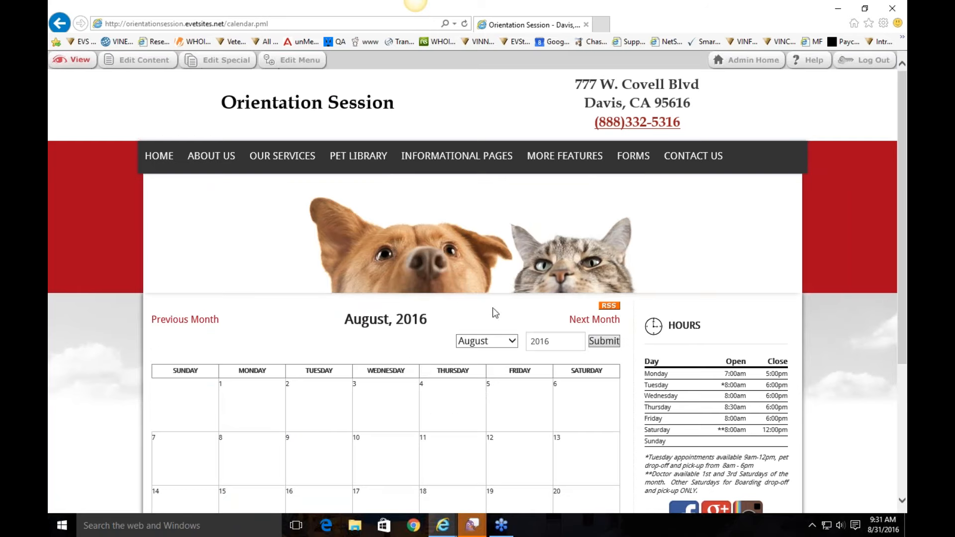
{"action": "scroll", "coordinate": [492, 312], "scroll_direction": "down", "scroll_amount": 2}
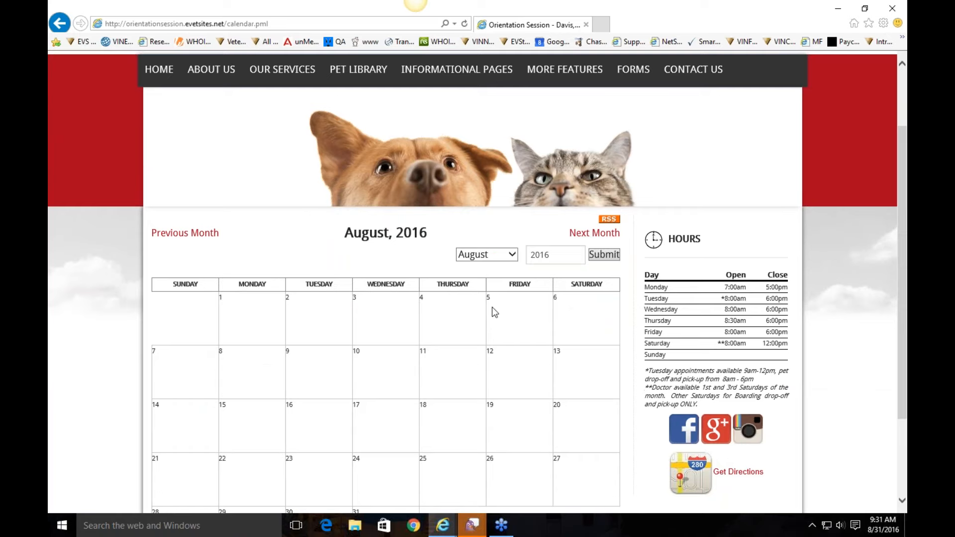
{"action": "scroll", "coordinate": [601, 321], "scroll_direction": "up", "scroll_amount": 2}
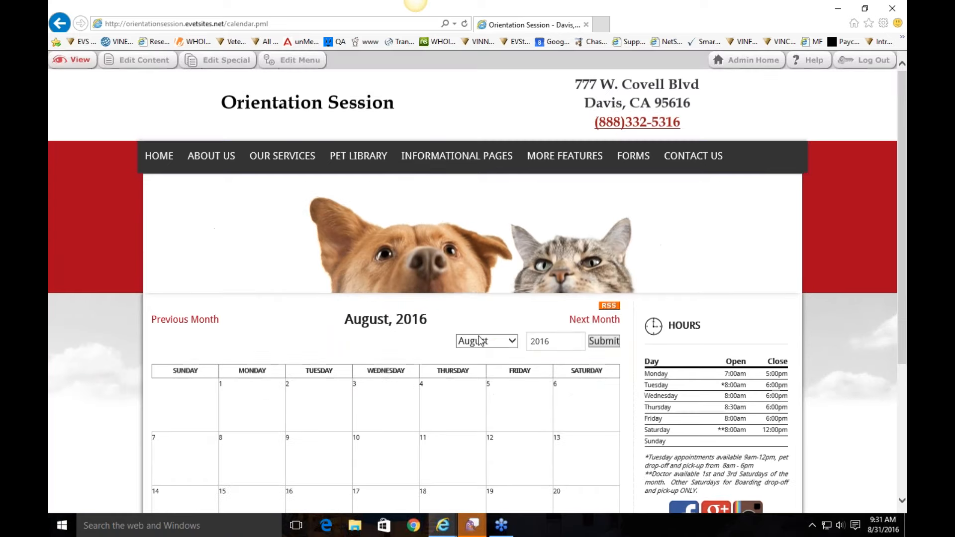
{"action": "mouse_move", "coordinate": [547, 157]}
{"action": "left_click", "coordinate": [559, 213]}
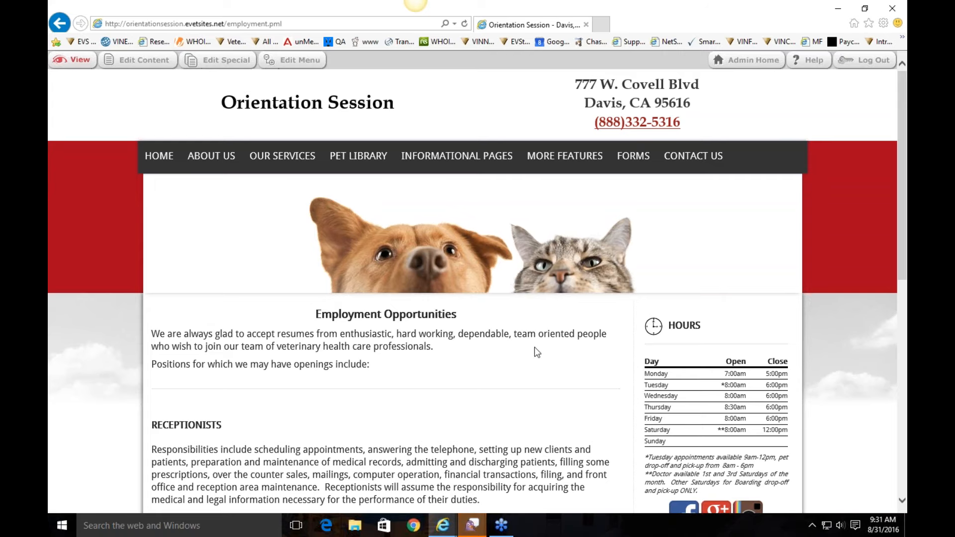
{"action": "scroll", "coordinate": [436, 365], "scroll_direction": "down", "scroll_amount": 3}
{"action": "scroll", "coordinate": [594, 371], "scroll_direction": "up", "scroll_amount": 3}
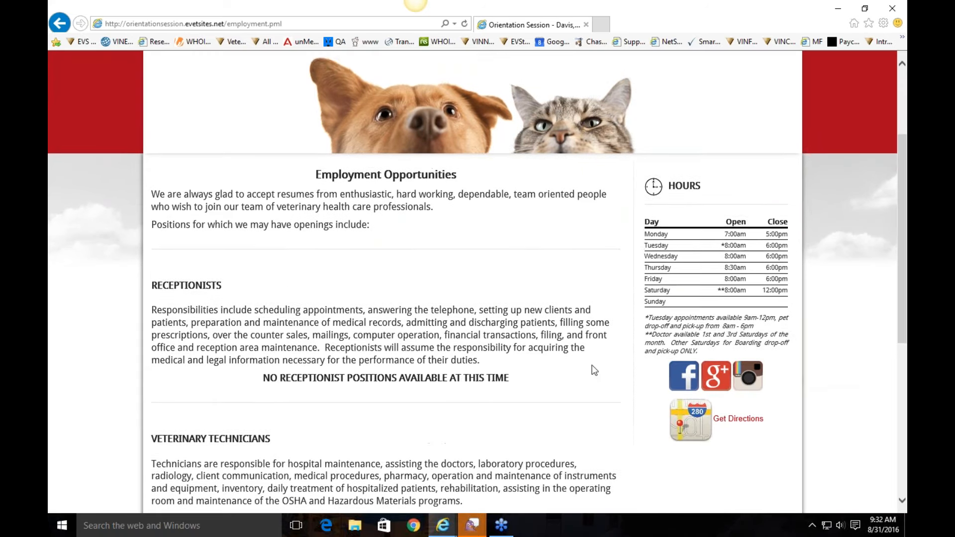
Step: Review the Photo Album and Coupon & Referrals pages, then go to Forms
{"action": "mouse_move", "coordinate": [570, 176]}
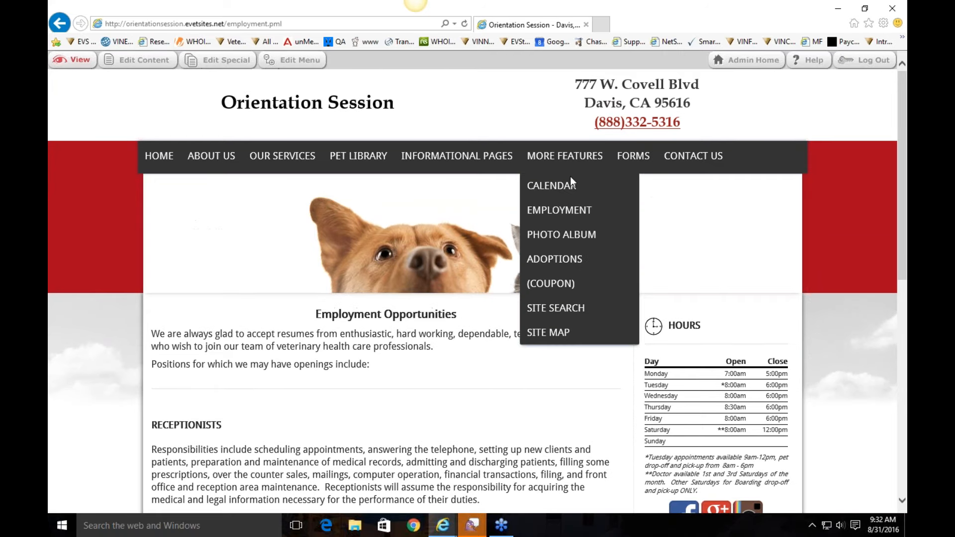
{"action": "left_click", "coordinate": [570, 234]}
{"action": "scroll", "coordinate": [830, 252], "scroll_direction": "down", "scroll_amount": 4}
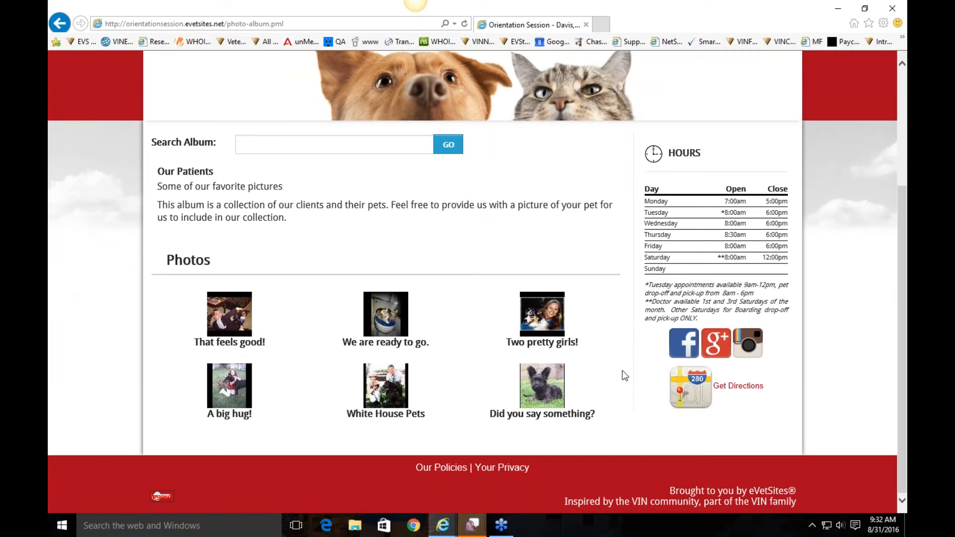
{"action": "scroll", "coordinate": [570, 324], "scroll_direction": "up", "scroll_amount": 4}
{"action": "mouse_move", "coordinate": [565, 156]}
{"action": "left_click", "coordinate": [560, 209]}
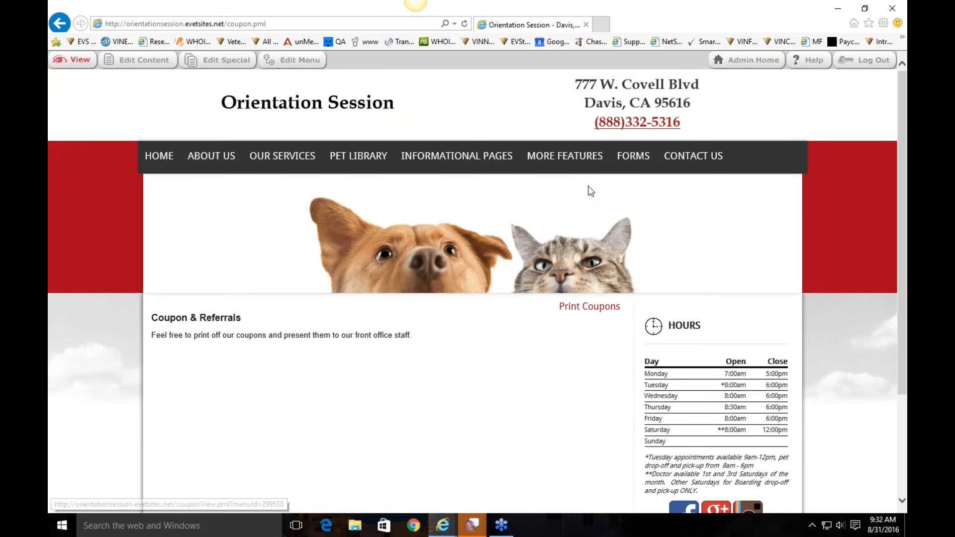
{"action": "mouse_move", "coordinate": [585, 171]}
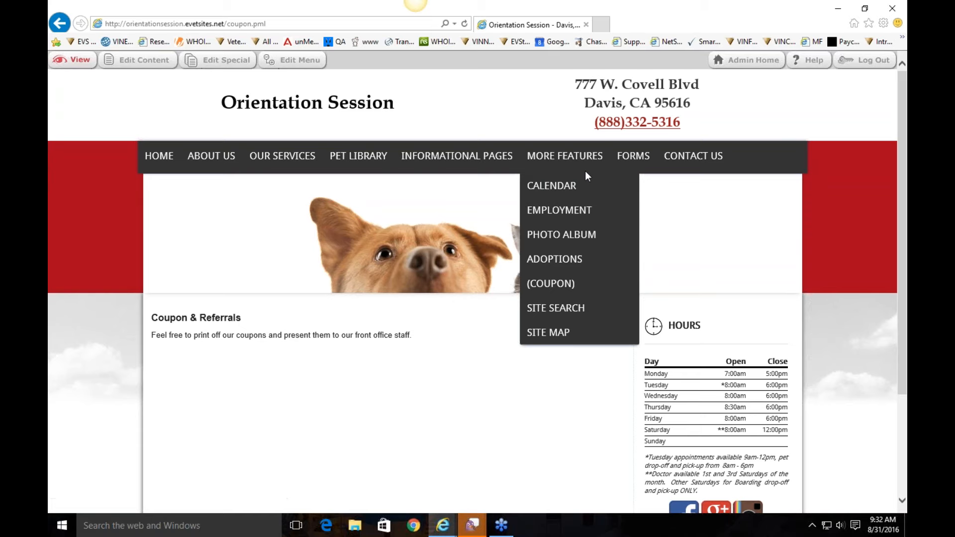
{"action": "mouse_move", "coordinate": [642, 165]}
{"action": "left_click", "coordinate": [640, 162]}
Step: Open the Files - PDF or Other page of downloadable forms
{"action": "mouse_move", "coordinate": [641, 164]}
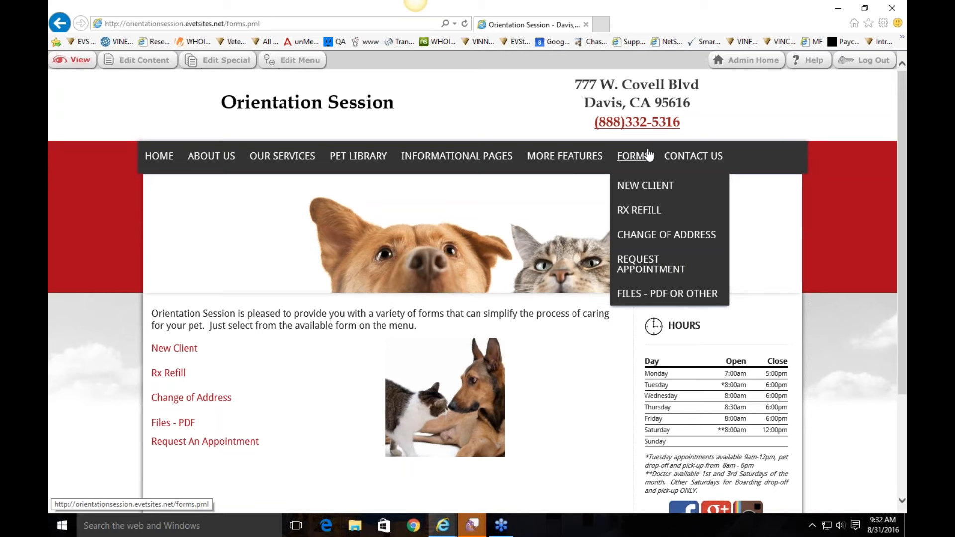
{"action": "left_click", "coordinate": [659, 294]}
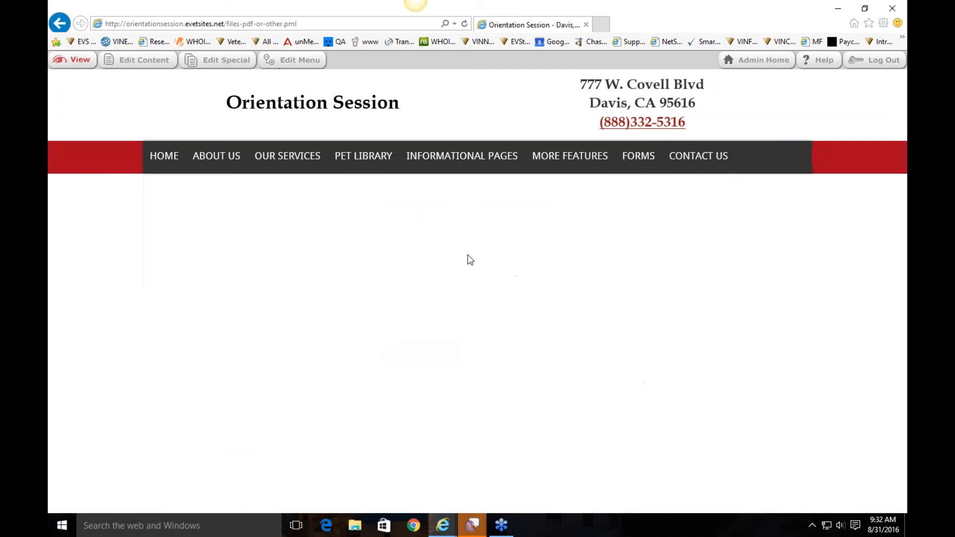
{"action": "scroll", "coordinate": [310, 286], "scroll_direction": "down", "scroll_amount": 2}
{"action": "scroll", "coordinate": [209, 348], "scroll_direction": "up", "scroll_amount": 1}
Step: Open and close the Employment Application PDF, then go to the New Client Check In form
{"action": "left_click", "coordinate": [206, 327]}
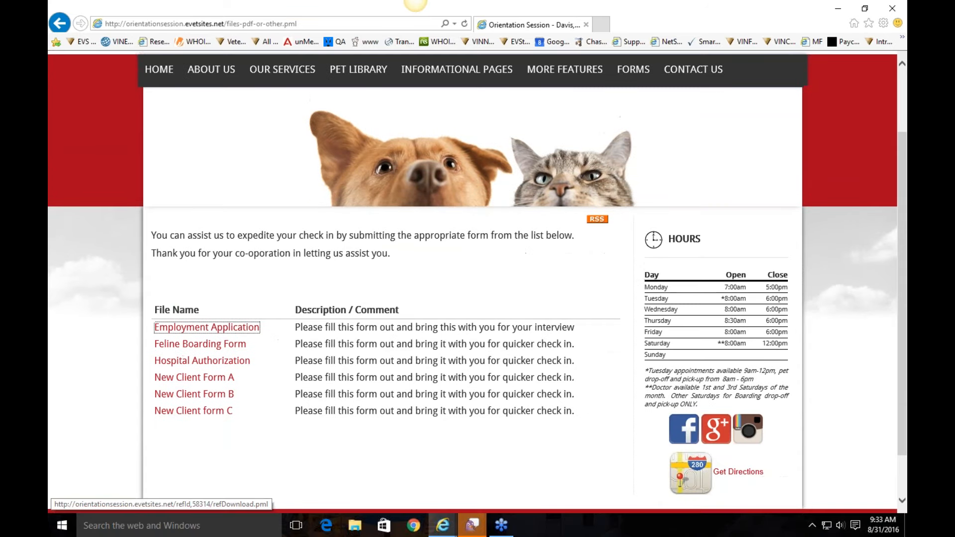
{"action": "left_click", "coordinate": [623, 498]}
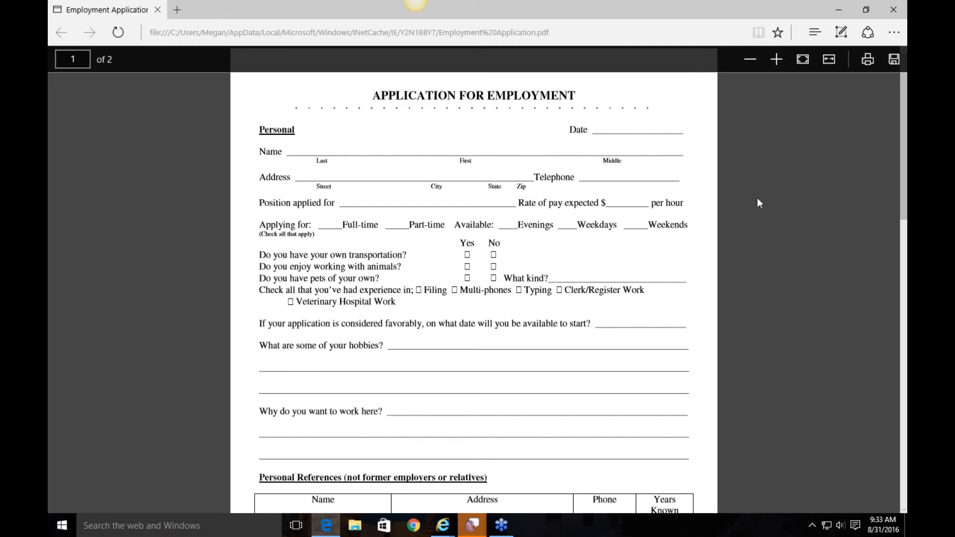
{"action": "left_click", "coordinate": [894, 9]}
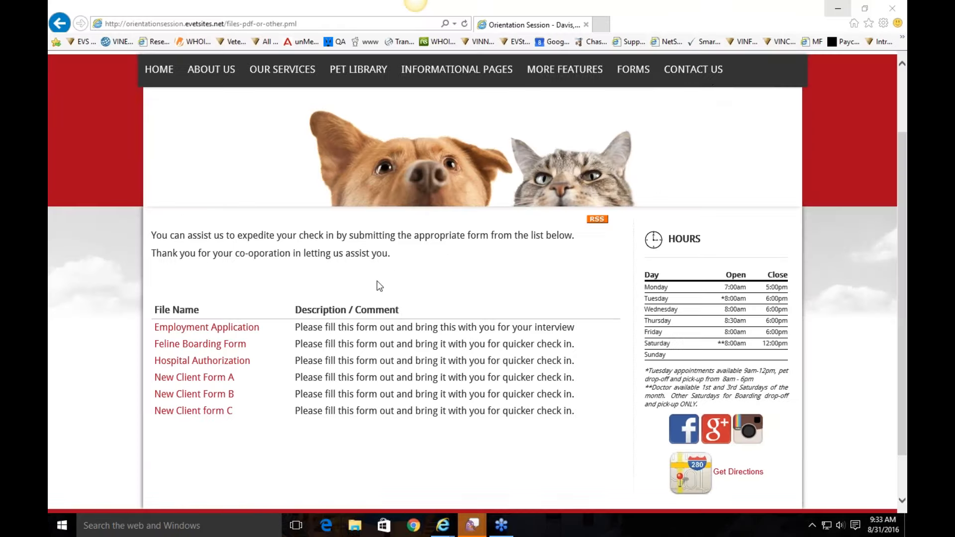
{"action": "scroll", "coordinate": [380, 286], "scroll_direction": "up", "scroll_amount": 2}
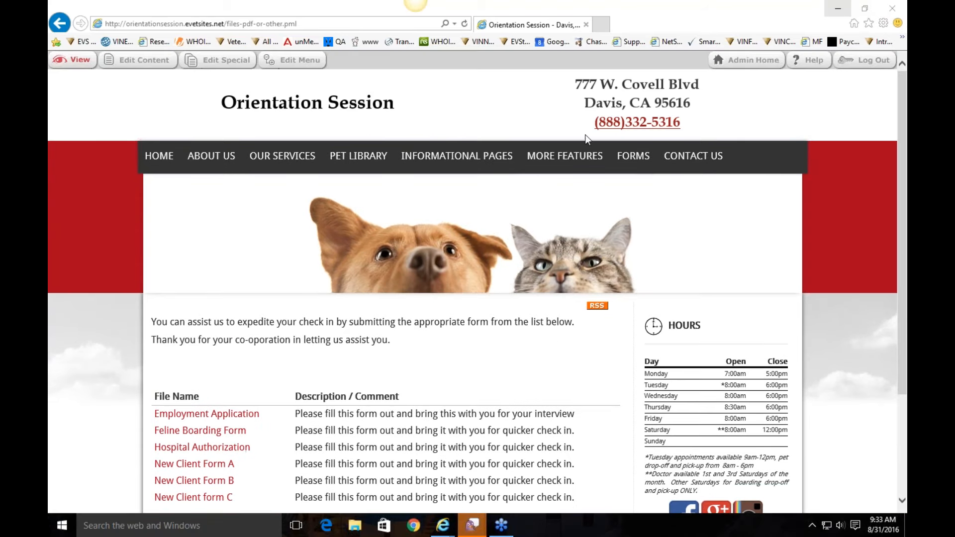
{"action": "left_click", "coordinate": [643, 185]}
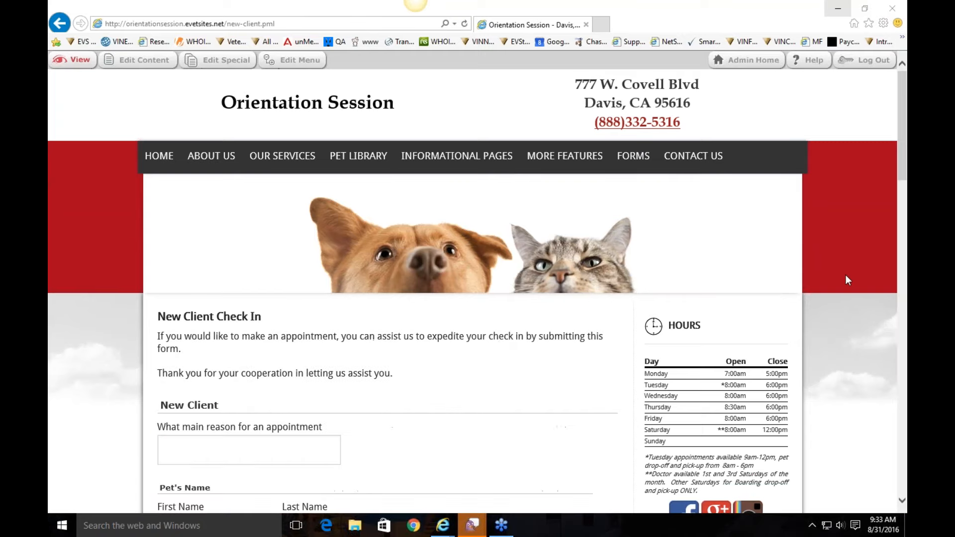
Step: Scroll through the New Client Check In form down to the Submit button and back up
{"action": "scroll", "coordinate": [455, 329], "scroll_direction": "down", "scroll_amount": 2}
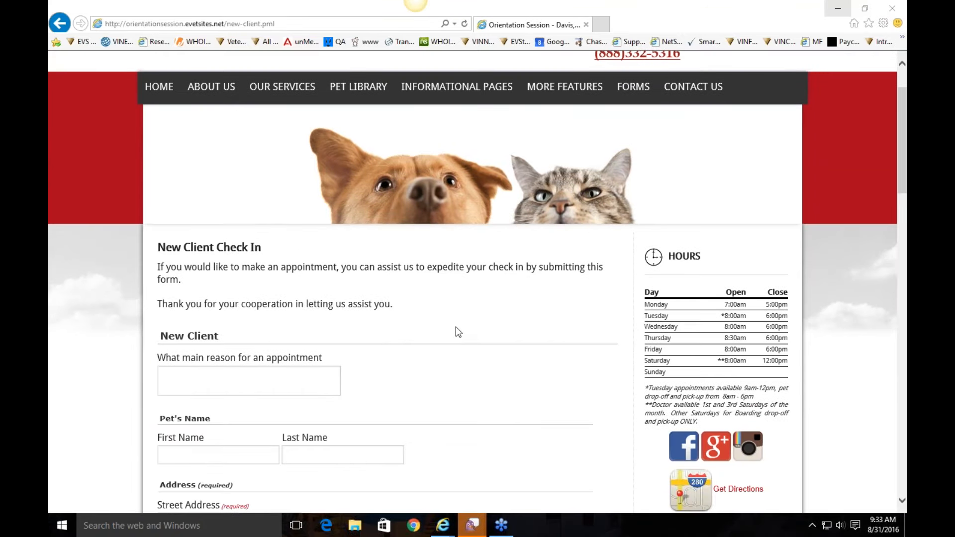
{"action": "scroll", "coordinate": [456, 327], "scroll_direction": "down", "scroll_amount": 2}
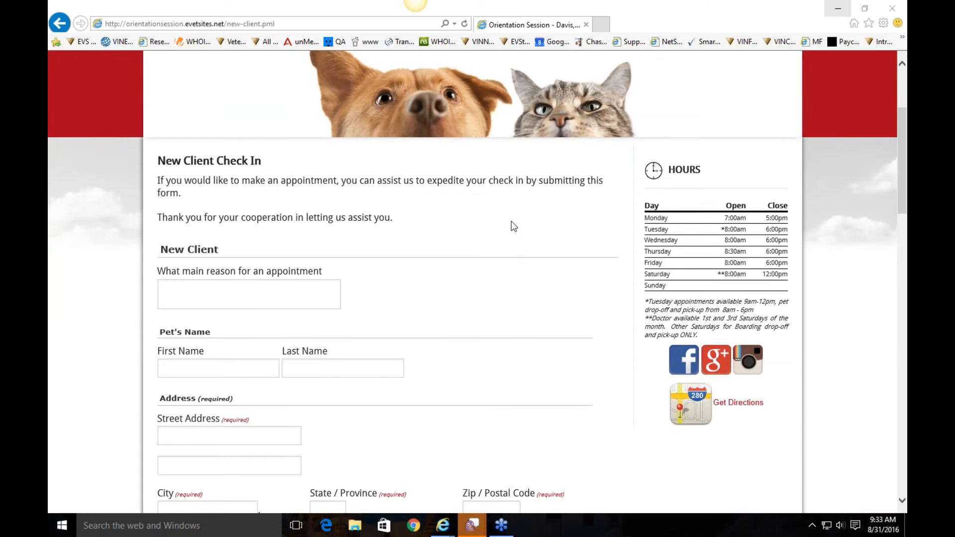
{"action": "scroll", "coordinate": [512, 225], "scroll_direction": "down", "scroll_amount": 2}
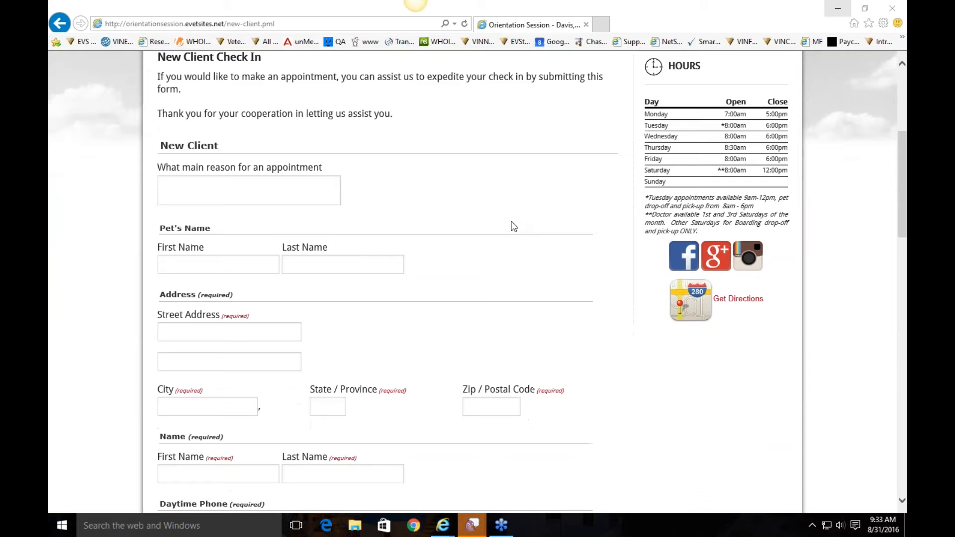
{"action": "scroll", "coordinate": [244, 195], "scroll_direction": "down", "scroll_amount": 2}
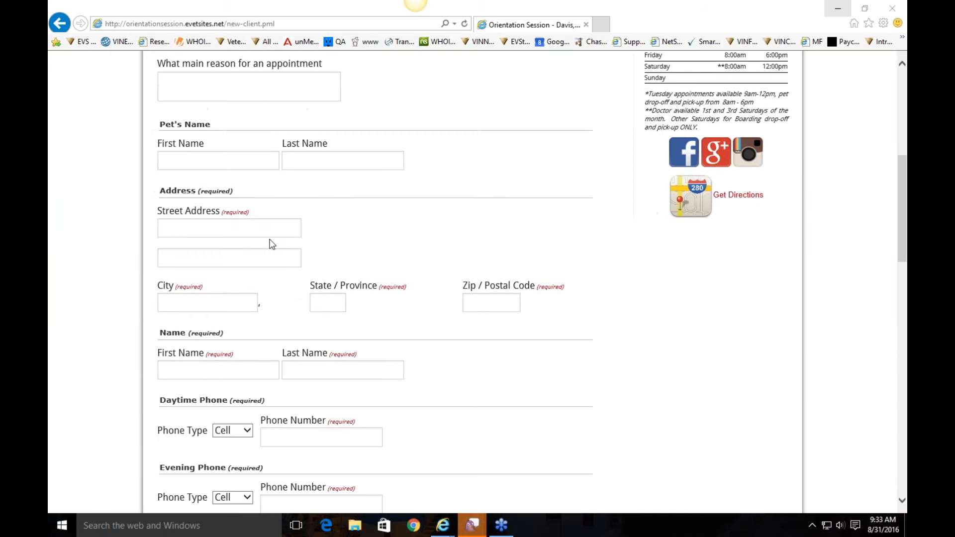
{"action": "left_click", "coordinate": [277, 209]}
{"action": "scroll", "coordinate": [393, 212], "scroll_direction": "down", "scroll_amount": 9}
{"action": "scroll", "coordinate": [394, 212], "scroll_direction": "down", "scroll_amount": 9}
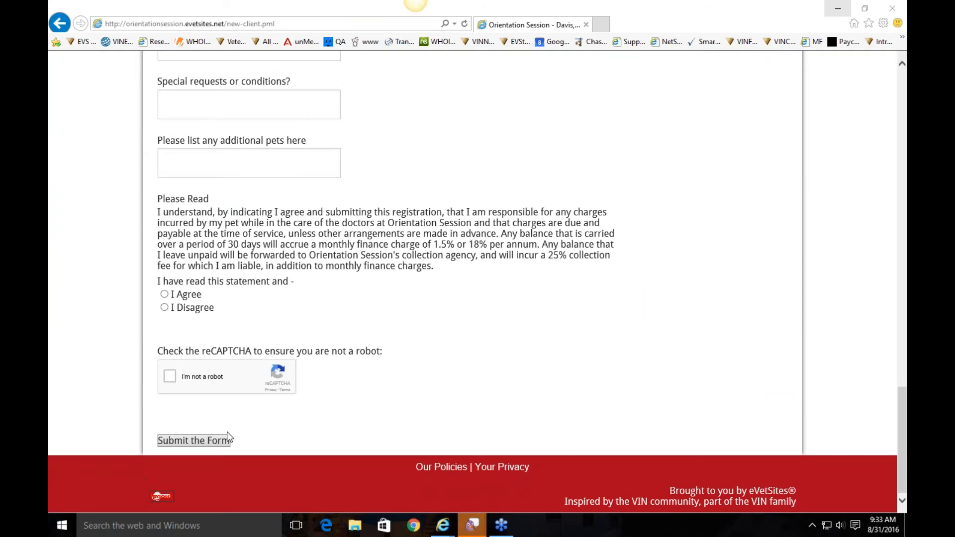
{"action": "scroll", "coordinate": [531, 376], "scroll_direction": "up", "scroll_amount": 1}
{"action": "scroll", "coordinate": [530, 381], "scroll_direction": "up", "scroll_amount": 20}
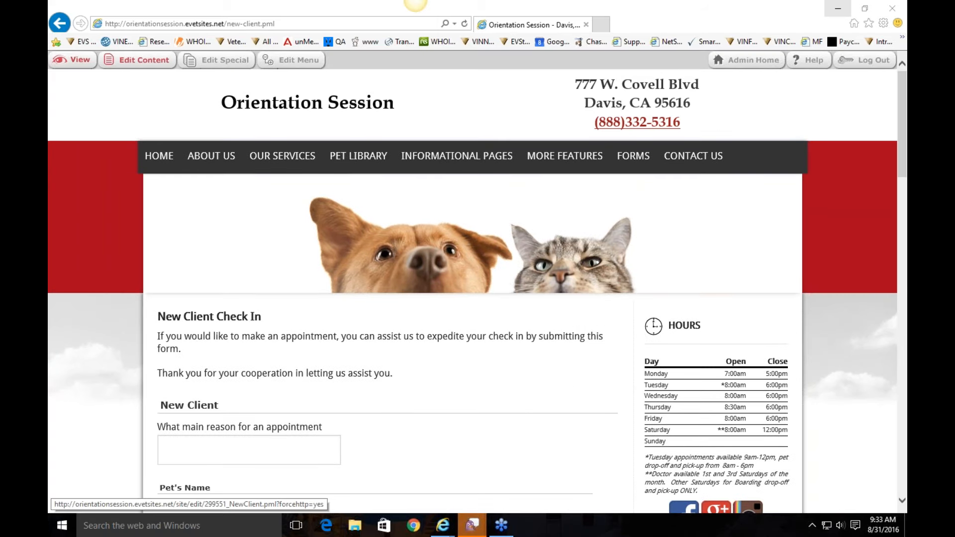
Step: Open the New Client page content for editing and switch to the form's settings
{"action": "left_click", "coordinate": [139, 59]}
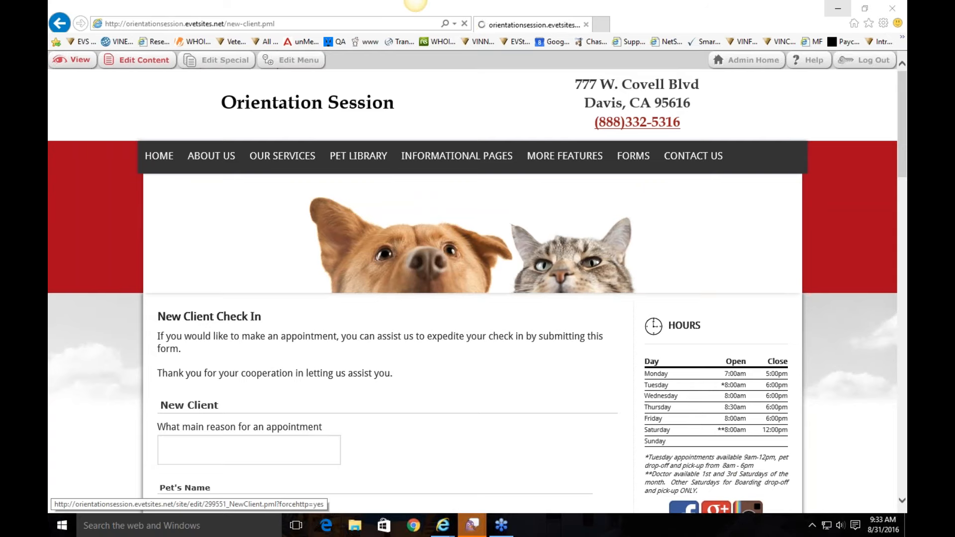
{"action": "left_click_drag", "start_coordinate": [249, 270], "coordinate": [124, 219]}
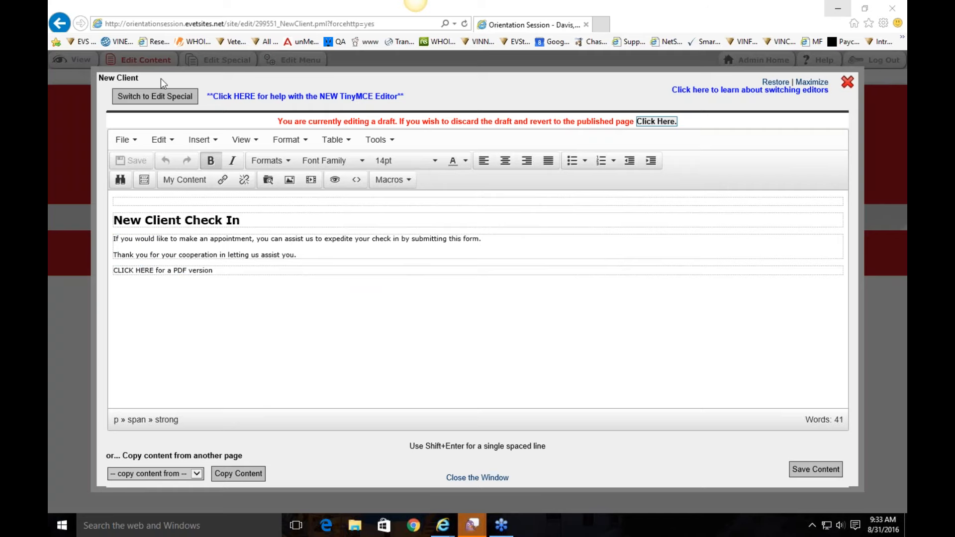
{"action": "left_click", "coordinate": [161, 98]}
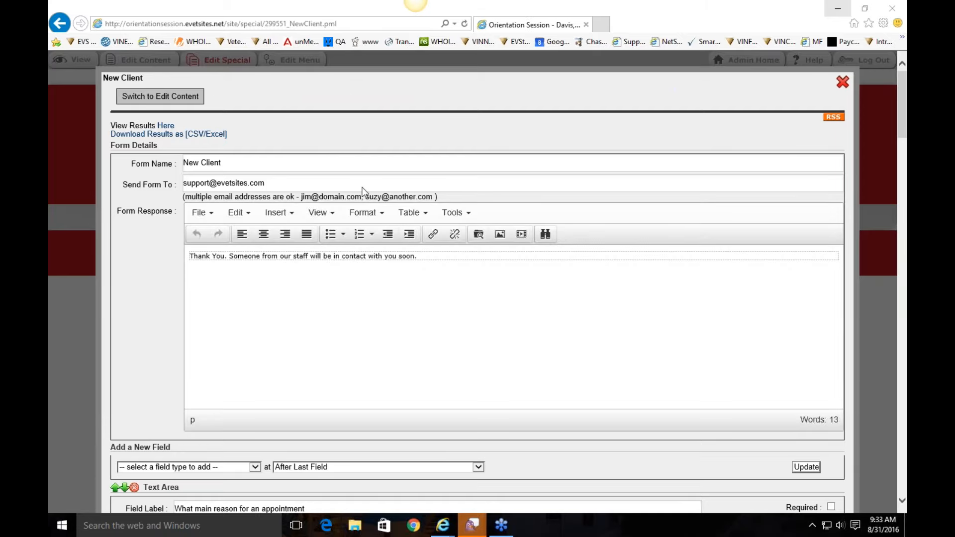
Step: Add the support e-mail address as a Send Form To recipient for the New Client form
{"action": "left_click", "coordinate": [253, 160]}
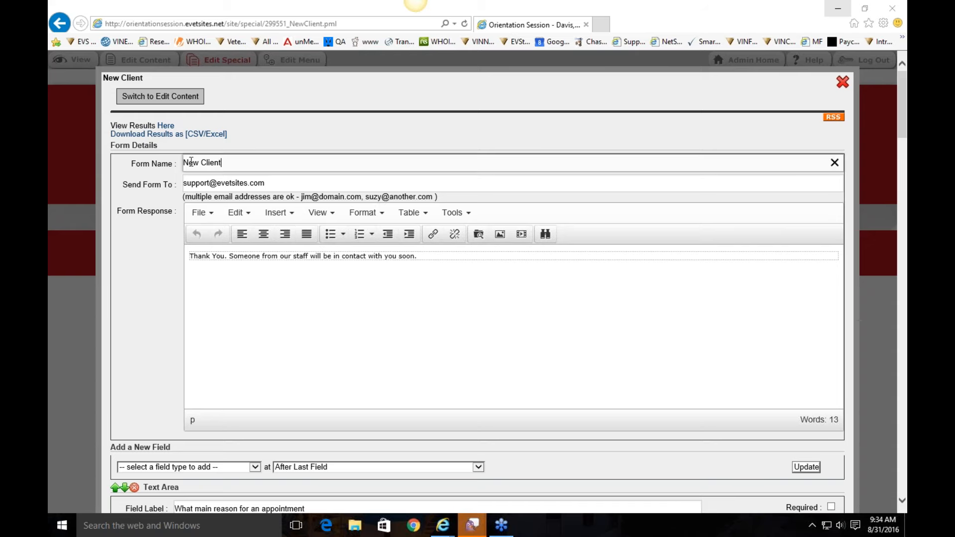
{"action": "left_click", "coordinate": [270, 184]}
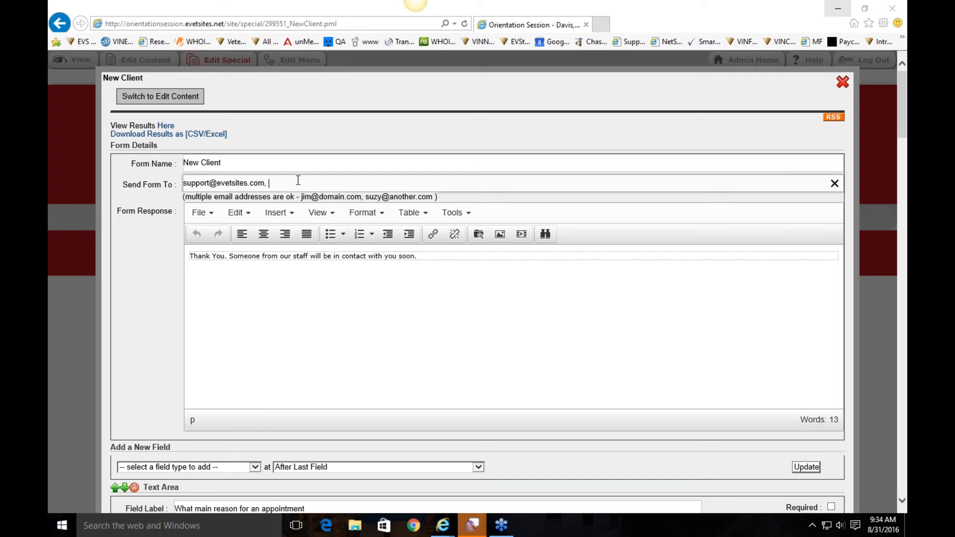
{"action": "scroll", "coordinate": [403, 211], "scroll_direction": "down", "scroll_amount": 3}
{"action": "scroll", "coordinate": [178, 112], "scroll_direction": "up", "scroll_amount": 1}
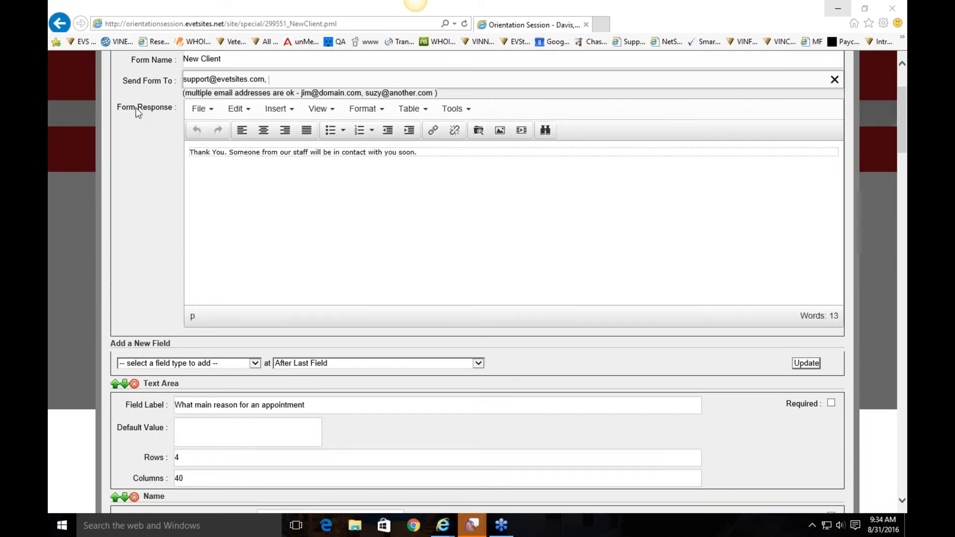
{"action": "left_click", "coordinate": [434, 152]}
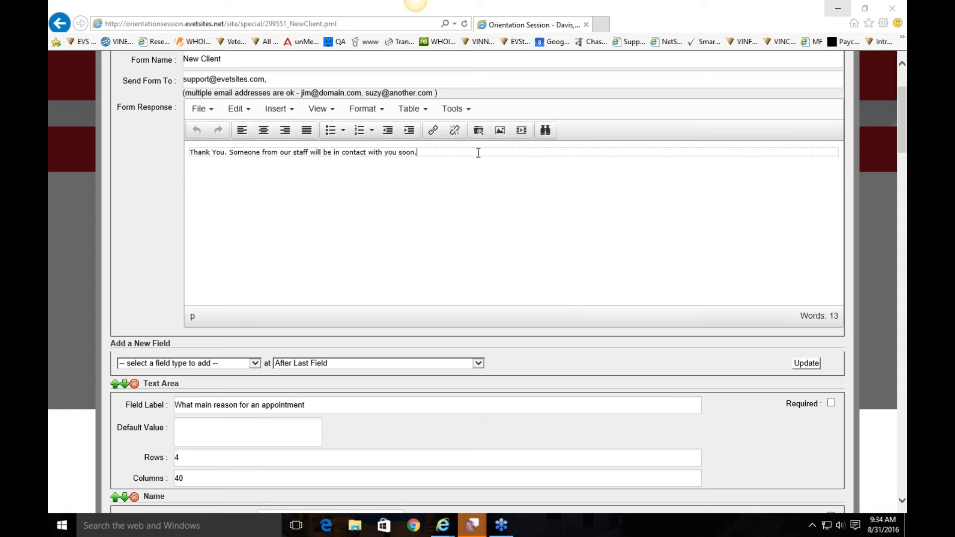
{"action": "scroll", "coordinate": [478, 152], "scroll_direction": "down", "scroll_amount": 5}
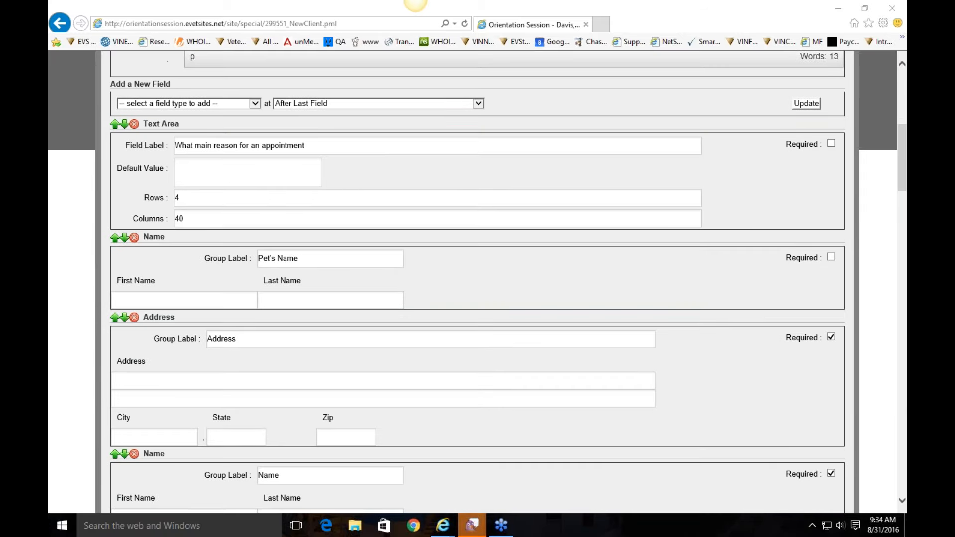
Step: Delete the appointment-reason text area and move the Pet's Name block down one place
{"action": "left_click", "coordinate": [749, 173]}
{"action": "left_click", "coordinate": [135, 125]}
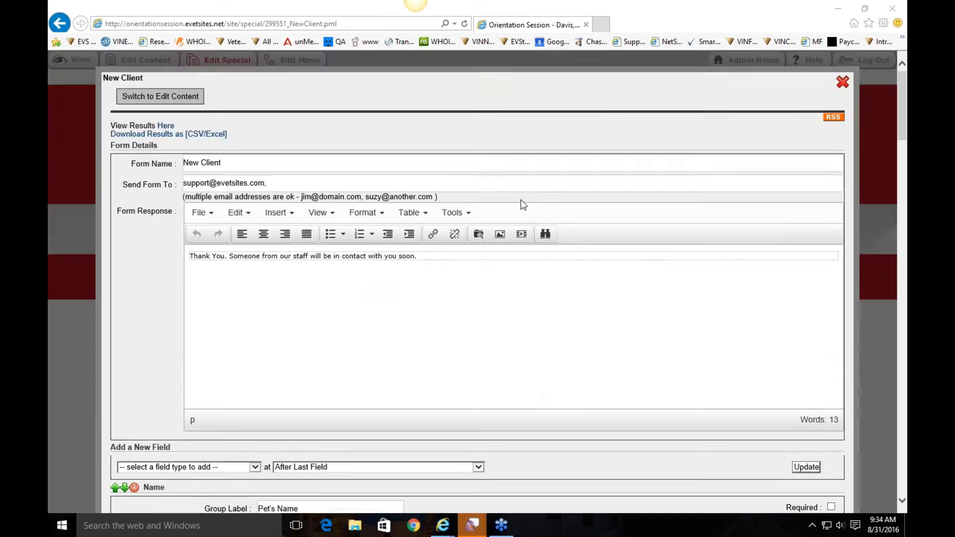
{"action": "scroll", "coordinate": [127, 168], "scroll_direction": "down", "scroll_amount": 2}
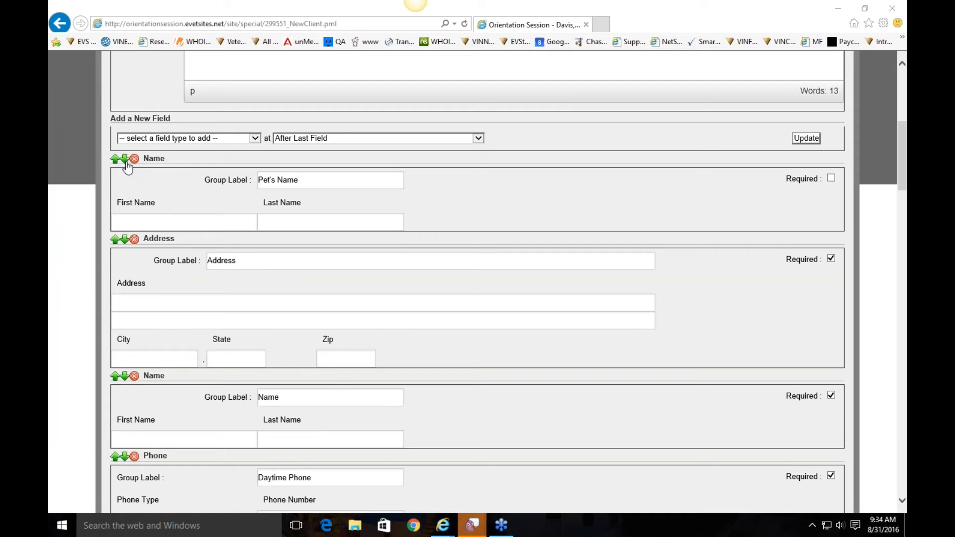
{"action": "left_click", "coordinate": [125, 162]}
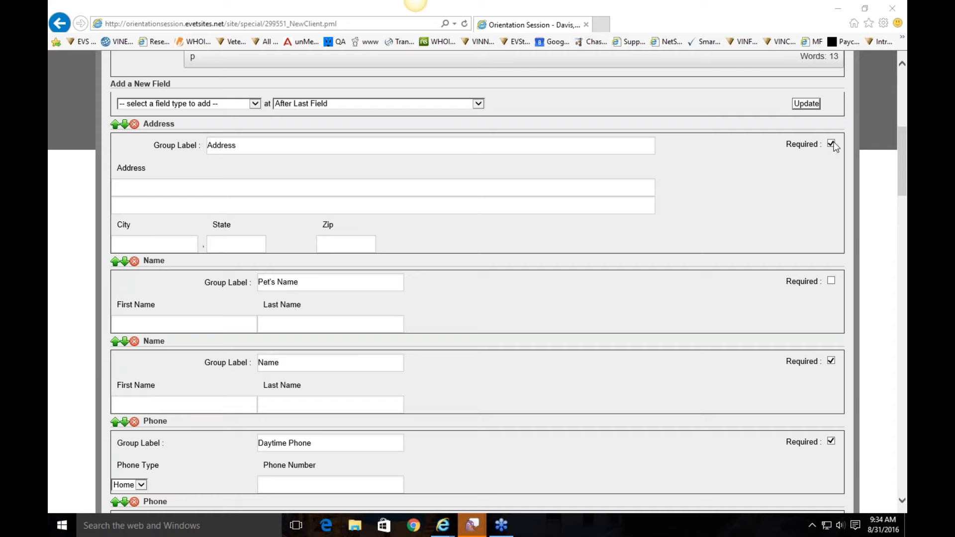
{"action": "scroll", "coordinate": [836, 147], "scroll_direction": "up", "scroll_amount": 2}
Step: Look through the new-field type and position lists without adding a field
{"action": "left_click", "coordinate": [177, 177]}
{"action": "left_click", "coordinate": [186, 190]}
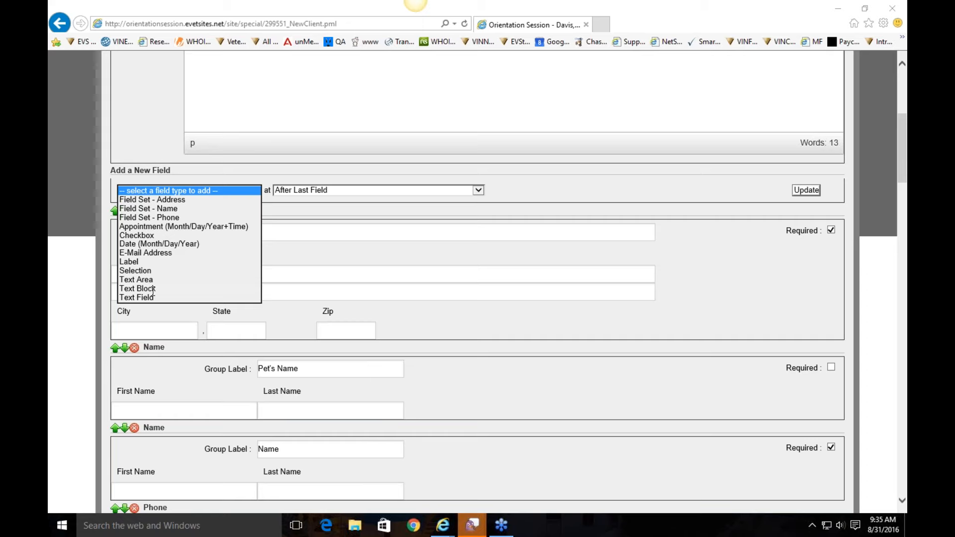
{"action": "left_click", "coordinate": [301, 194]}
{"action": "left_click", "coordinate": [301, 194]}
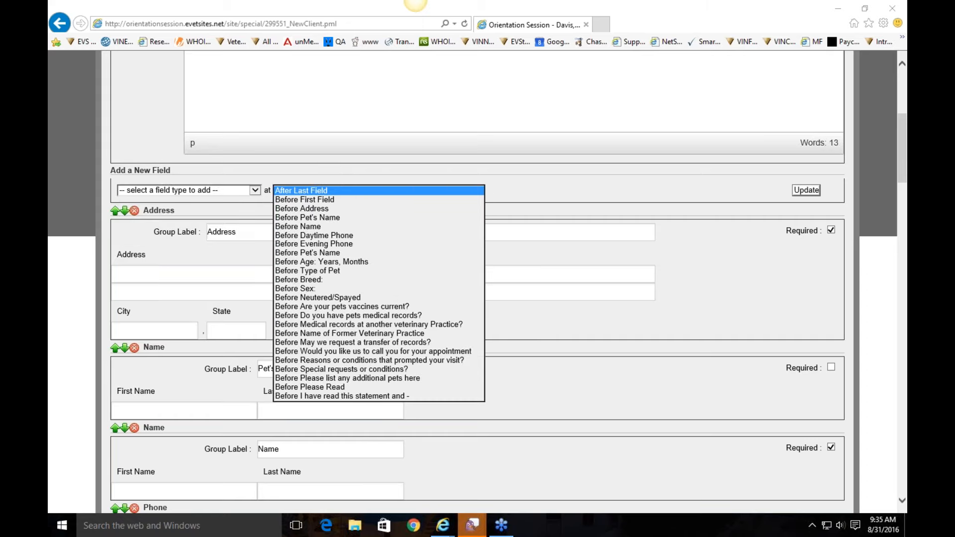
{"action": "left_click", "coordinate": [527, 182]}
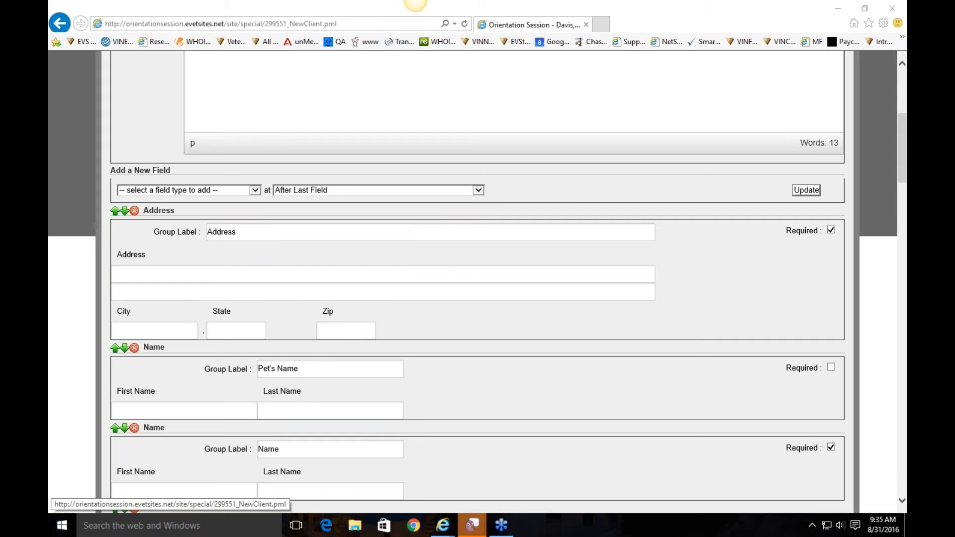
{"action": "left_click", "coordinate": [807, 191]}
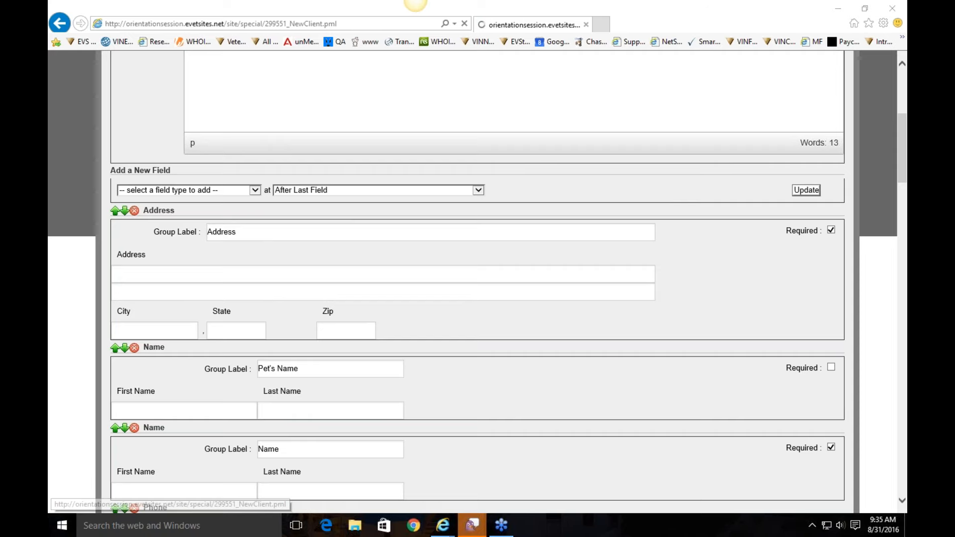
{"action": "left_click", "coordinate": [842, 82]}
{"action": "scroll", "coordinate": [503, 177], "scroll_direction": "down", "scroll_amount": 5}
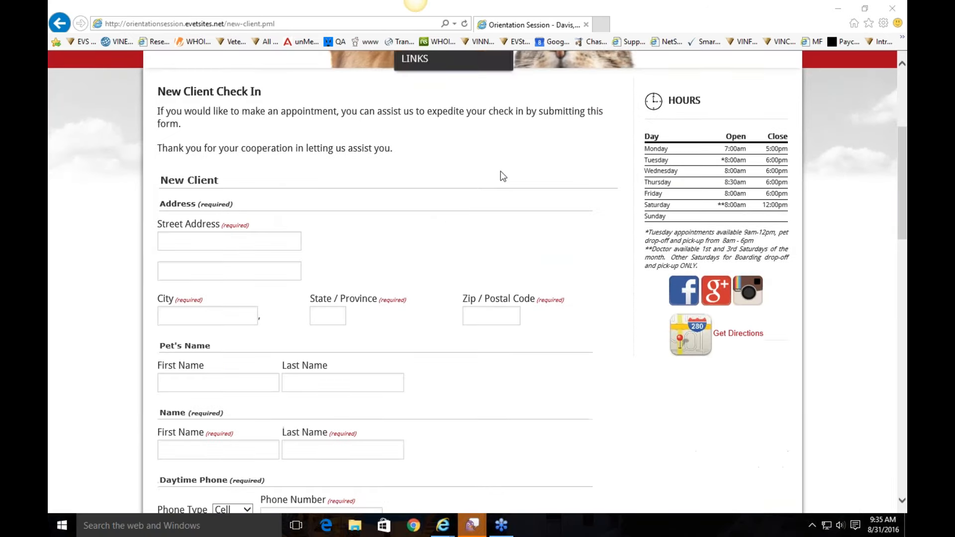
{"action": "scroll", "coordinate": [448, 224], "scroll_direction": "up", "scroll_amount": 5}
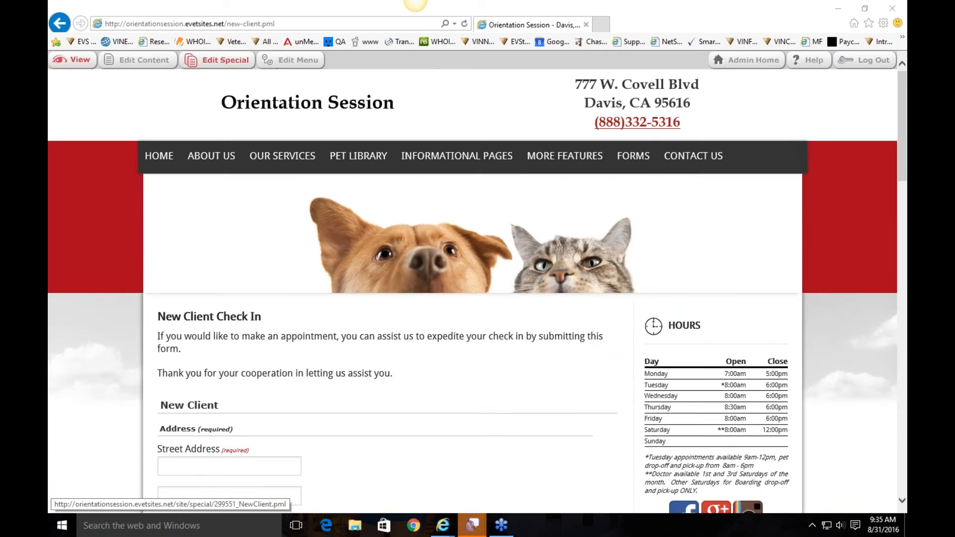
{"action": "left_click", "coordinate": [215, 65]}
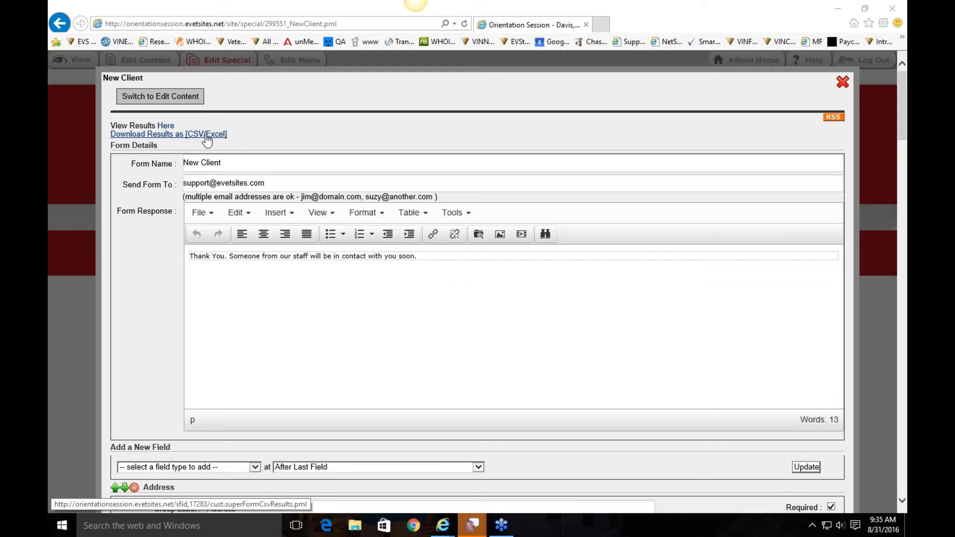
Step: View the form's empty submission results, return, and close the editor to the live page
{"action": "left_click", "coordinate": [167, 127]}
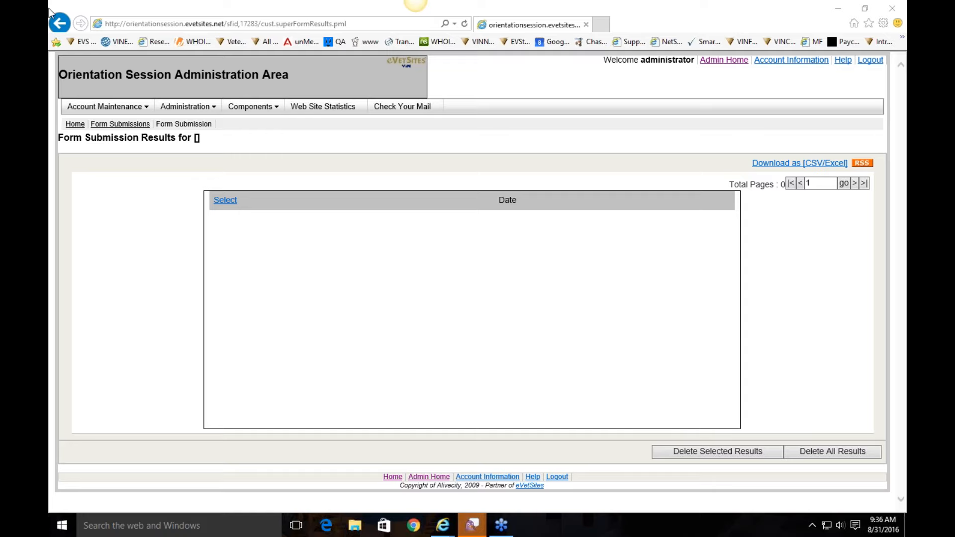
{"action": "left_click", "coordinate": [62, 24]}
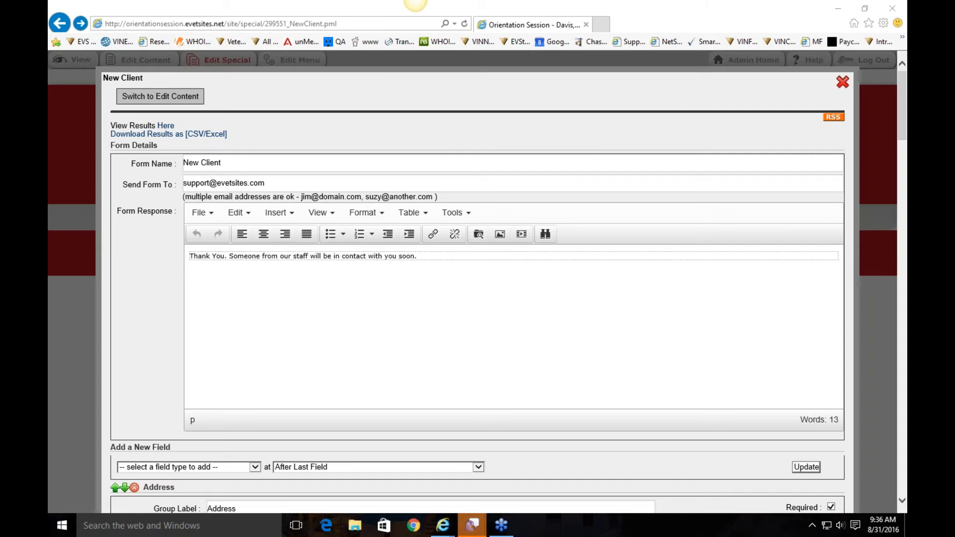
{"action": "left_click", "coordinate": [844, 83]}
{"action": "mouse_move", "coordinate": [642, 156]}
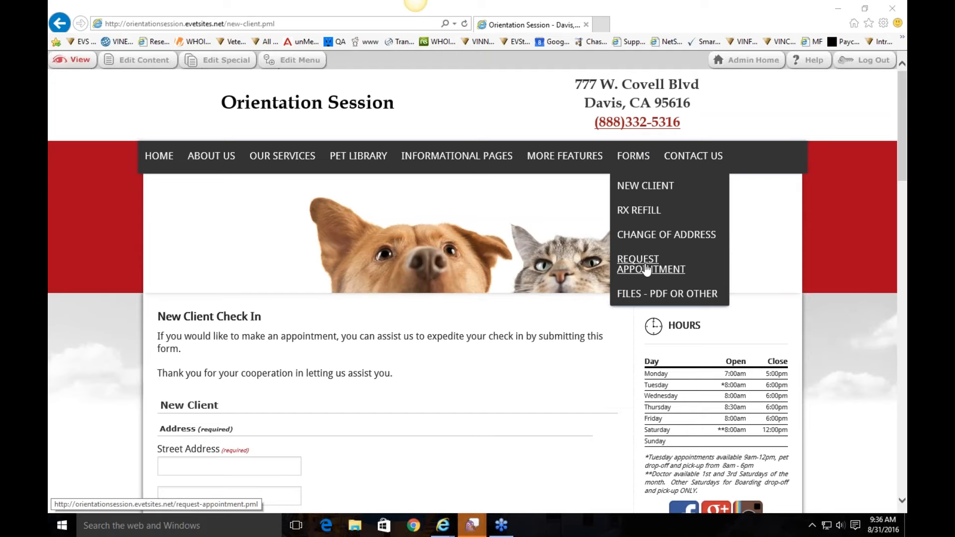
Step: Open the Change of Address form page from the FORMS menu and scroll through it
{"action": "left_click", "coordinate": [648, 242]}
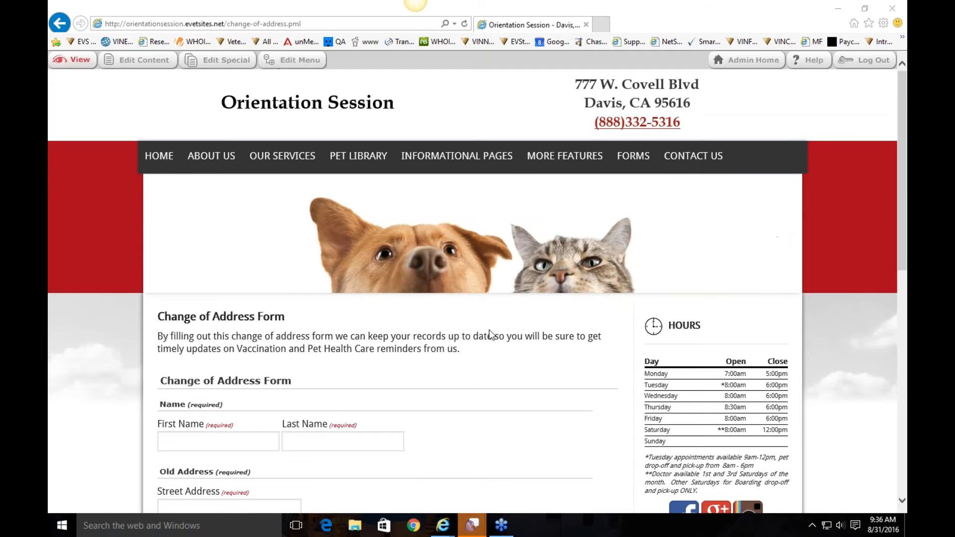
{"action": "scroll", "coordinate": [489, 331], "scroll_direction": "down", "scroll_amount": 3}
{"action": "scroll", "coordinate": [489, 329], "scroll_direction": "down", "scroll_amount": 3}
{"action": "scroll", "coordinate": [450, 304], "scroll_direction": "up", "scroll_amount": 6}
Step: Review the Contact Us page's driving directions, address and embedded Google map
{"action": "mouse_move", "coordinate": [707, 164]}
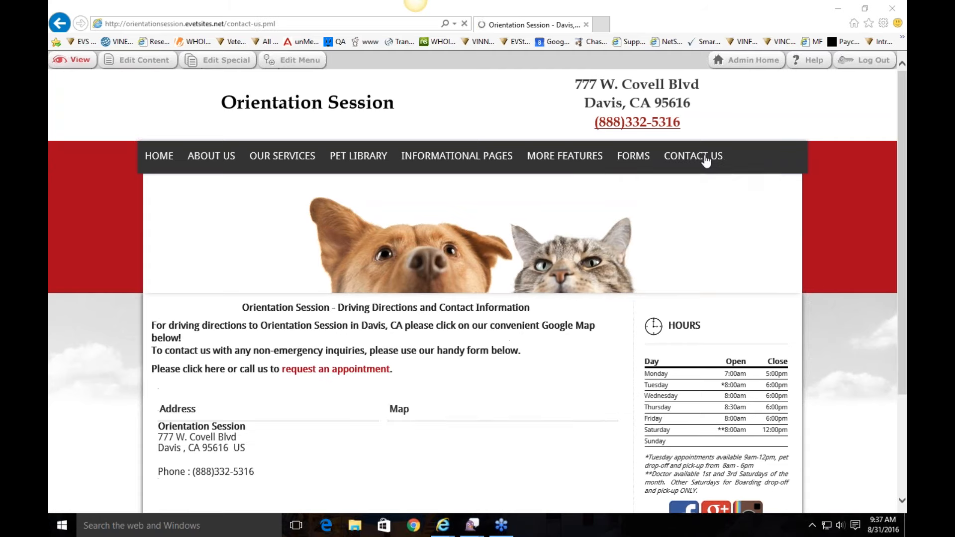
{"action": "scroll", "coordinate": [398, 242], "scroll_direction": "down", "scroll_amount": 3}
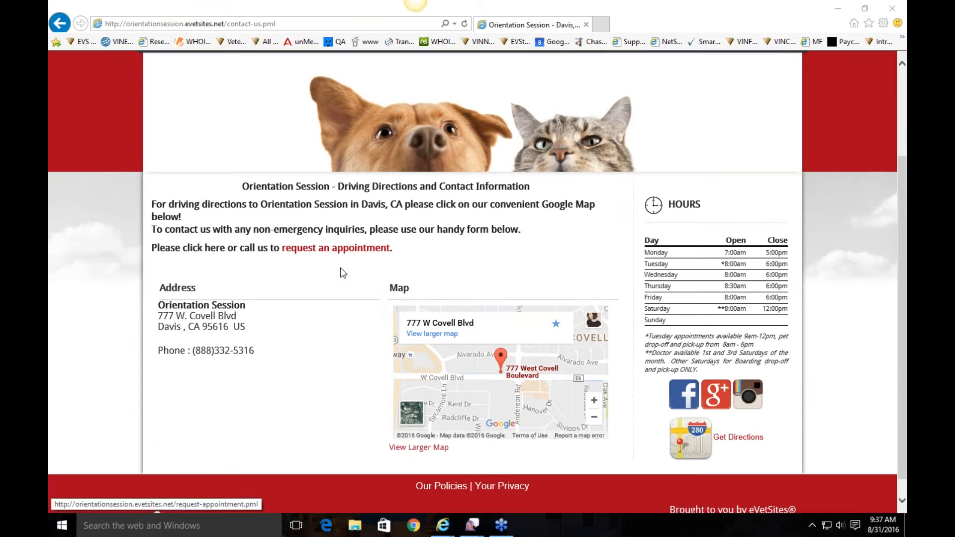
{"action": "scroll", "coordinate": [473, 253], "scroll_direction": "up", "scroll_amount": 3}
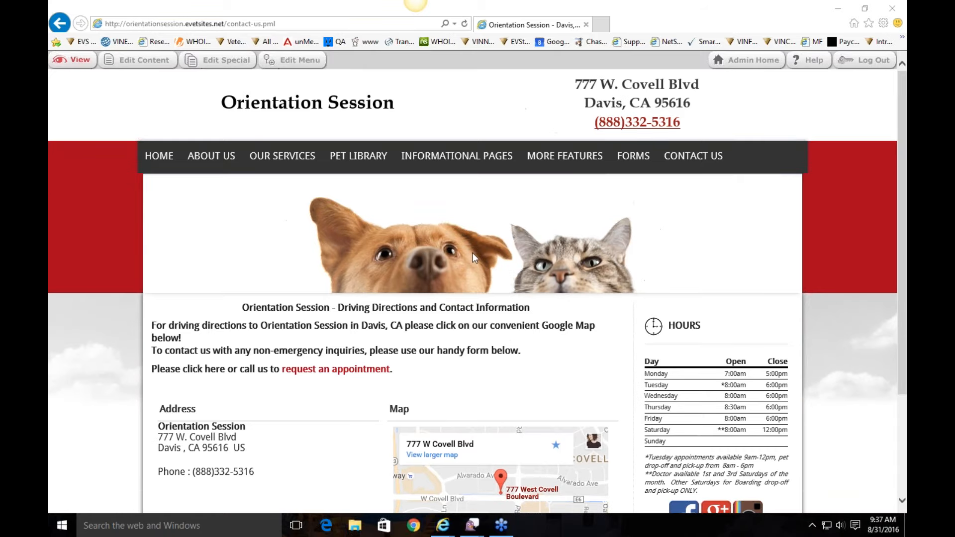
{"action": "scroll", "coordinate": [473, 253], "scroll_direction": "down", "scroll_amount": 3}
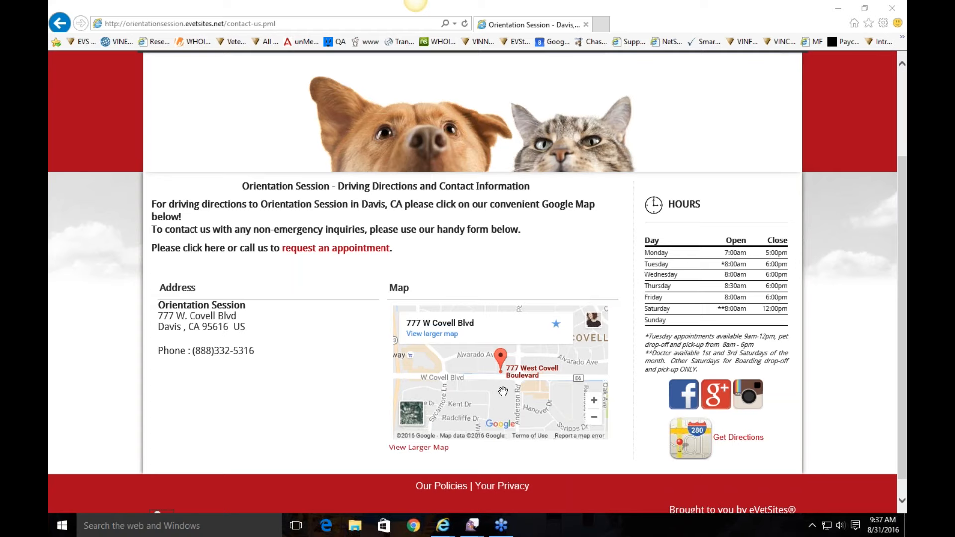
{"action": "scroll", "coordinate": [282, 184], "scroll_direction": "up", "scroll_amount": 3}
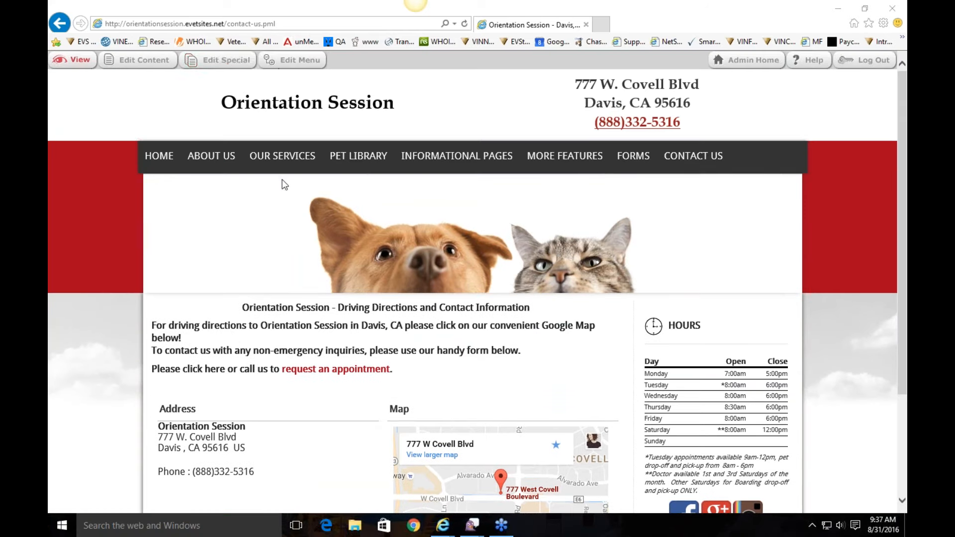
Step: Set the Contact Us e-mail to the suggested support address and save the details
{"action": "left_click", "coordinate": [221, 60]}
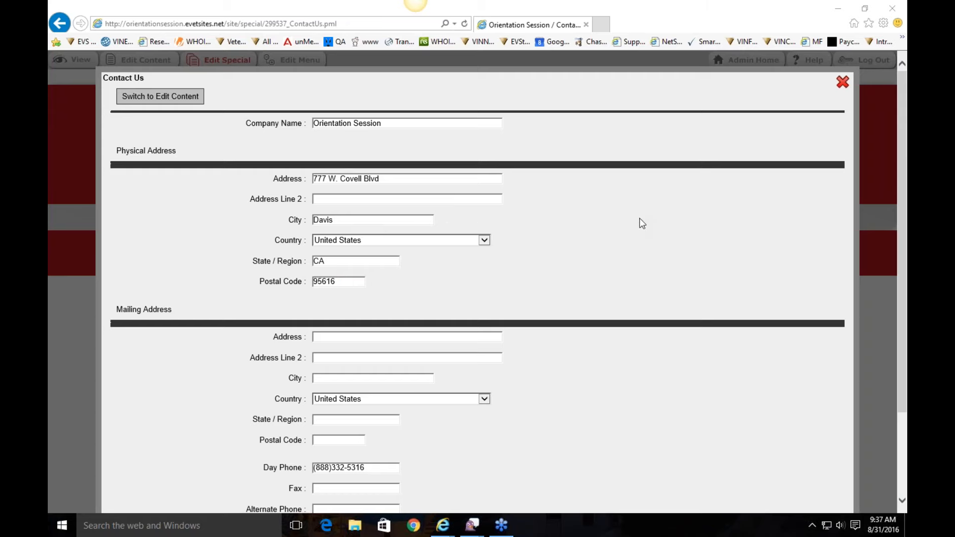
{"action": "scroll", "coordinate": [641, 224], "scroll_direction": "down", "scroll_amount": 2}
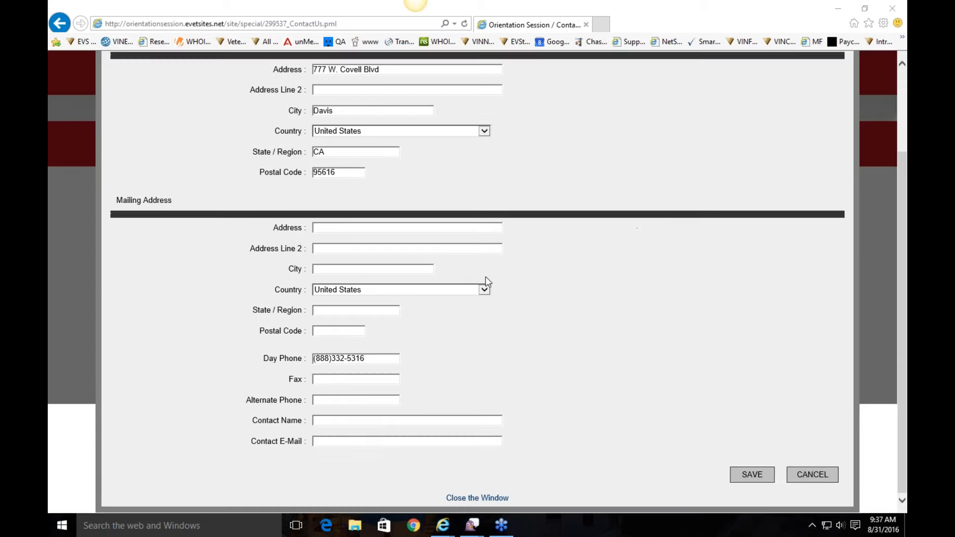
{"action": "type", "text": "support@"}
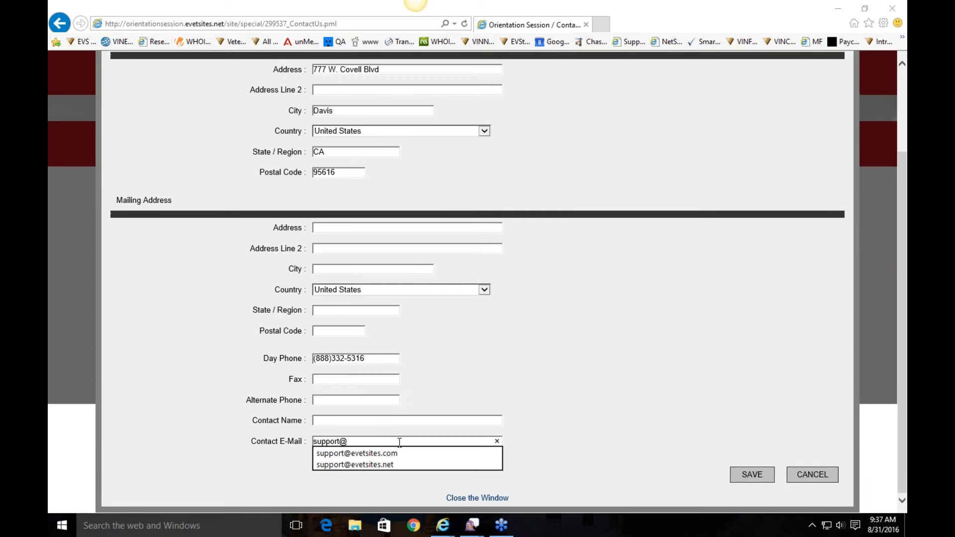
{"action": "key", "text": "Down"}
{"action": "key", "text": "Return"}
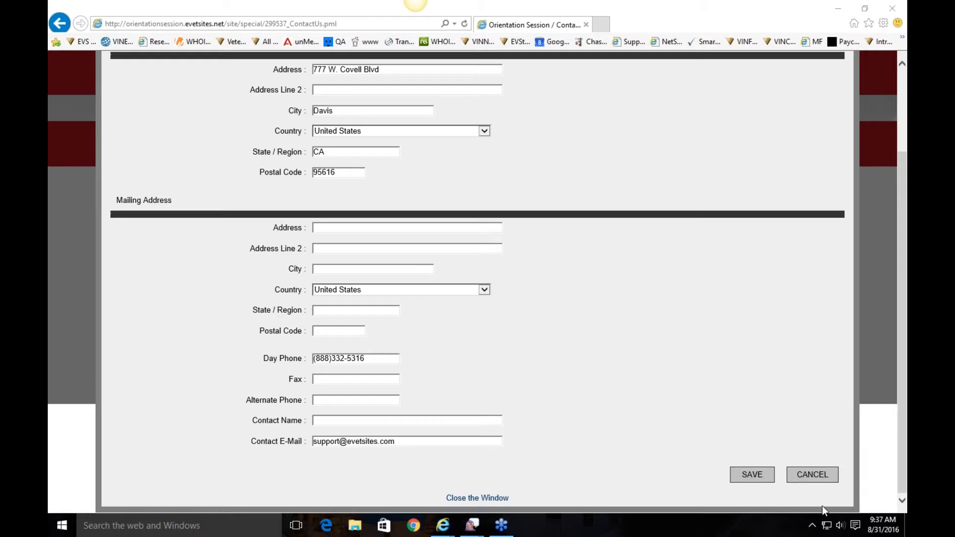
{"action": "left_click", "coordinate": [734, 478]}
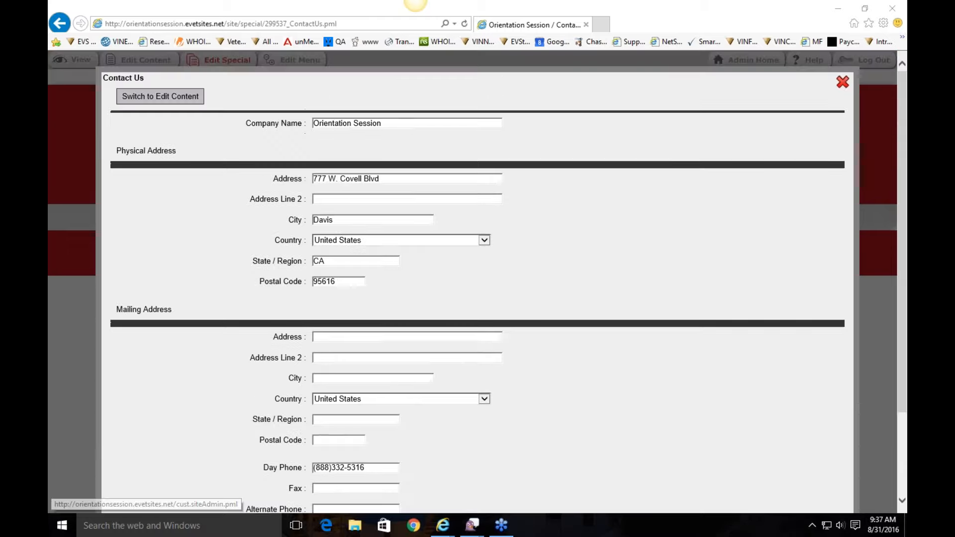
{"action": "left_click", "coordinate": [842, 82]}
Step: Try the live page's comment box, then recheck the saved e-mail and save again
{"action": "scroll", "coordinate": [597, 266], "scroll_direction": "down", "scroll_amount": 8}
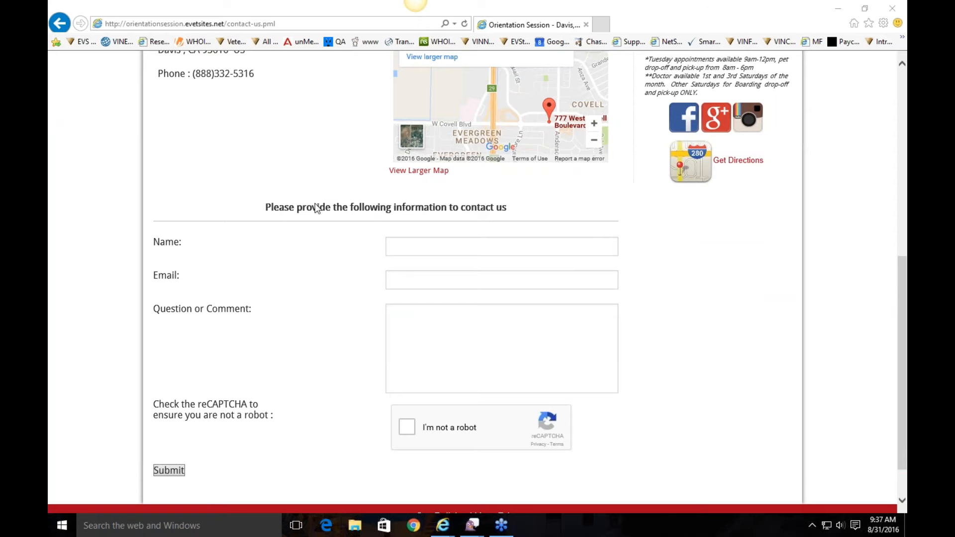
{"action": "left_click", "coordinate": [471, 318]}
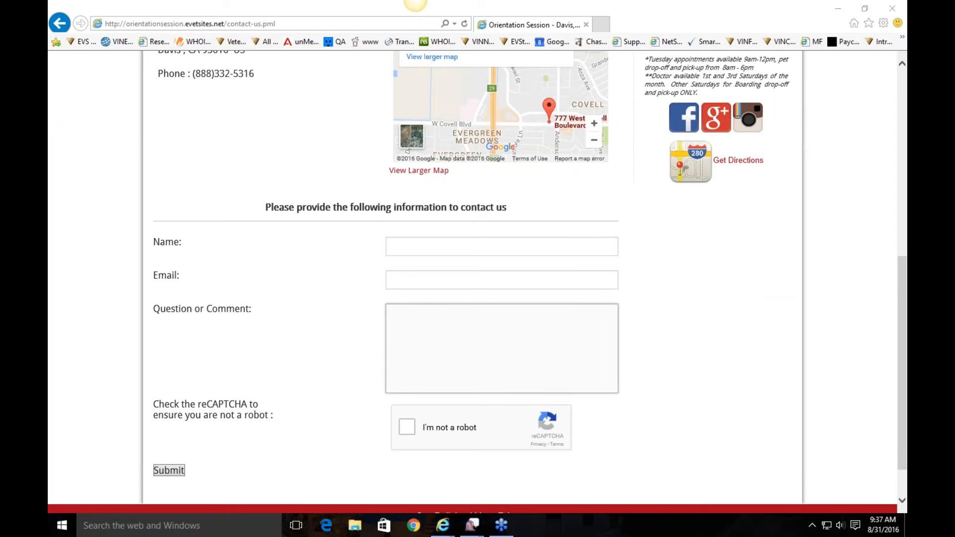
{"action": "scroll", "coordinate": [286, 115], "scroll_direction": "up", "scroll_amount": 8}
{"action": "left_click", "coordinate": [219, 60]}
{"action": "scroll", "coordinate": [390, 393], "scroll_direction": "down", "scroll_amount": 3}
{"action": "left_click", "coordinate": [485, 438]}
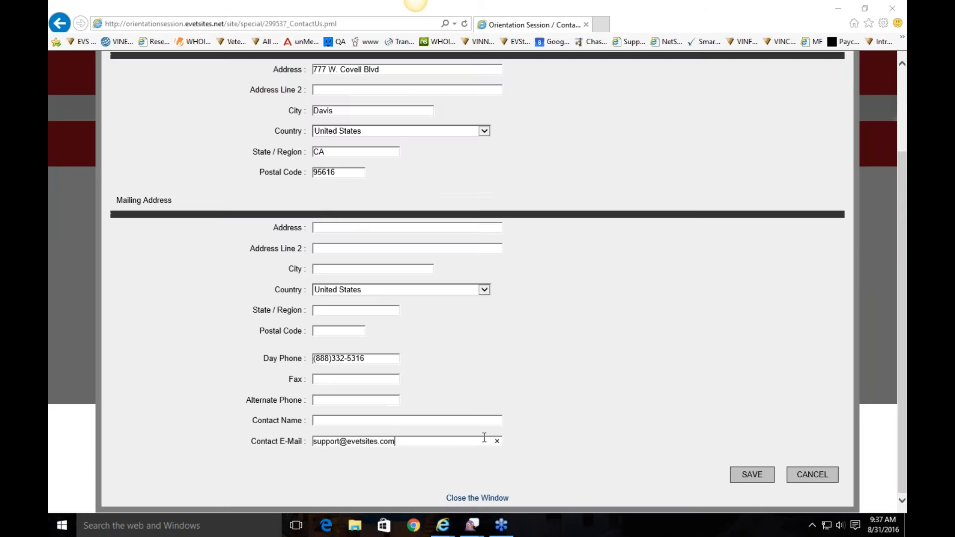
{"action": "left_click", "coordinate": [752, 475]}
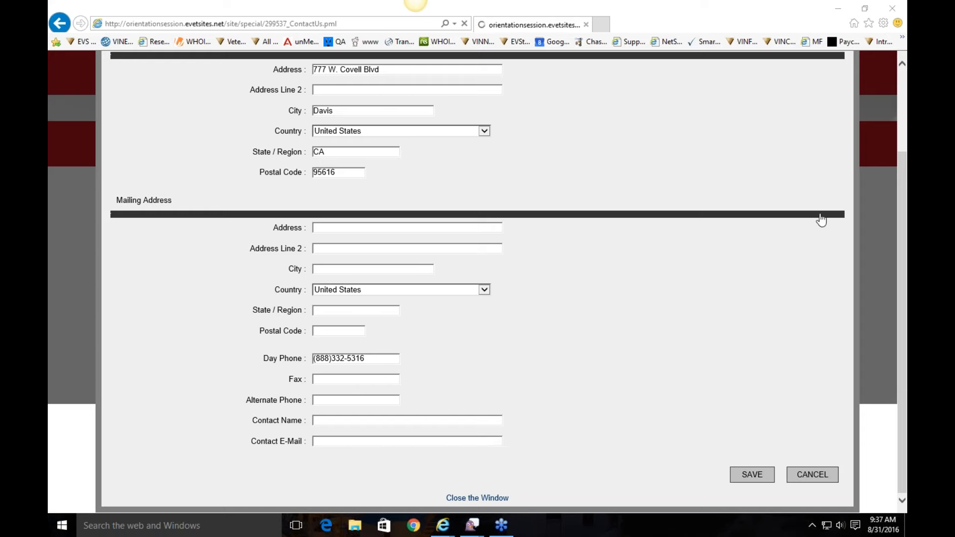
{"action": "left_click", "coordinate": [842, 81]}
Step: Scroll the live Contact Us page and reopen its address and phone details
{"action": "scroll", "coordinate": [607, 456], "scroll_direction": "down", "scroll_amount": 3}
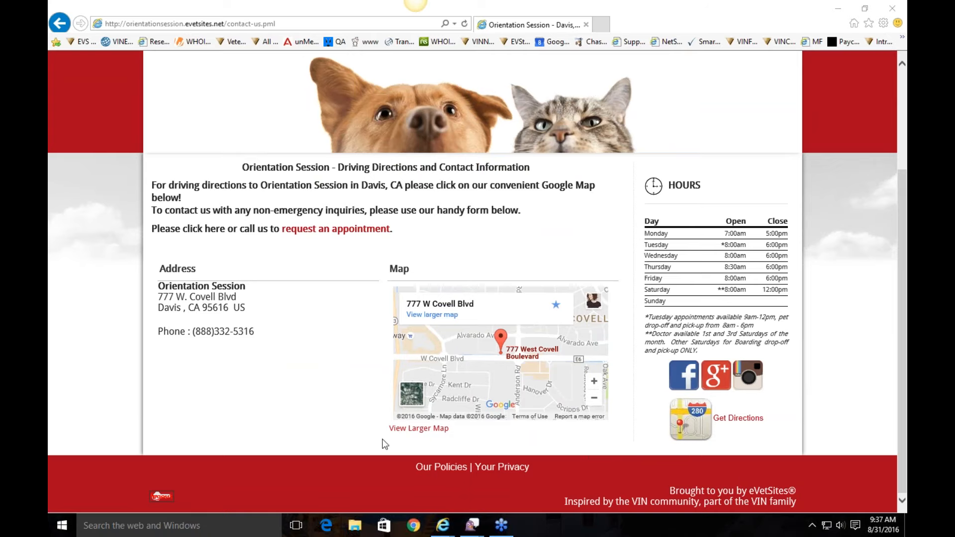
{"action": "scroll", "coordinate": [314, 317], "scroll_direction": "up", "scroll_amount": 3}
{"action": "left_click", "coordinate": [219, 60]}
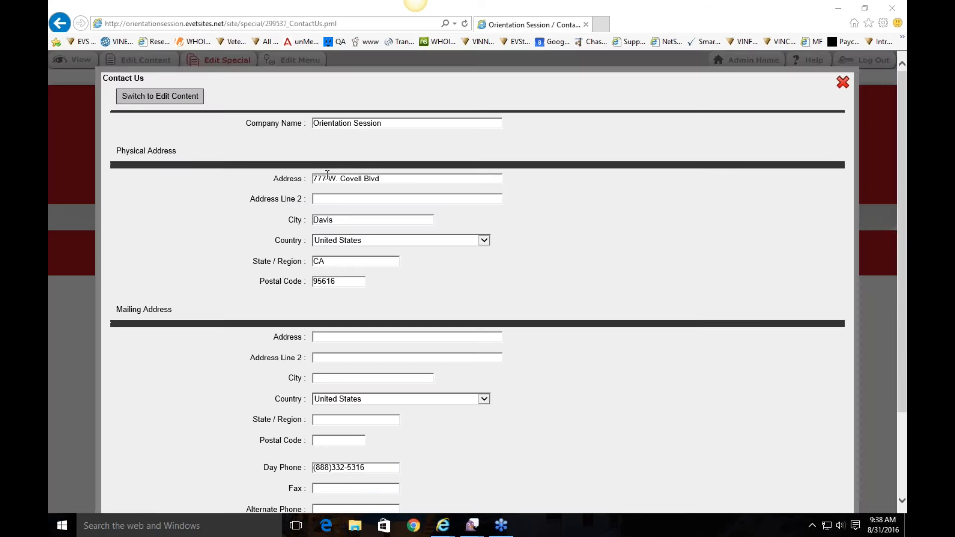
{"action": "key", "text": "BackSpace"}
{"action": "type", "text": "8"}
{"action": "scroll", "coordinate": [477, 279], "scroll_direction": "down", "scroll_amount": 3}
{"action": "left_click", "coordinate": [745, 482]}
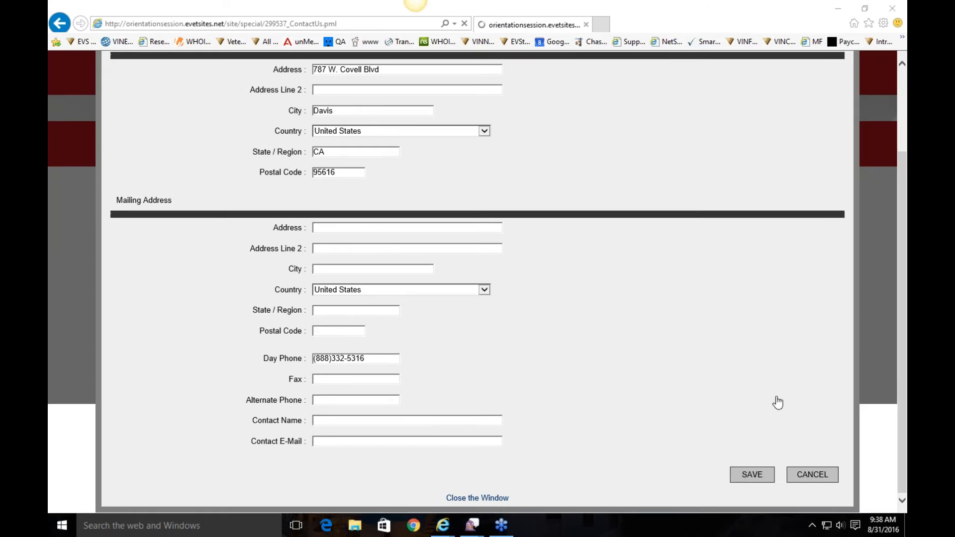
{"action": "left_click", "coordinate": [843, 82]}
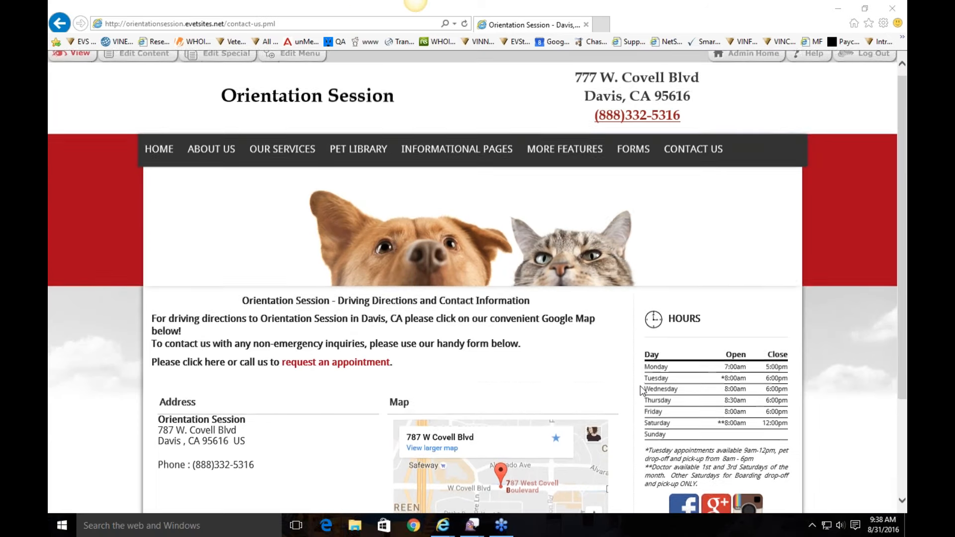
Step: Check the updated address on the live Contact Us page and open its page text for editing
{"action": "scroll", "coordinate": [572, 418], "scroll_direction": "down", "scroll_amount": 2}
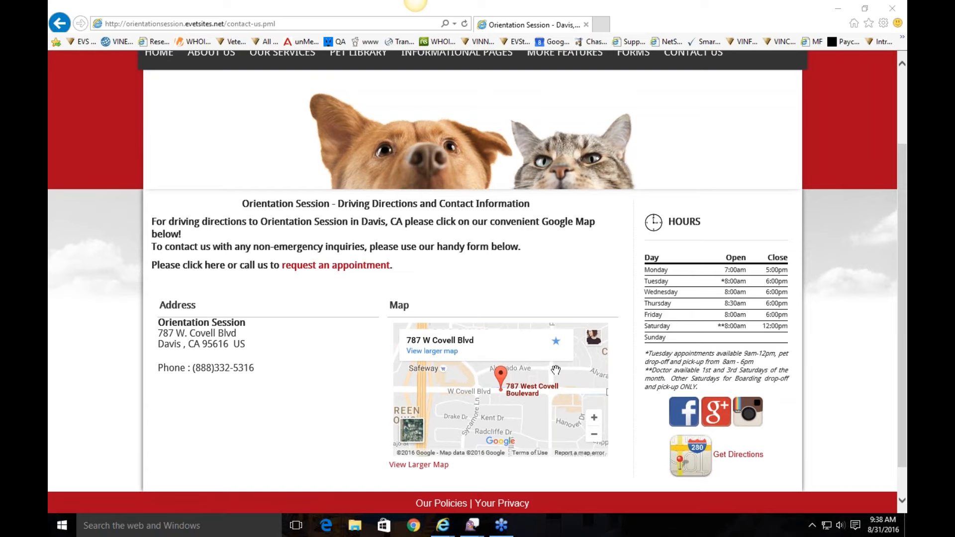
{"action": "left_click_drag", "start_coordinate": [158, 322], "coordinate": [272, 381]}
{"action": "left_click", "coordinate": [292, 361]}
{"action": "scroll", "coordinate": [291, 360], "scroll_direction": "up", "scroll_amount": 2}
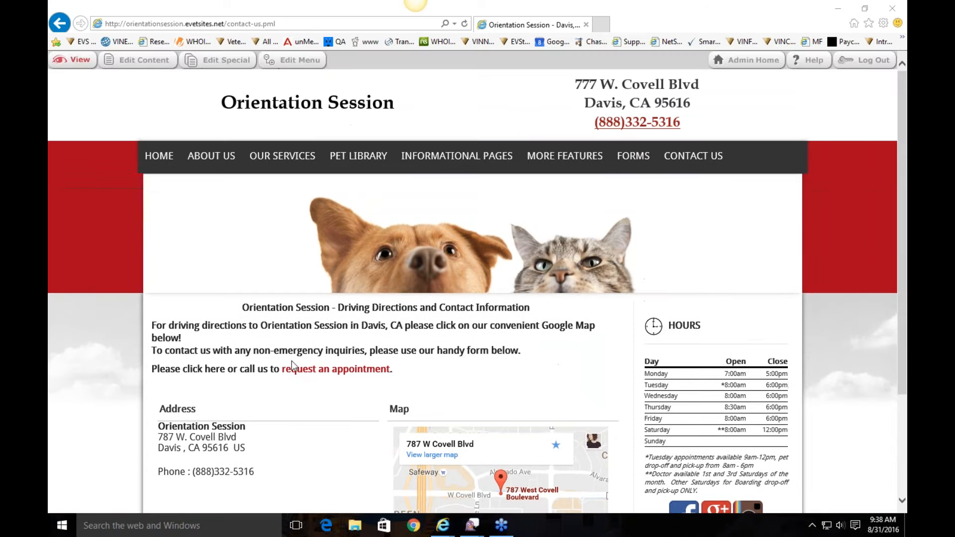
{"action": "left_click", "coordinate": [119, 60]}
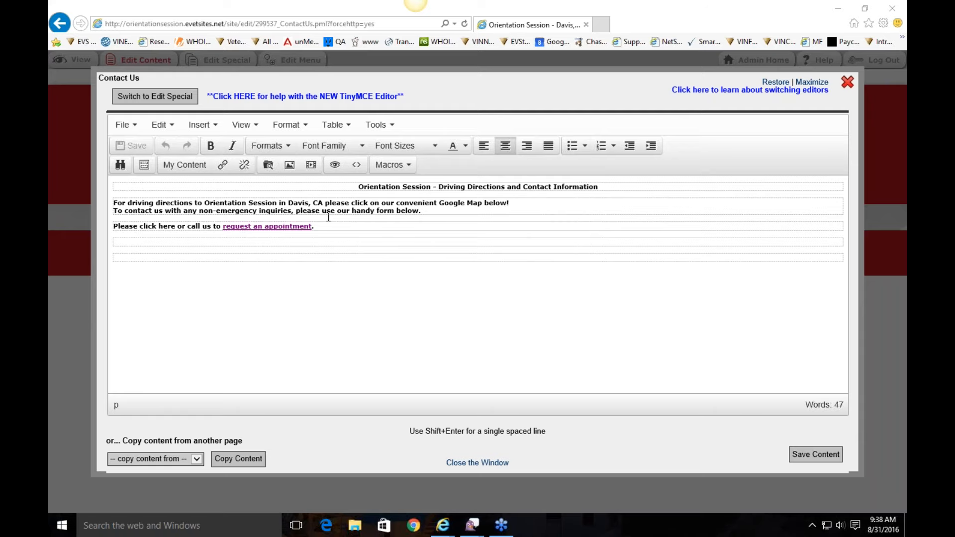
Step: Close the text editor, look over the Client Feedback page, then go to Emergencies
{"action": "left_click", "coordinate": [842, 82]}
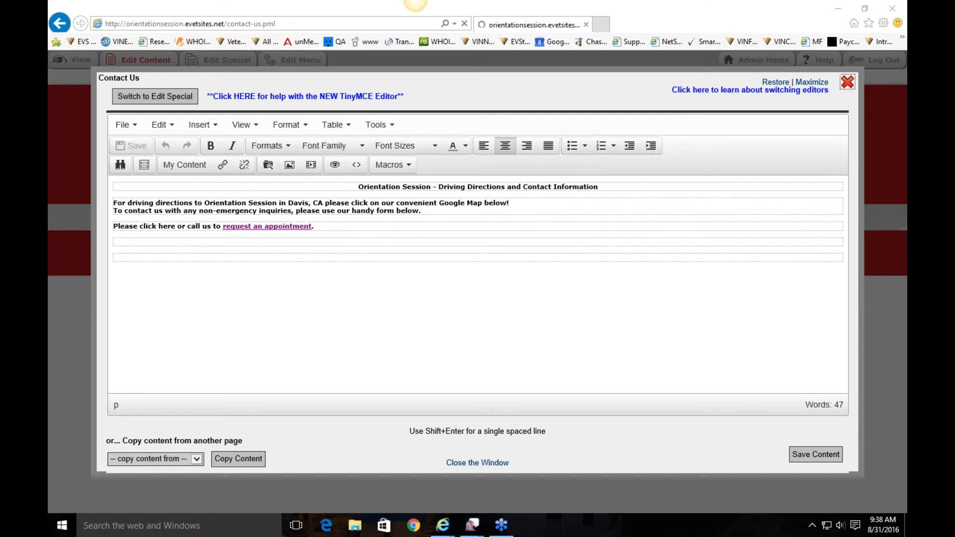
{"action": "left_click", "coordinate": [706, 185]}
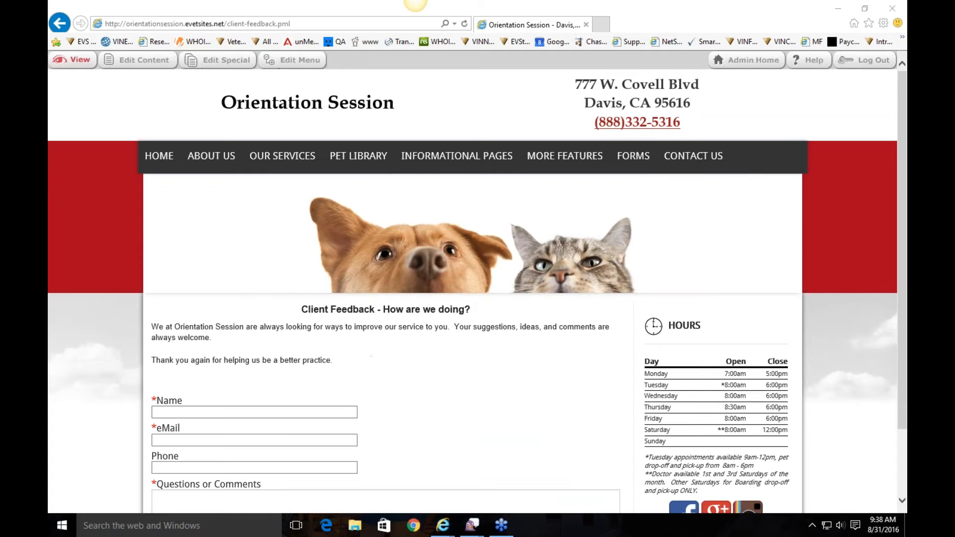
{"action": "scroll", "coordinate": [853, 297], "scroll_direction": "down", "scroll_amount": 2}
{"action": "scroll", "coordinate": [854, 298], "scroll_direction": "down", "scroll_amount": 1}
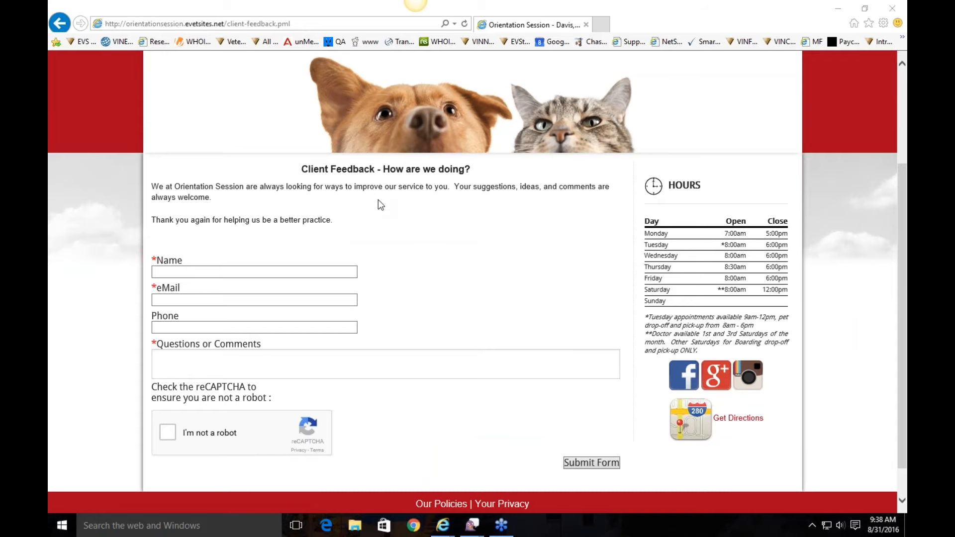
{"action": "scroll", "coordinate": [378, 200], "scroll_direction": "up", "scroll_amount": 3}
{"action": "mouse_move", "coordinate": [727, 154]}
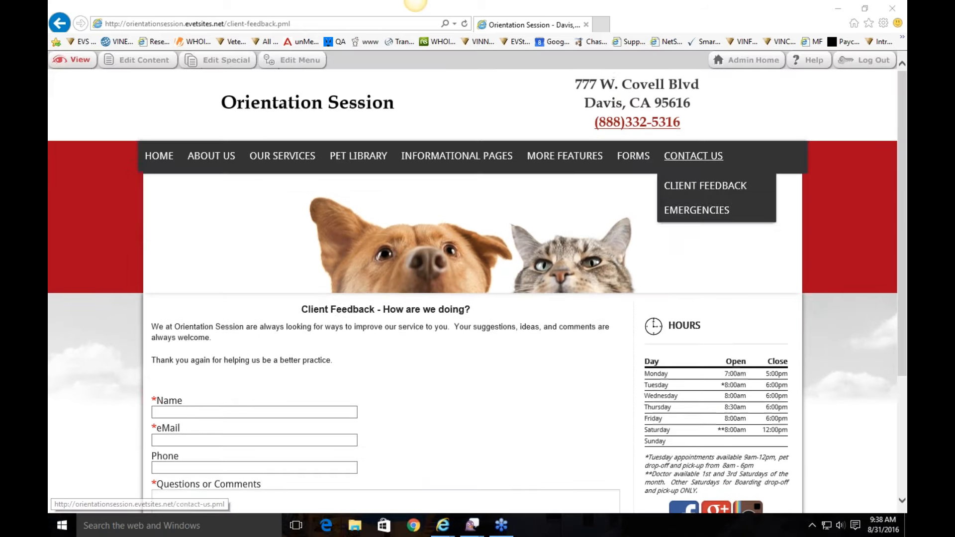
{"action": "left_click", "coordinate": [697, 210]}
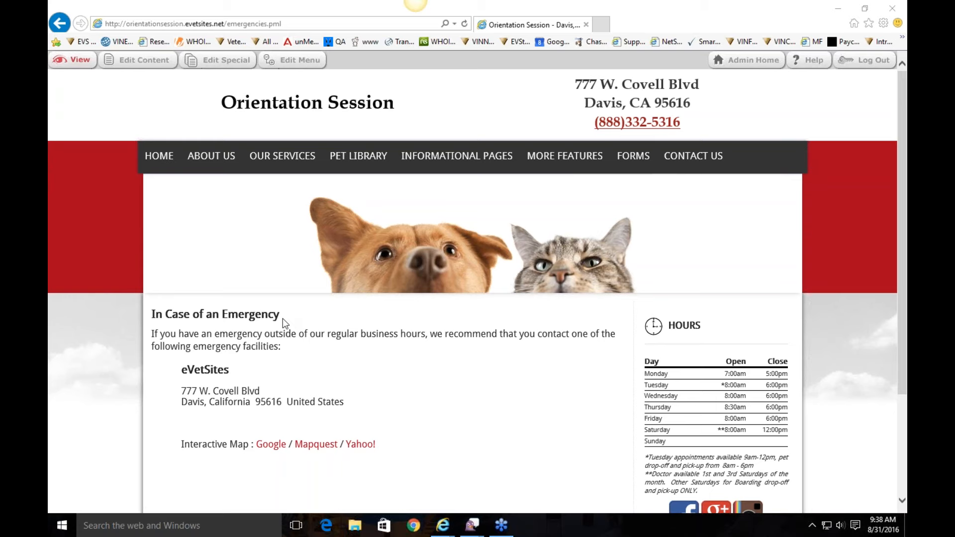
Step: Rename the emergency facility to ER Clinic and change its street number to 500
{"action": "left_click_drag", "start_coordinate": [181, 369], "coordinate": [357, 416]}
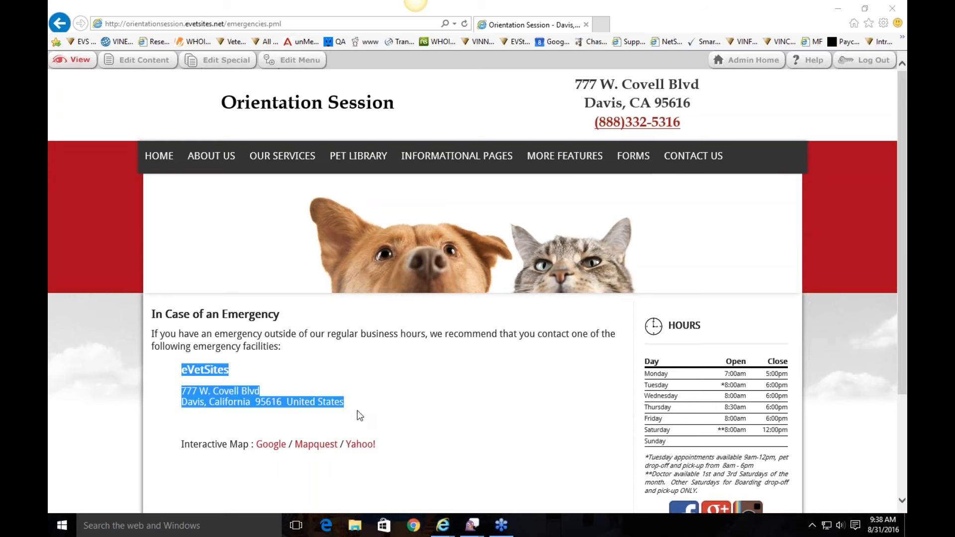
{"action": "left_click", "coordinate": [357, 411]}
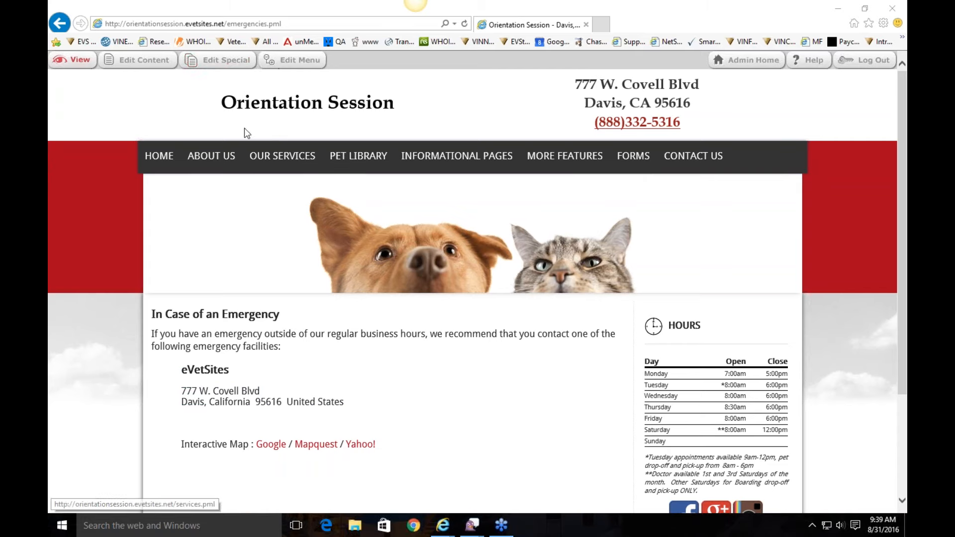
{"action": "left_click", "coordinate": [225, 60]}
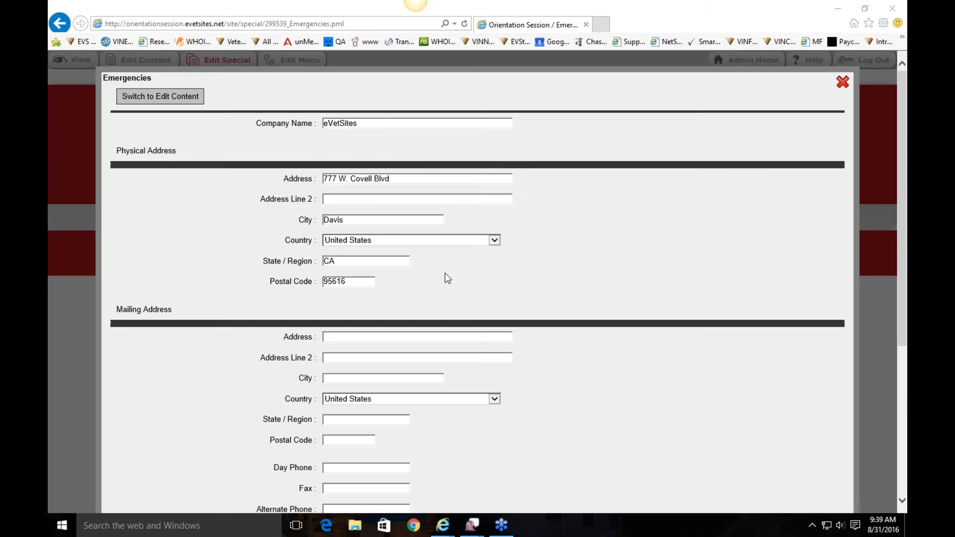
{"action": "left_click_drag", "start_coordinate": [357, 124], "coordinate": [294, 115]}
{"action": "type", "text": "ER Clinic"}
{"action": "left_click", "coordinate": [416, 179]}
{"action": "double_click", "coordinate": [340, 179]}
{"action": "type", "text": "500"}
{"action": "scroll", "coordinate": [456, 300], "scroll_direction": "down", "scroll_amount": 5}
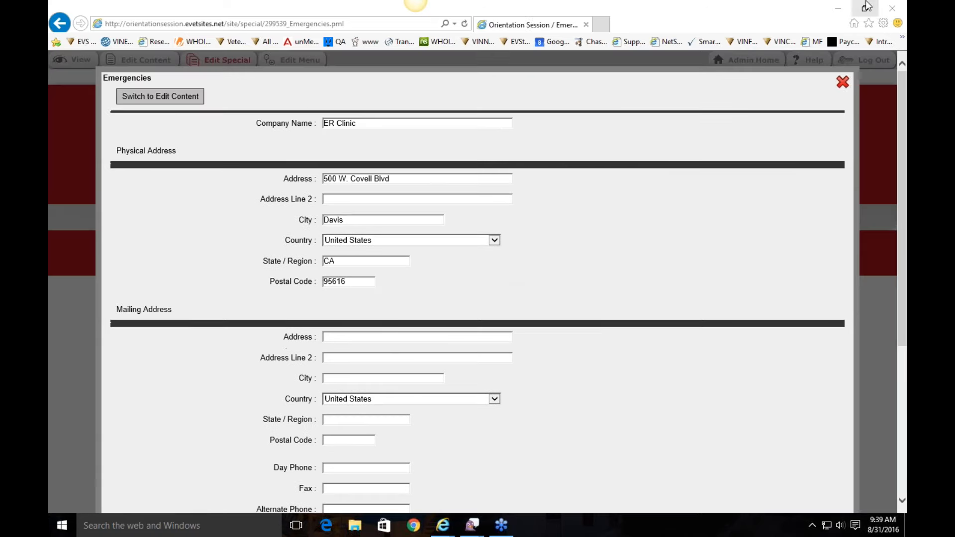
{"action": "scroll", "coordinate": [486, 362], "scroll_direction": "down", "scroll_amount": 3}
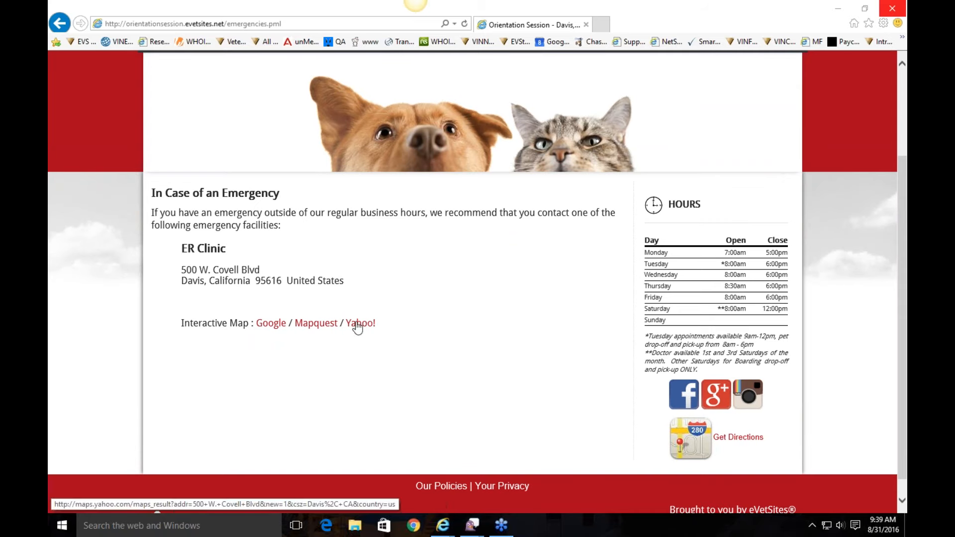
Step: Review the navigation bar menus and open the Emergencies page's menu settings
{"action": "scroll", "coordinate": [490, 287], "scroll_direction": "up", "scroll_amount": 3}
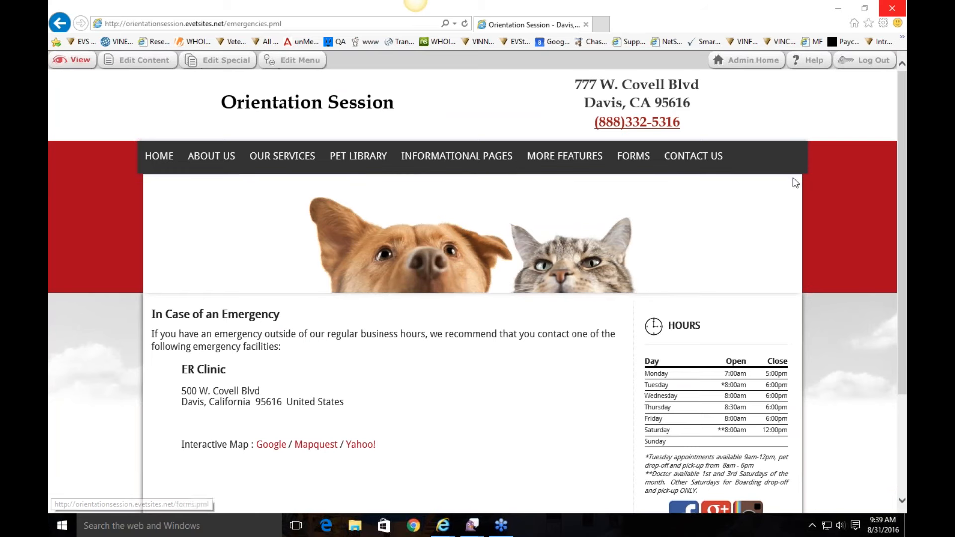
{"action": "mouse_move", "coordinate": [207, 171]}
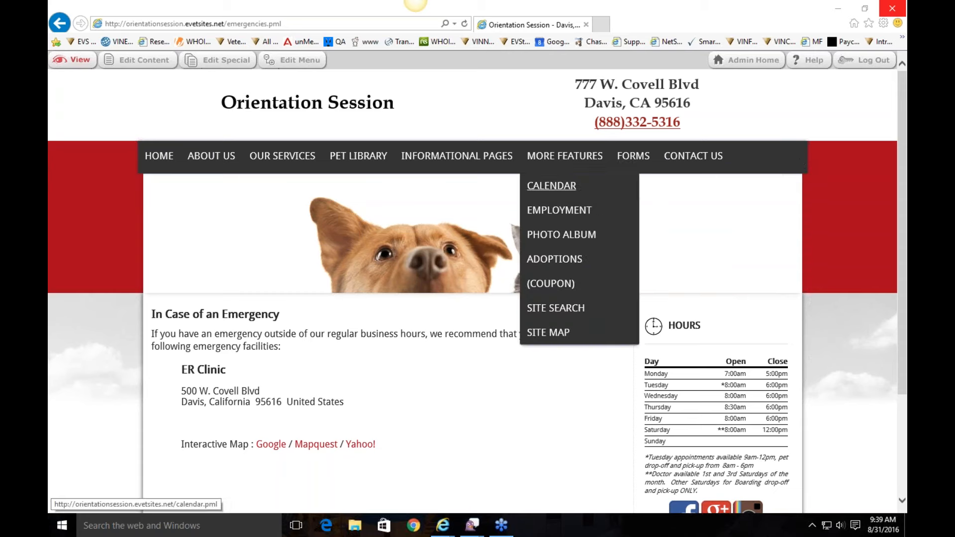
{"action": "mouse_move", "coordinate": [637, 157]}
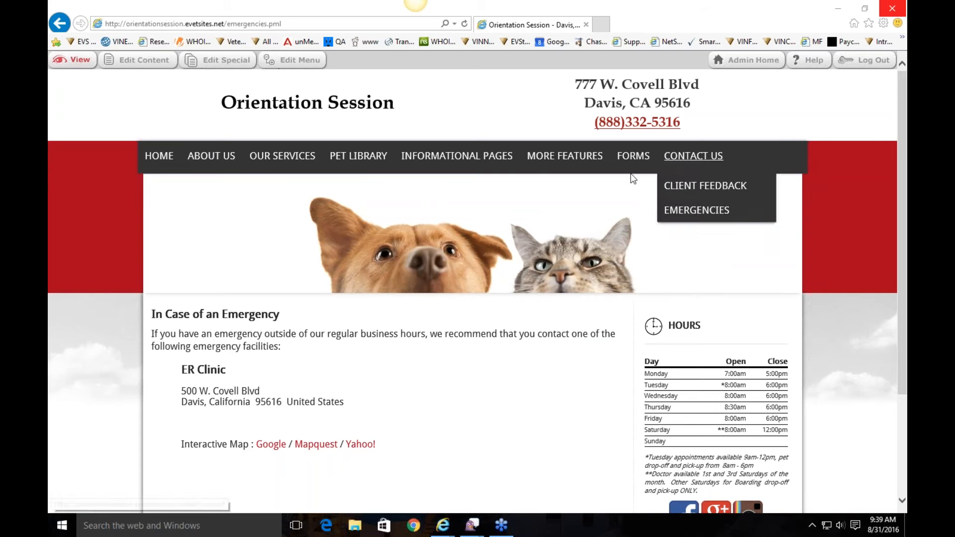
{"action": "left_click", "coordinate": [294, 61]}
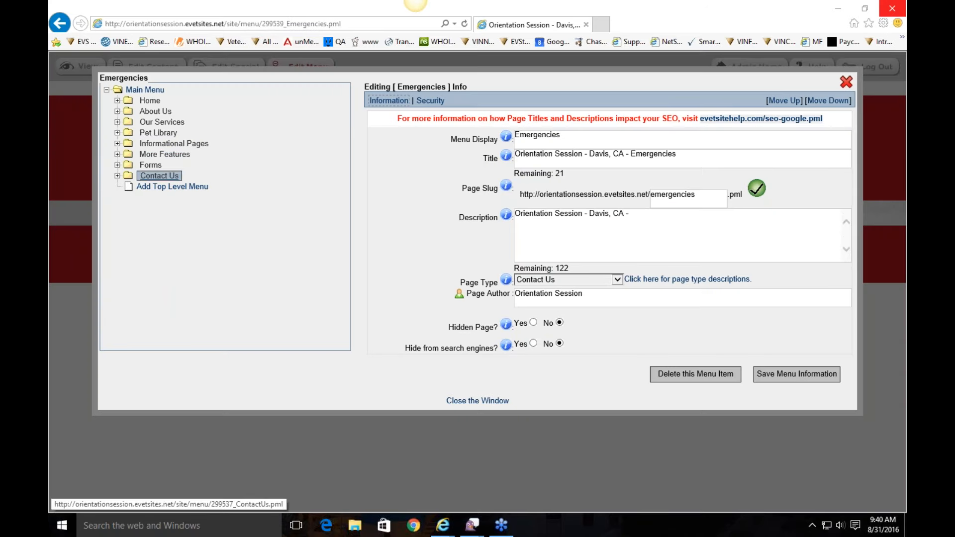
Step: Delete the Client Feedback menu item from under Contact Us, confirming the deletion
{"action": "left_click", "coordinate": [117, 176]}
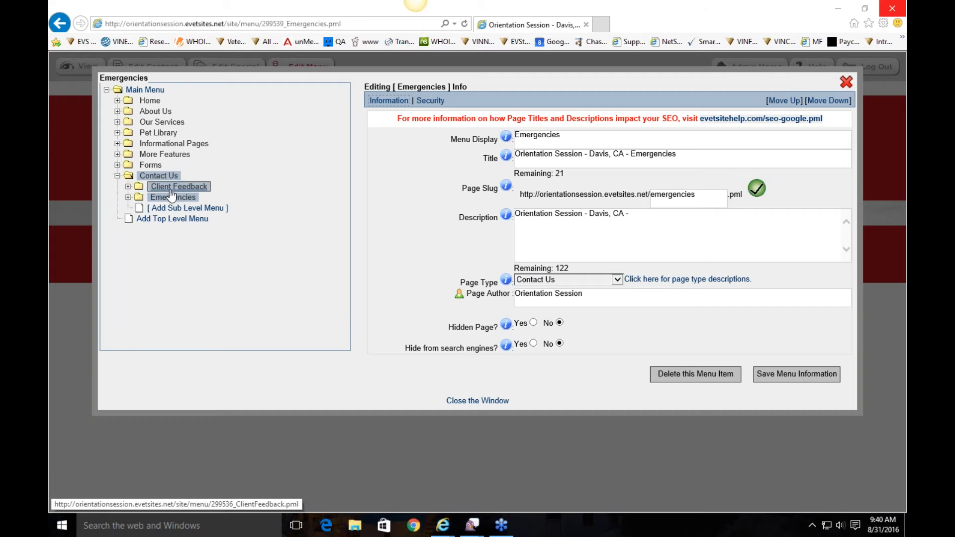
{"action": "left_click", "coordinate": [118, 176]}
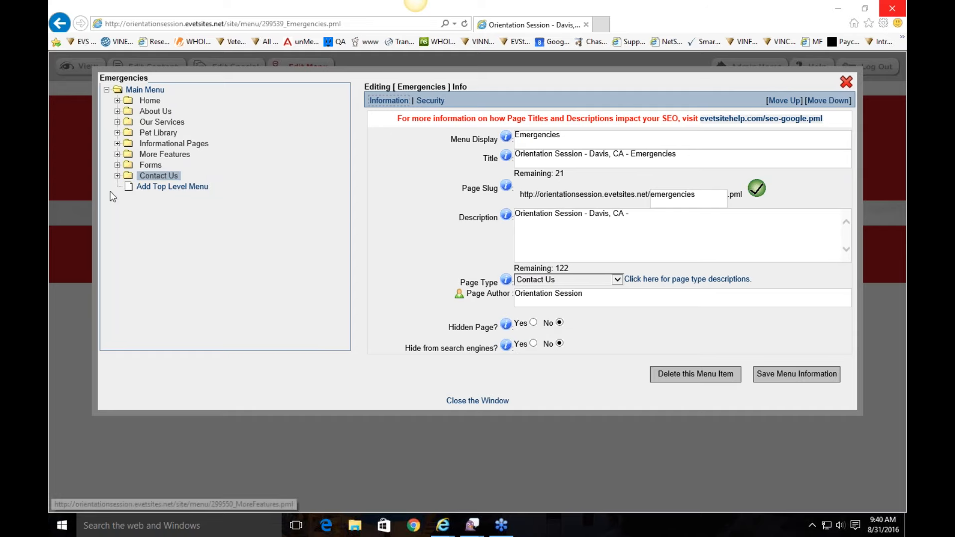
{"action": "left_click", "coordinate": [117, 176]}
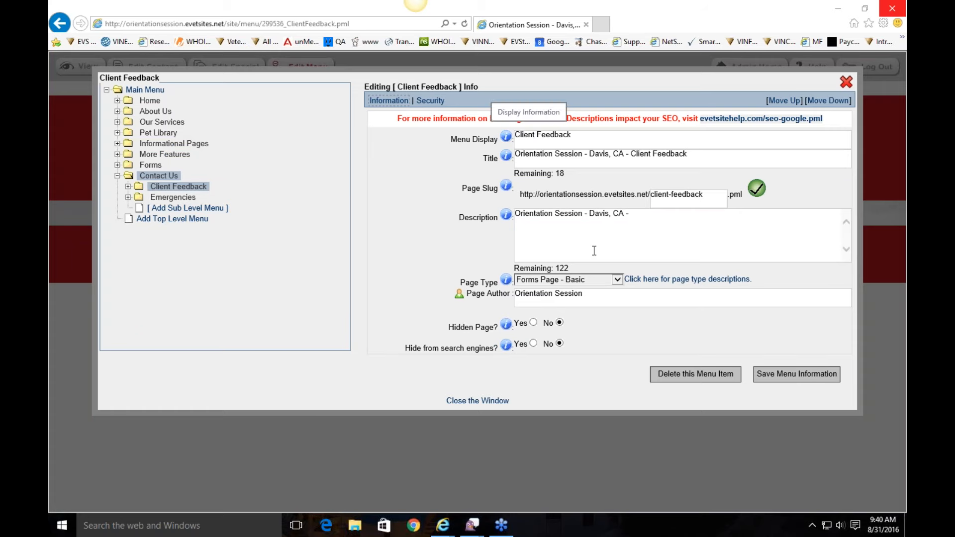
{"action": "left_click", "coordinate": [675, 374]}
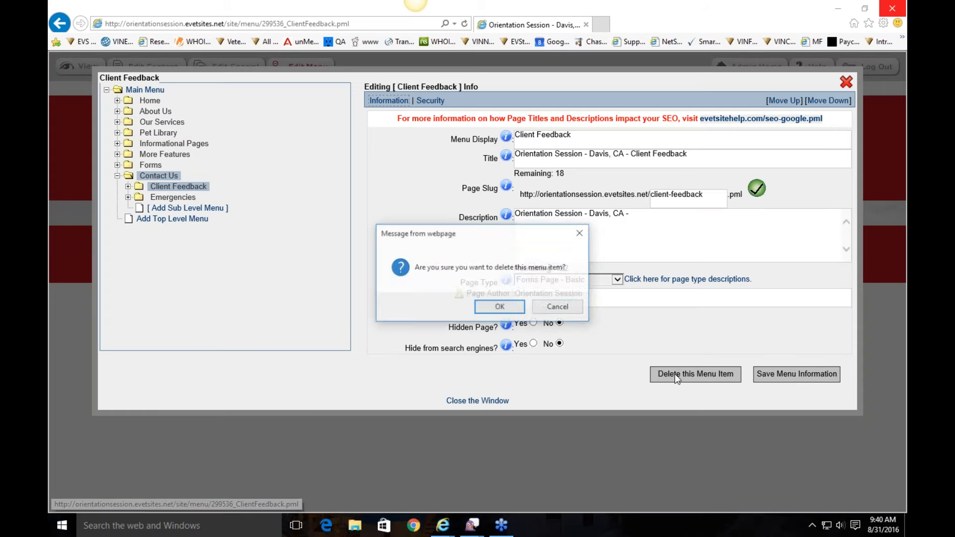
{"action": "left_click", "coordinate": [500, 307]}
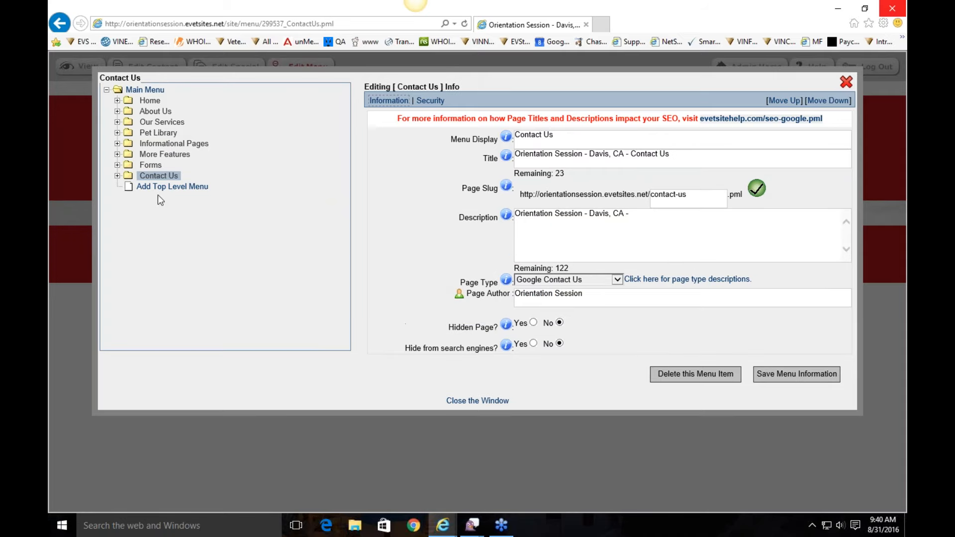
Step: Check Contact Us's remaining subpages and bring up the New Client settings under Forms
{"action": "left_click", "coordinate": [117, 176]}
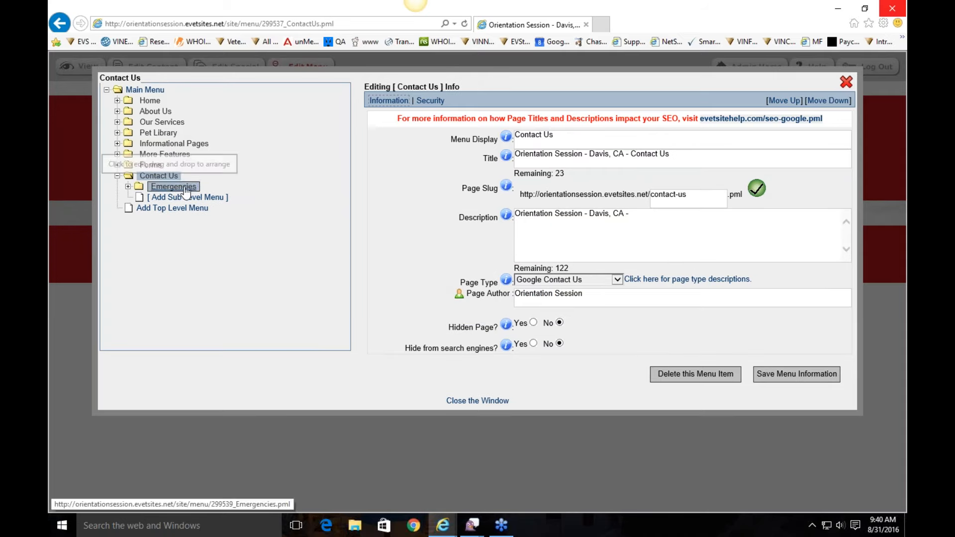
{"action": "left_click", "coordinate": [117, 176]}
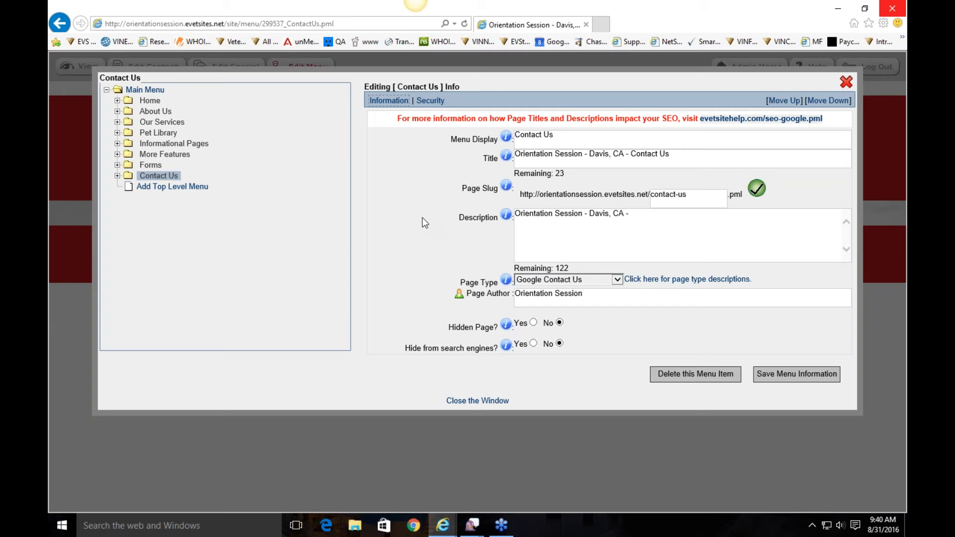
{"action": "left_click", "coordinate": [118, 165]}
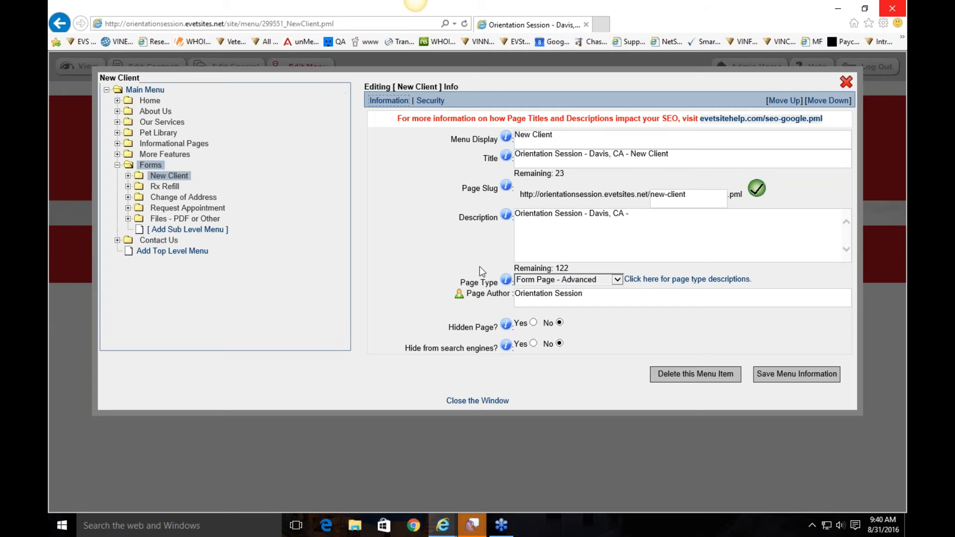
Step: Select the New Client menu item, toggle its Hidden Page option, and view the site
{"action": "left_click", "coordinate": [174, 177]}
{"action": "left_click", "coordinate": [534, 323]}
{"action": "left_click", "coordinate": [846, 82]}
{"action": "mouse_move", "coordinate": [576, 161]}
{"action": "mouse_move", "coordinate": [638, 153]}
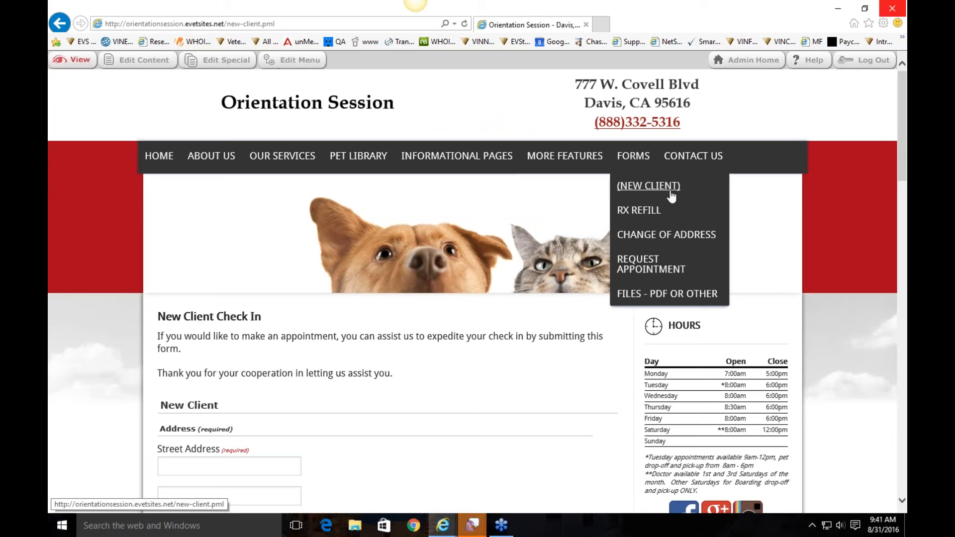
Step: Set New Client's Hidden Page to No, save the menu information, and refresh the Forms branch
{"action": "left_click", "coordinate": [298, 62]}
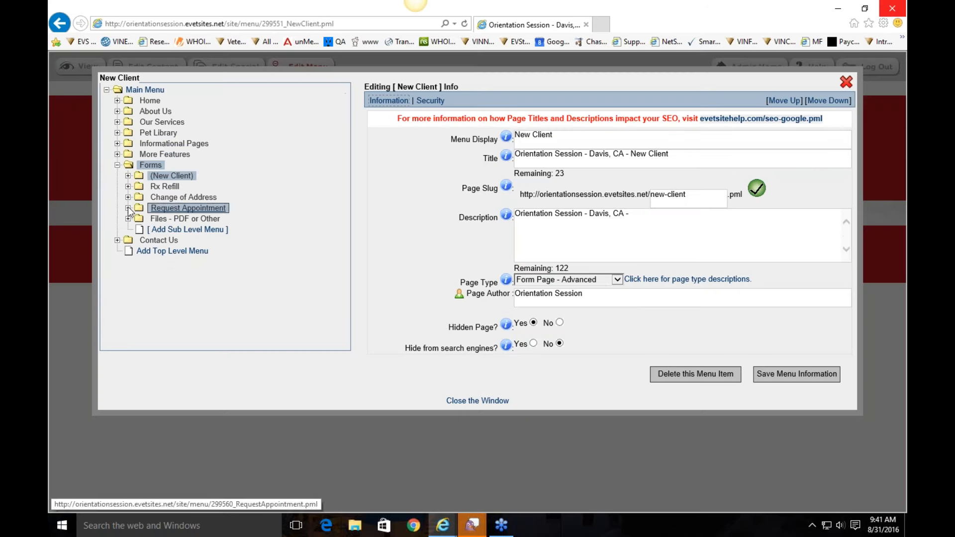
{"action": "left_click", "coordinate": [559, 322]}
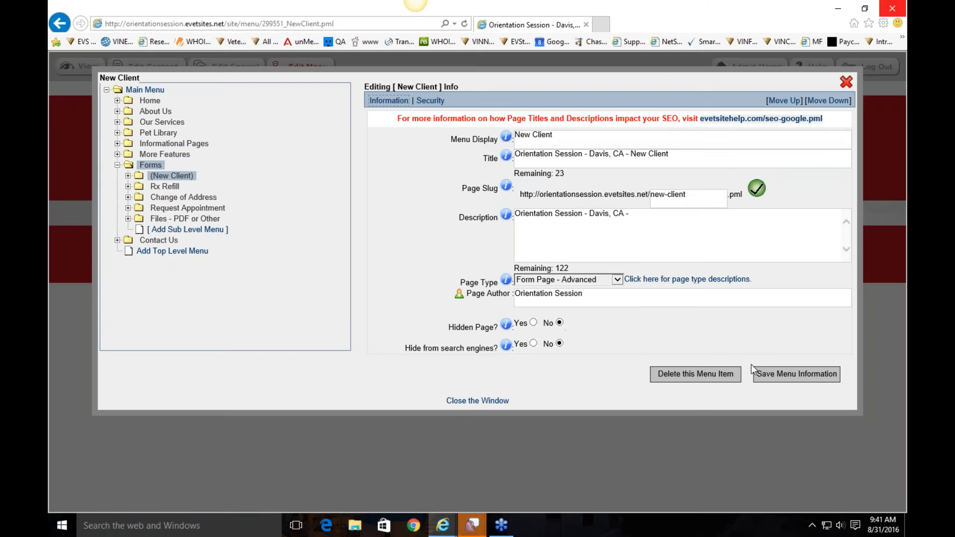
{"action": "left_click", "coordinate": [815, 381]}
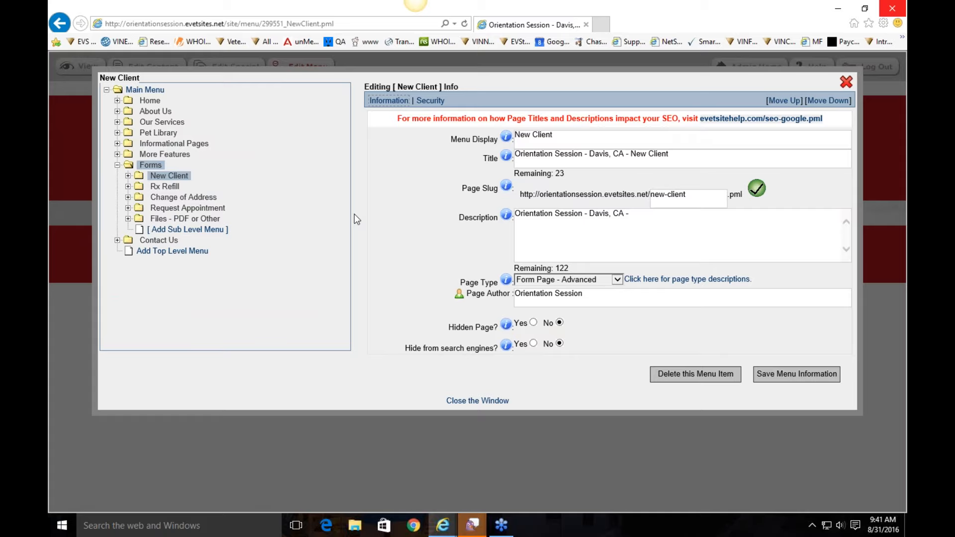
{"action": "left_click", "coordinate": [117, 166]}
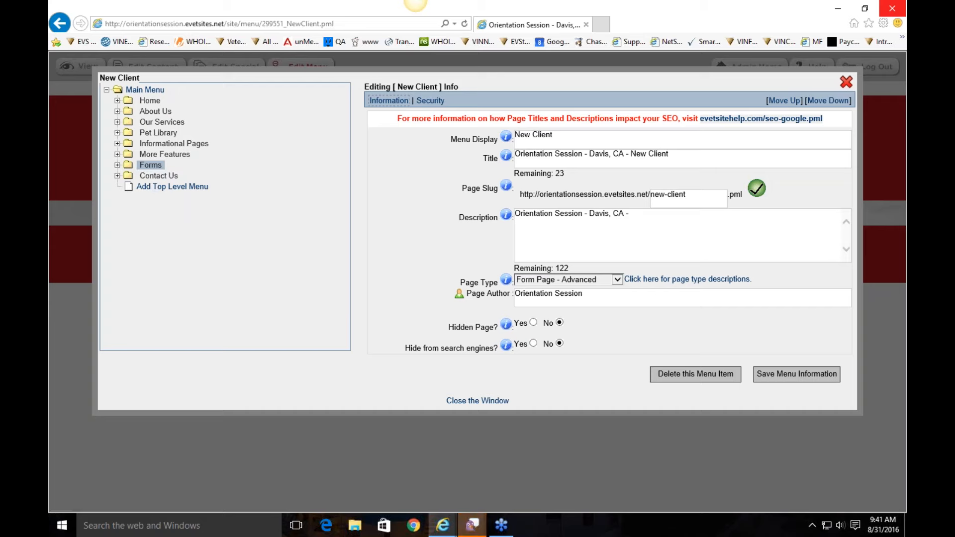
{"action": "left_click", "coordinate": [117, 165]}
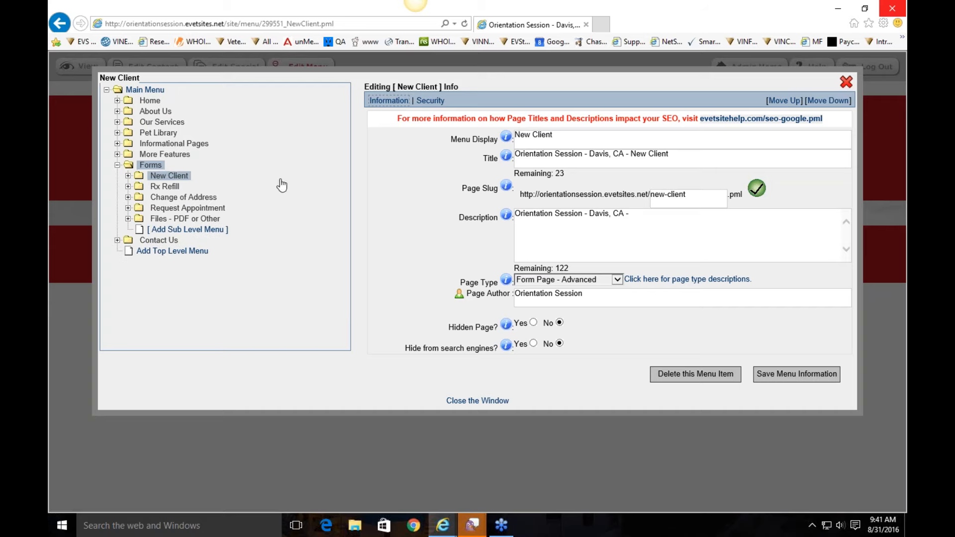
Step: Add a new sub-level page under Forms and open its settings
{"action": "left_click", "coordinate": [188, 232]}
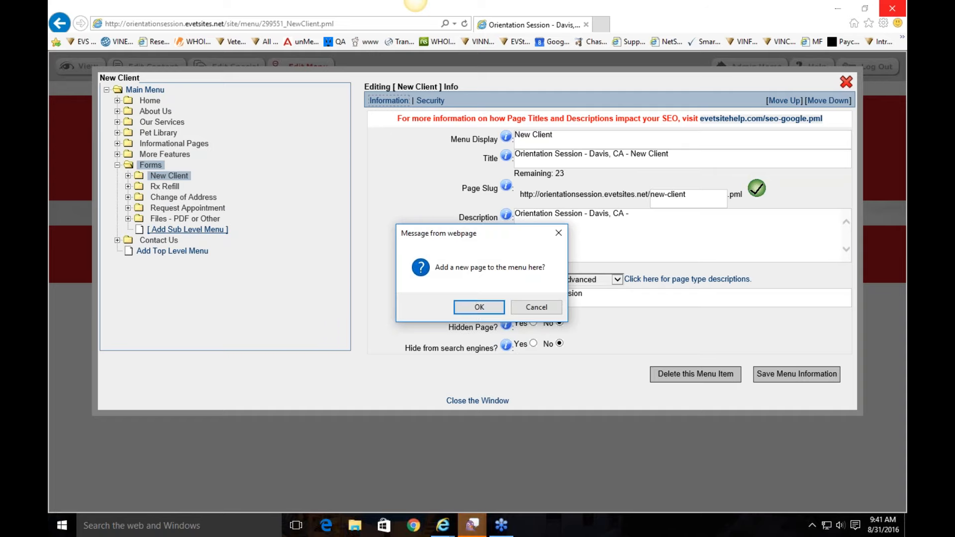
{"action": "left_click", "coordinate": [480, 307]}
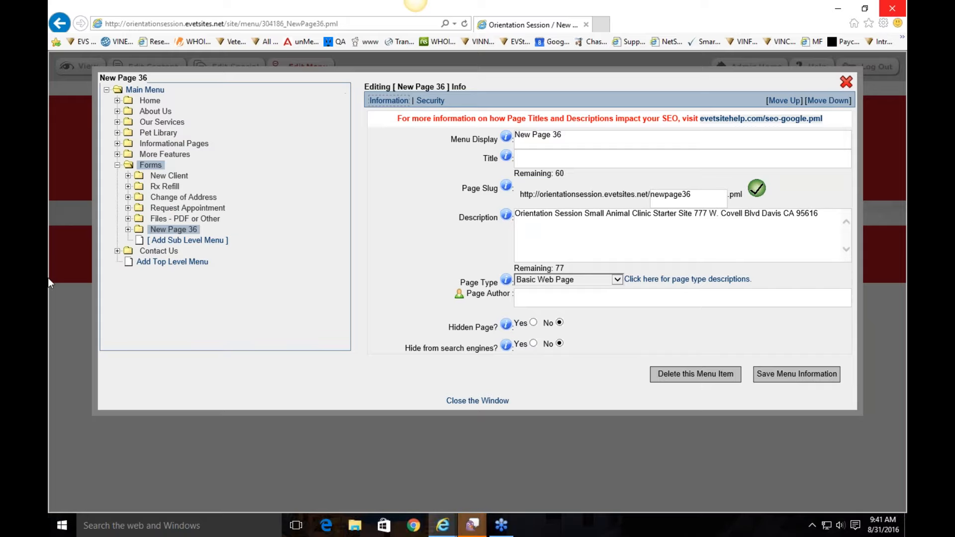
{"action": "left_click", "coordinate": [187, 232]}
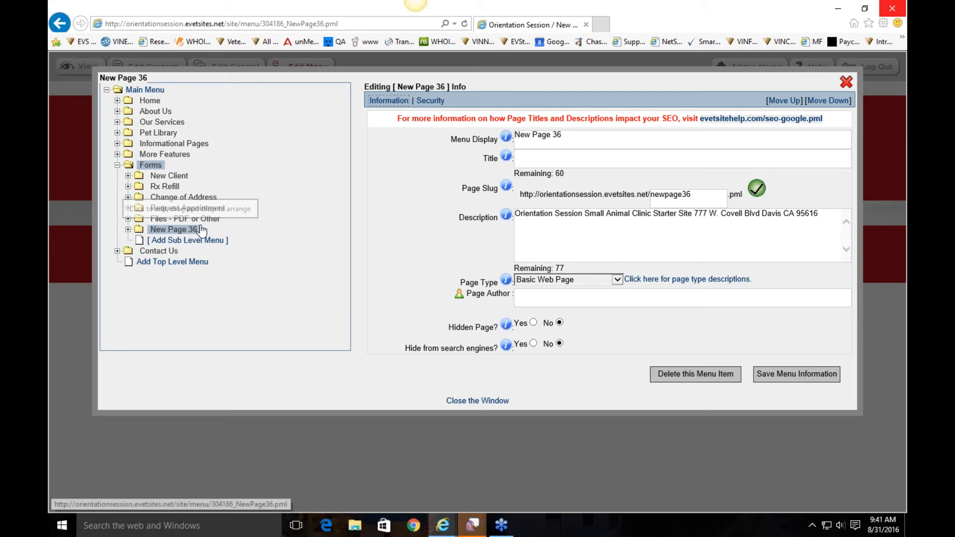
Step: Rename placeholder New Page 36 to 'Boarding Form', title it 'Boarding Form', and review its description
{"action": "triple_click", "coordinate": [597, 136]}
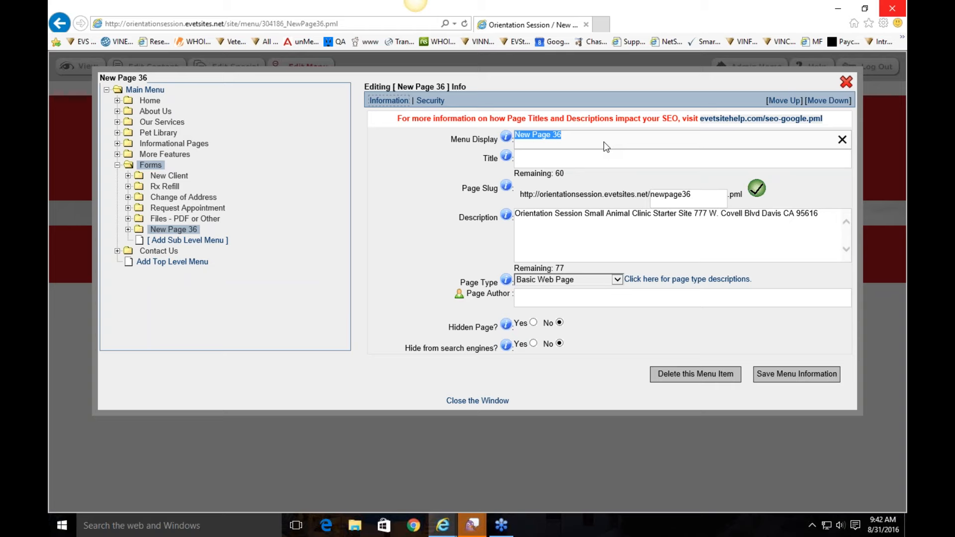
{"action": "type", "text": "Boarding Form"}
{"action": "key", "text": "Tab"}
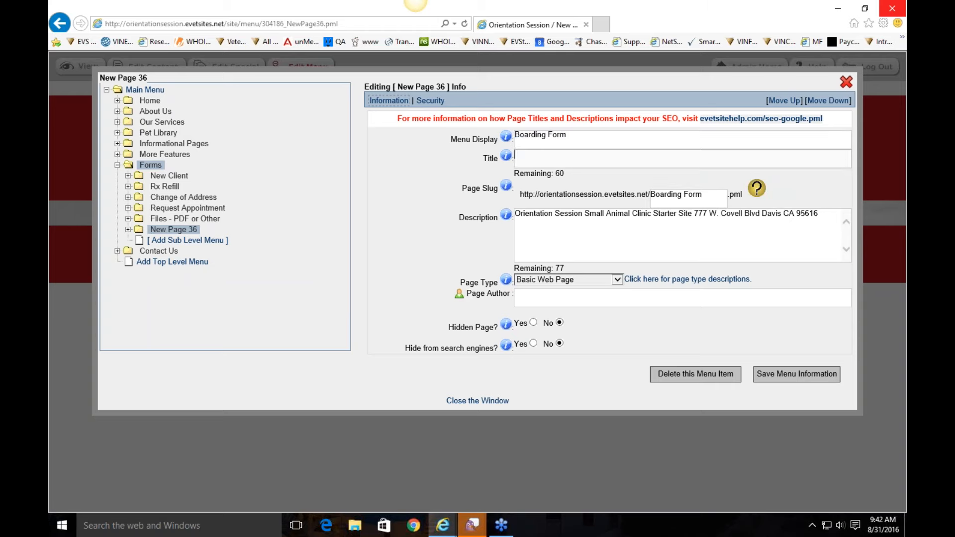
{"action": "type", "text": "Boarding Form"}
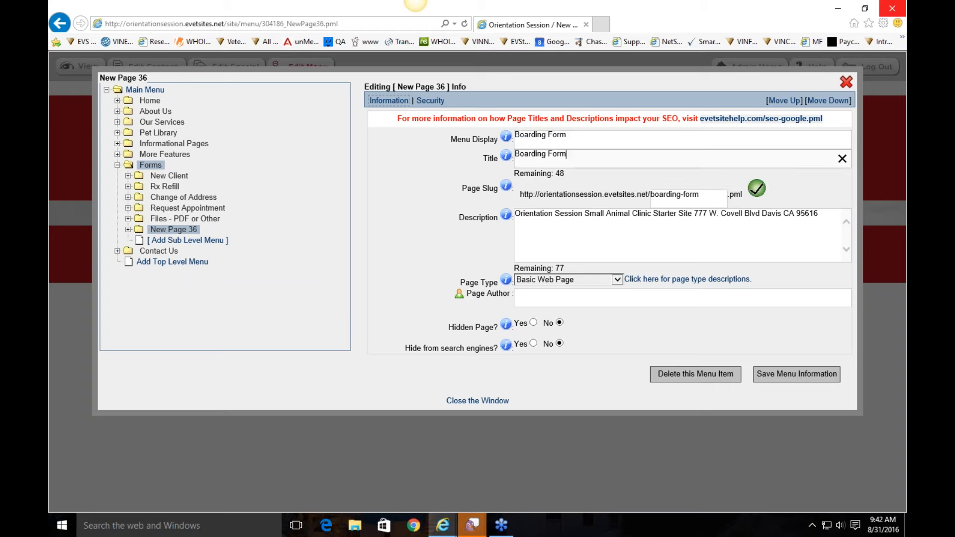
{"action": "left_click", "coordinate": [630, 239]}
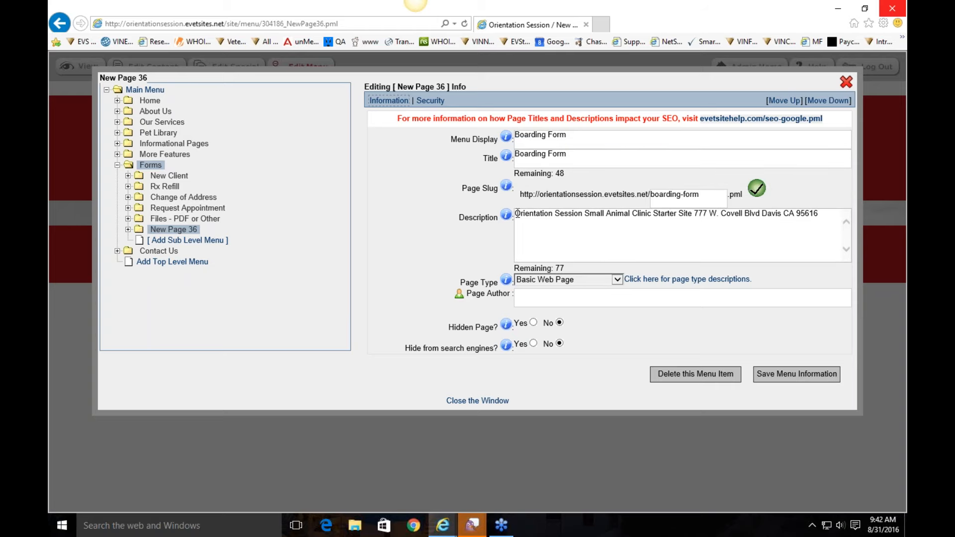
{"action": "left_click_drag", "start_coordinate": [516, 213], "coordinate": [832, 228]}
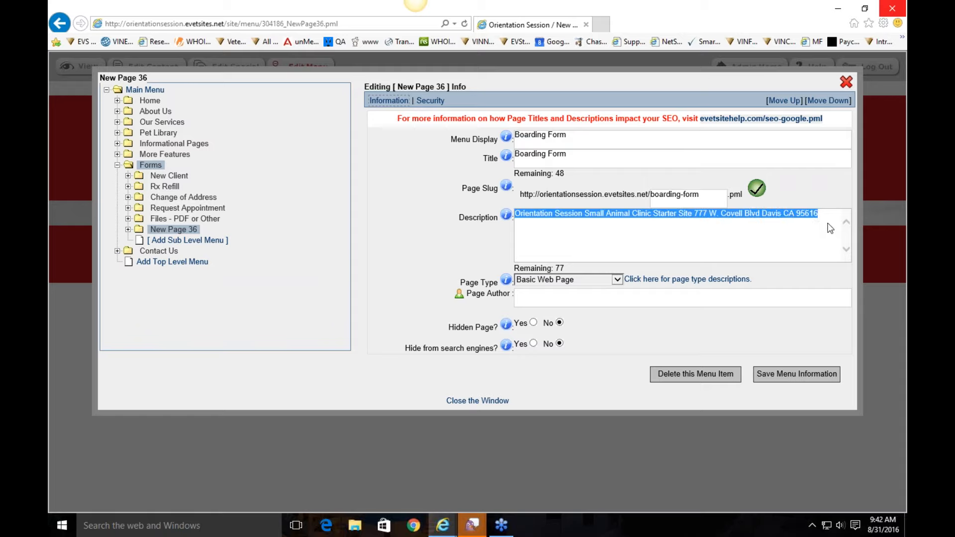
{"action": "left_click", "coordinate": [831, 228]}
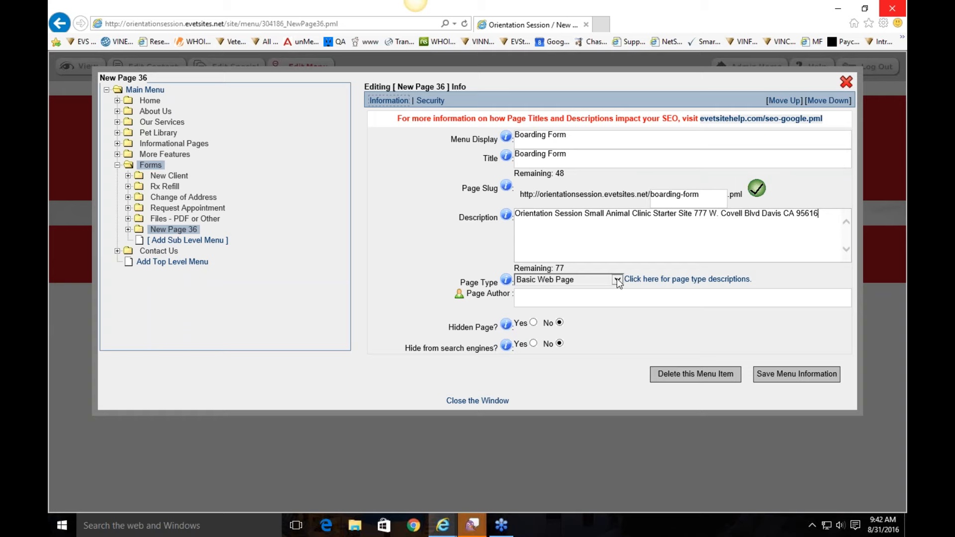
Step: Review the available page types and their descriptions
{"action": "left_click", "coordinate": [546, 282]}
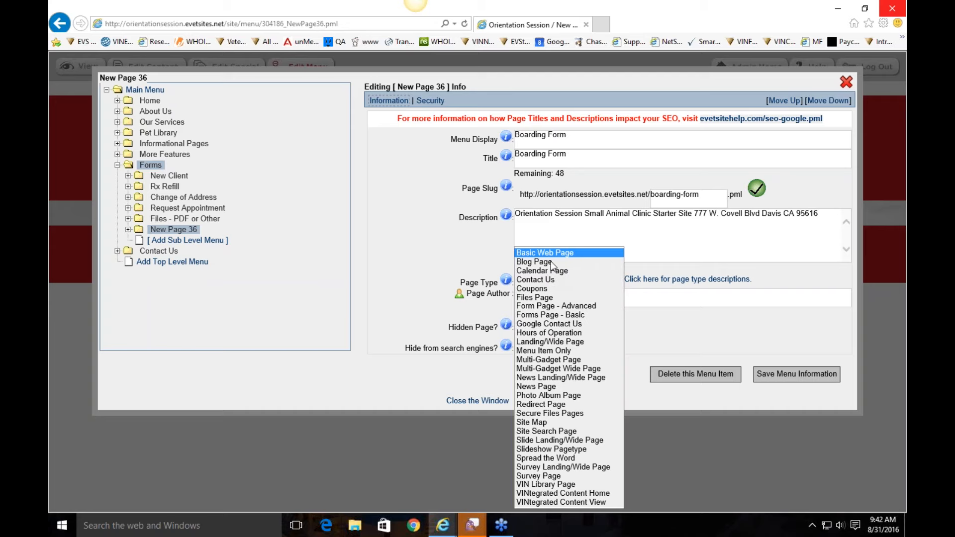
{"action": "left_click", "coordinate": [471, 252]}
{"action": "left_click", "coordinate": [666, 280]}
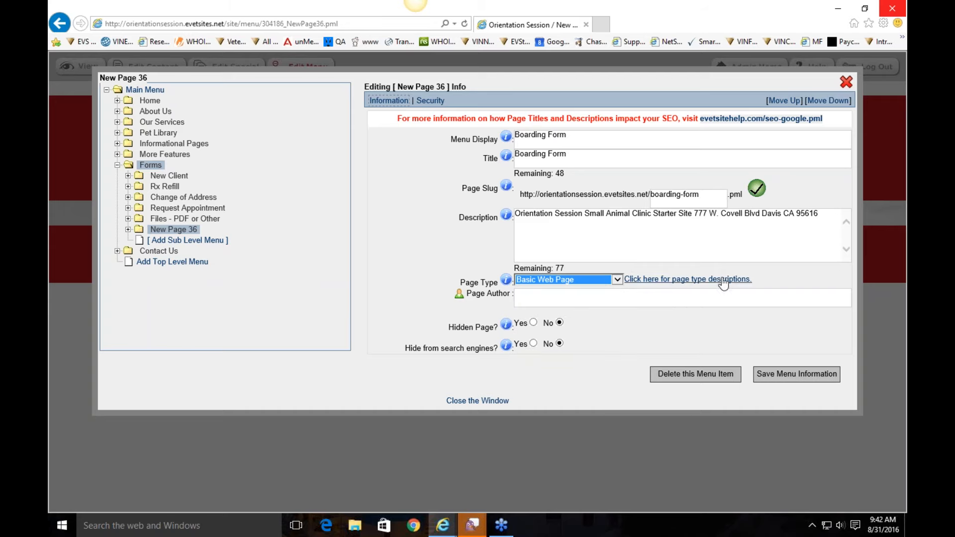
{"action": "scroll", "coordinate": [188, 189], "scroll_direction": "down", "scroll_amount": 9}
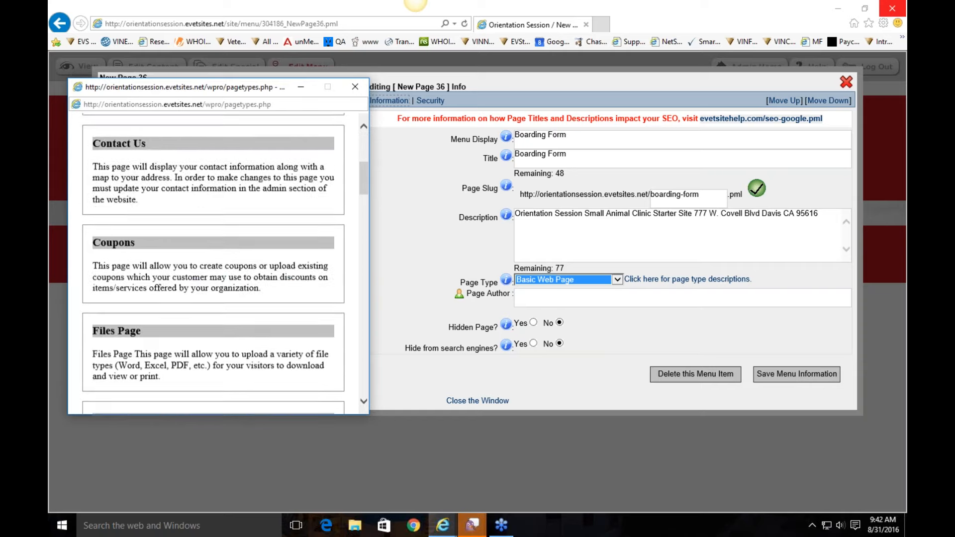
{"action": "left_click", "coordinate": [355, 87]}
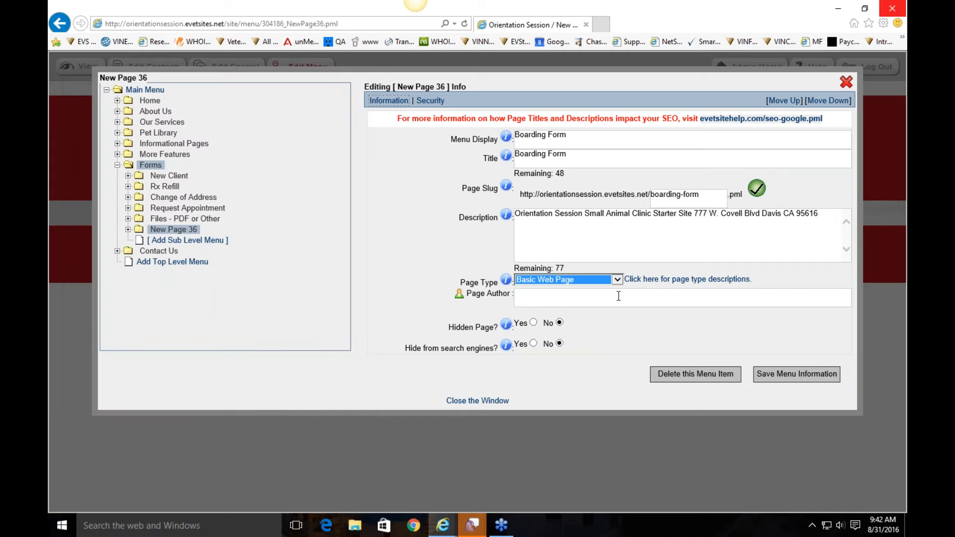
Step: Make Boarding Form a hidden Form Page - Advanced, save it, and view the new page
{"action": "left_click", "coordinate": [580, 282]}
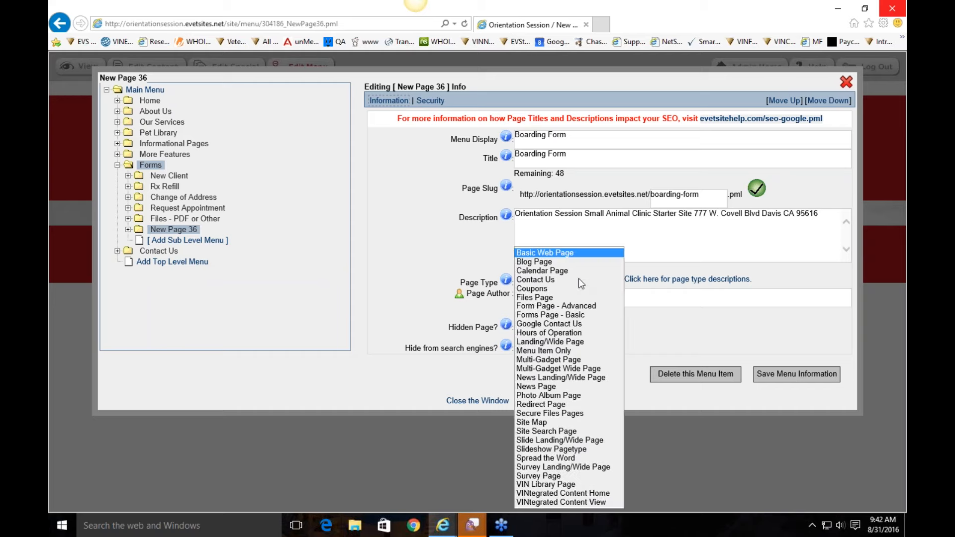
{"action": "left_click", "coordinate": [562, 306]}
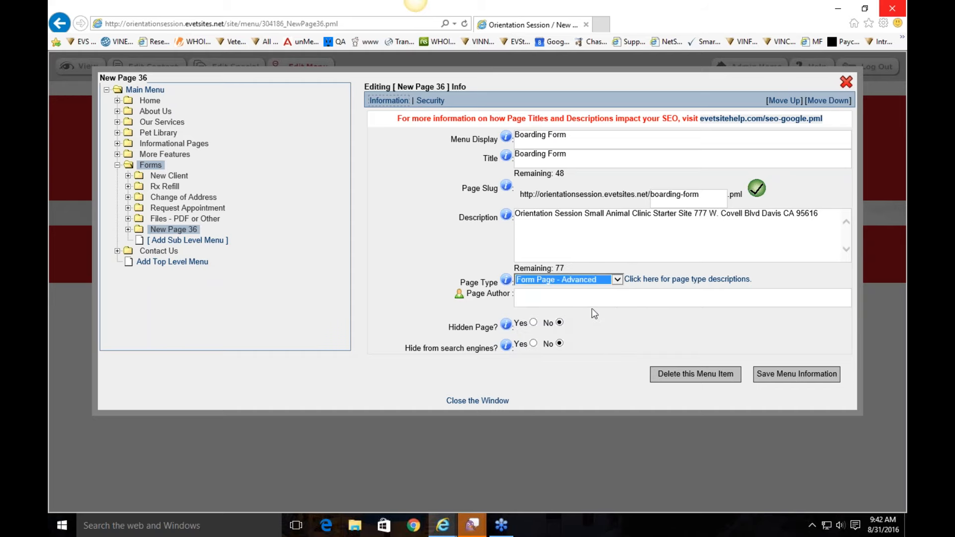
{"action": "left_click", "coordinate": [724, 323]}
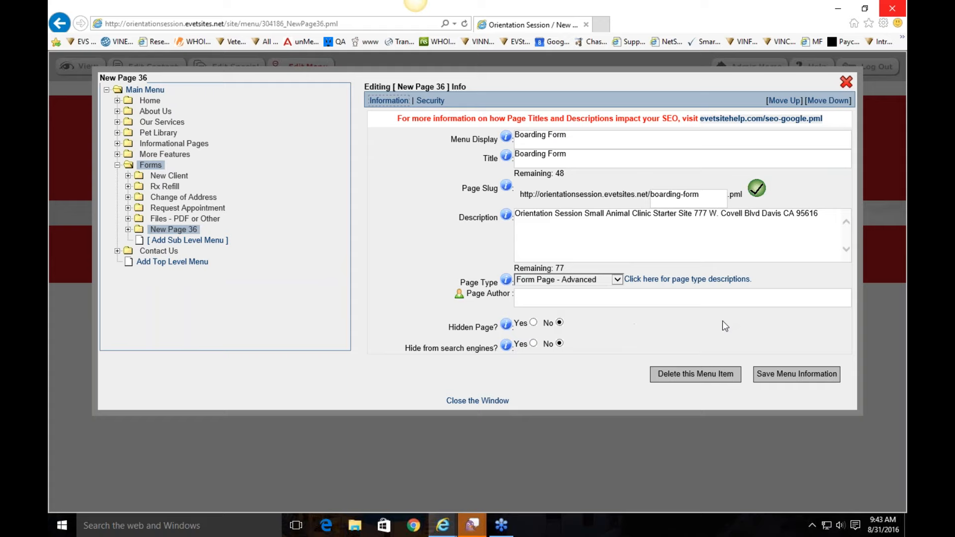
{"action": "left_click", "coordinate": [534, 322]}
{"action": "left_click", "coordinate": [793, 374]}
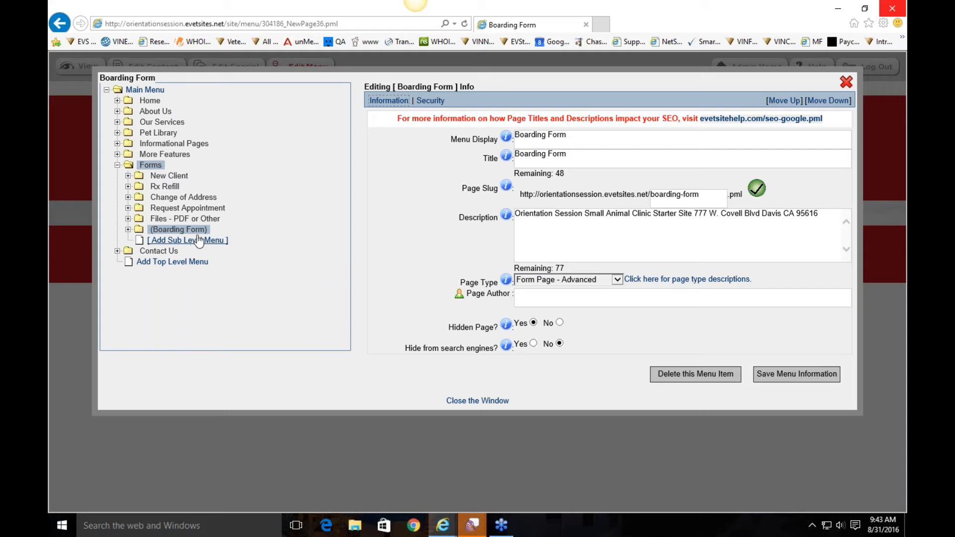
{"action": "left_click", "coordinate": [477, 401]}
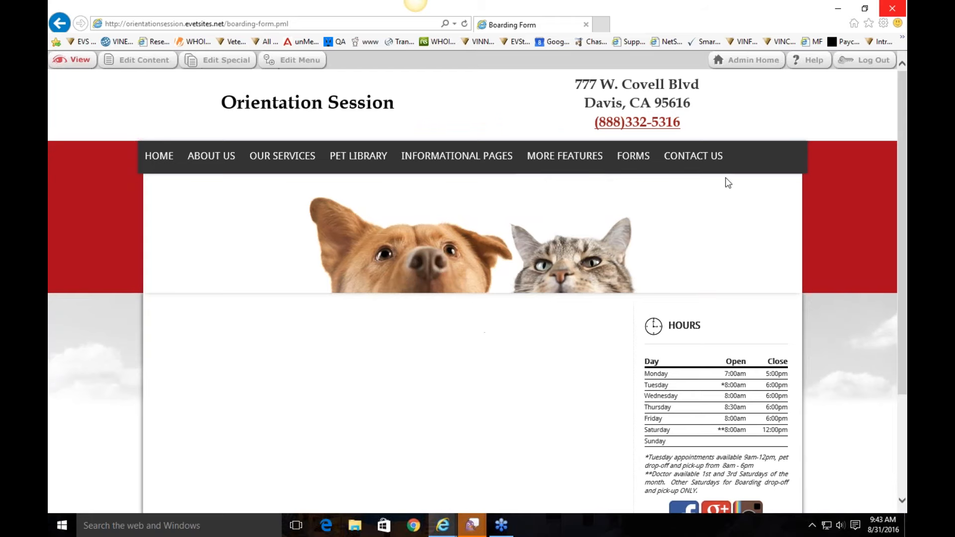
Step: Fix the form name and append '! We will get back to you shortly' to the thank-you message
{"action": "mouse_move", "coordinate": [633, 155]}
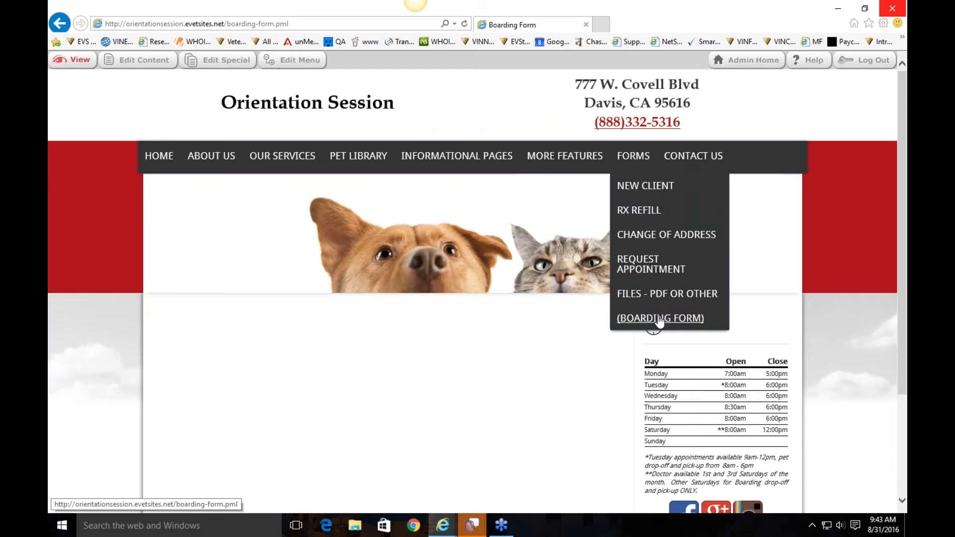
{"action": "left_click", "coordinate": [219, 61]}
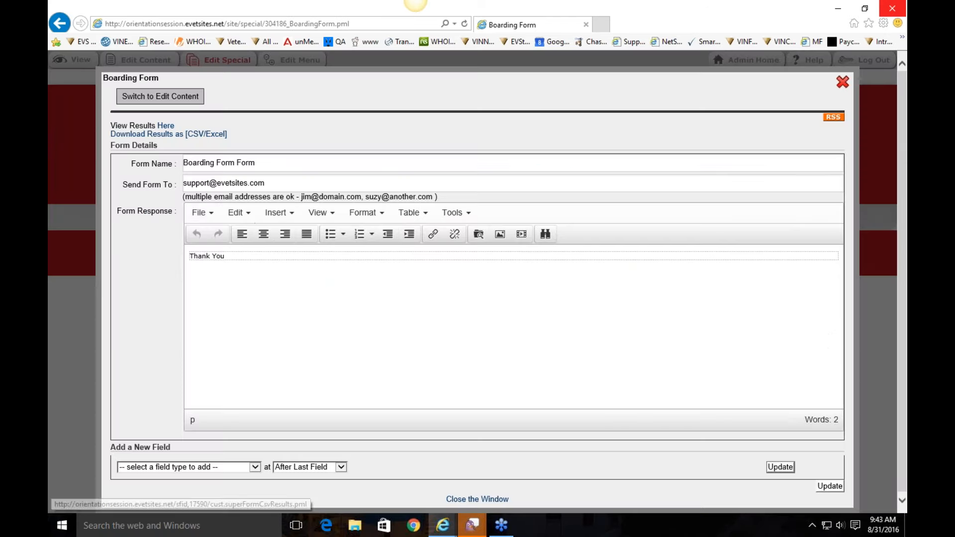
{"action": "left_click", "coordinate": [296, 161]}
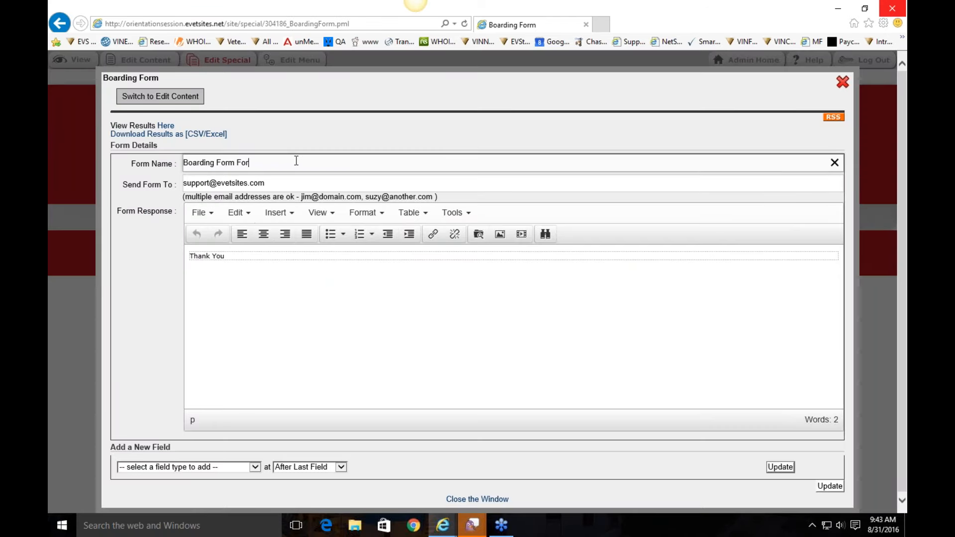
{"action": "left_click", "coordinate": [278, 182]}
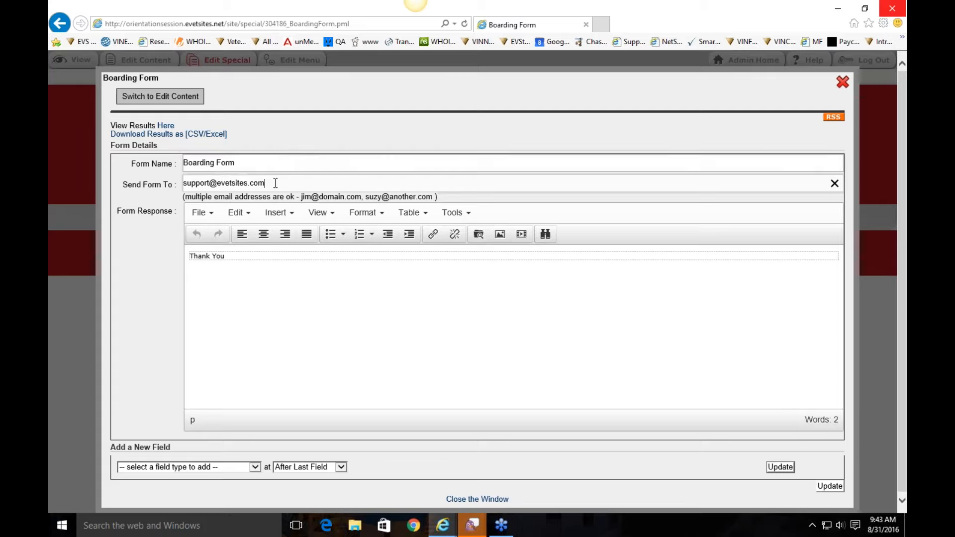
{"action": "left_click", "coordinate": [248, 258]}
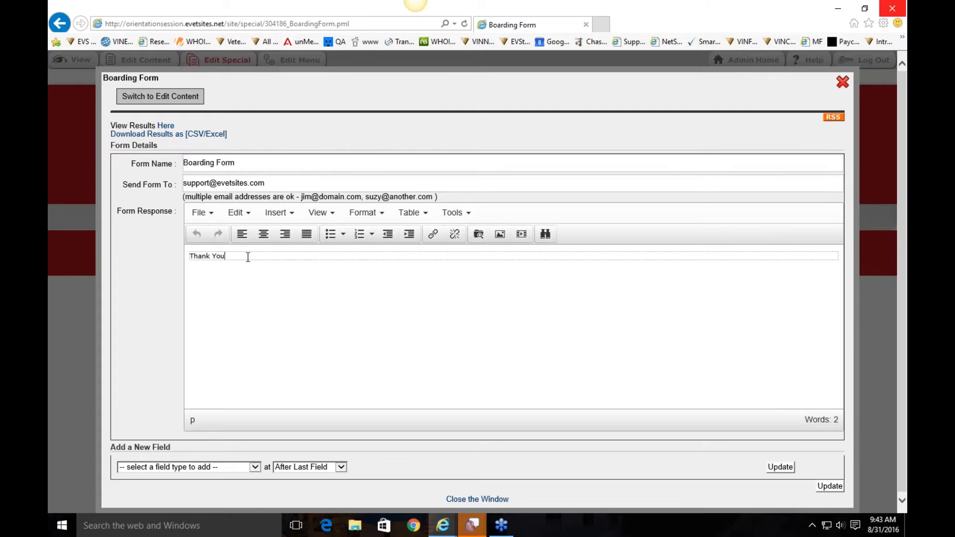
{"action": "type", "text": "! We will get back to you shortly."}
{"action": "scroll", "coordinate": [248, 258], "scroll_direction": "down", "scroll_amount": 1}
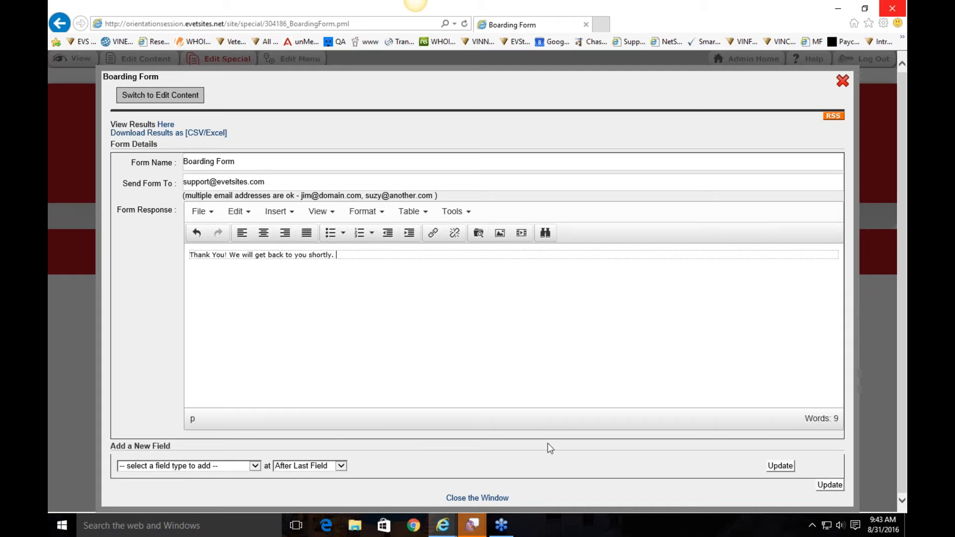
Step: Add Field Set - Name, Field Set - Phone and E-Mail Address fields to the form
{"action": "left_click", "coordinate": [231, 468]}
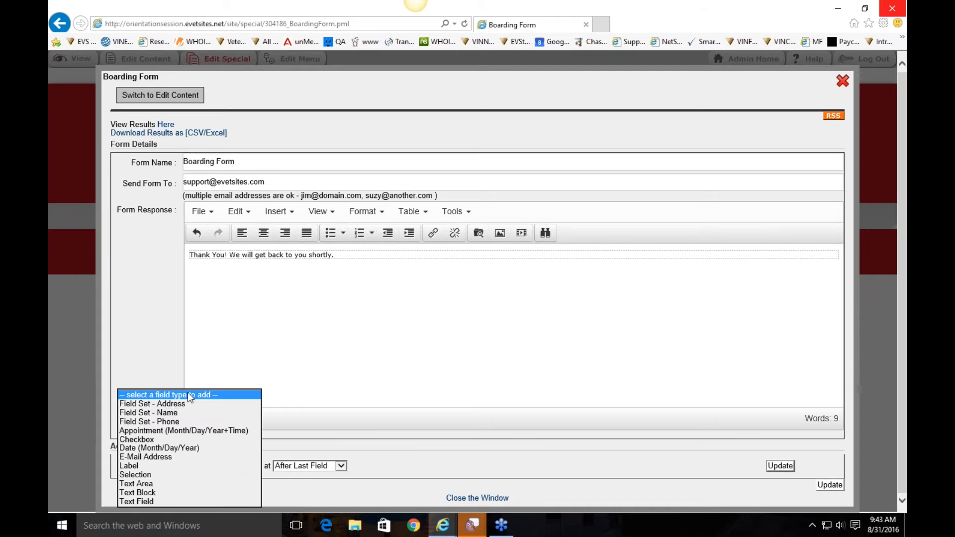
{"action": "left_click", "coordinate": [190, 413]}
{"action": "left_click", "coordinate": [780, 465]}
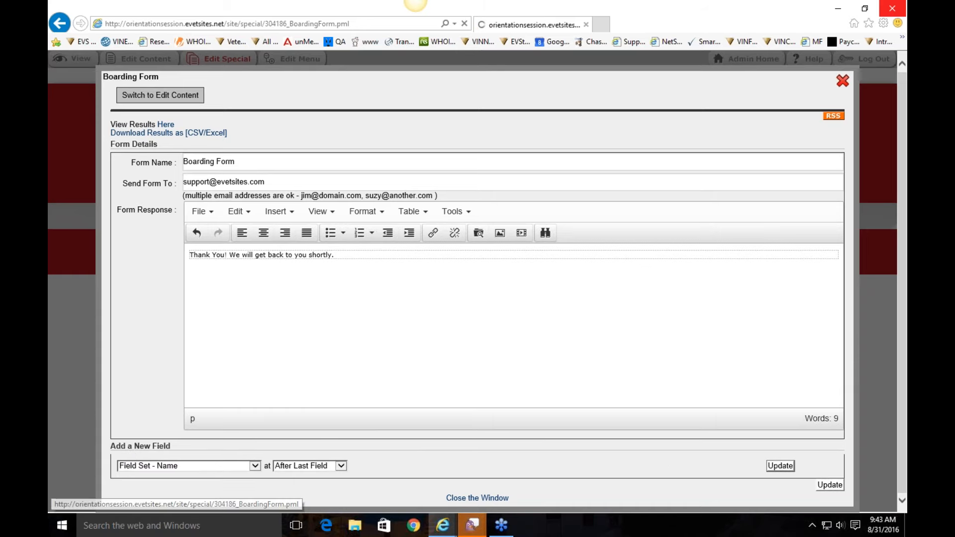
{"action": "left_click", "coordinate": [189, 389]}
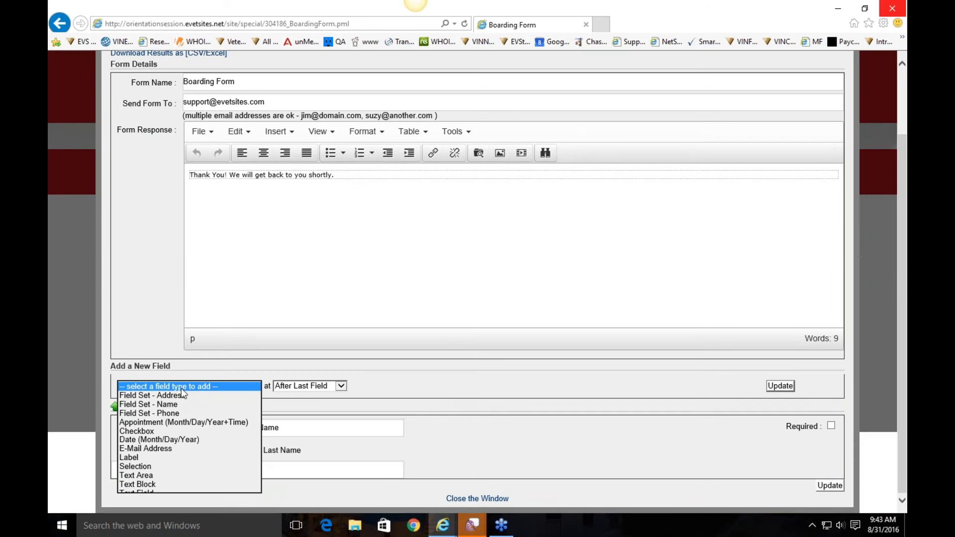
{"action": "left_click", "coordinate": [182, 414]}
{"action": "left_click", "coordinate": [779, 386]}
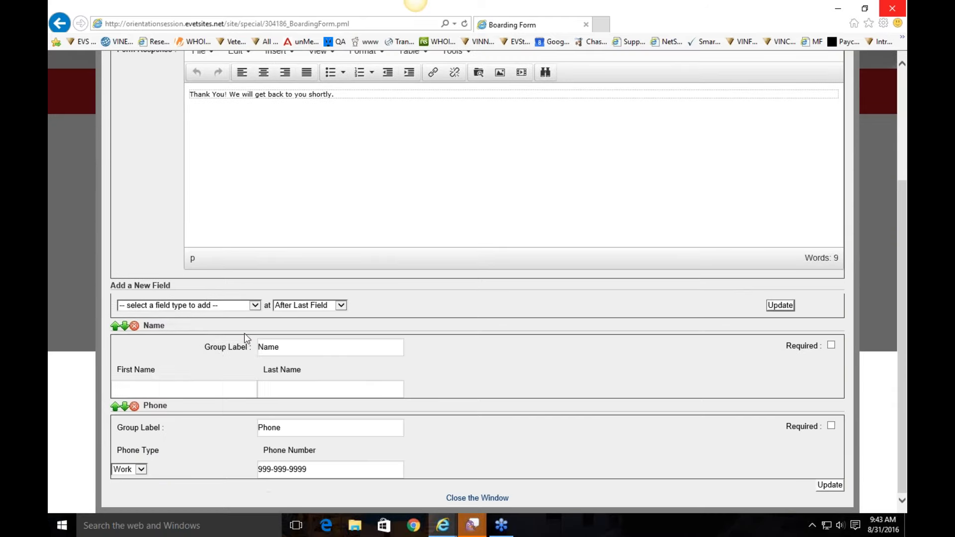
{"action": "left_click", "coordinate": [178, 307]}
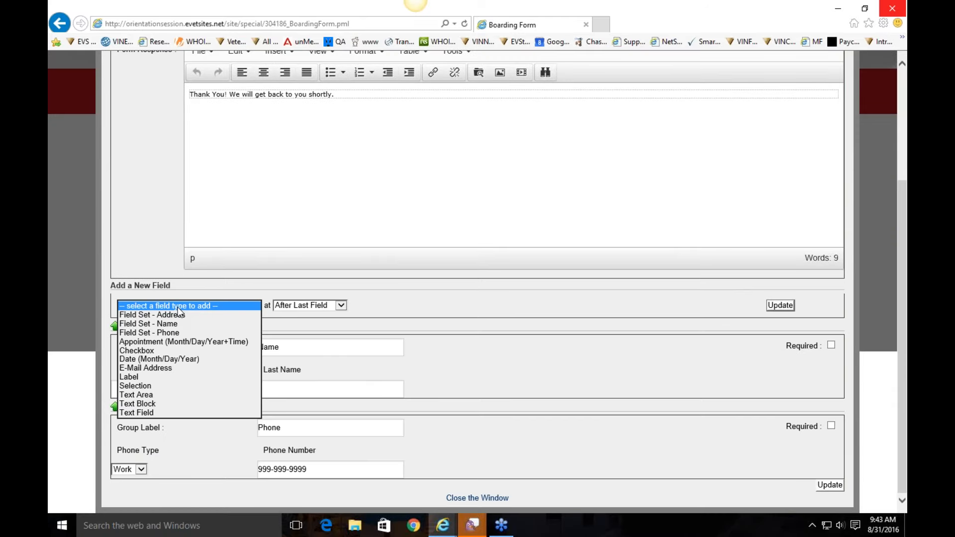
{"action": "left_click", "coordinate": [179, 367]}
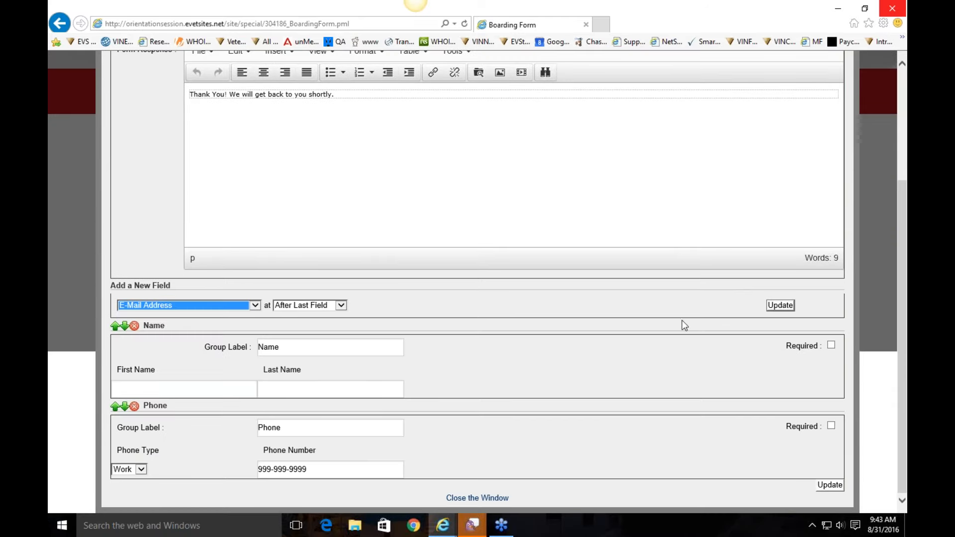
{"action": "left_click", "coordinate": [775, 306]}
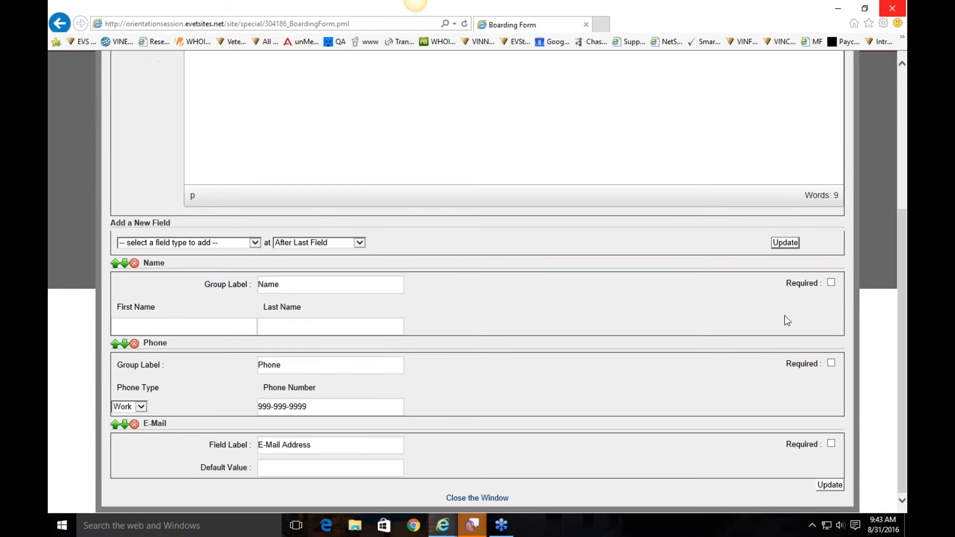
Step: Mark the Name, Phone and E-Mail fields as required and update the form
{"action": "left_click", "coordinate": [831, 283]}
{"action": "left_click", "coordinate": [831, 364]}
{"action": "left_click", "coordinate": [831, 444]}
{"action": "left_click", "coordinate": [829, 485]}
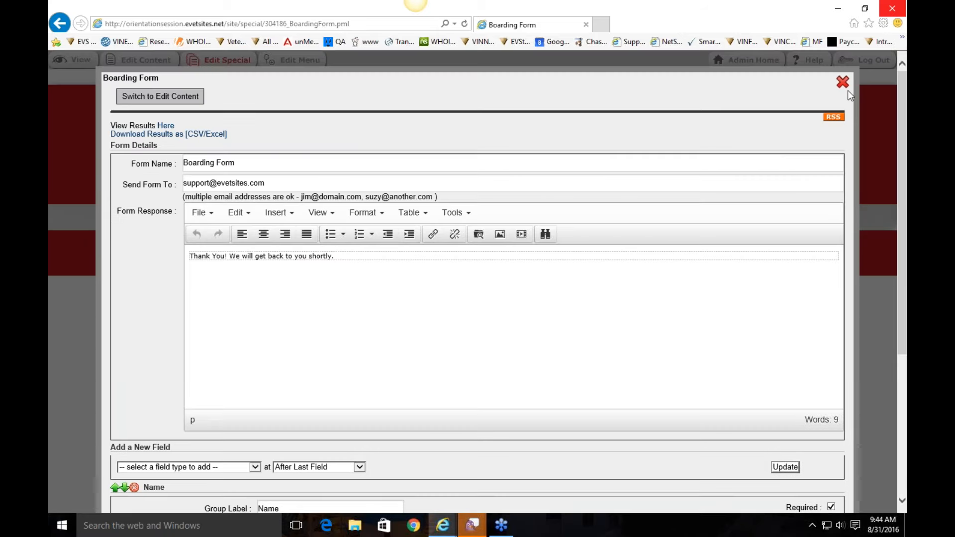
Step: Scroll through the published Boarding Form's required fields, then open Edit Menu for Boarding Form
{"action": "left_click", "coordinate": [842, 83]}
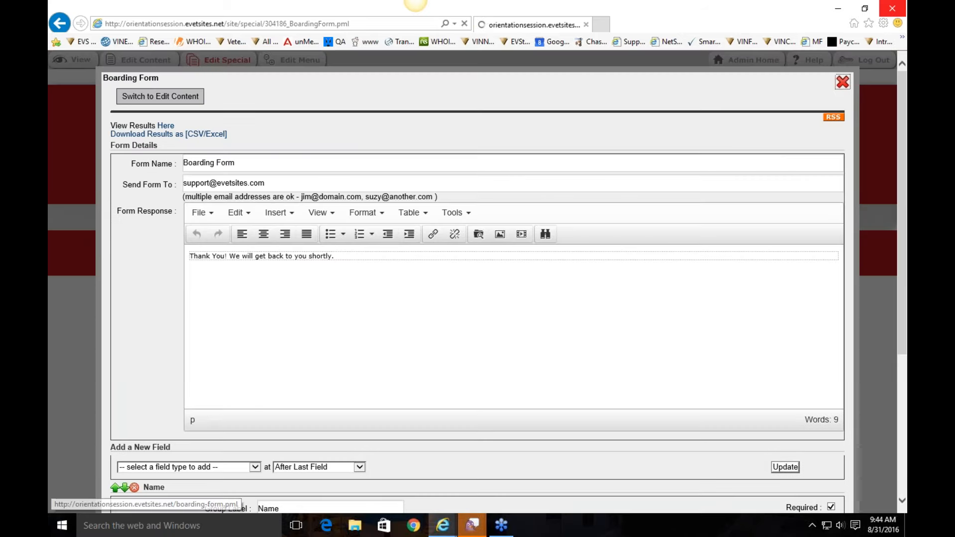
{"action": "scroll", "coordinate": [520, 331], "scroll_direction": "down", "scroll_amount": 2}
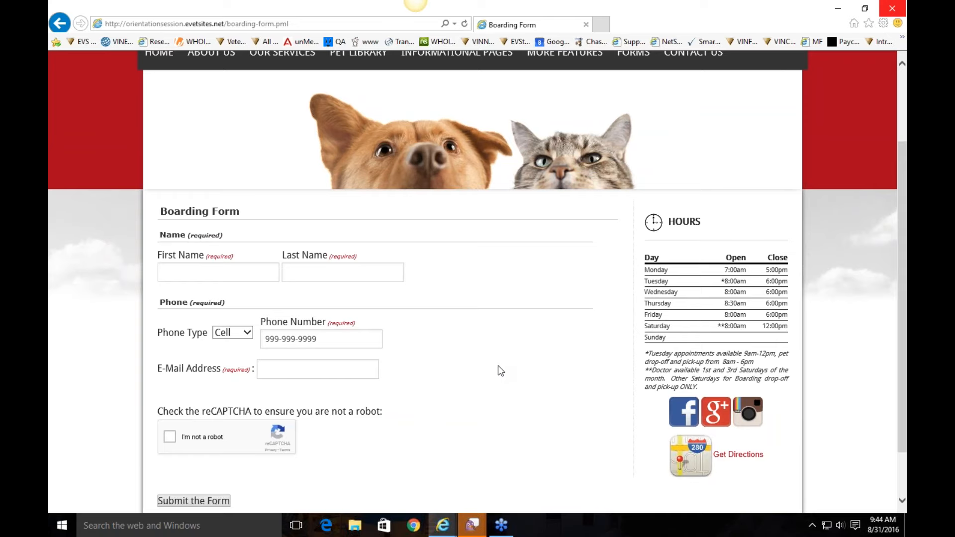
{"action": "scroll", "coordinate": [498, 367], "scroll_direction": "up", "scroll_amount": 1}
{"action": "scroll", "coordinate": [498, 366], "scroll_direction": "down", "scroll_amount": 3}
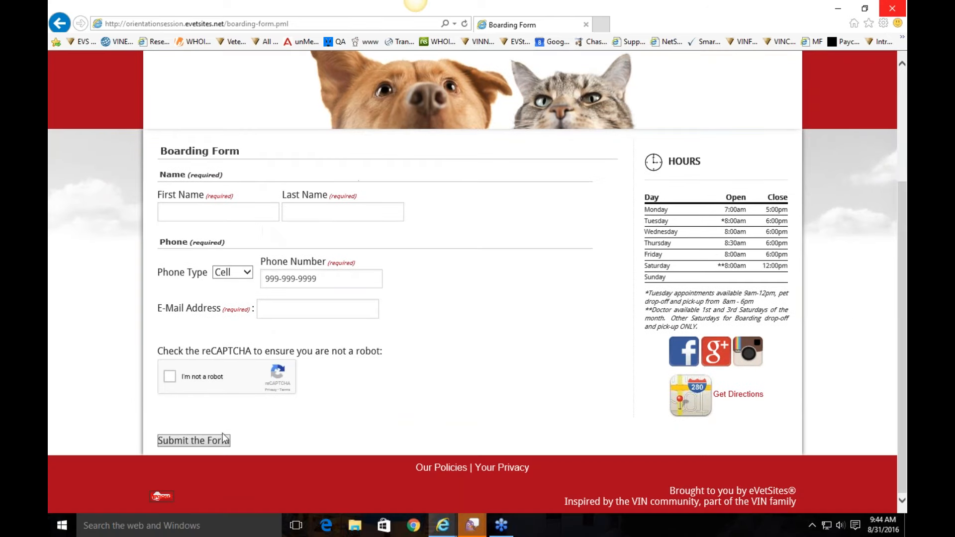
{"action": "scroll", "coordinate": [476, 284], "scroll_direction": "up", "scroll_amount": 4}
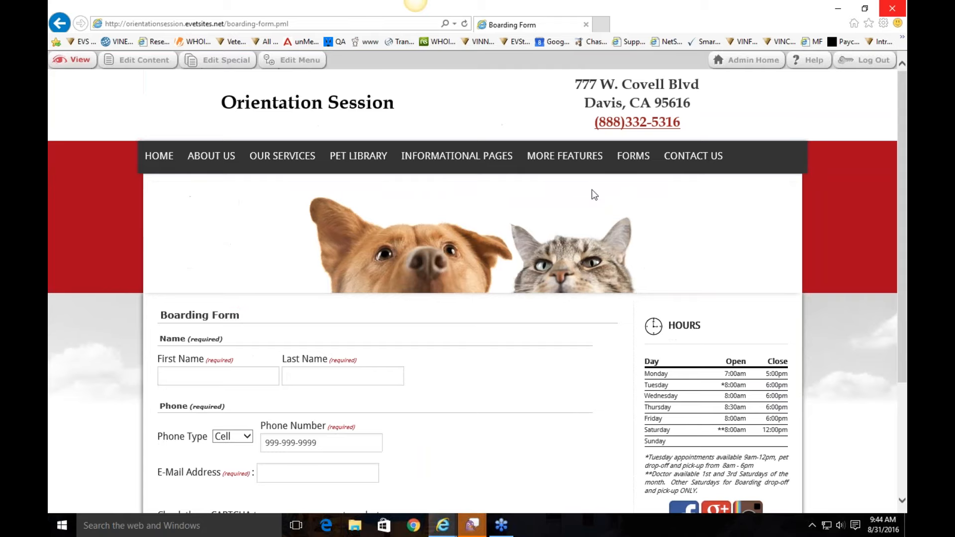
{"action": "left_click", "coordinate": [300, 60]}
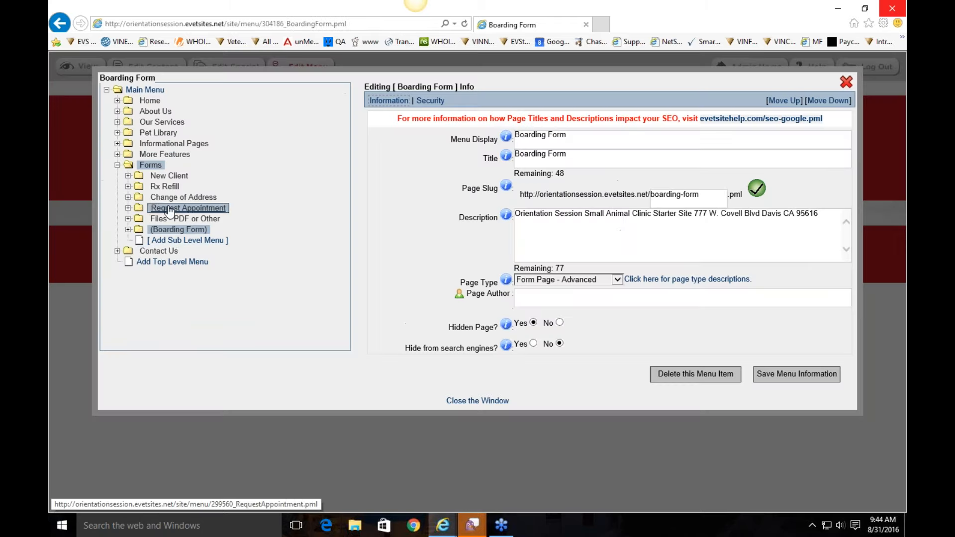
Step: Place Pet Library after Informational Pages and move Calendar out of More Features to top level
{"action": "left_click", "coordinate": [117, 164]}
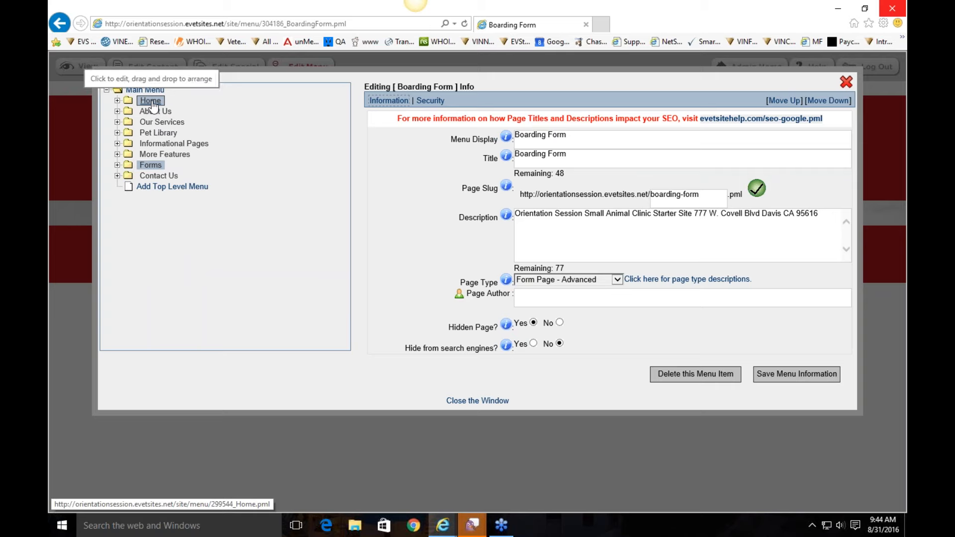
{"action": "left_click", "coordinate": [171, 135]}
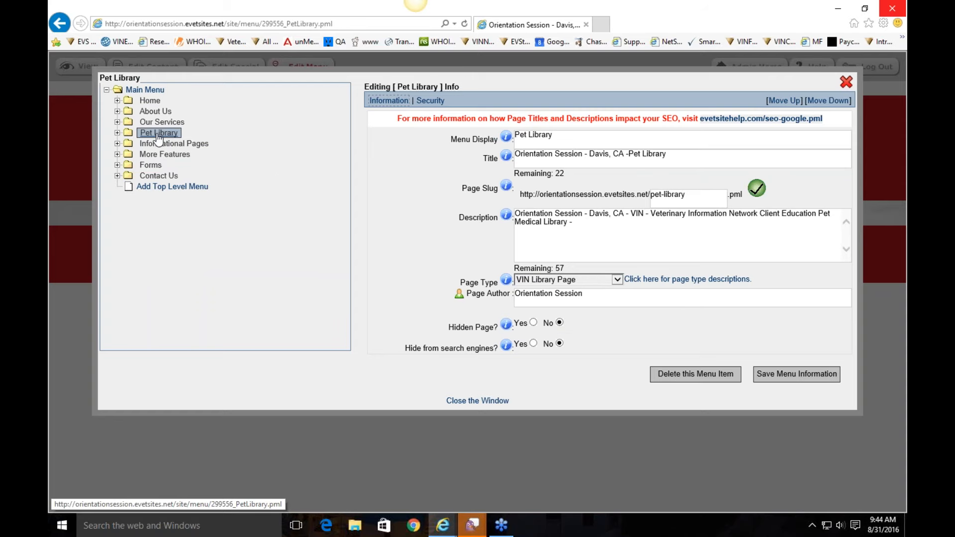
{"action": "left_click_drag", "start_coordinate": [161, 158], "coordinate": [162, 156]}
{"action": "left_click_drag", "start_coordinate": [170, 240], "coordinate": [164, 139]}
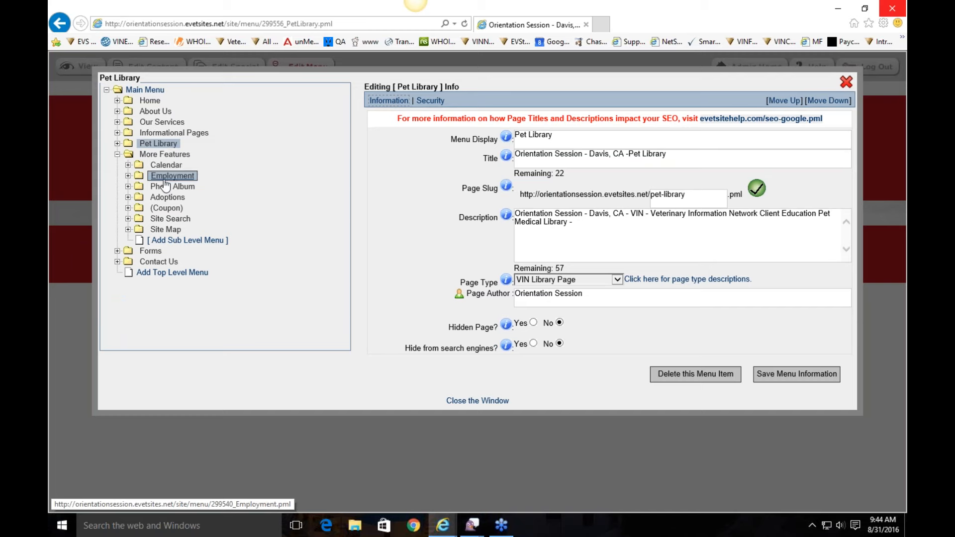
{"action": "left_click_drag", "start_coordinate": [166, 171], "coordinate": [159, 144]}
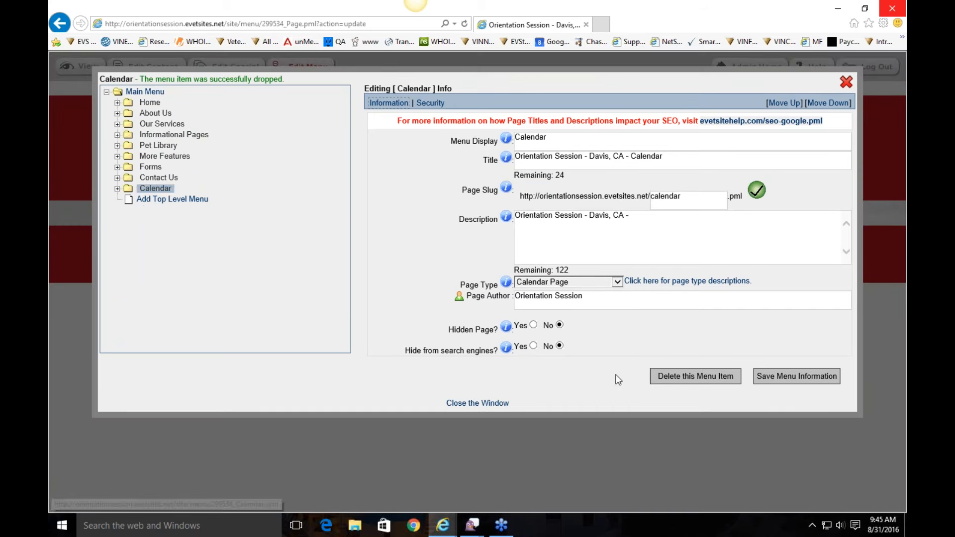
{"action": "left_click", "coordinate": [794, 382]}
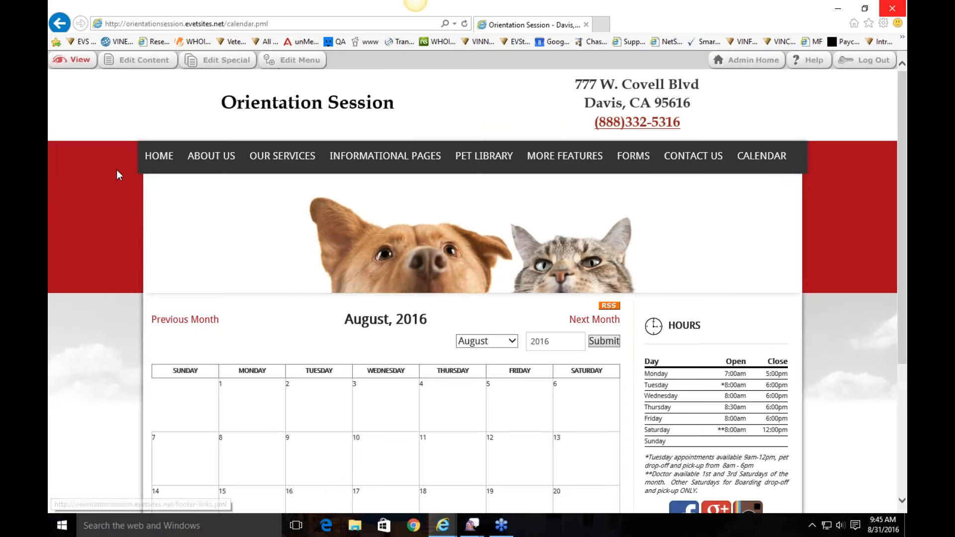
Step: Go to the homepage and open the Home page's menu settings
{"action": "mouse_move", "coordinate": [694, 158]}
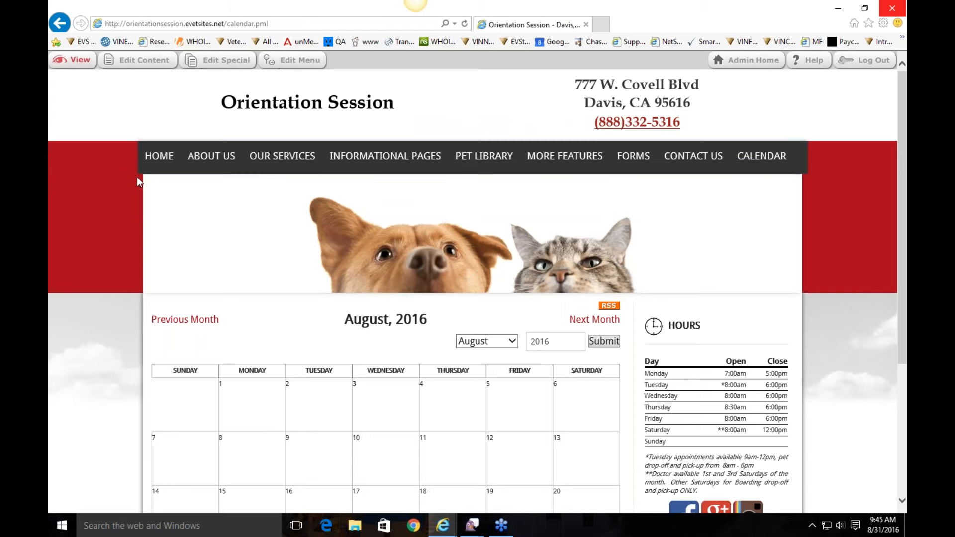
{"action": "left_click", "coordinate": [156, 157]}
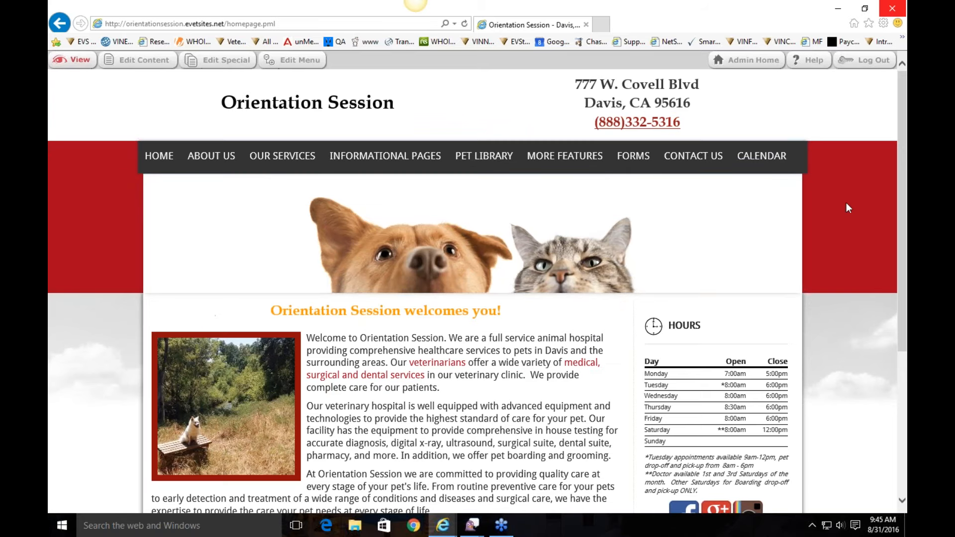
{"action": "mouse_move", "coordinate": [399, 168]}
{"action": "left_click", "coordinate": [294, 60]}
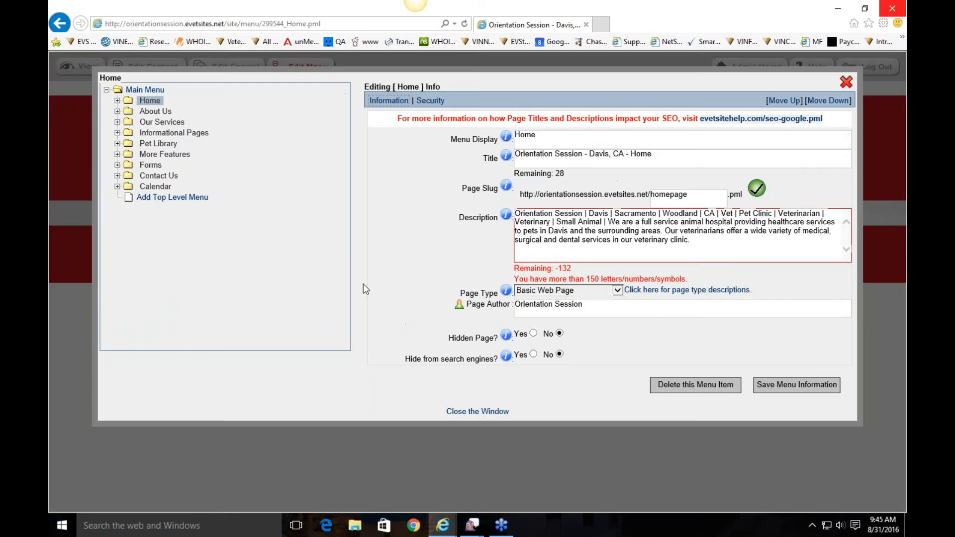
Step: Delete the How To Videos page from Informational Pages
{"action": "left_click", "coordinate": [118, 133]}
{"action": "left_click", "coordinate": [199, 157]}
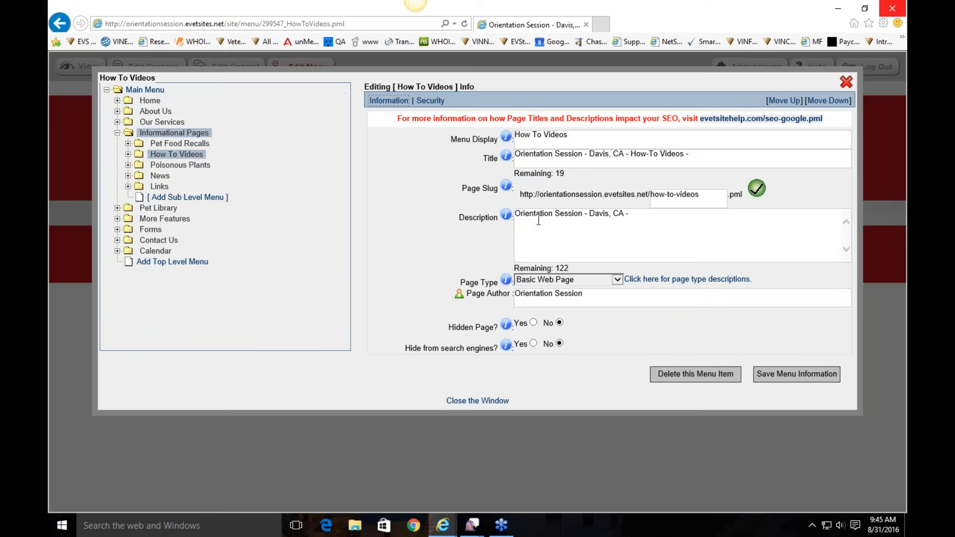
{"action": "left_click", "coordinate": [685, 372]}
{"action": "left_click", "coordinate": [492, 306]}
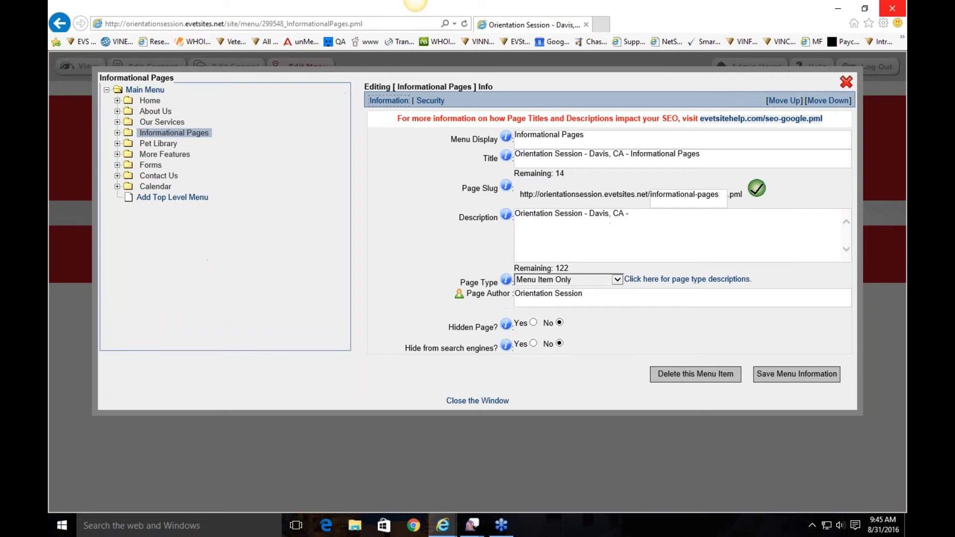
{"action": "left_click", "coordinate": [846, 82]}
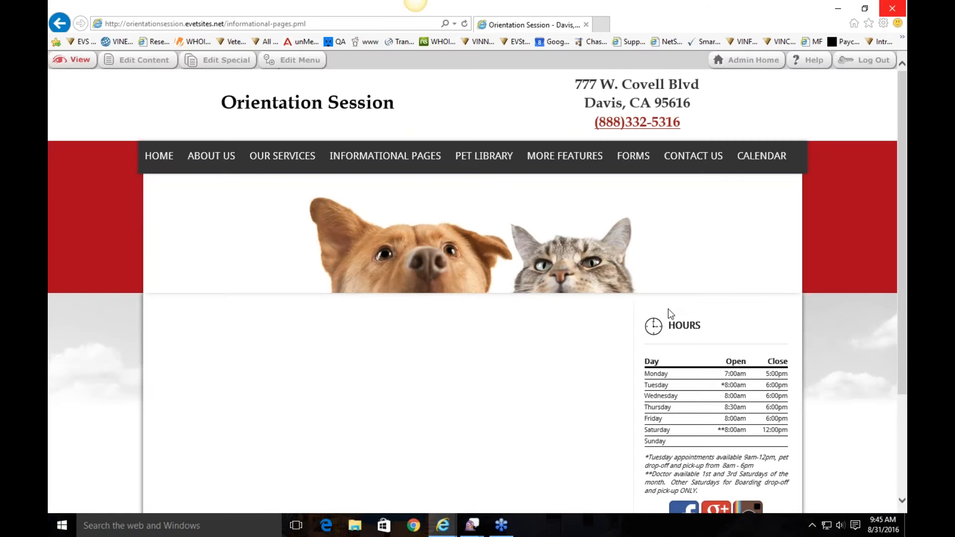
Step: Review the homepage, then reopen the Home page's menu settings
{"action": "left_click", "coordinate": [169, 160]}
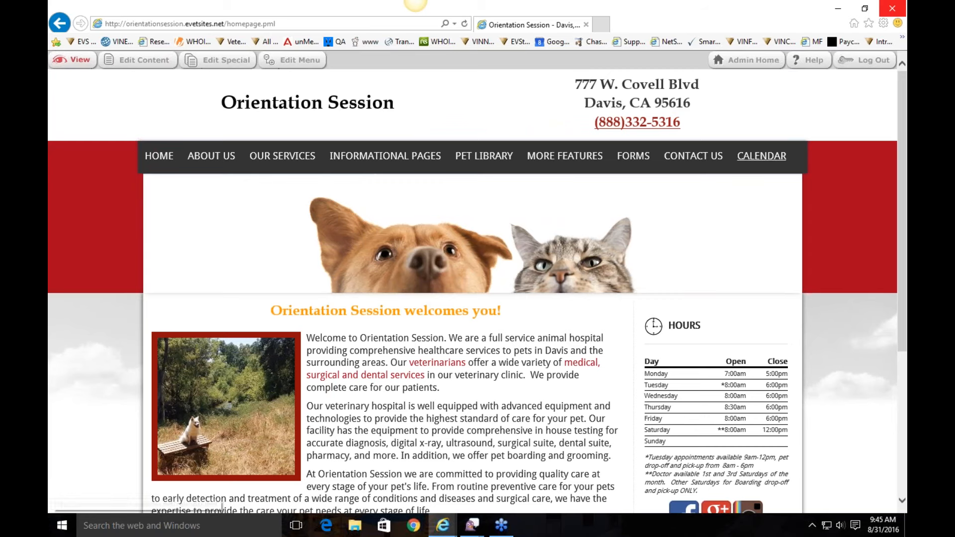
{"action": "scroll", "coordinate": [851, 234], "scroll_direction": "down", "scroll_amount": 5}
{"action": "scroll", "coordinate": [864, 264], "scroll_direction": "up", "scroll_amount": 5}
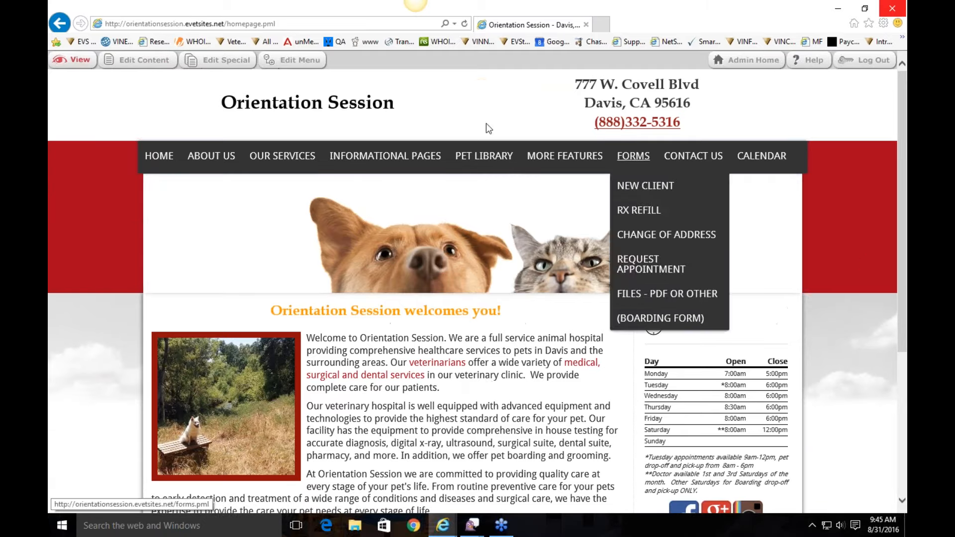
{"action": "scroll", "coordinate": [491, 381], "scroll_direction": "down", "scroll_amount": 5}
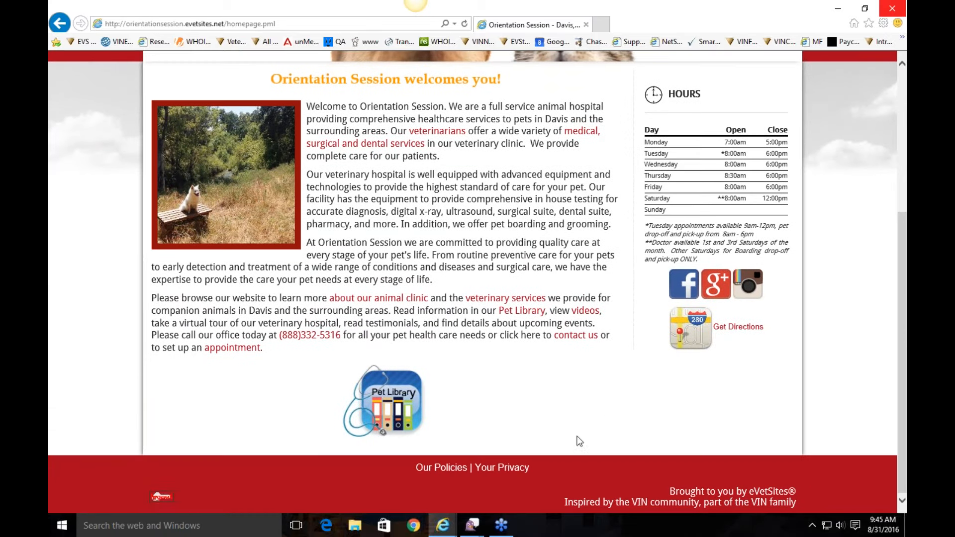
{"action": "scroll", "coordinate": [437, 348], "scroll_direction": "up", "scroll_amount": 5}
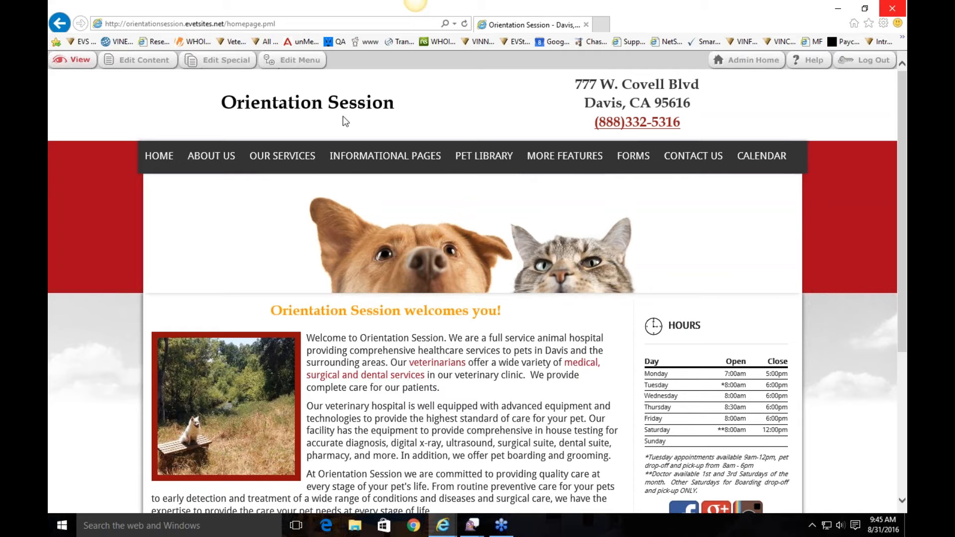
{"action": "left_click", "coordinate": [289, 60]}
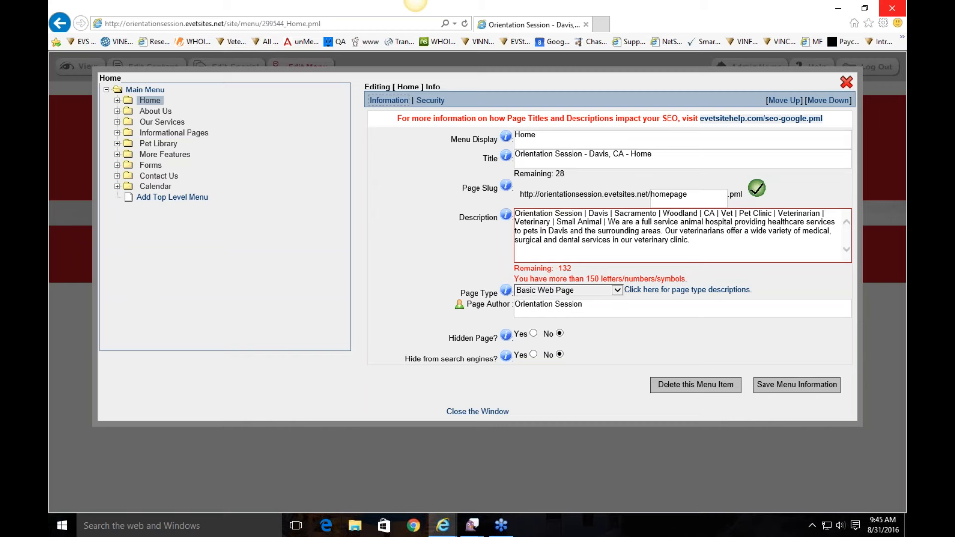
Step: Set the Home page type to VINtegrated Content View, save, and check the listed articles
{"action": "left_click", "coordinate": [576, 292]}
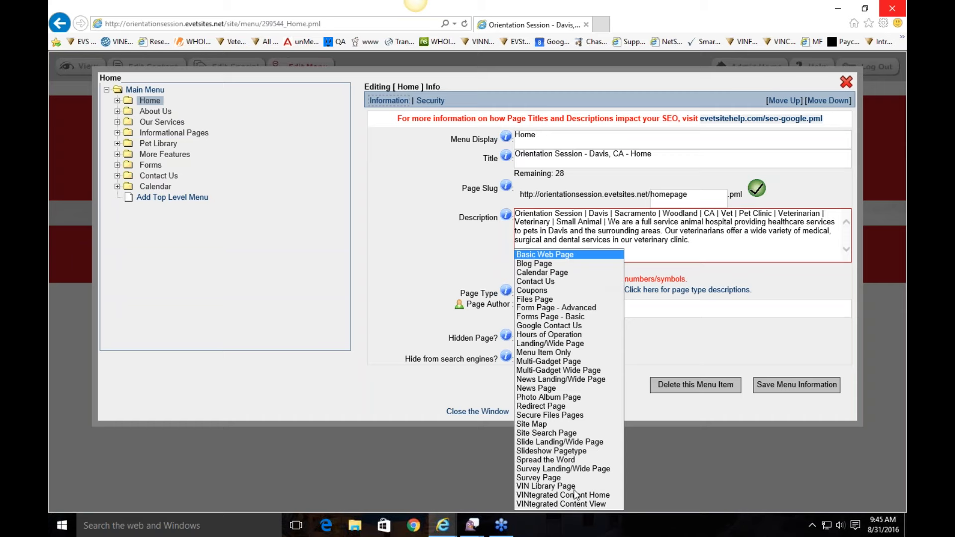
{"action": "left_click", "coordinate": [584, 505]}
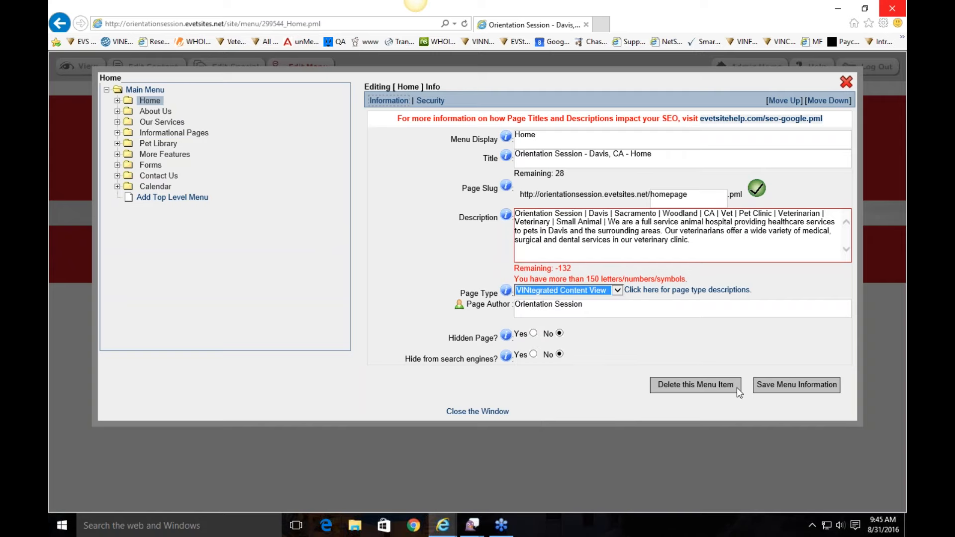
{"action": "left_click", "coordinate": [777, 387]}
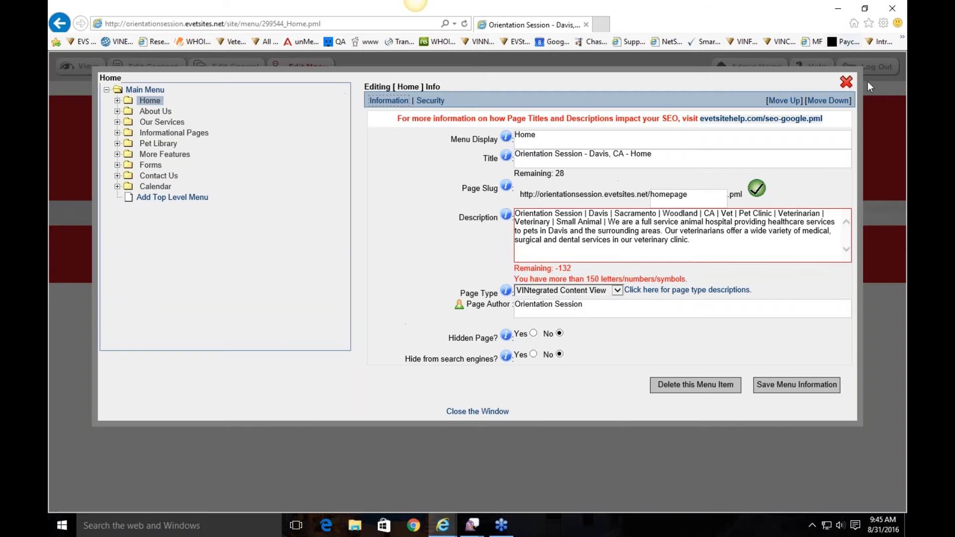
{"action": "scroll", "coordinate": [394, 288], "scroll_direction": "down", "scroll_amount": 10}
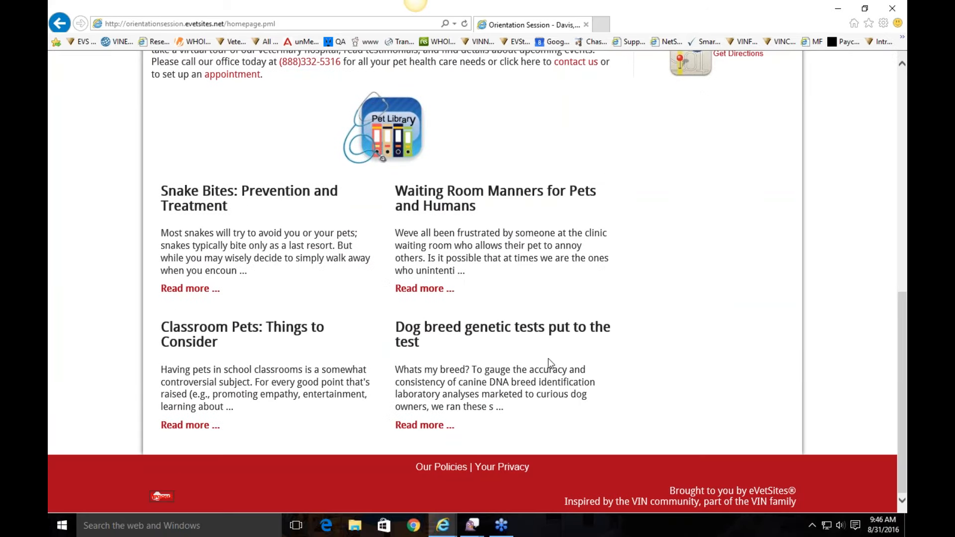
{"action": "scroll", "coordinate": [498, 333], "scroll_direction": "up", "scroll_amount": 5}
{"action": "scroll", "coordinate": [295, 199], "scroll_direction": "up", "scroll_amount": 3}
Step: Set six articles per page and exclude the Companion Animal and Equine topics
{"action": "left_click", "coordinate": [227, 60]}
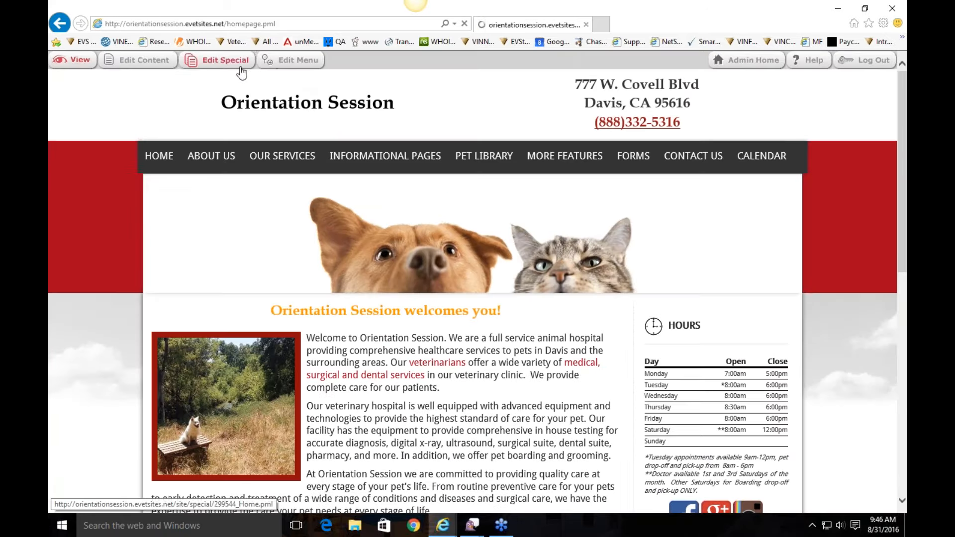
{"action": "left_click", "coordinate": [302, 139]}
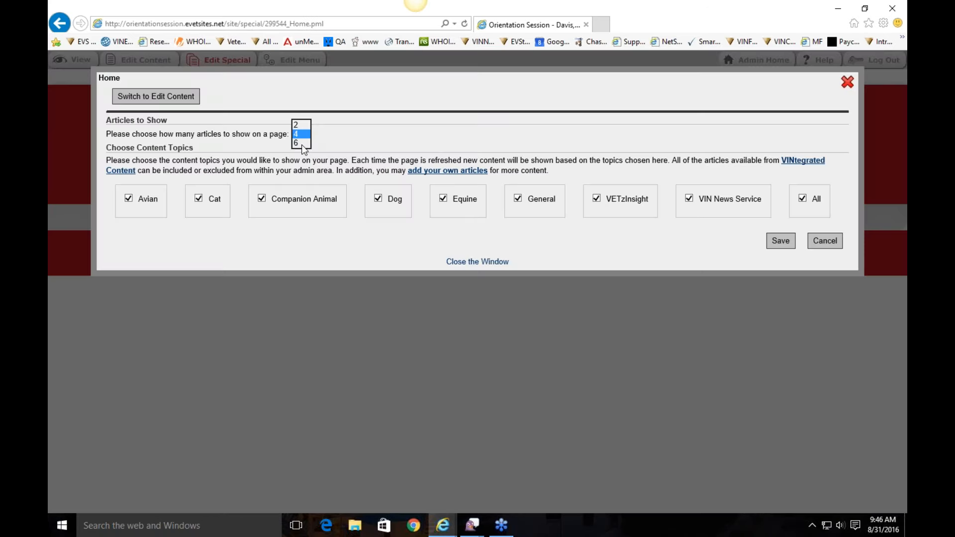
{"action": "left_click", "coordinate": [301, 143]}
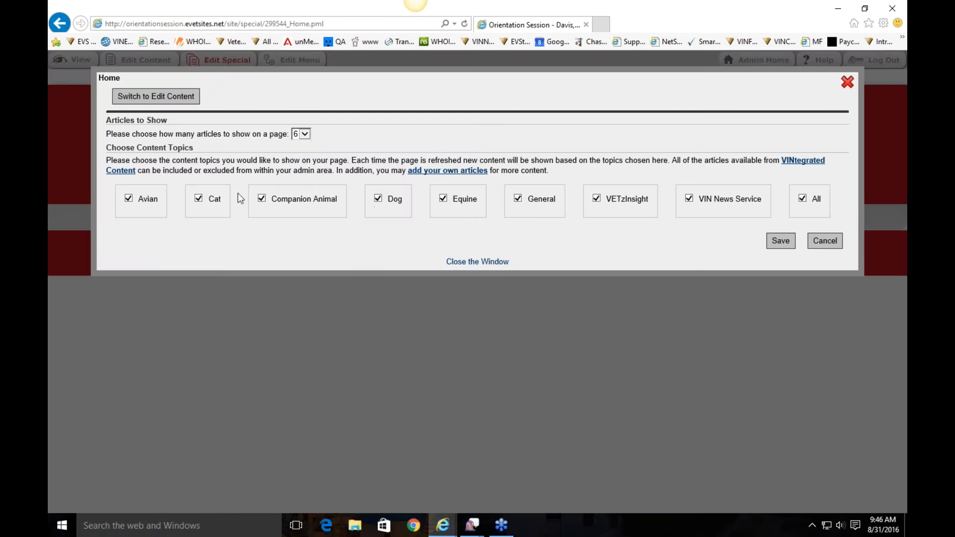
{"action": "left_click", "coordinate": [263, 199]}
{"action": "left_click", "coordinate": [443, 199]}
{"action": "left_click", "coordinate": [783, 242]}
{"action": "left_click", "coordinate": [848, 82]}
Step: Reload the homepage and scroll through its six Pet Library previews
{"action": "scroll", "coordinate": [506, 233], "scroll_direction": "down", "scroll_amount": 10}
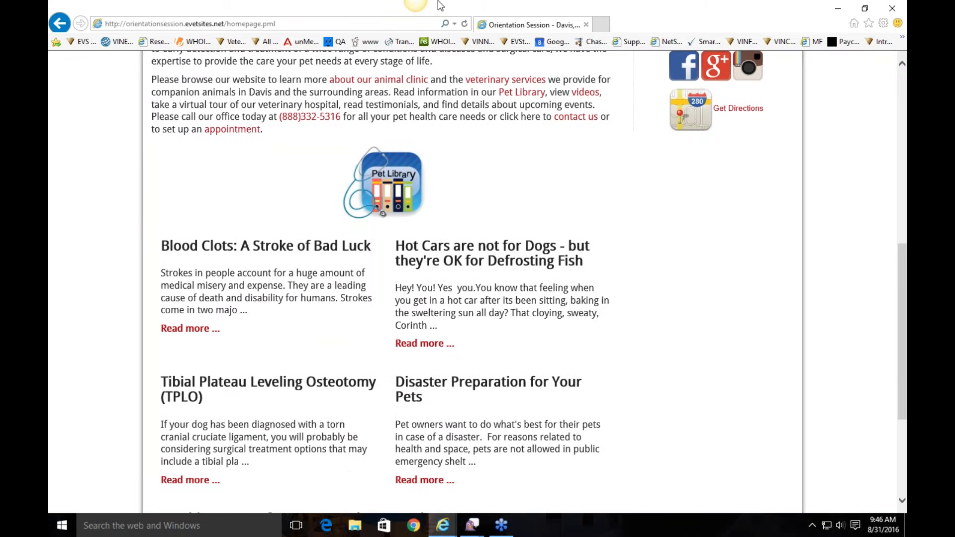
{"action": "left_click", "coordinate": [464, 23]}
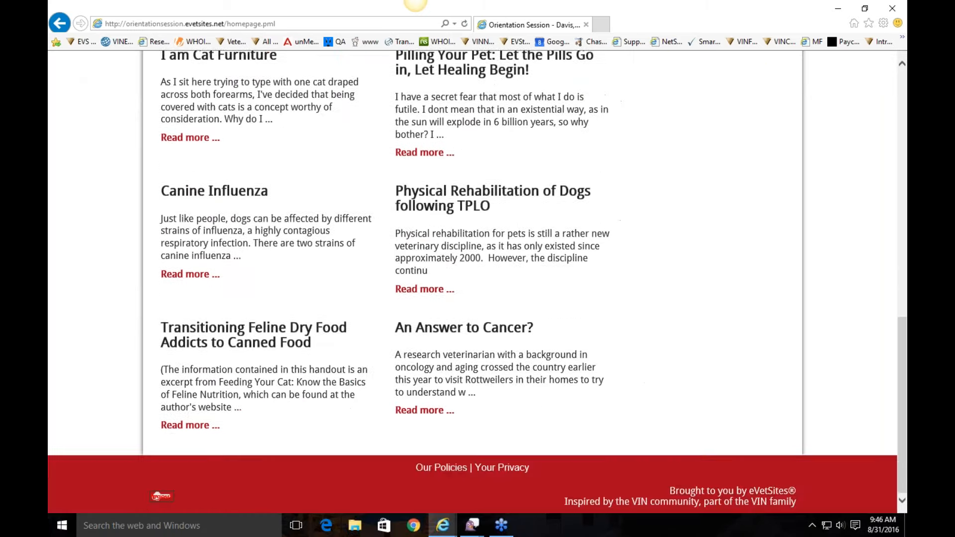
{"action": "scroll", "coordinate": [602, 308], "scroll_direction": "up", "scroll_amount": 4}
{"action": "scroll", "coordinate": [513, 311], "scroll_direction": "up", "scroll_amount": 7}
{"action": "scroll", "coordinate": [597, 397], "scroll_direction": "down", "scroll_amount": 7}
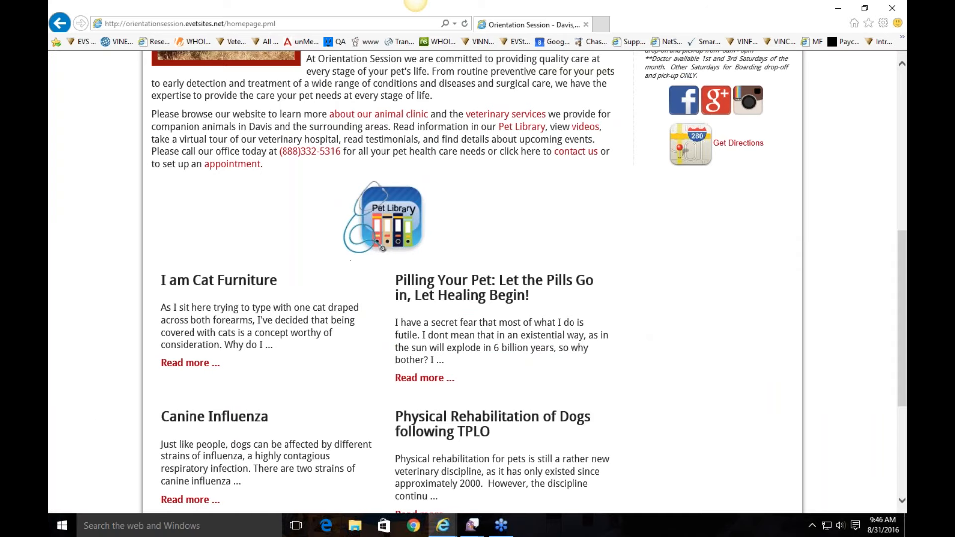
{"action": "scroll", "coordinate": [636, 294], "scroll_direction": "up", "scroll_amount": 8}
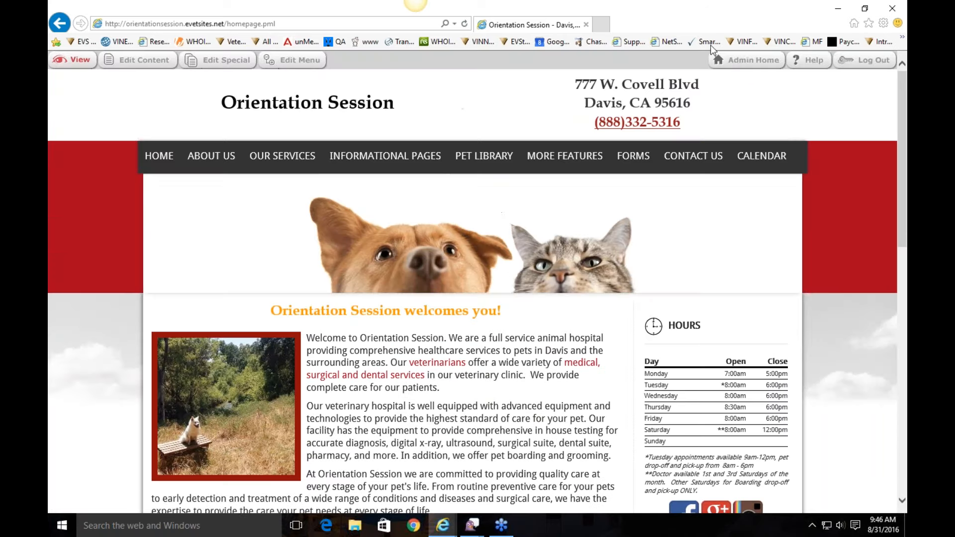
Step: Open Site Common Content and select the Facebook icon in the sidebar text
{"action": "left_click", "coordinate": [749, 60]}
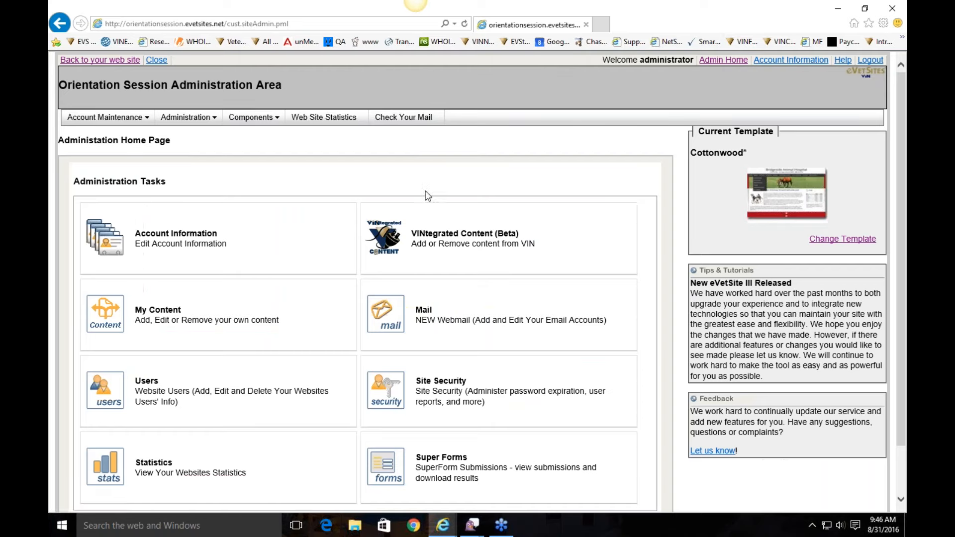
{"action": "left_click", "coordinate": [209, 119]}
{"action": "left_click", "coordinate": [216, 182]}
{"action": "left_click", "coordinate": [641, 343]}
{"action": "scroll", "coordinate": [567, 407], "scroll_direction": "down", "scroll_amount": 2}
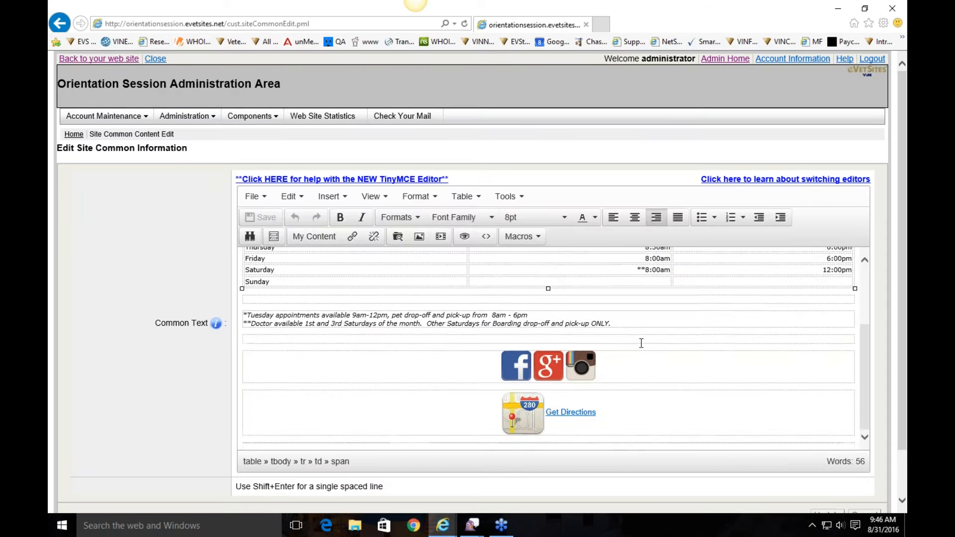
{"action": "left_click", "coordinate": [582, 382]}
{"action": "left_click", "coordinate": [549, 383]}
{"action": "left_click", "coordinate": [515, 382]}
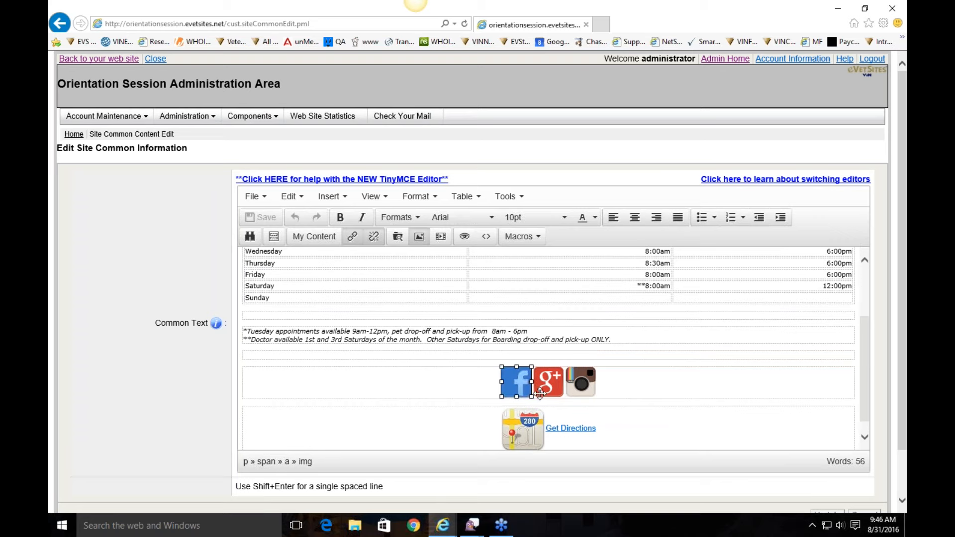
Step: Replace the Facebook icon with facebookpaw.png from the imagebank Icons folder
{"action": "right_click", "coordinate": [509, 382]}
{"action": "left_click", "coordinate": [543, 356]}
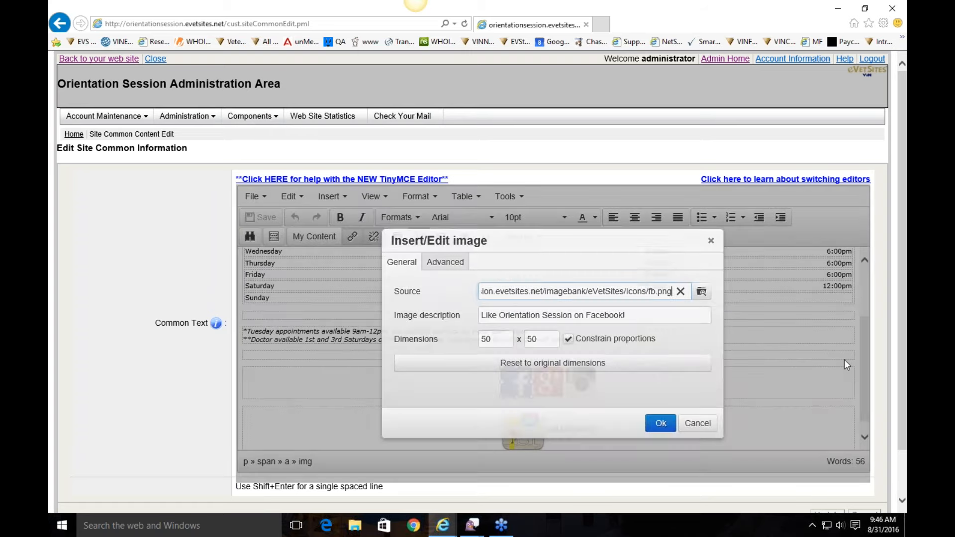
{"action": "left_click", "coordinate": [706, 293]}
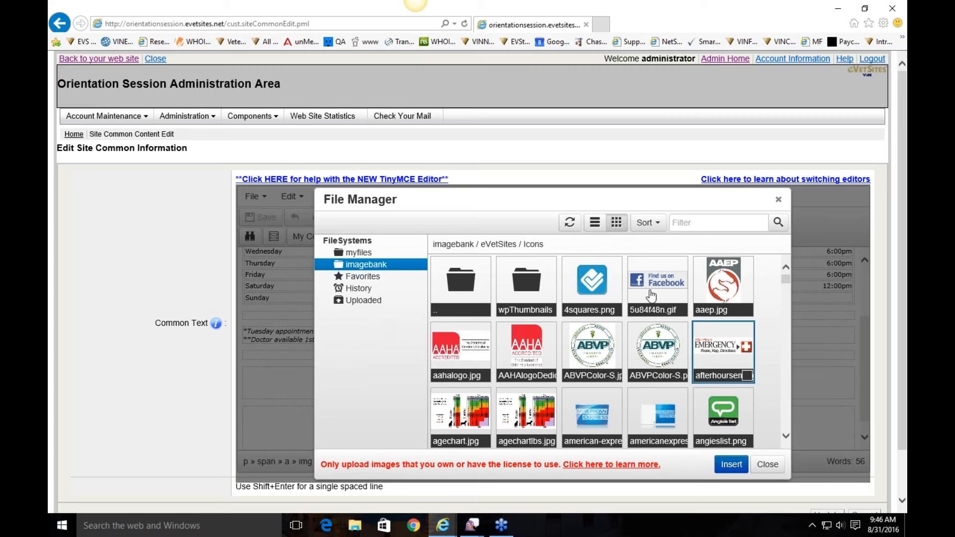
{"action": "left_click", "coordinate": [389, 266]}
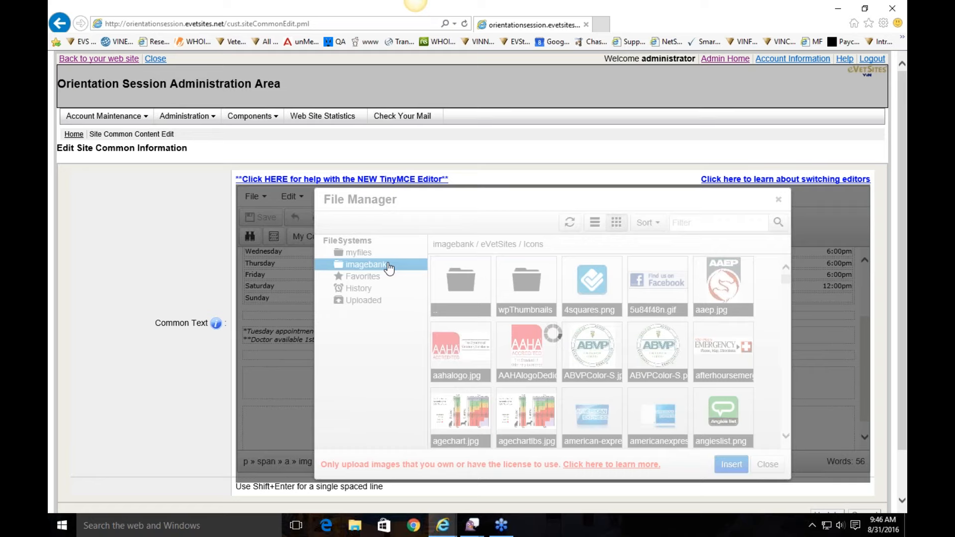
{"action": "double_click", "coordinate": [458, 284]}
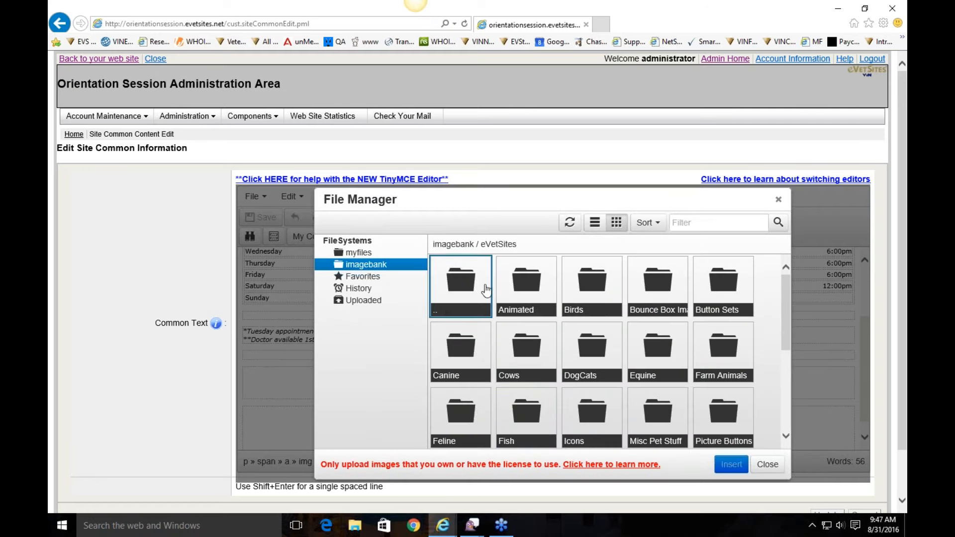
{"action": "double_click", "coordinate": [598, 421]}
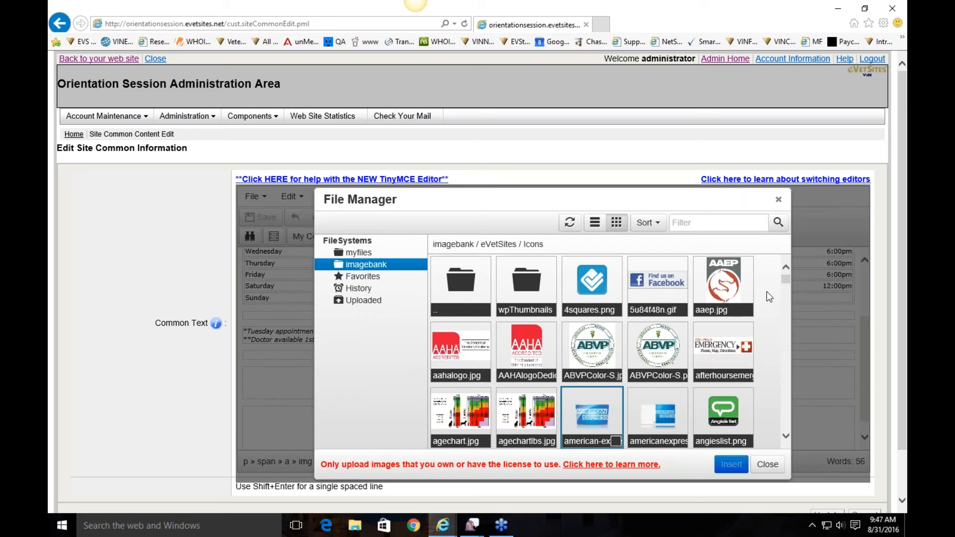
{"action": "scroll", "coordinate": [769, 296], "scroll_direction": "down", "scroll_amount": 3}
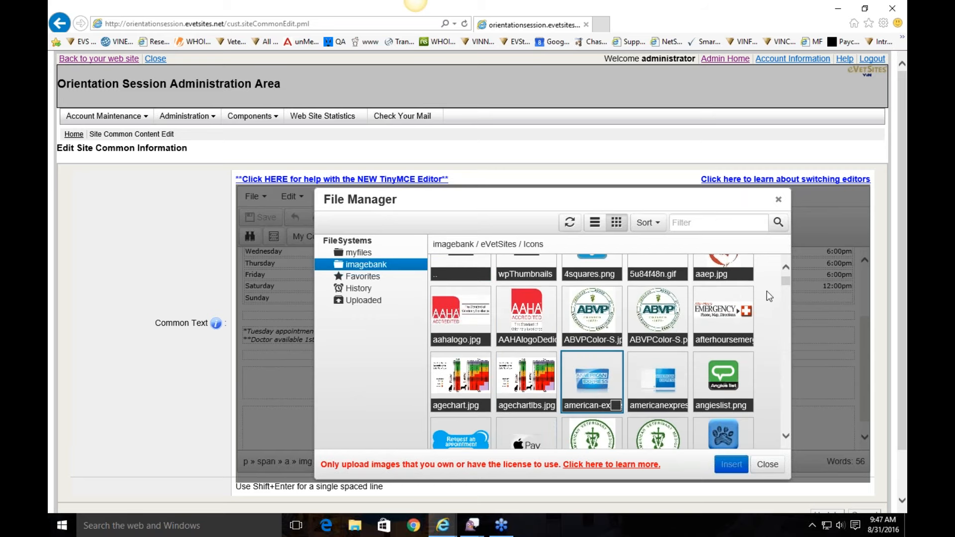
{"action": "scroll", "coordinate": [758, 366], "scroll_direction": "down", "scroll_amount": 5}
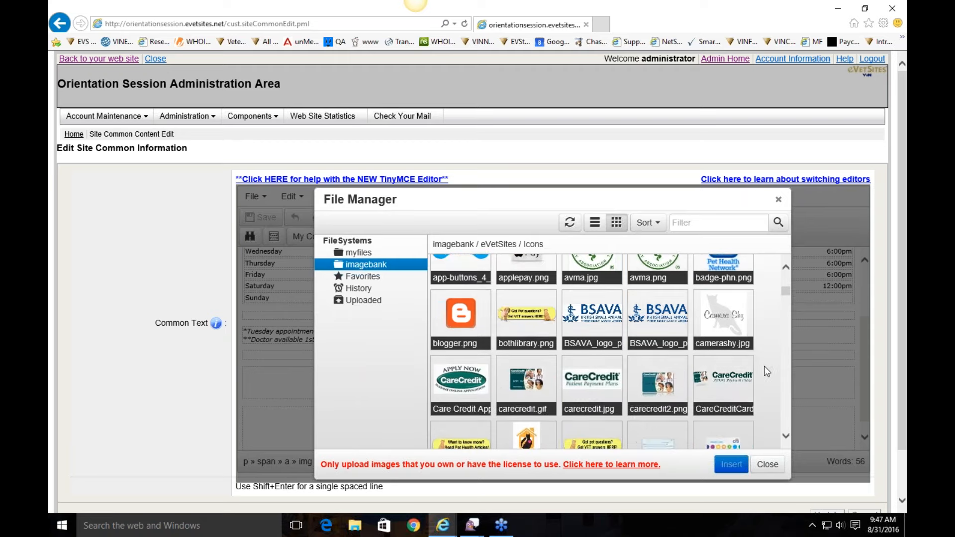
{"action": "scroll", "coordinate": [759, 354], "scroll_direction": "down", "scroll_amount": 7}
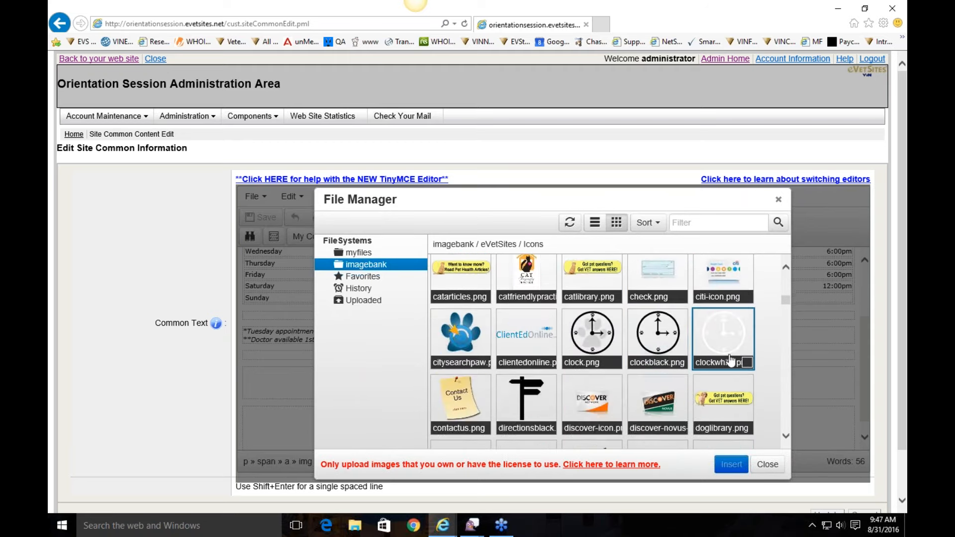
{"action": "scroll", "coordinate": [769, 363], "scroll_direction": "down", "scroll_amount": 2}
{"action": "scroll", "coordinate": [769, 363], "scroll_direction": "up", "scroll_amount": 1}
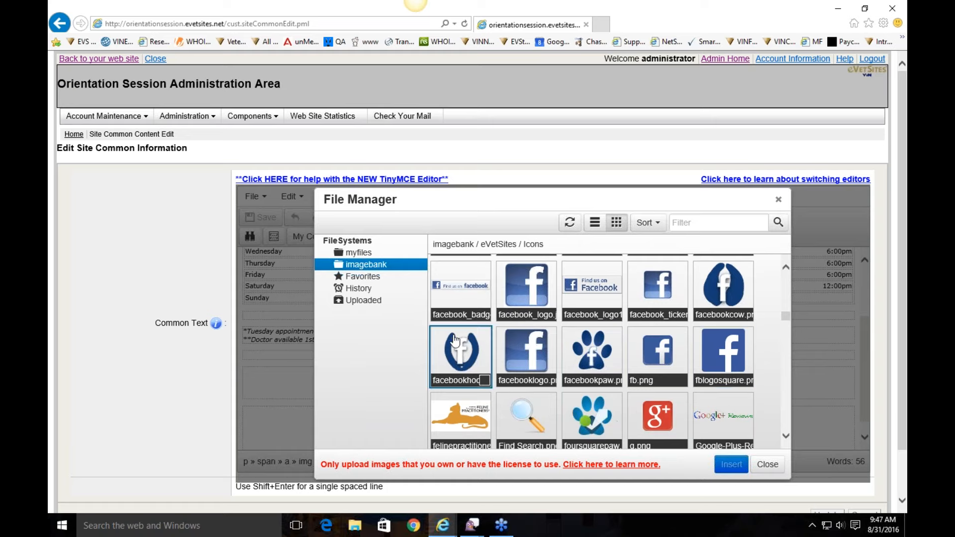
{"action": "double_click", "coordinate": [603, 368]}
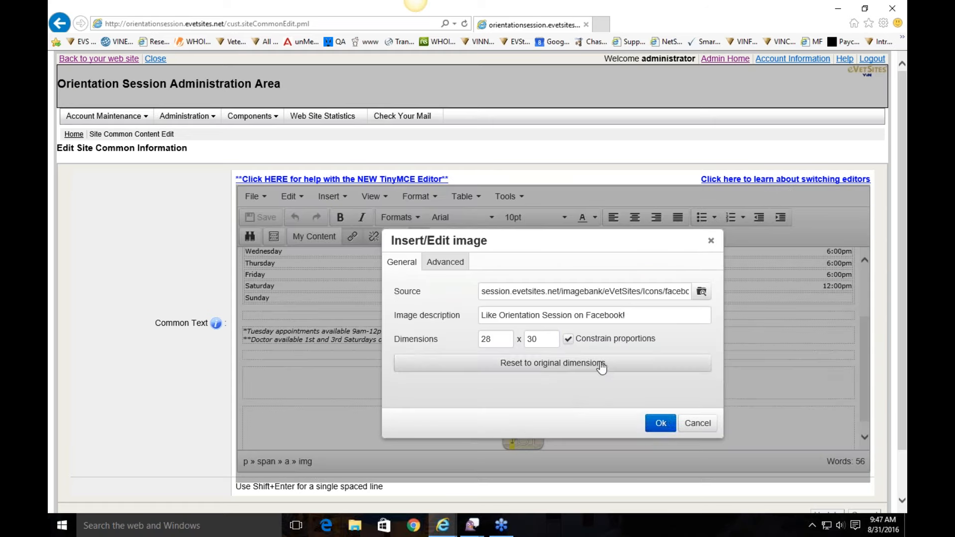
{"action": "left_click", "coordinate": [661, 423]}
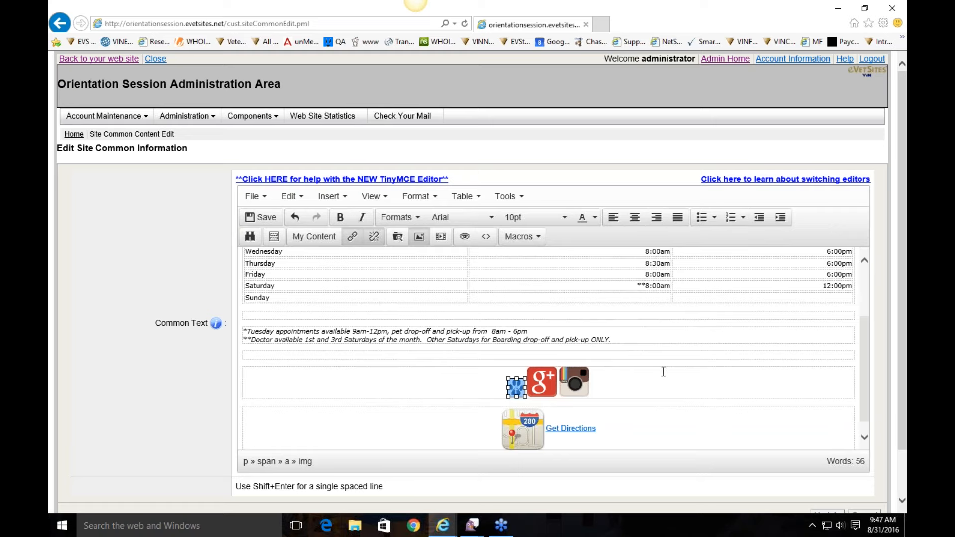
Step: Resize the paw icon to width 50, giving height 54
{"action": "left_click", "coordinate": [419, 237]}
{"action": "left_click_drag", "start_coordinate": [496, 340], "coordinate": [412, 324]}
{"action": "type", "text": "50"}
{"action": "left_click", "coordinate": [481, 315]}
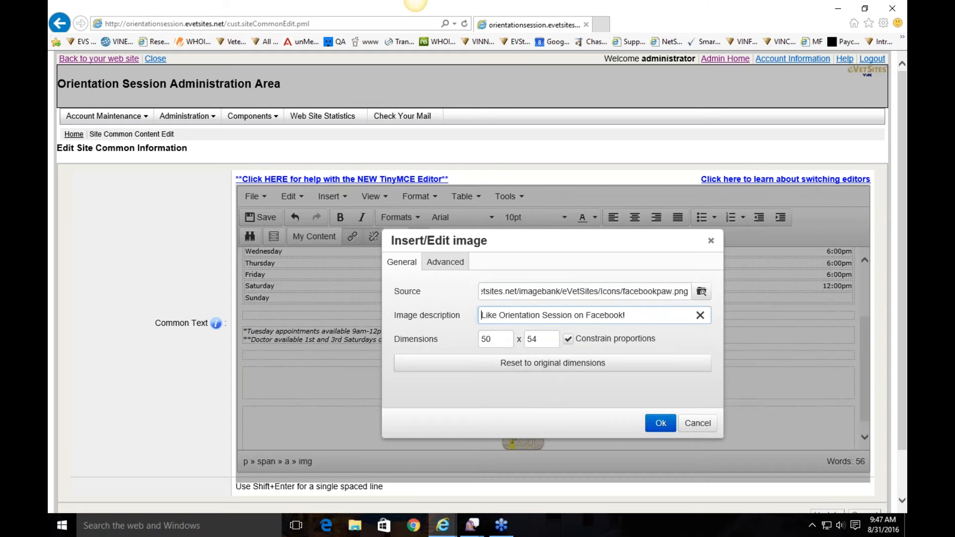
{"action": "left_click", "coordinate": [661, 423]}
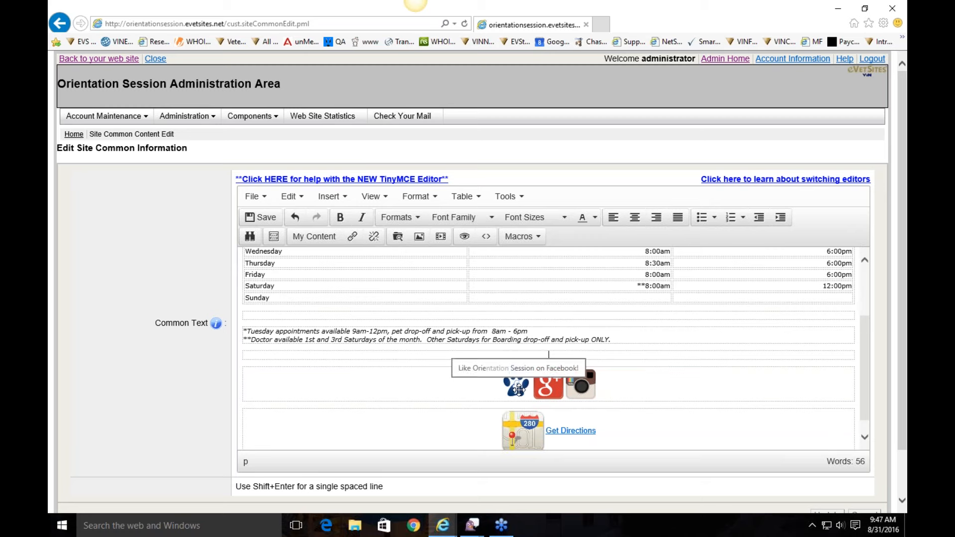
{"action": "left_click", "coordinate": [579, 383]}
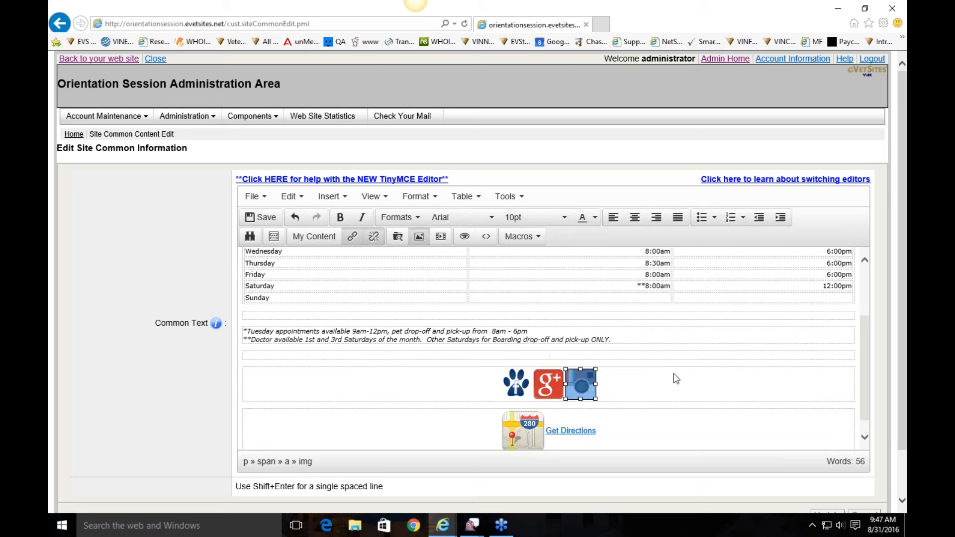
Step: Delete the Instagram icon, then check the paw icon's Facebook URL and 'Visit our Facebook!' title without changing them
{"action": "key", "text": "Delete"}
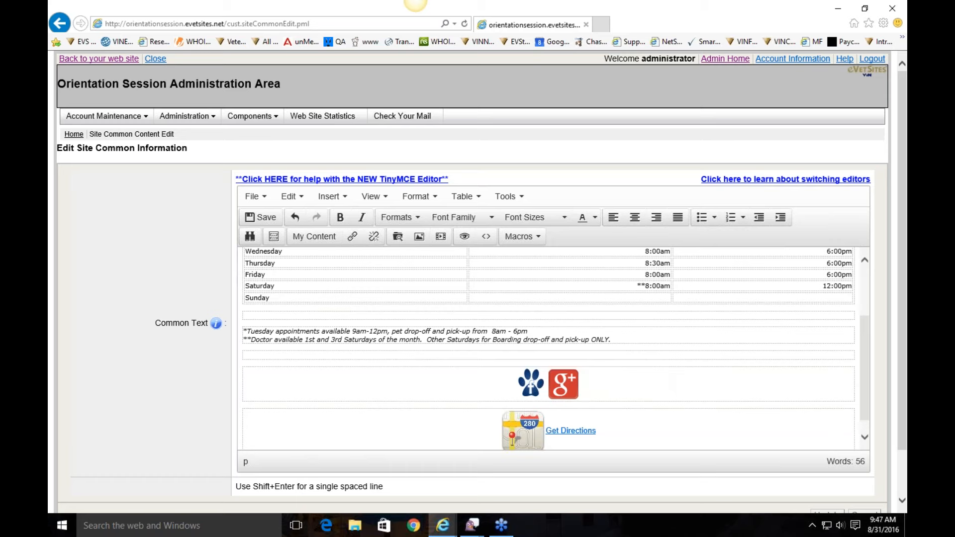
{"action": "left_click", "coordinate": [532, 390]}
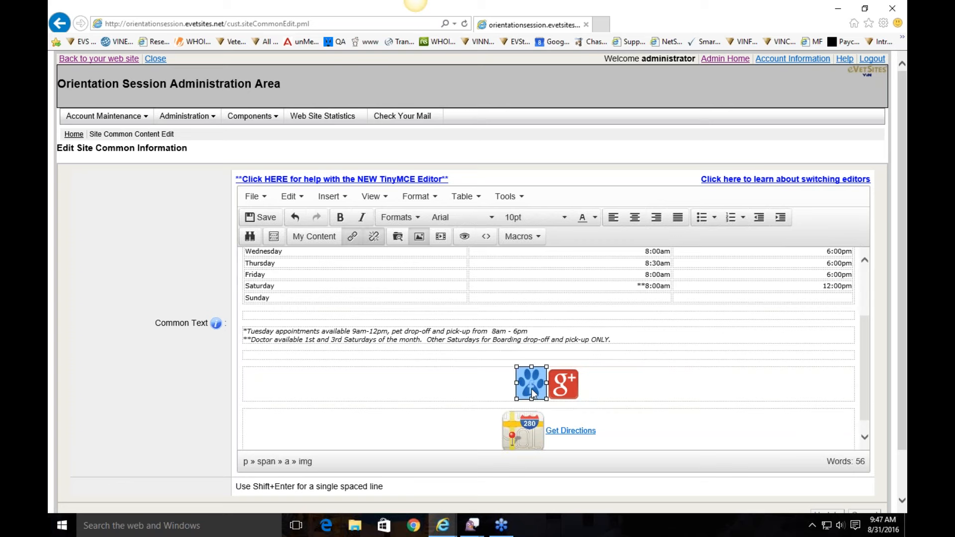
{"action": "right_click", "coordinate": [530, 386]}
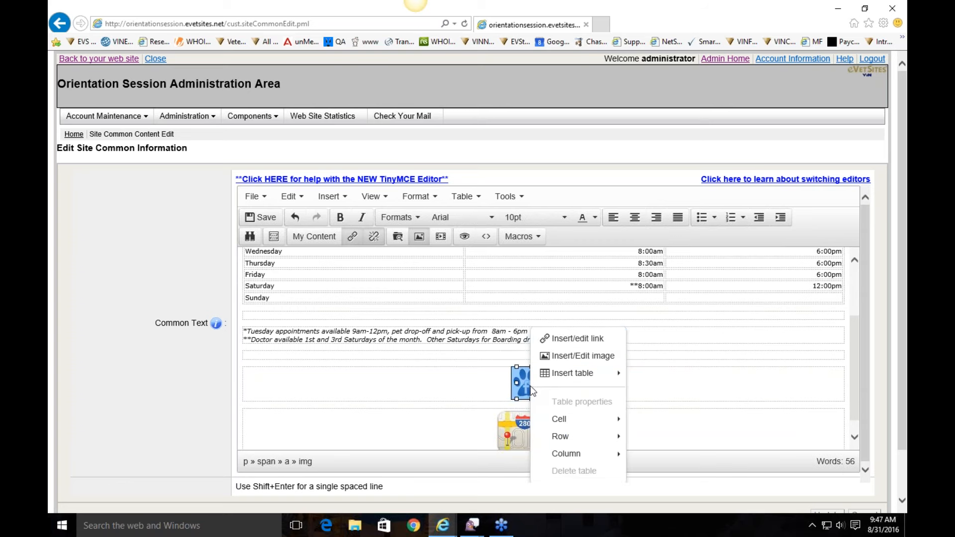
{"action": "left_click", "coordinate": [566, 340]}
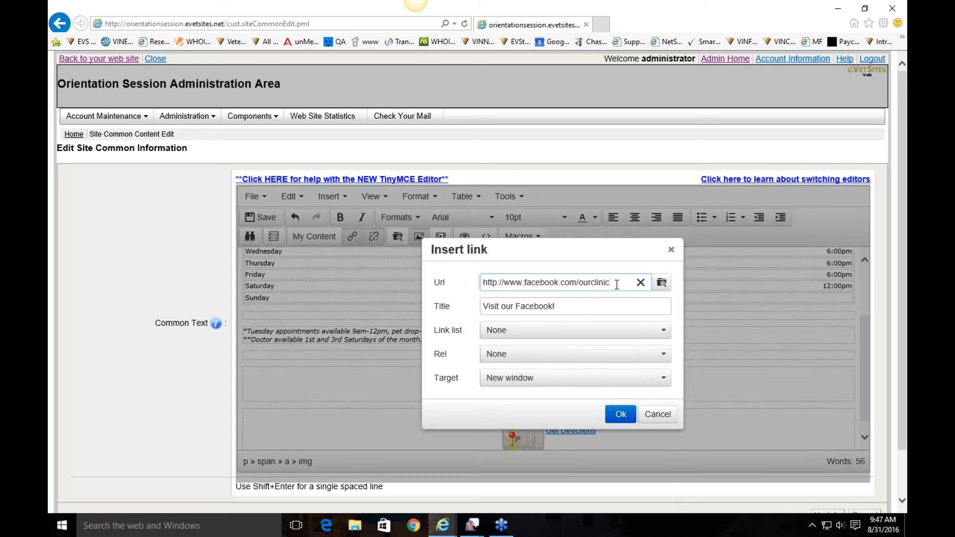
{"action": "left_click_drag", "start_coordinate": [483, 282], "coordinate": [632, 272]}
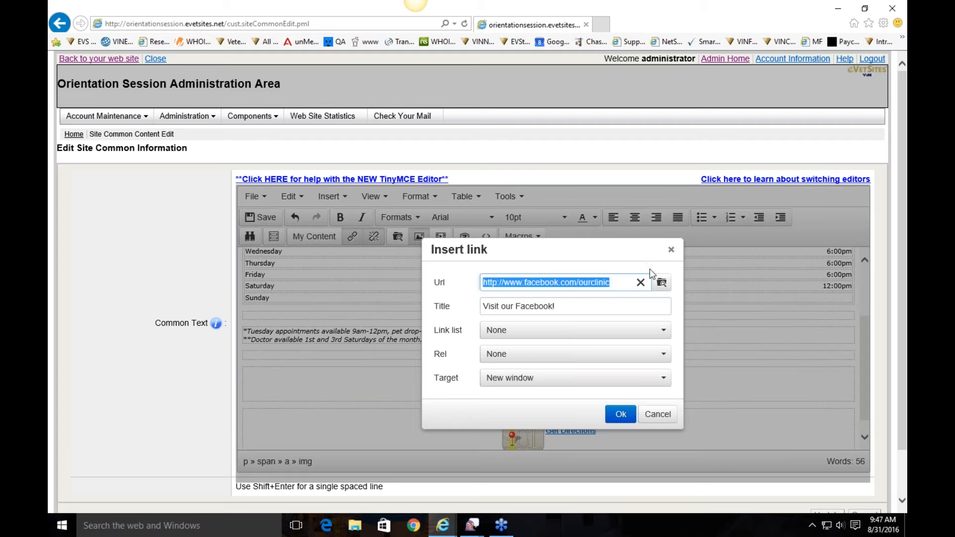
{"action": "left_click", "coordinate": [547, 305]}
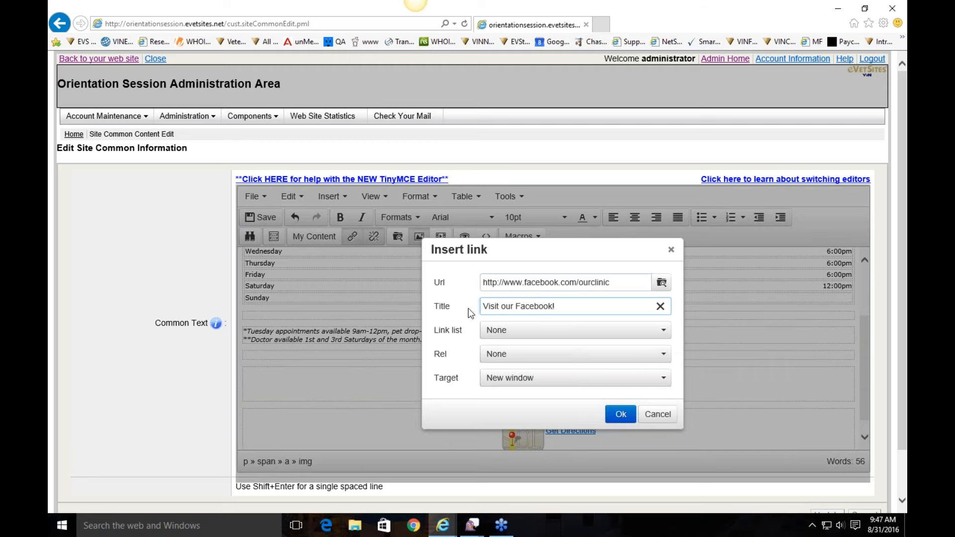
{"action": "left_click", "coordinate": [649, 414]}
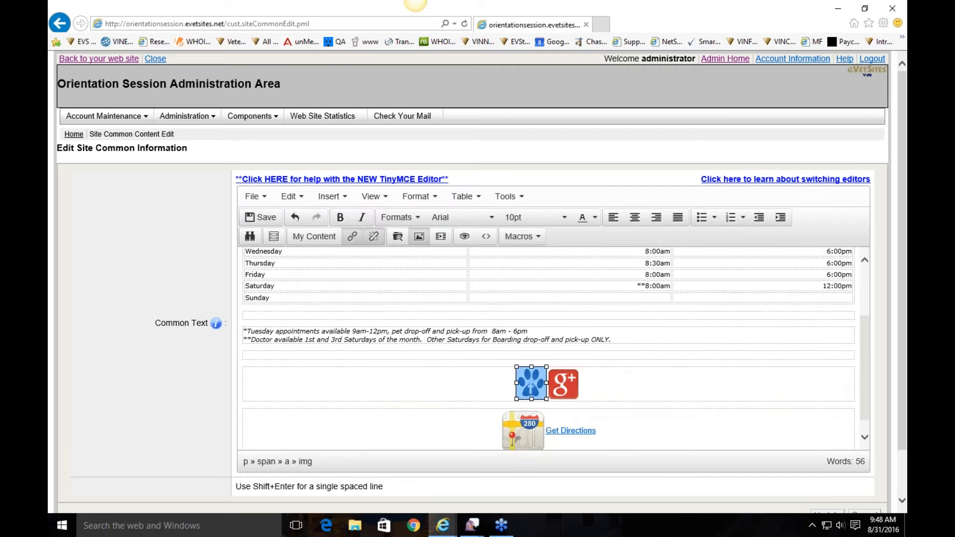
{"action": "left_click", "coordinate": [566, 385]}
{"action": "left_click", "coordinate": [680, 382]}
Step: Go 'Back to your web site' to the clinic homepage and open eVetSites Help in a new tab
{"action": "scroll", "coordinate": [681, 382], "scroll_direction": "down", "scroll_amount": 3}
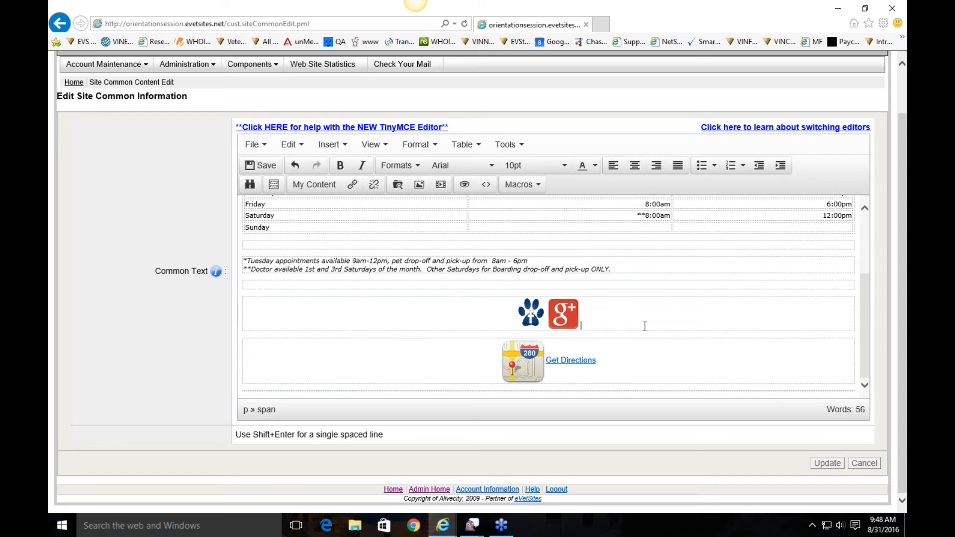
{"action": "scroll", "coordinate": [645, 326], "scroll_direction": "up", "scroll_amount": 5}
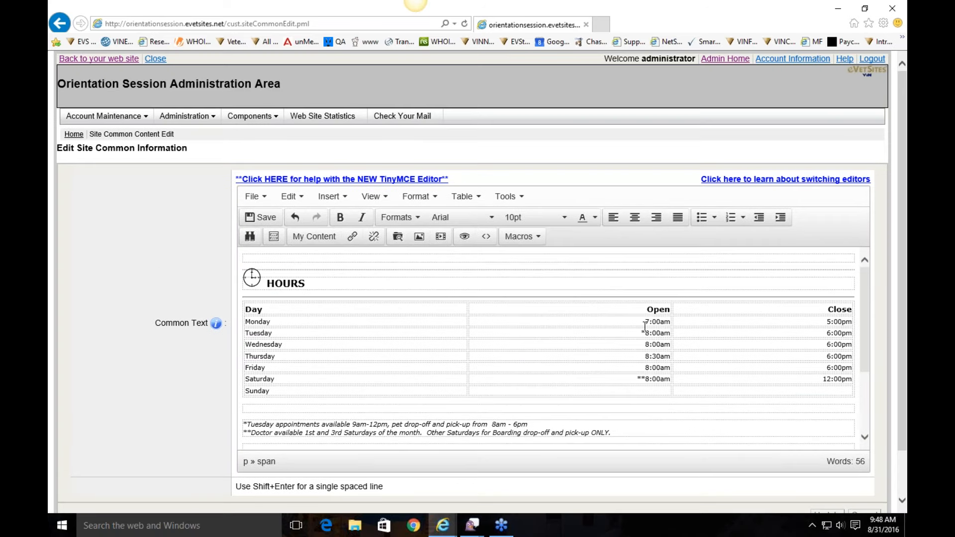
{"action": "left_click", "coordinate": [98, 59]}
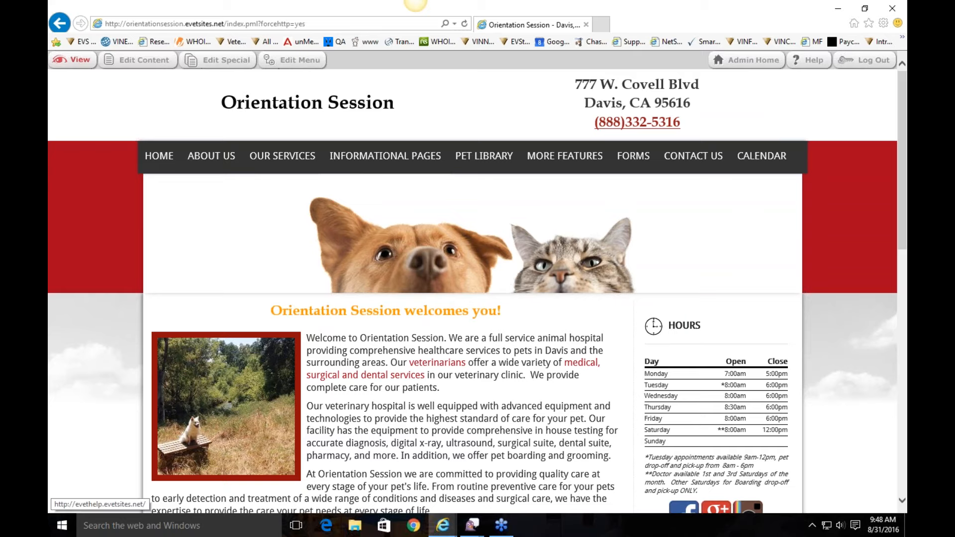
{"action": "left_click", "coordinate": [809, 60]}
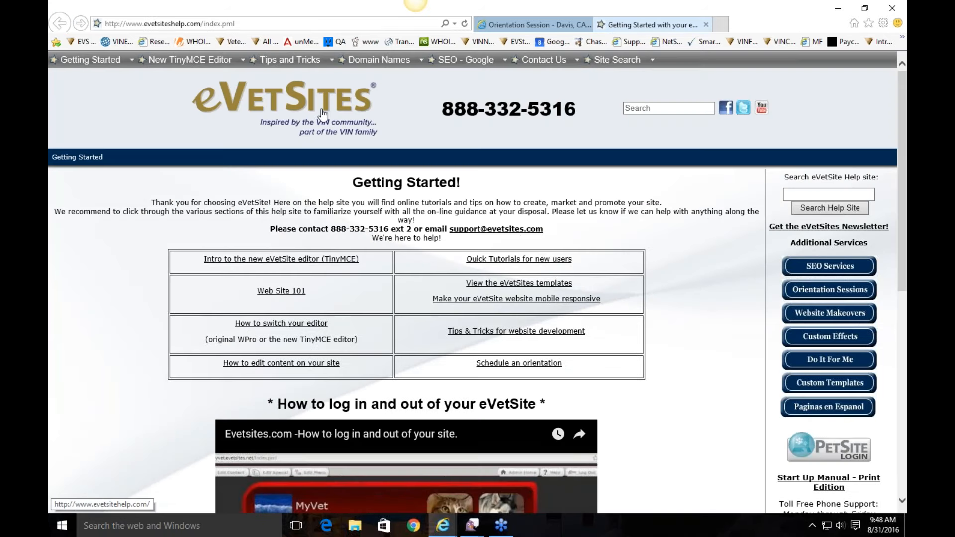
Step: Search the help site for 'form' and look over the support phone number
{"action": "mouse_move", "coordinate": [290, 60]}
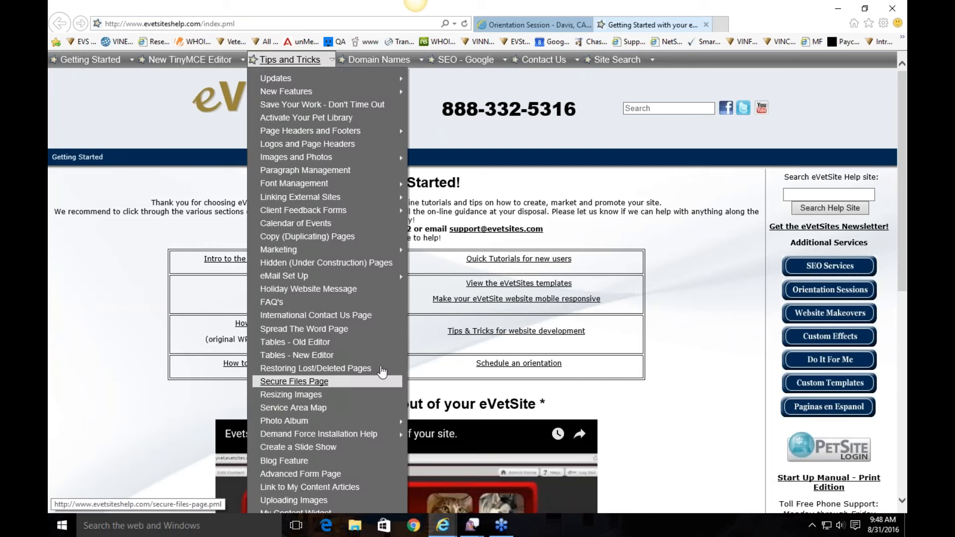
{"action": "left_click", "coordinate": [647, 108]}
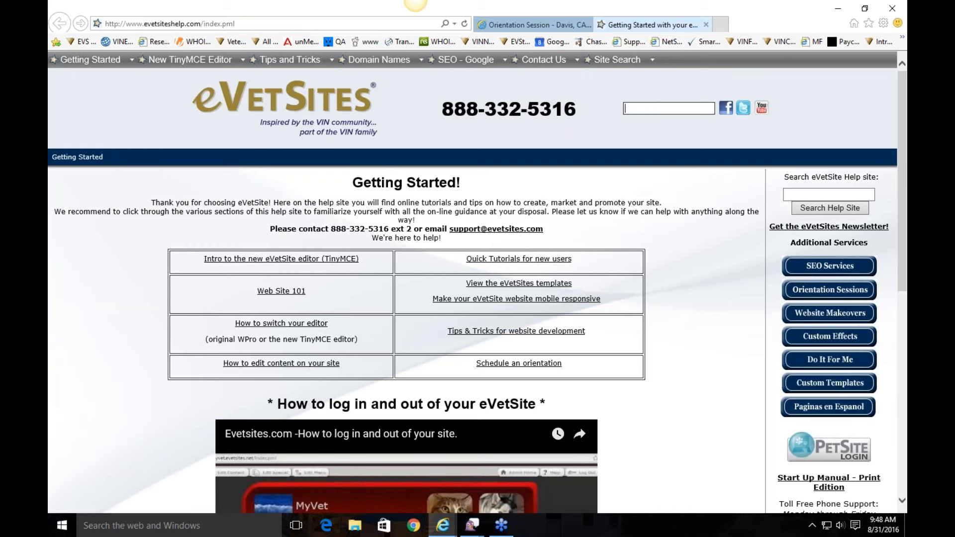
{"action": "type", "text": "form"}
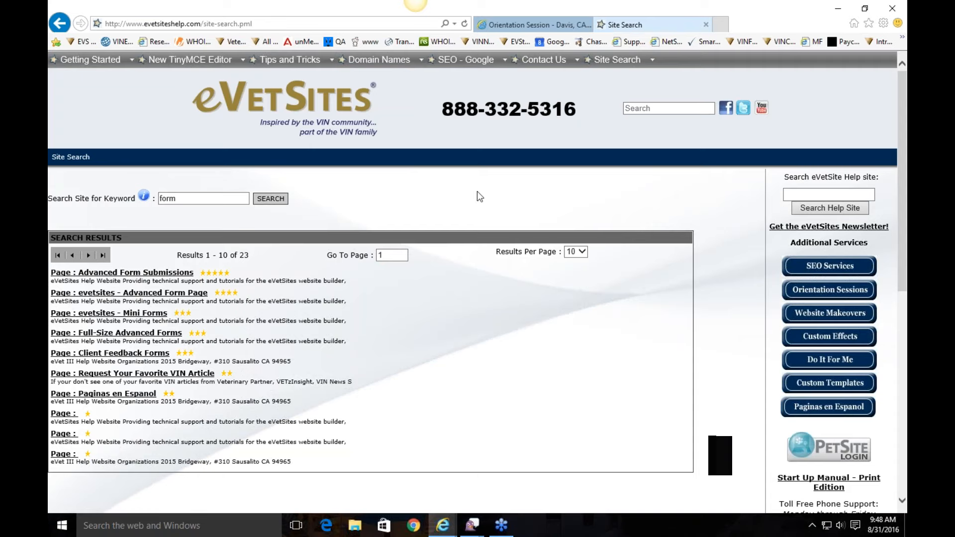
{"action": "left_click_drag", "start_coordinate": [589, 107], "coordinate": [447, 122]}
{"action": "left_click", "coordinate": [576, 121]}
{"action": "left_click_drag", "start_coordinate": [577, 114], "coordinate": [461, 117]}
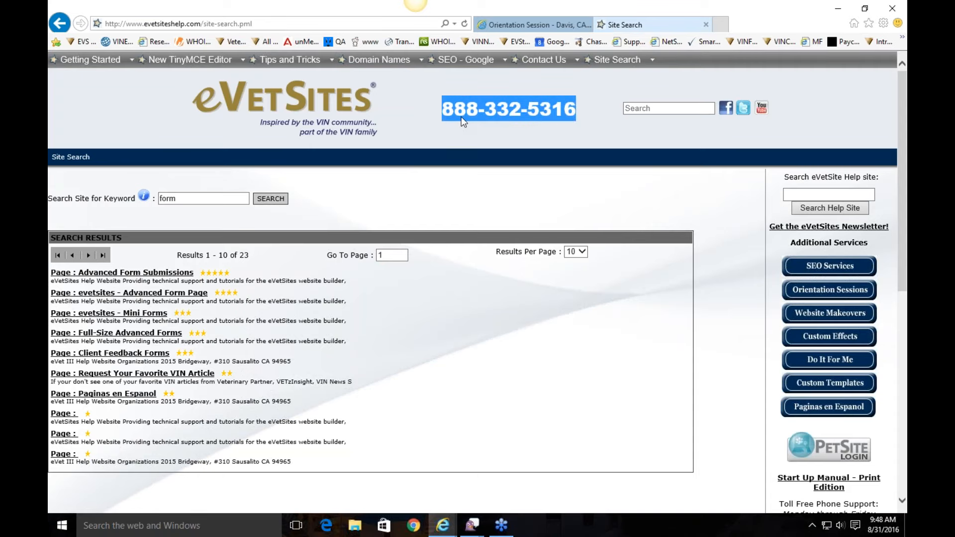
{"action": "left_click", "coordinate": [540, 141]}
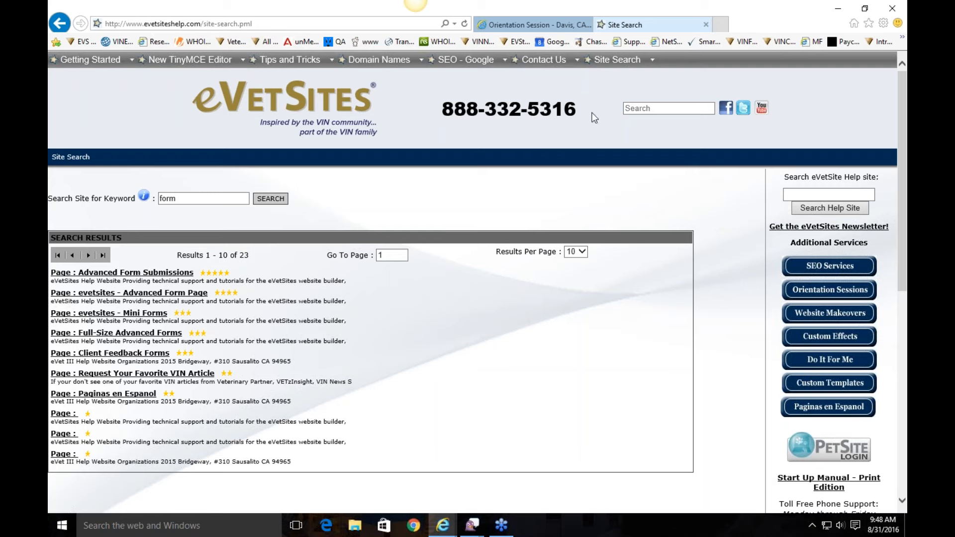
Step: Check the support e-mail address on the Contact Us page, then close the help tab
{"action": "left_click", "coordinate": [544, 59]}
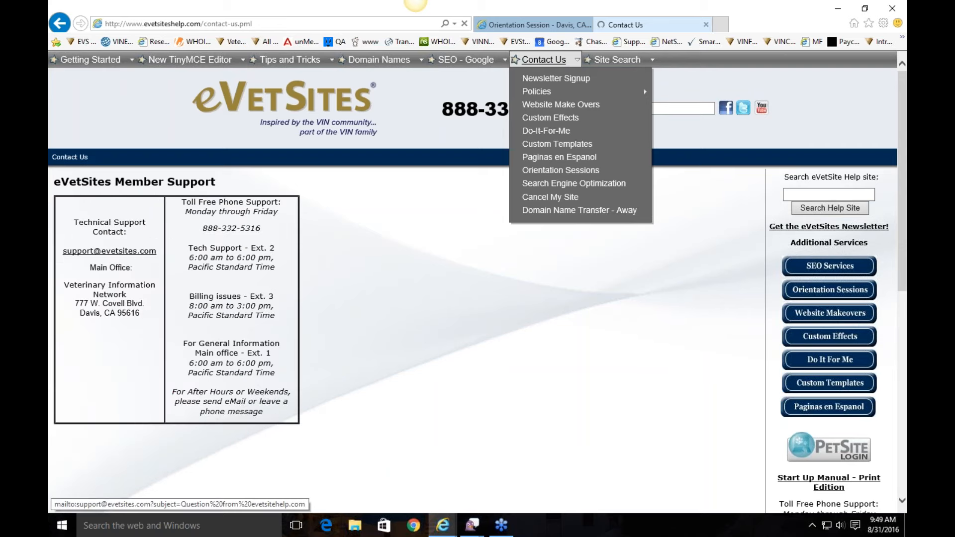
{"action": "left_click_drag", "start_coordinate": [156, 252], "coordinate": [71, 255]}
{"action": "left_click", "coordinate": [205, 247]}
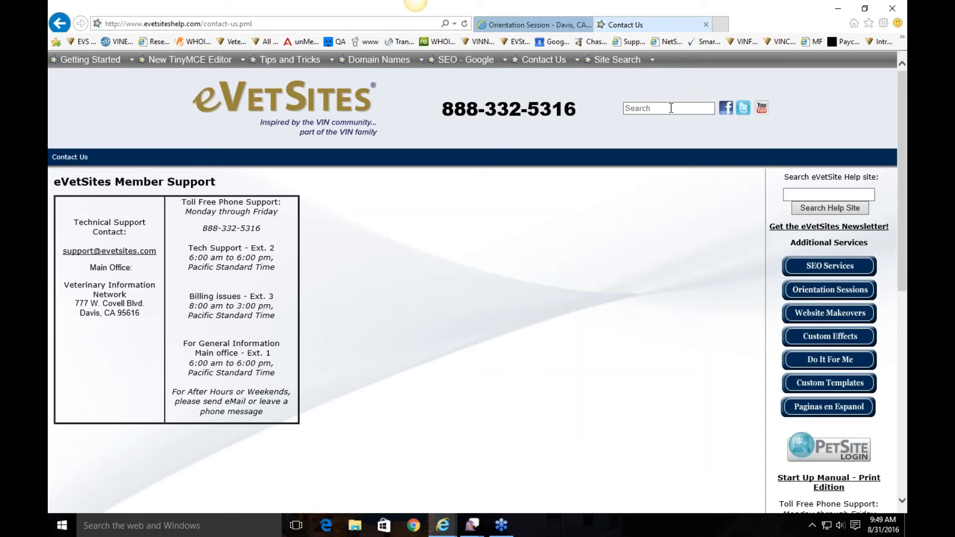
{"action": "left_click", "coordinate": [706, 24]}
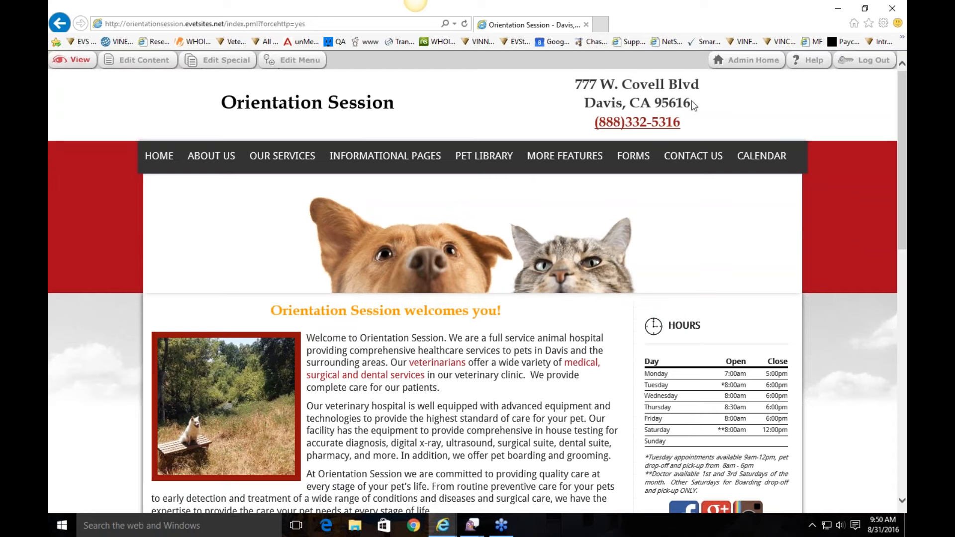
{"action": "left_click_drag", "start_coordinate": [698, 121], "coordinate": [606, 128]}
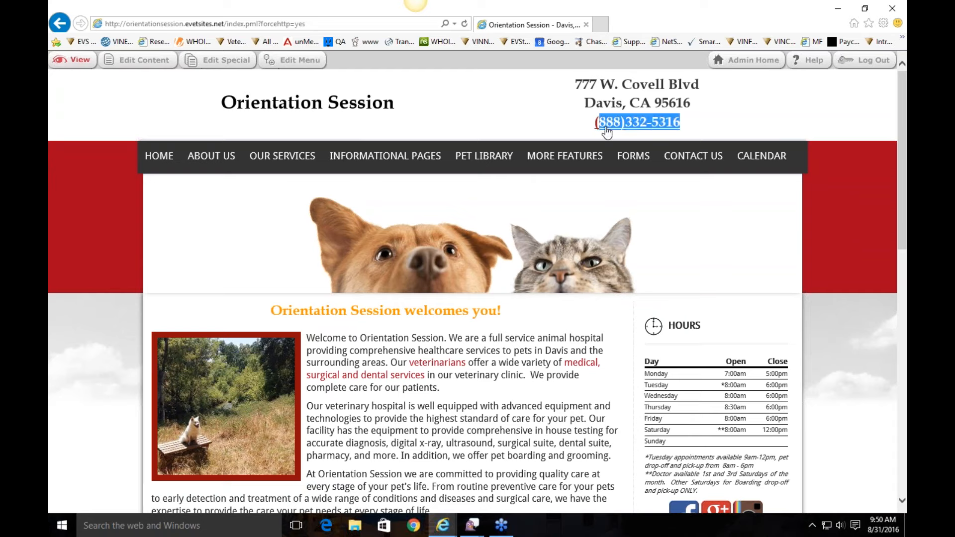
{"action": "left_click", "coordinate": [739, 123]}
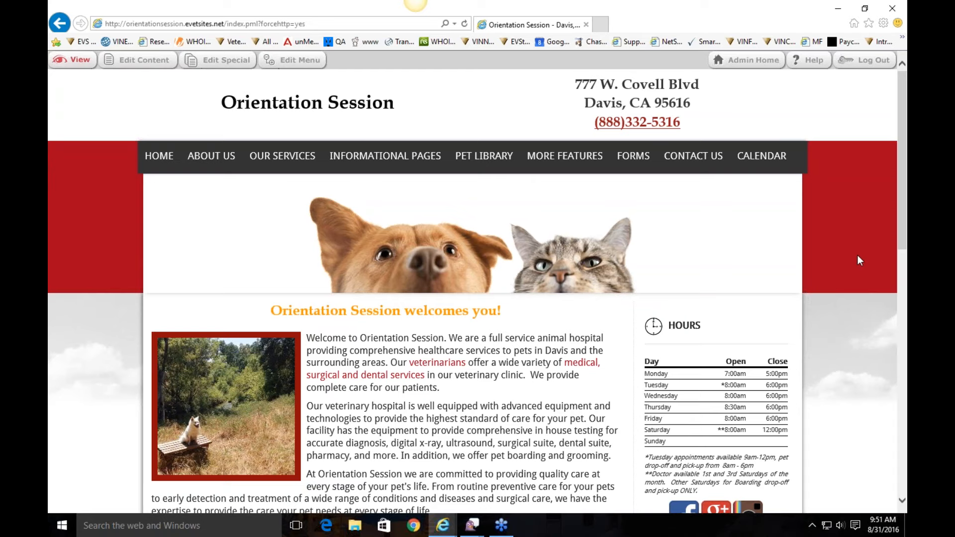
Step: In the page menu editor, expand Our Services and About Us and select Our Staff
{"action": "left_click", "coordinate": [315, 65]}
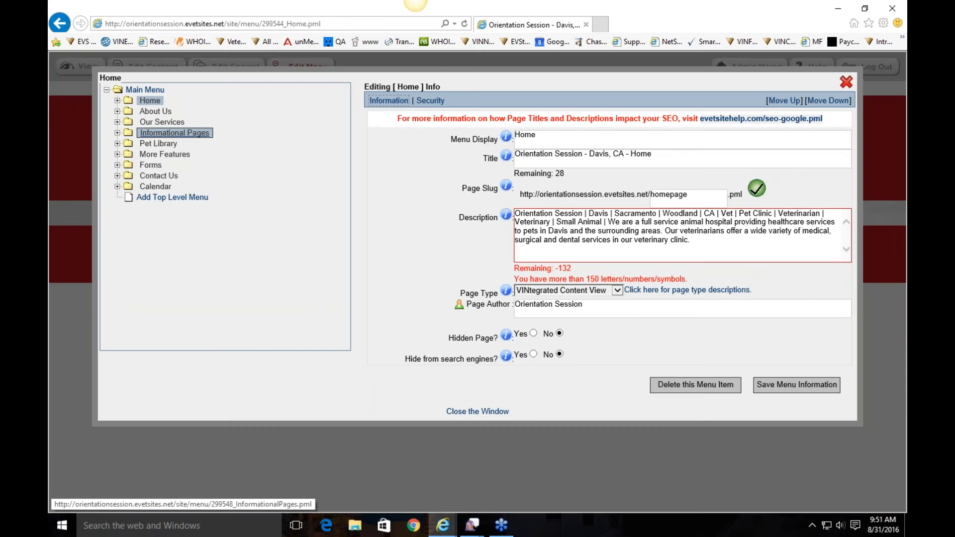
{"action": "left_click", "coordinate": [117, 122]}
{"action": "left_click", "coordinate": [117, 111]}
{"action": "left_click", "coordinate": [166, 122]}
{"action": "left_click", "coordinate": [618, 279]}
{"action": "left_click", "coordinate": [552, 328]}
Step: Review the Our Staff page settings, then bring up its empty slideshow manager
{"action": "left_click", "coordinate": [779, 374]}
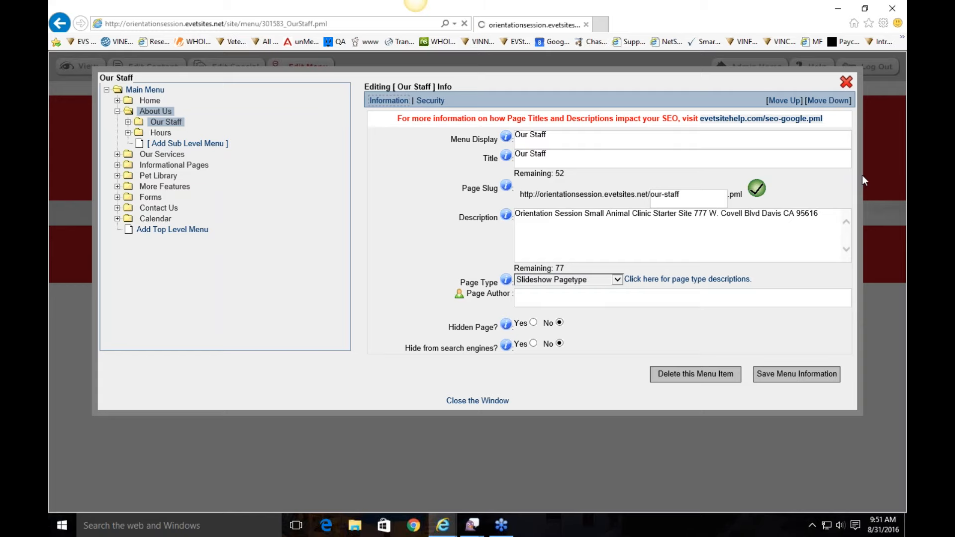
{"action": "left_click", "coordinate": [845, 88]}
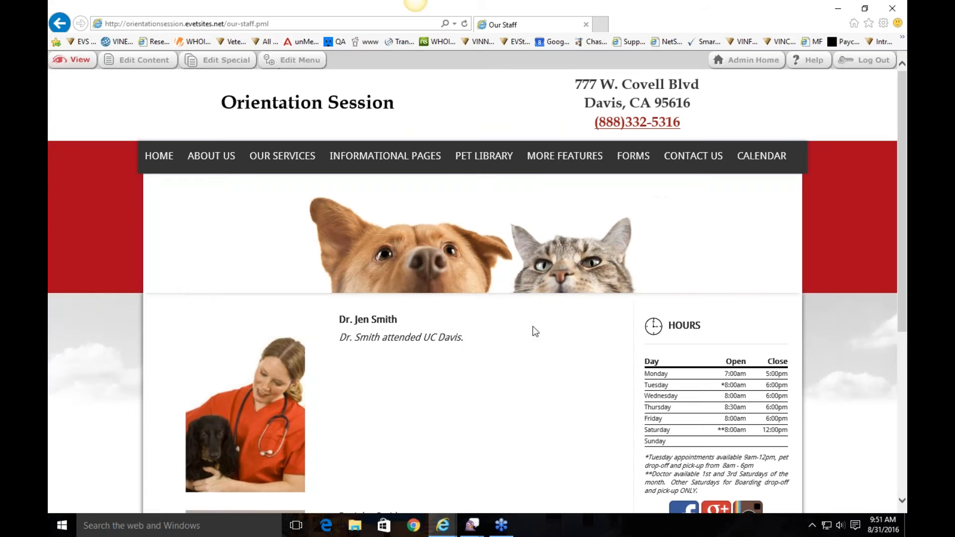
{"action": "left_click", "coordinate": [225, 61]}
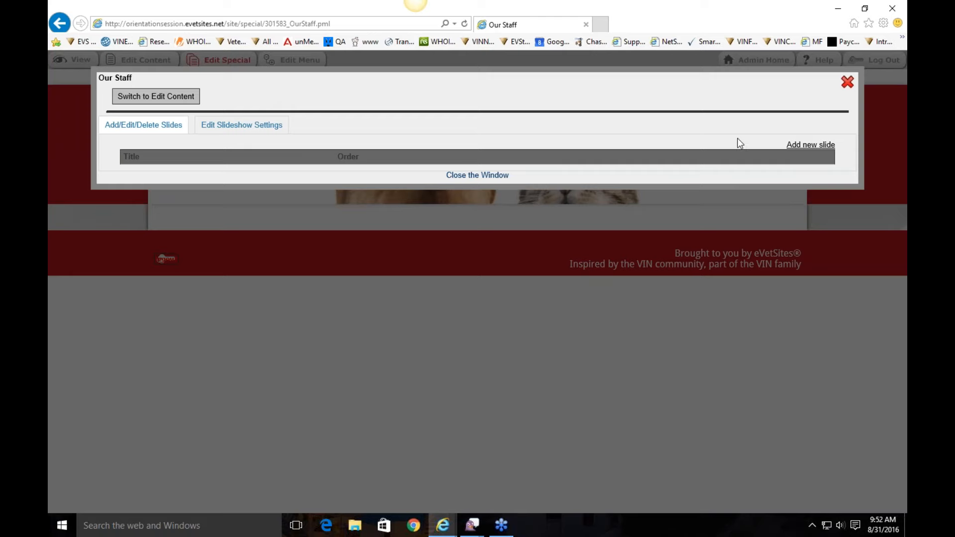
Step: Start a new slide, cancel the Add an Image form, and close the slideshow manager
{"action": "left_click", "coordinate": [810, 146]}
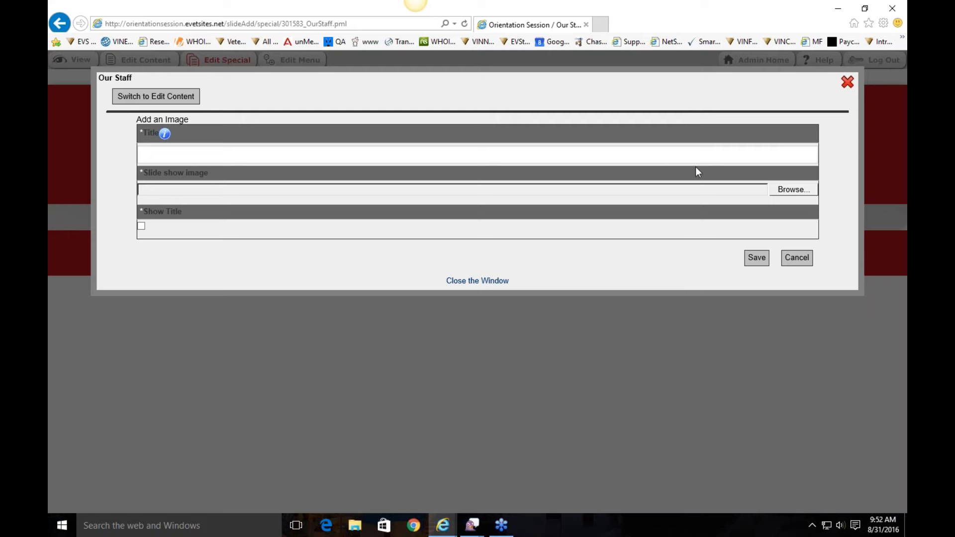
{"action": "left_click", "coordinate": [795, 259]}
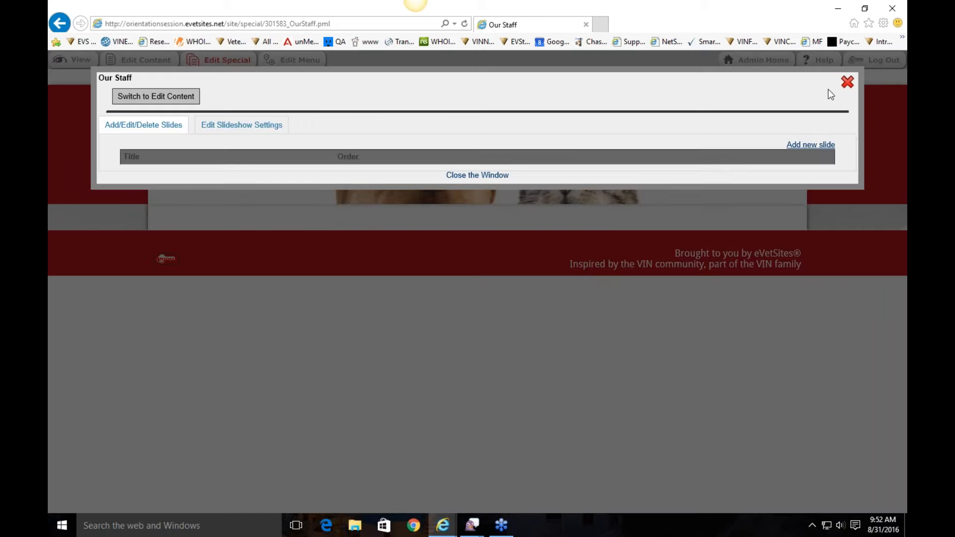
{"action": "left_click", "coordinate": [848, 81]}
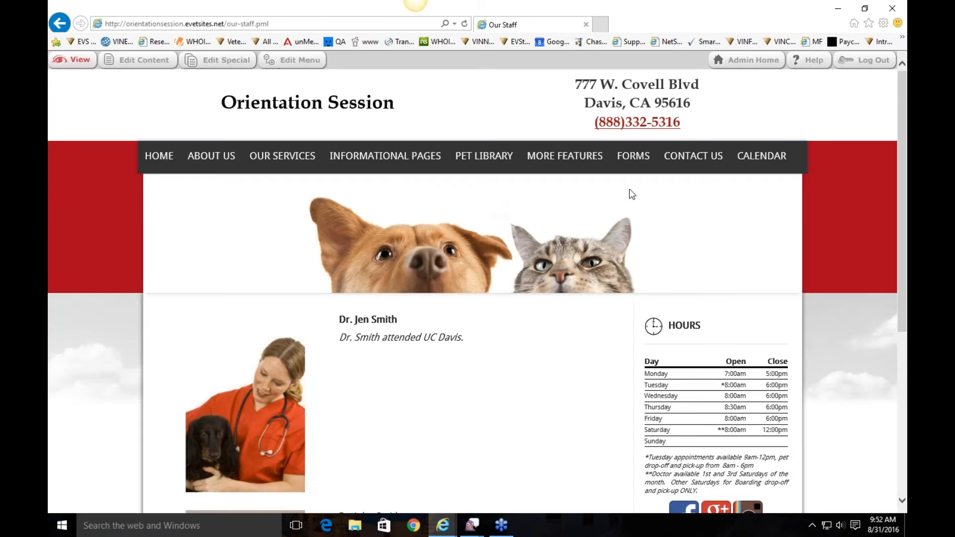